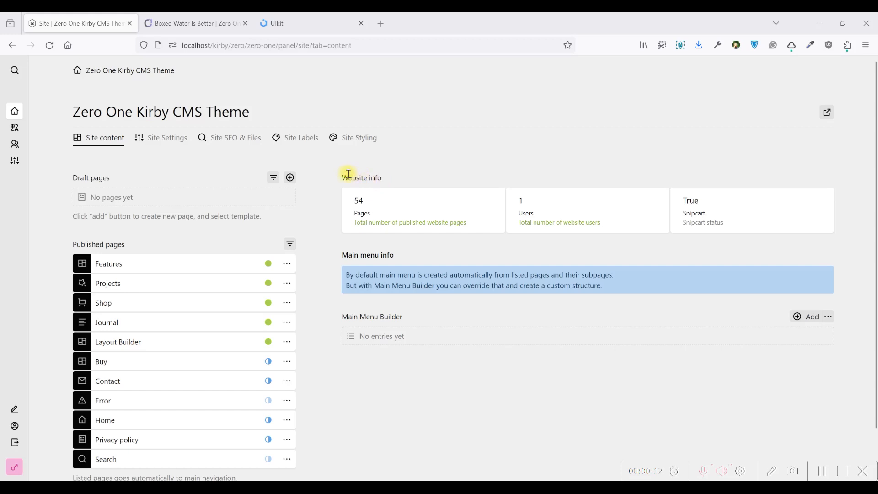
- Create a draft page titled "Layout Builder test" using the Layout Builder template
click(291, 178)
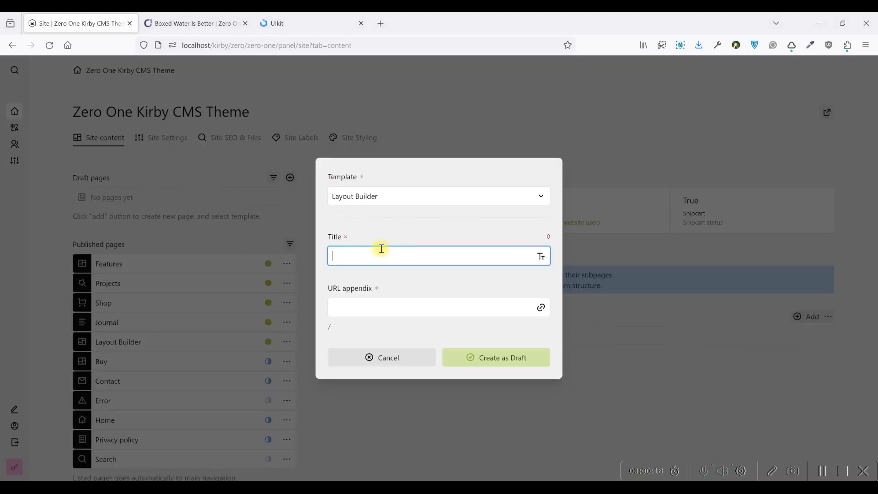
text(Layout )
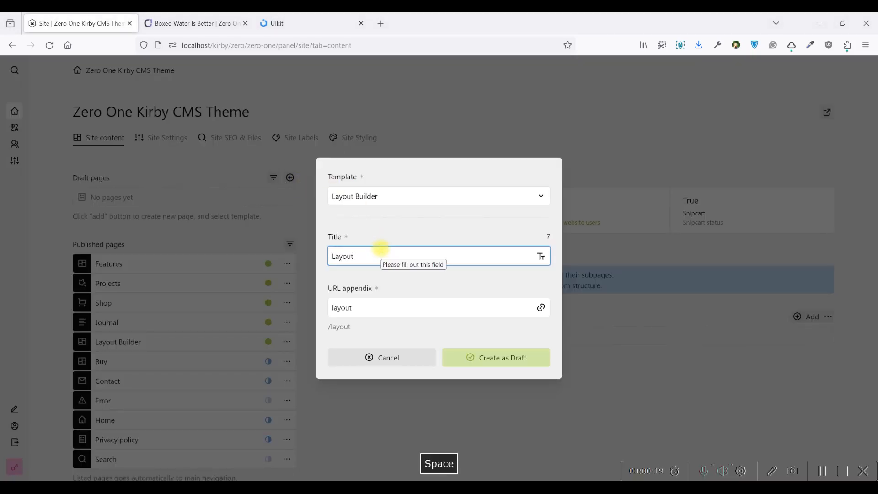
text(BUilde)
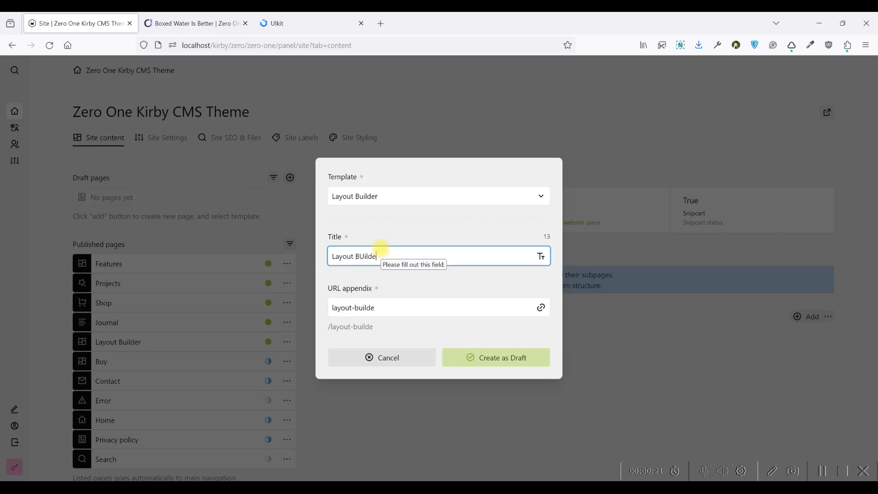
text(er te)
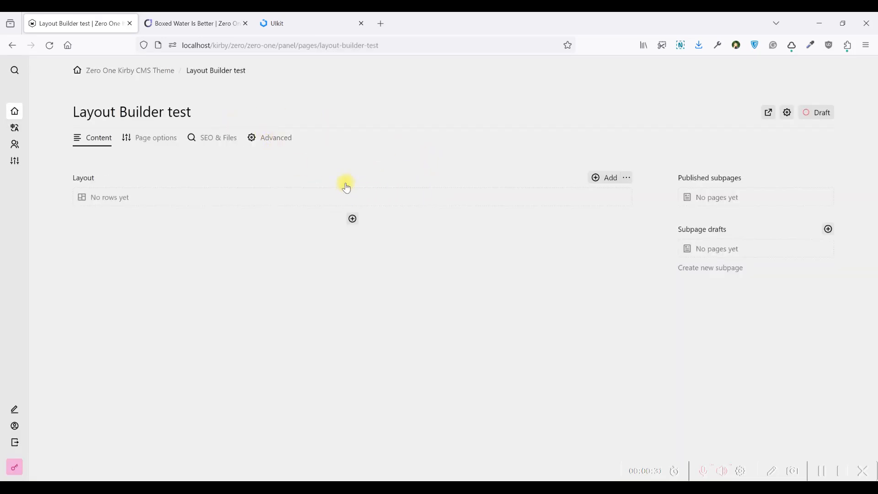
- Look through the available row layouts and add a single full-width column row to the page
click(341, 199)
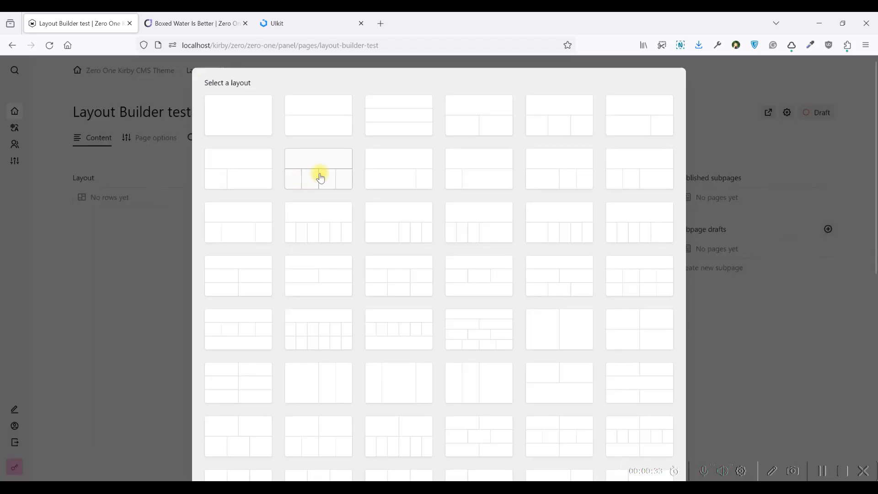
scroll(508, 173, down, 3)
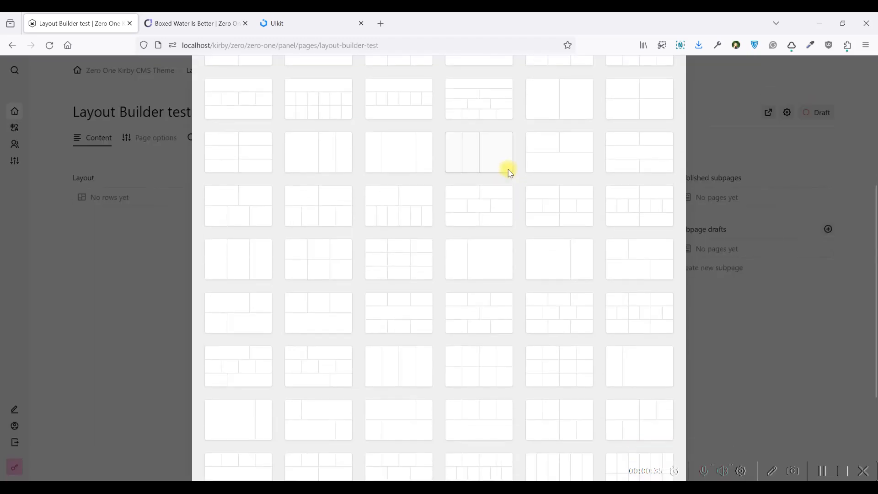
scroll(504, 200, up, 3)
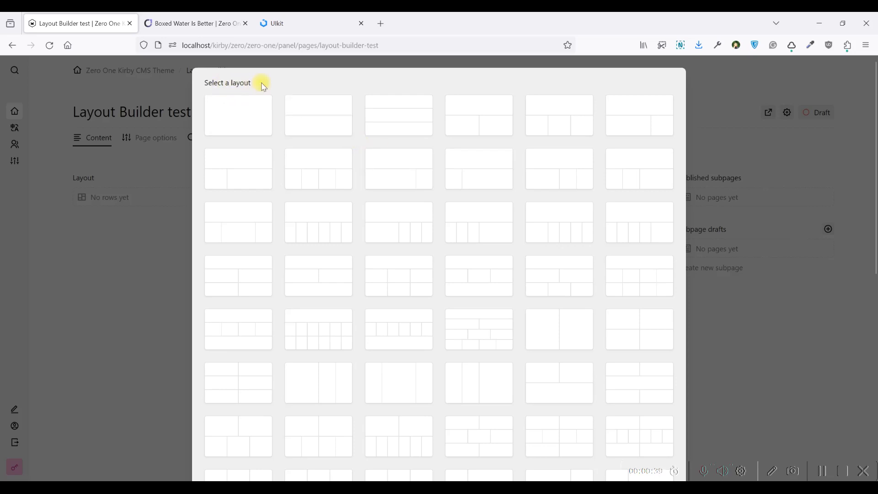
scroll(379, 182, down, 4)
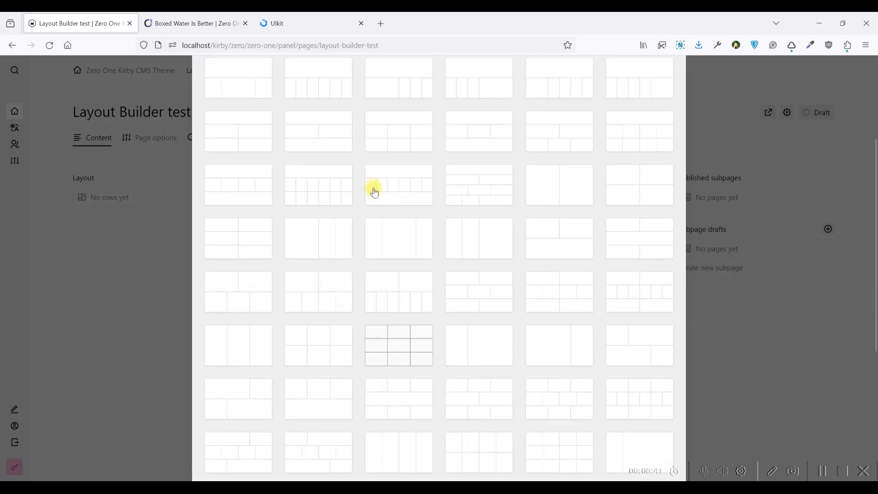
scroll(373, 186, up, 4)
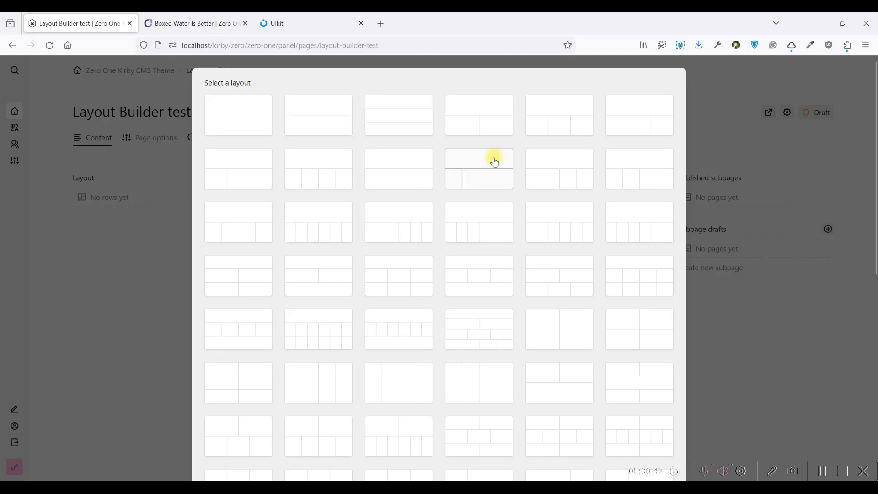
scroll(493, 163, down, 5)
scroll(493, 164, up, 5)
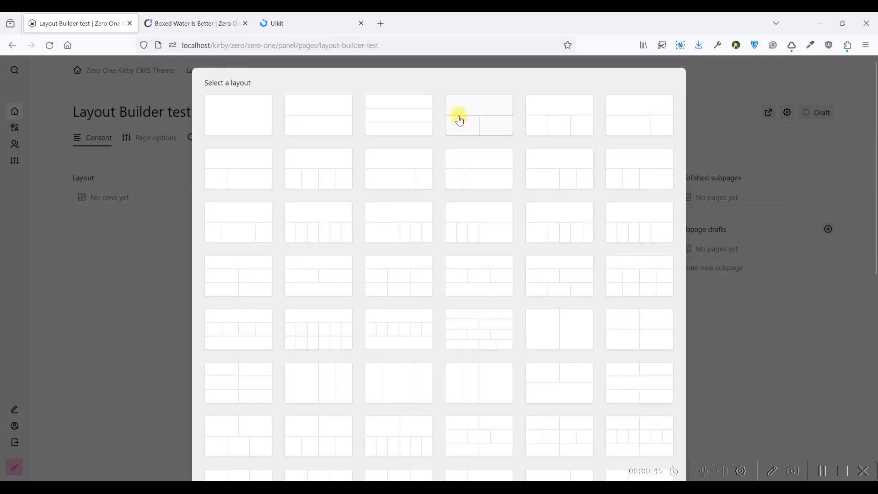
scroll(441, 122, down, 3)
scroll(441, 122, up, 3)
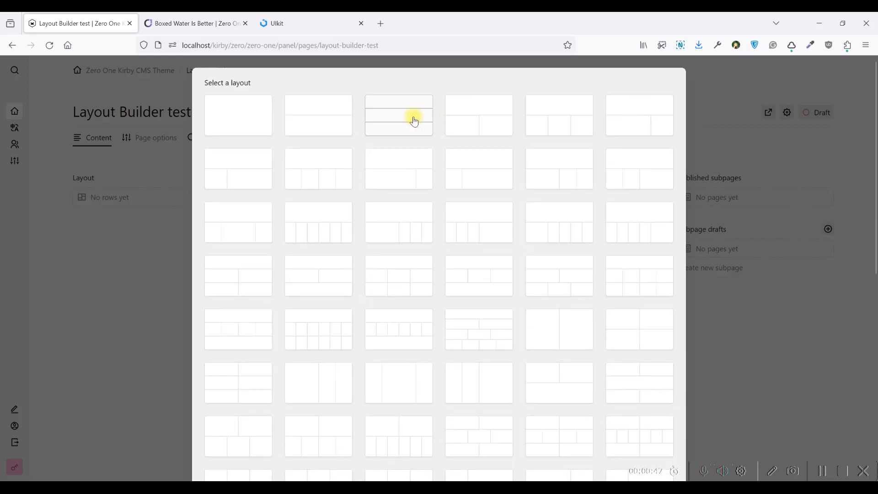
click(238, 123)
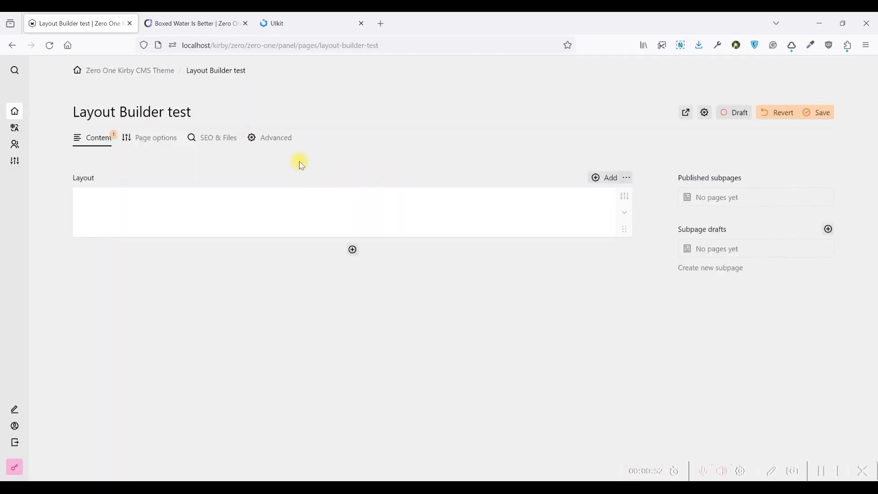
- Copy the "For professionals" heading and its paragraphs from the Zero One site's home page
click(195, 23)
scroll(420, 171, down, 10)
scroll(417, 171, up, 10)
click(122, 105)
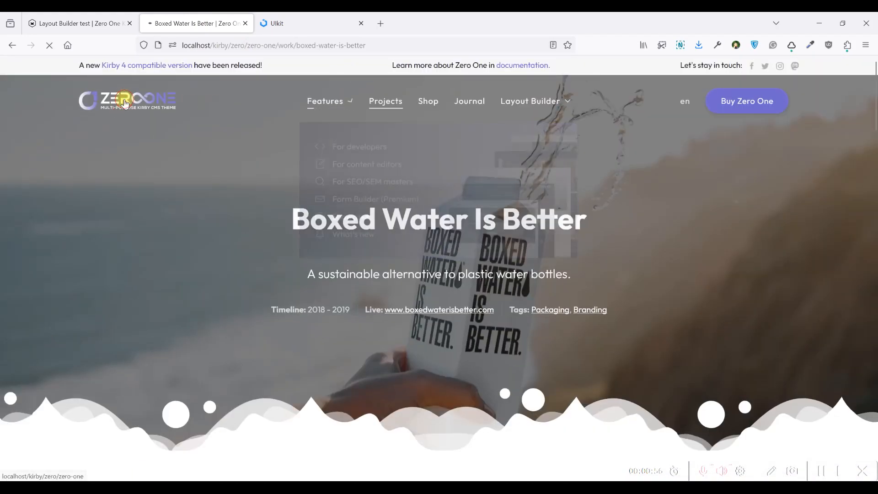
scroll(384, 196, down, 8)
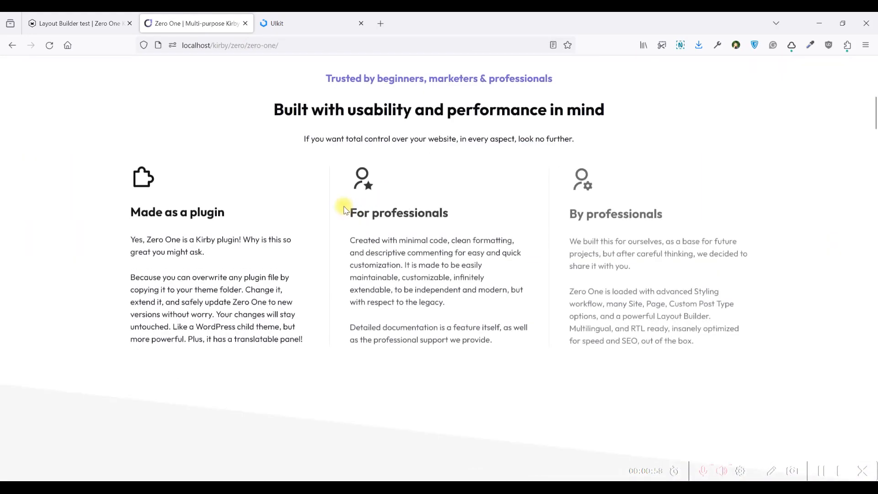
drag(352, 212, 505, 338)
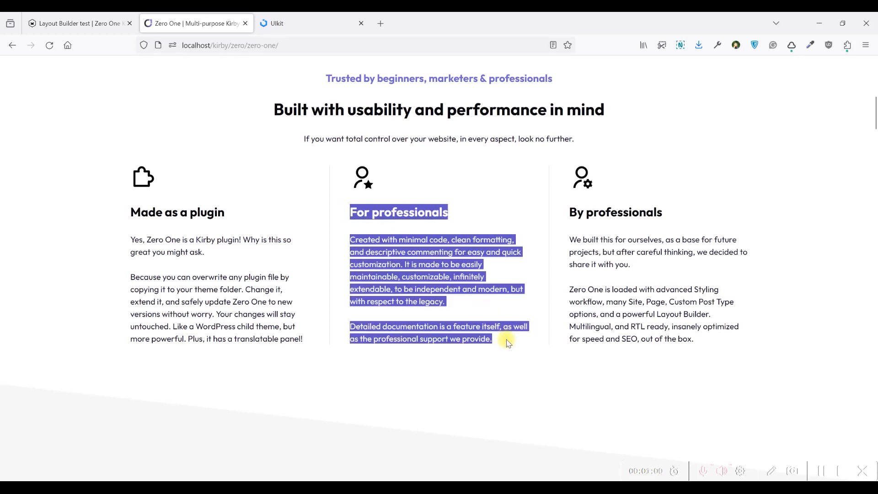
key(ctrl+c)
- Add a text block with the copied "For professionals" content to the empty row of Layout Builder test and save the page
click(92, 24)
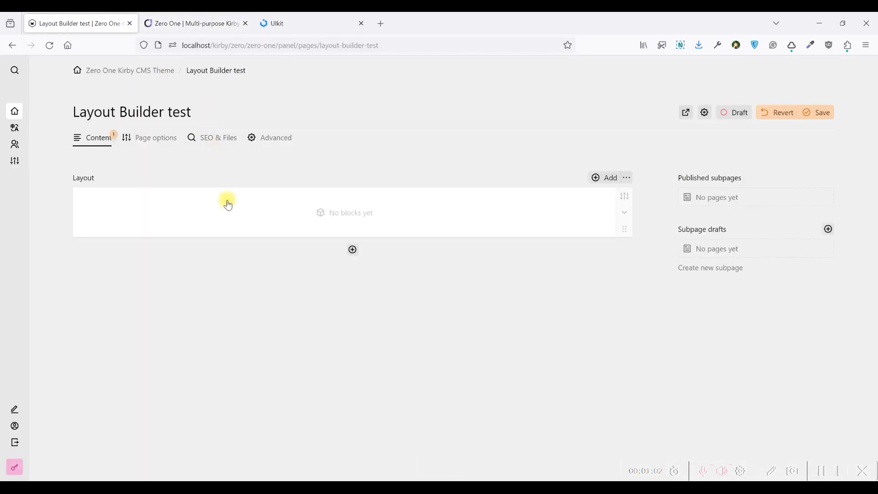
click(227, 201)
click(251, 131)
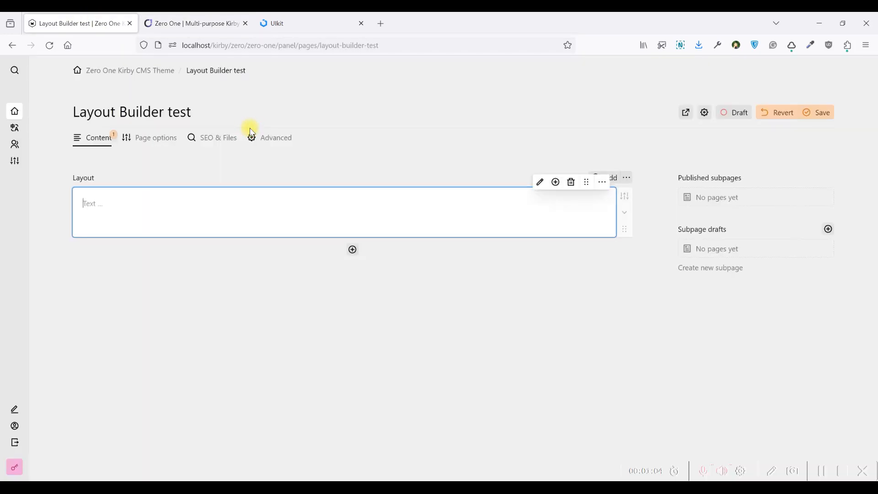
key(ctrl+v)
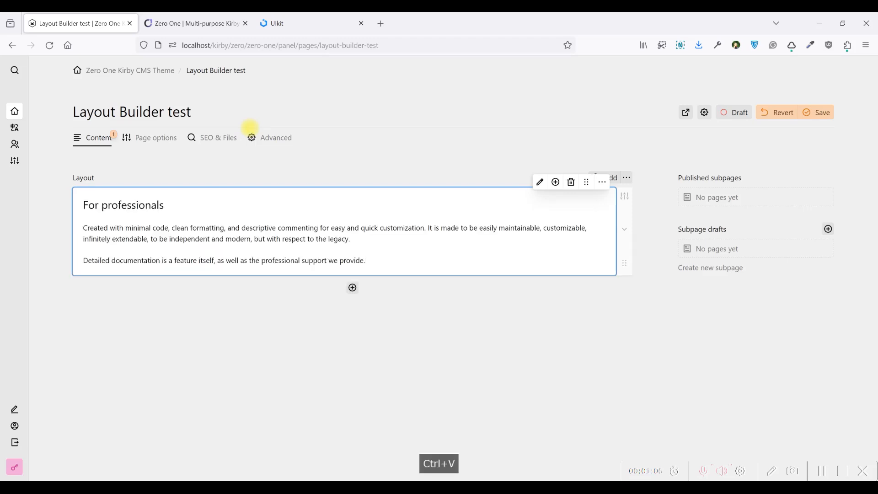
key(ctrl+s)
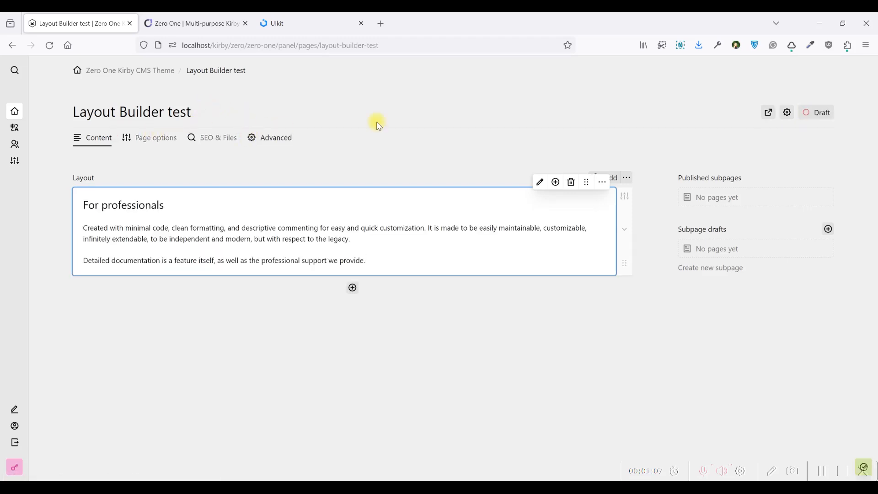
- Open the draft page on the website and check how the "For professionals" text is displayed
click(769, 112)
scroll(362, 114, down, 1)
scroll(363, 138, up, 1)
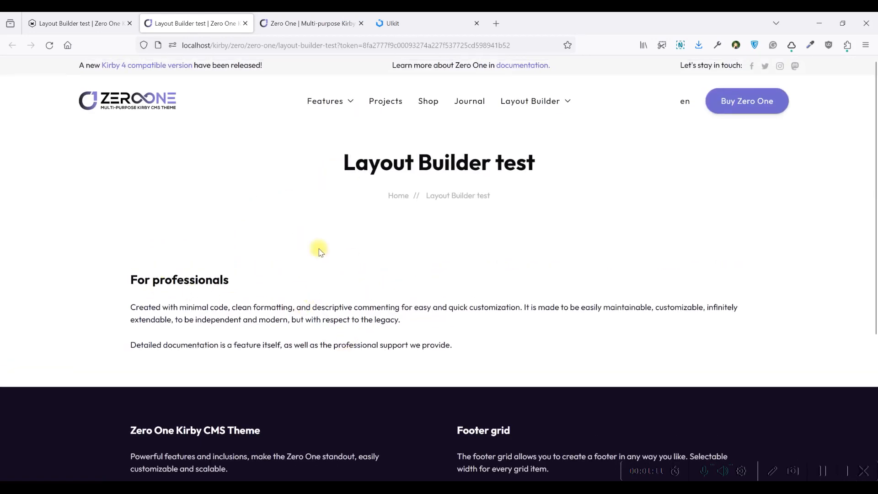
- Turn off Convert to section in the row's settings, save the page, and reload its website preview
click(70, 18)
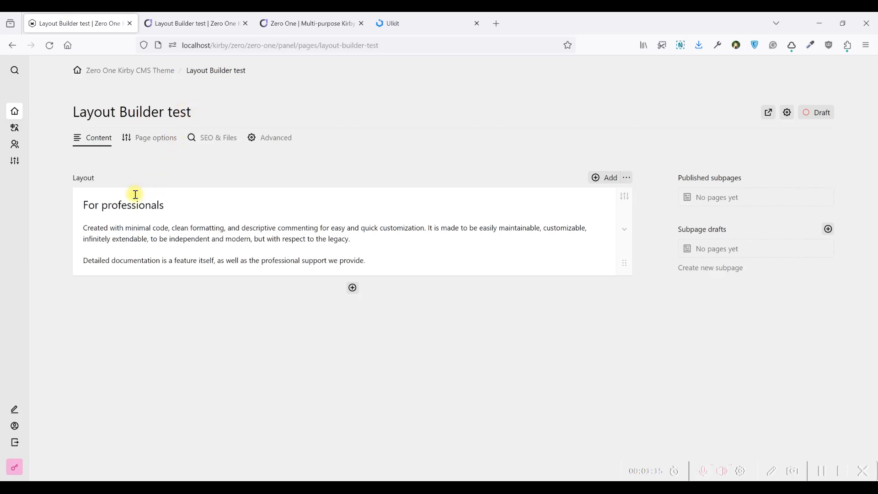
click(625, 198)
click(353, 204)
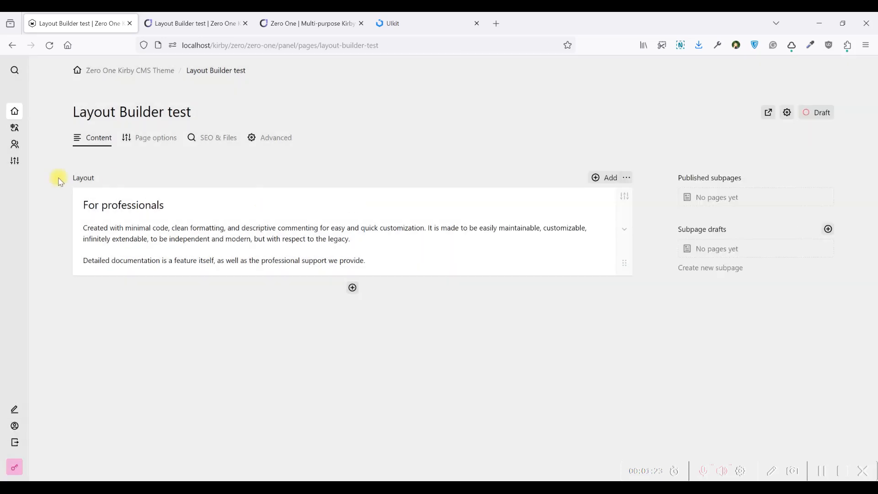
click(627, 198)
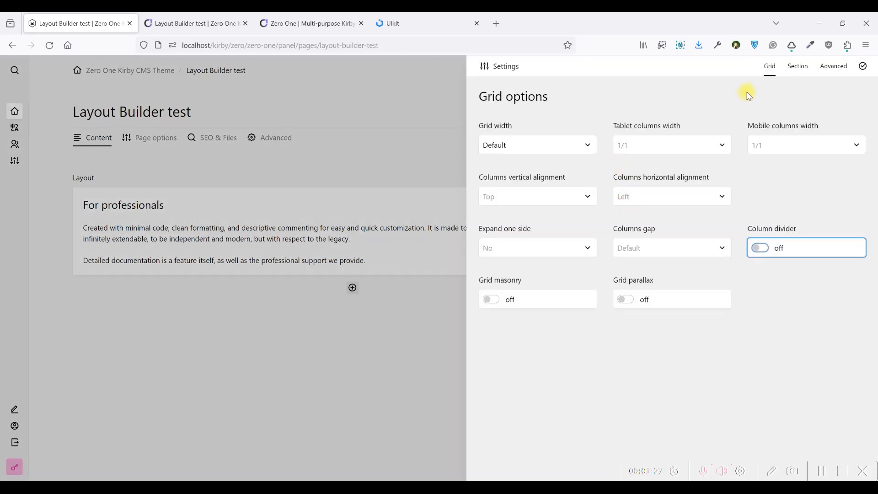
click(798, 66)
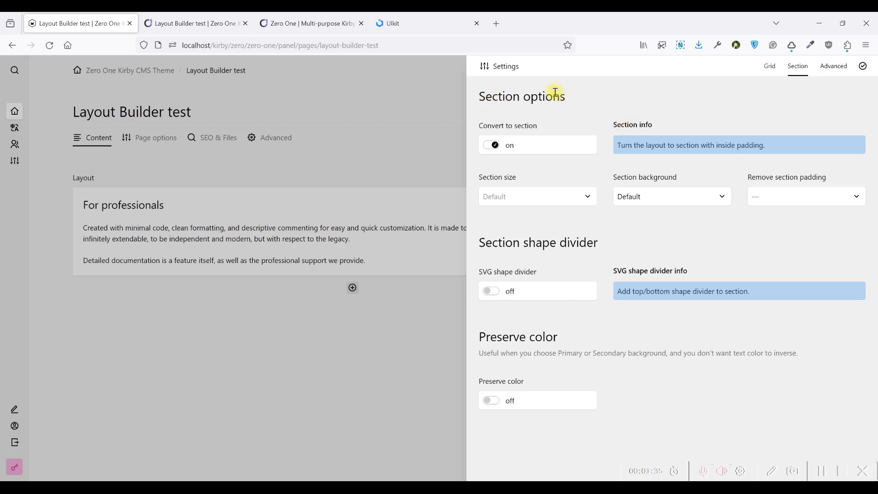
click(501, 148)
key(ctrl+s)
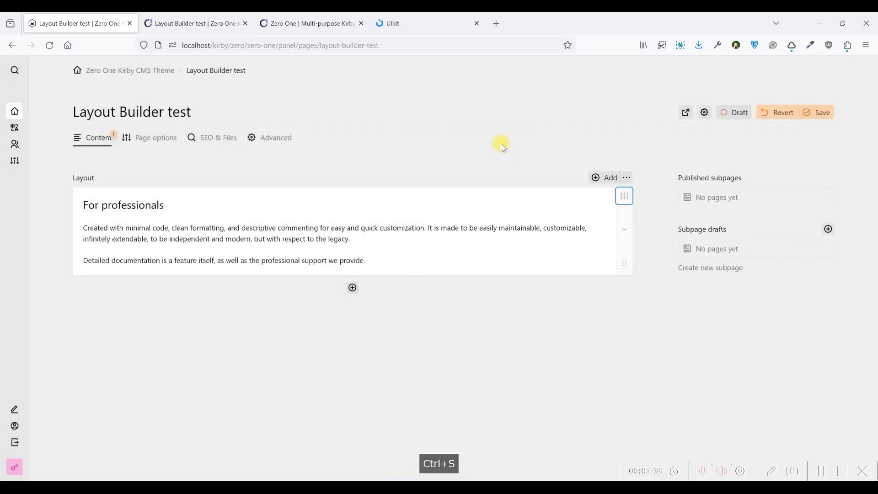
click(176, 18)
click(52, 44)
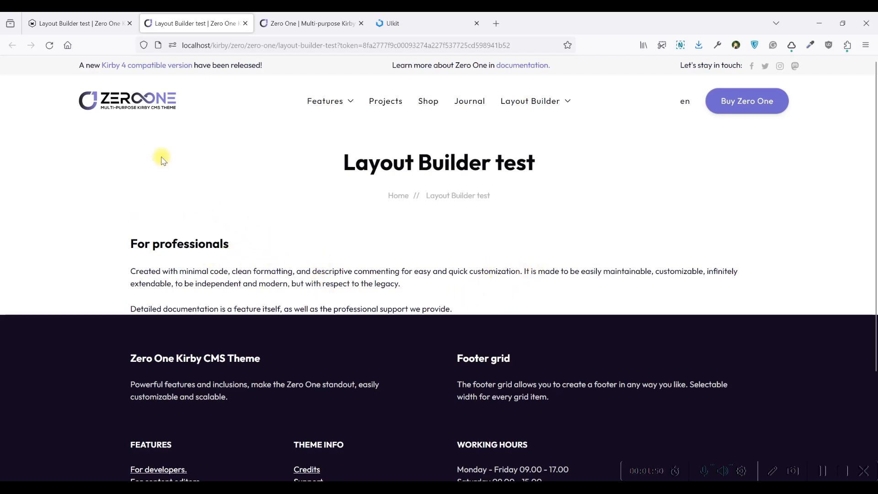
- Turn on Convert to section for the "For professionals" row and set its section size to Large
click(84, 16)
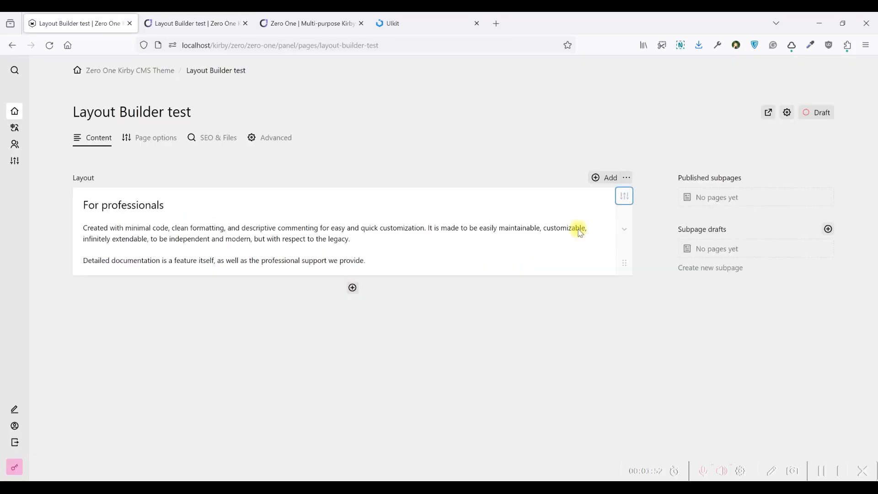
click(623, 197)
click(799, 67)
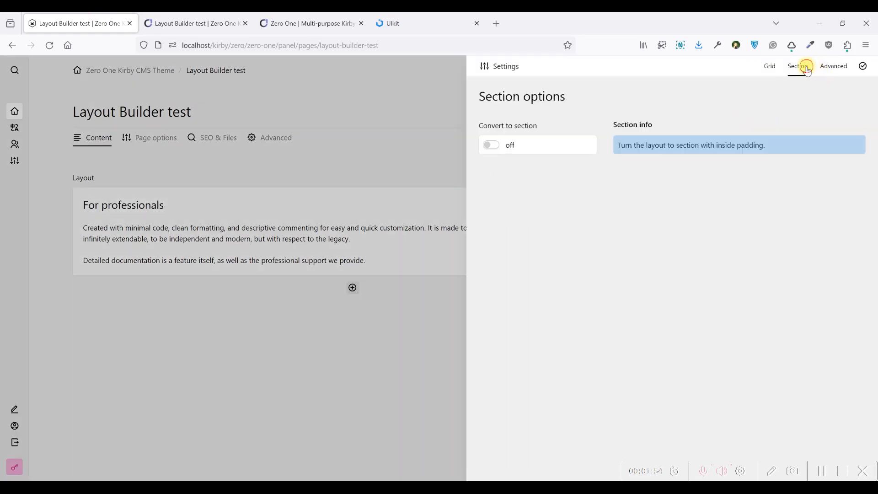
click(510, 142)
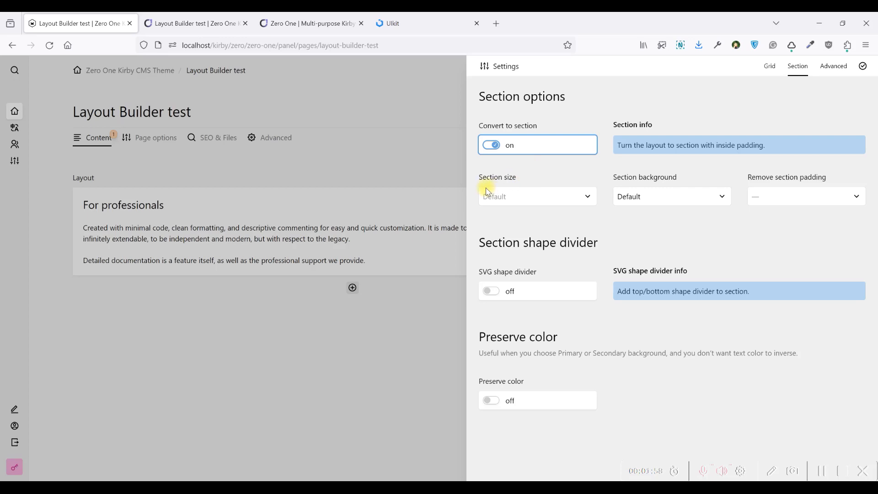
click(505, 195)
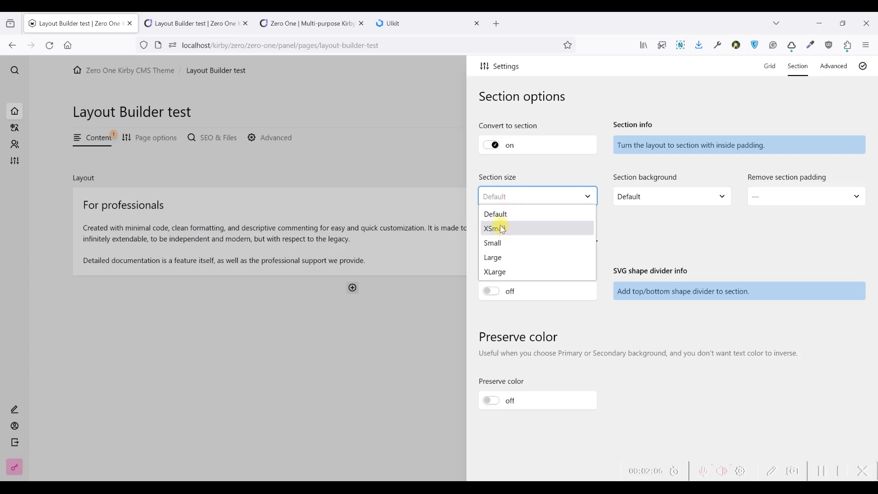
click(521, 257)
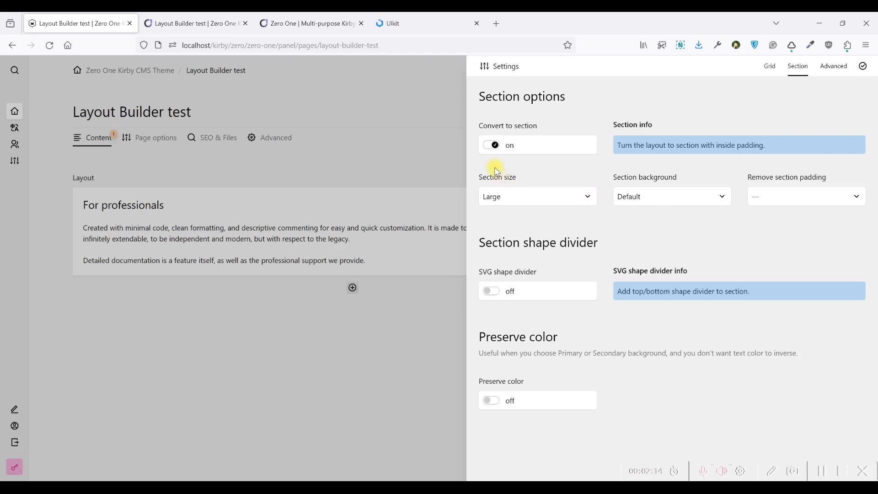
- Set the row's section background to Muted, save the page, and check the section in the reloaded preview
click(652, 197)
click(646, 244)
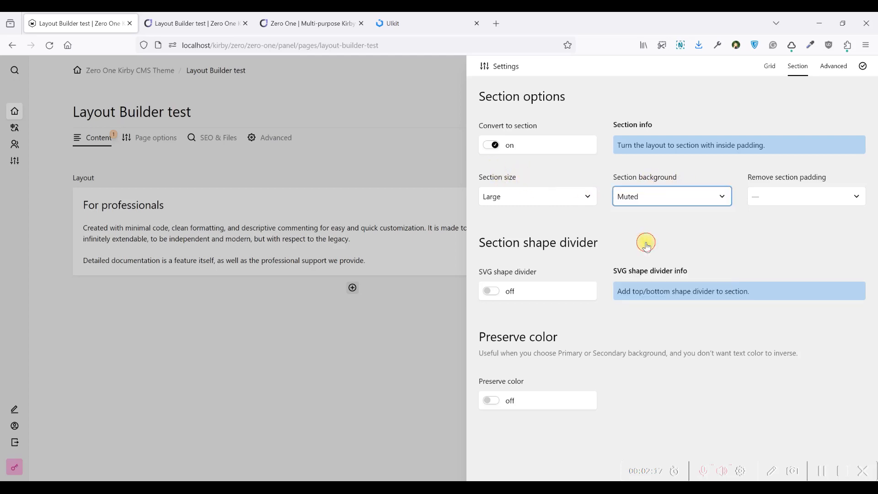
key(ctrl+s)
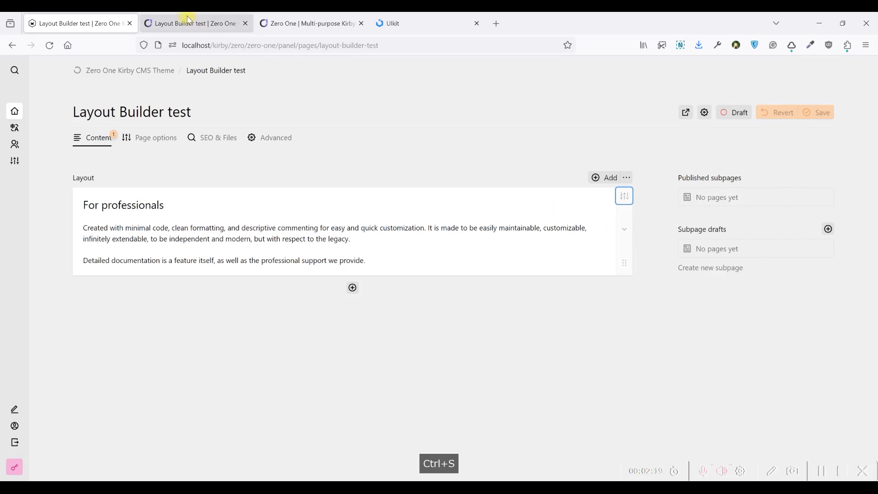
click(188, 21)
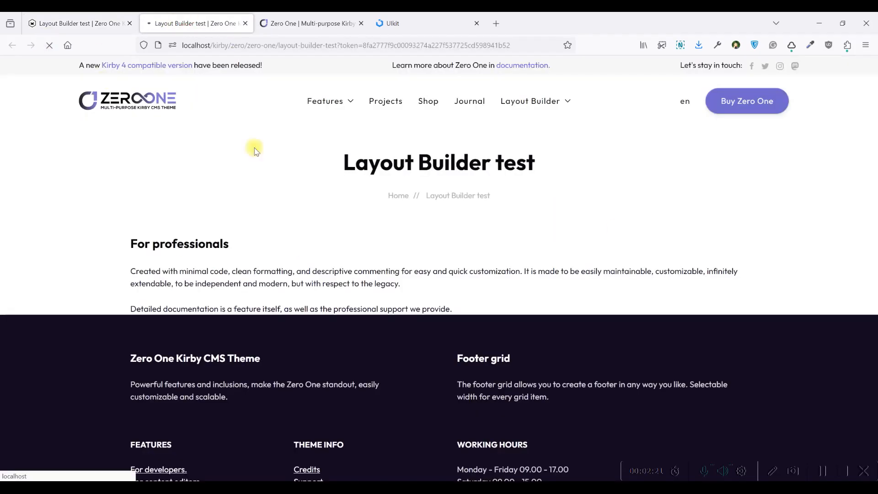
scroll(174, 245, down, 2)
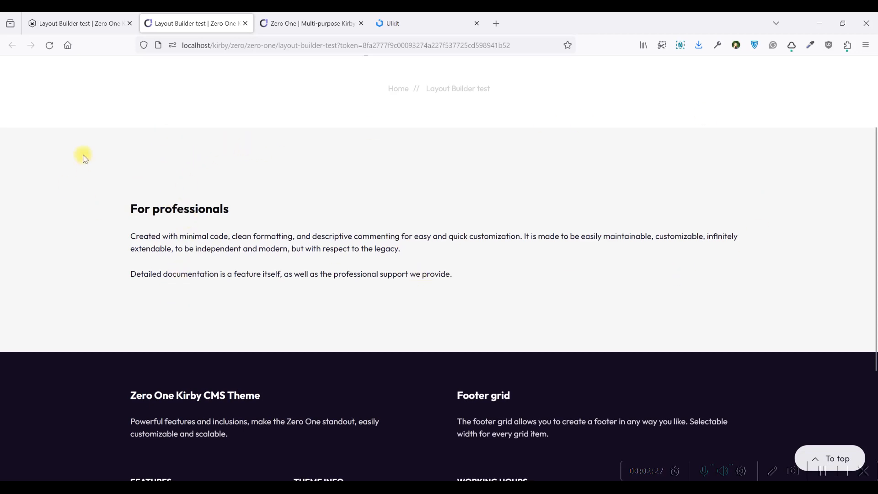
- Return to the page editor and review the Remove section padding options in the "For professionals" row's section settings
scroll(361, 219, up, 2)
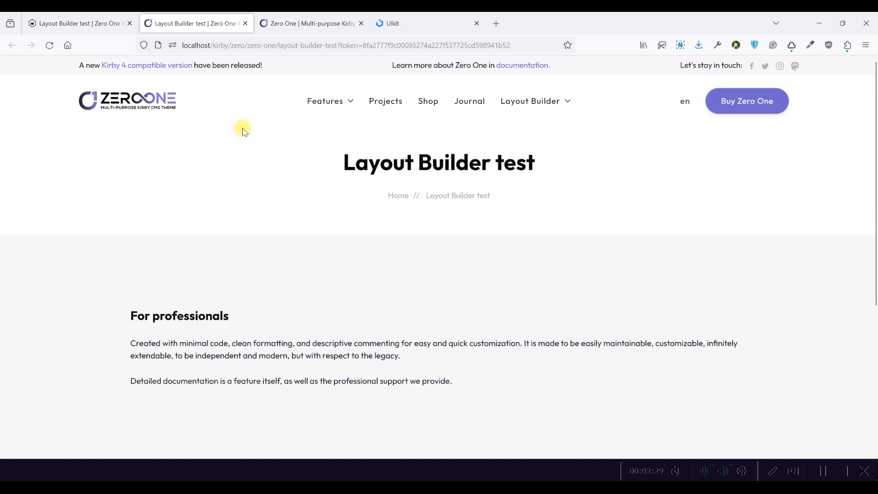
click(89, 21)
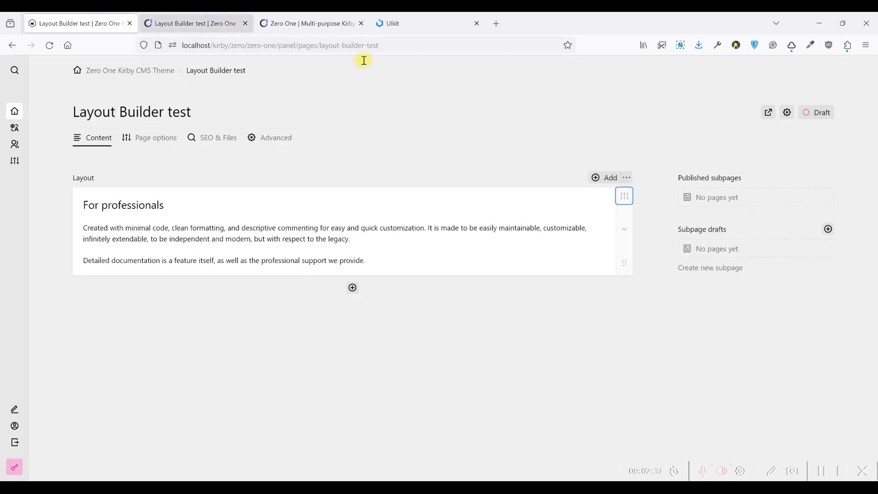
click(626, 194)
click(797, 67)
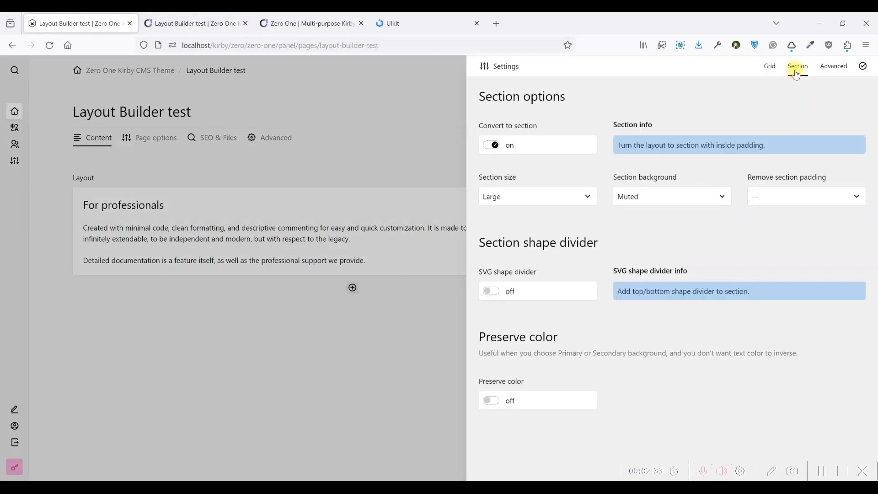
click(783, 196)
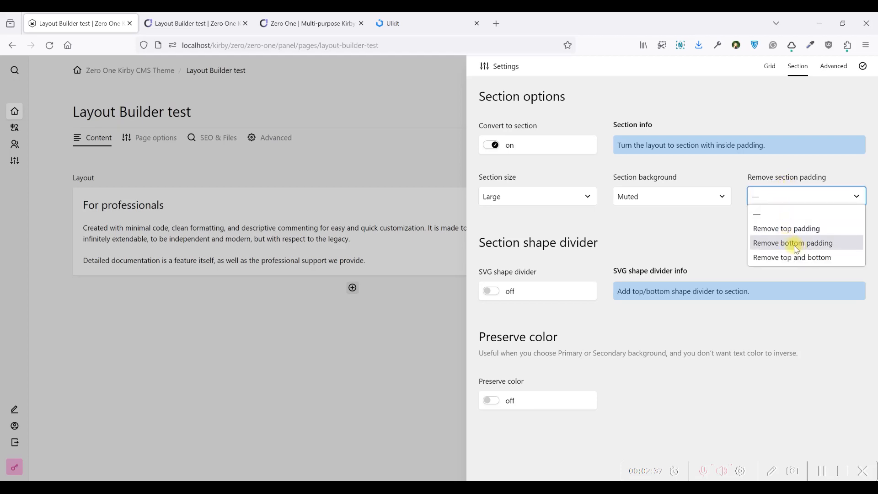
click(723, 226)
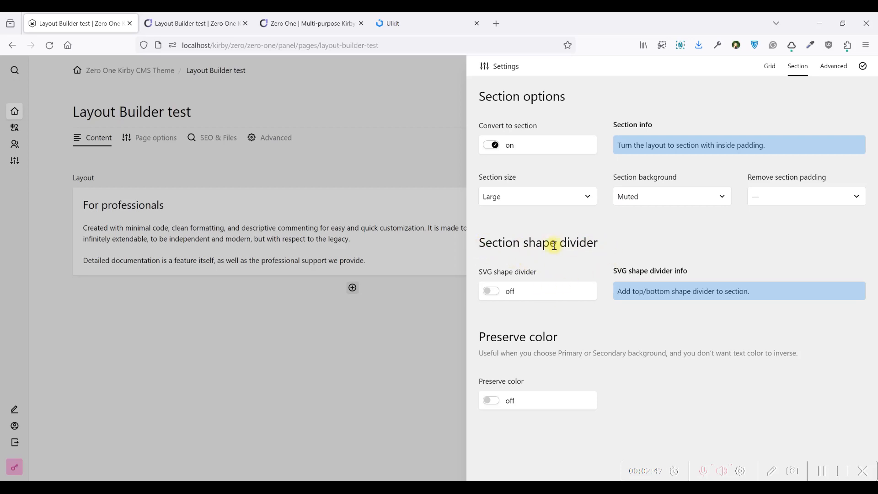
- Turn on the SVG shape divider for the row's section and choose Custom as the shape
click(493, 293)
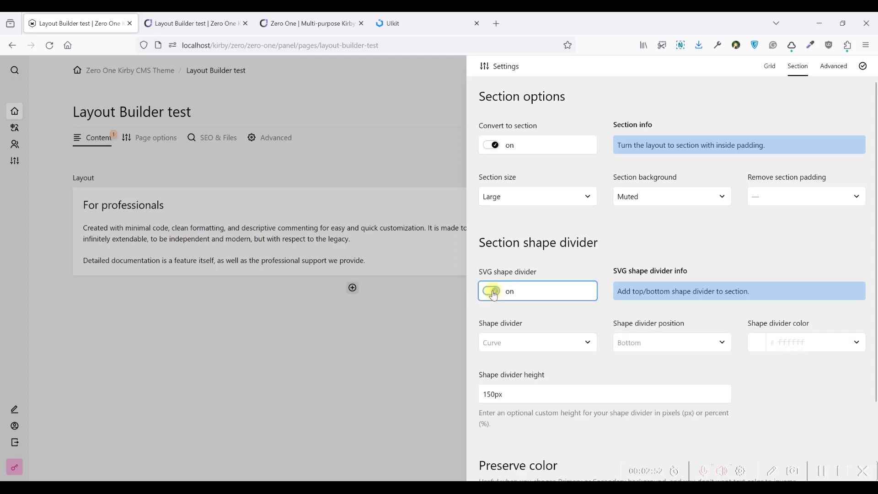
scroll(591, 255, down, 2)
click(536, 268)
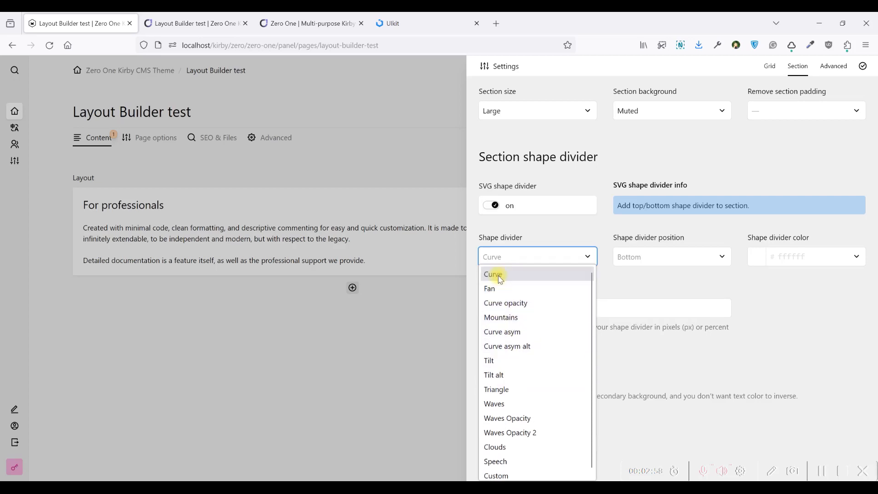
scroll(496, 287, up, 1)
scroll(555, 318, down, 1)
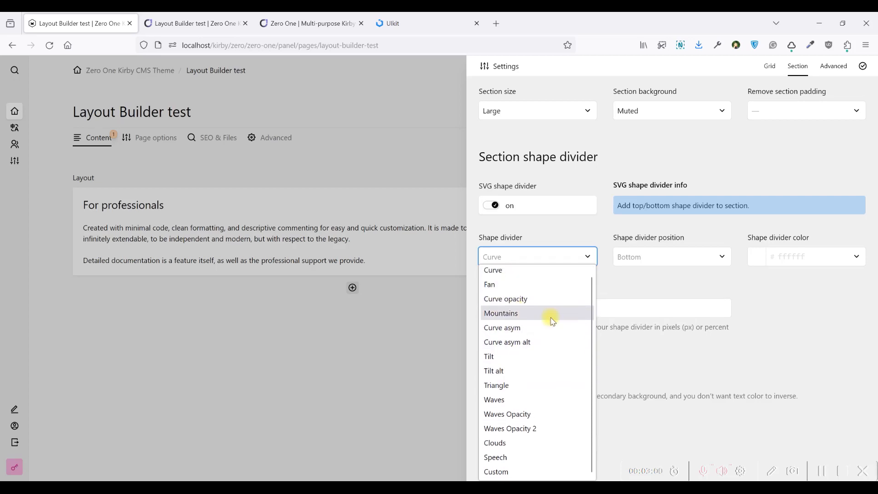
click(525, 470)
click(513, 312)
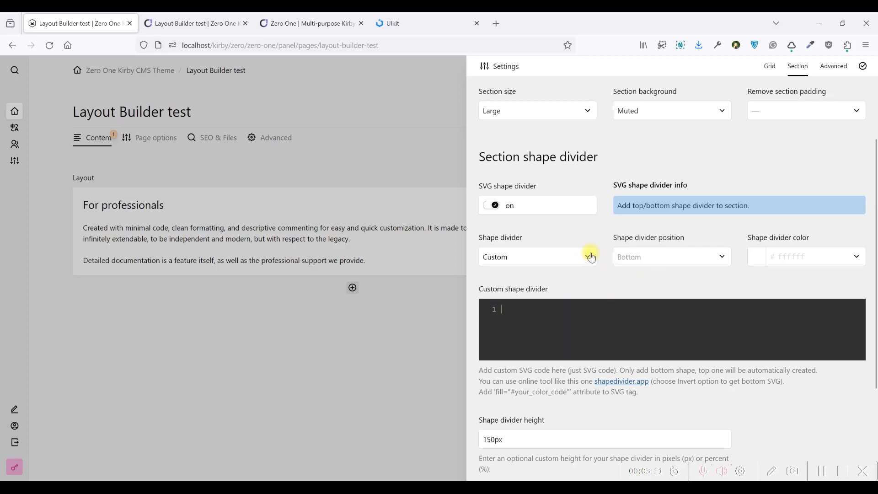
- Open the "Boxed Water Is Better" project on the website and examine the shape divider below its header image
click(202, 21)
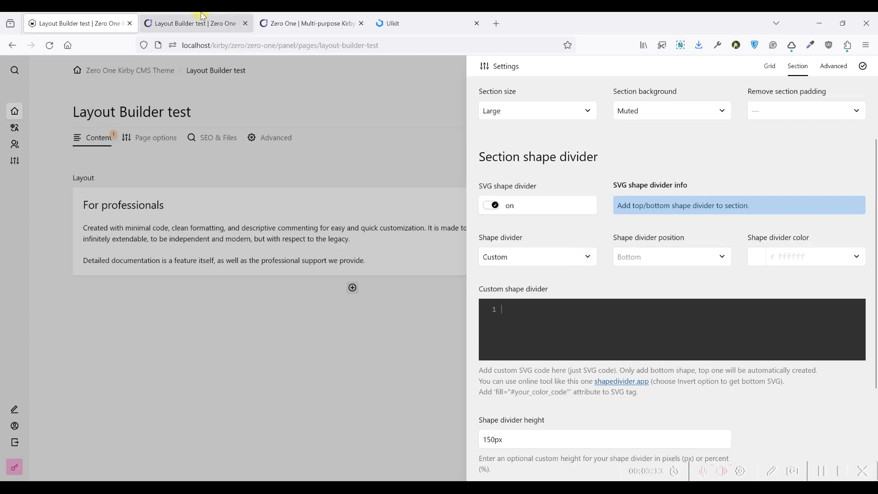
mouse_move(348, 111)
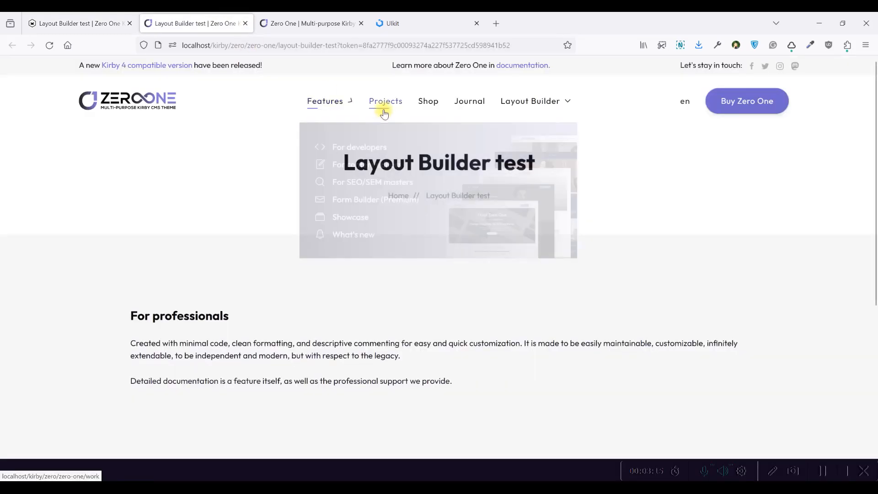
click(385, 106)
scroll(404, 149, down, 3)
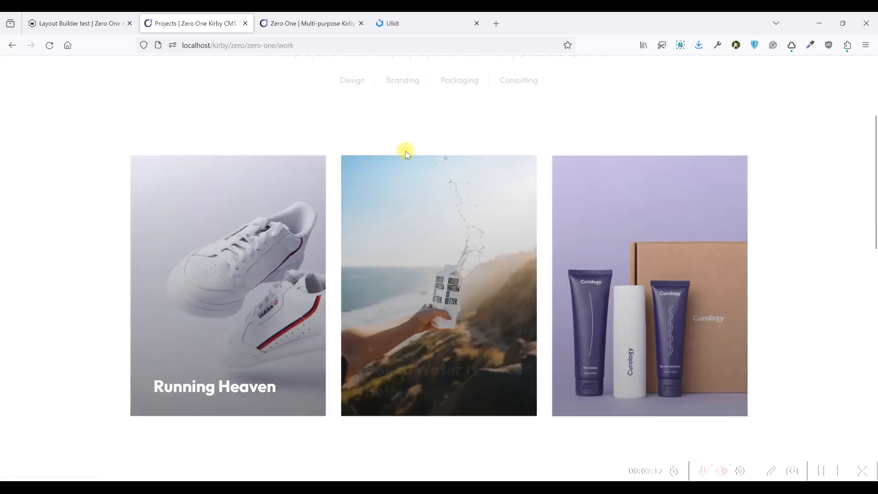
click(410, 238)
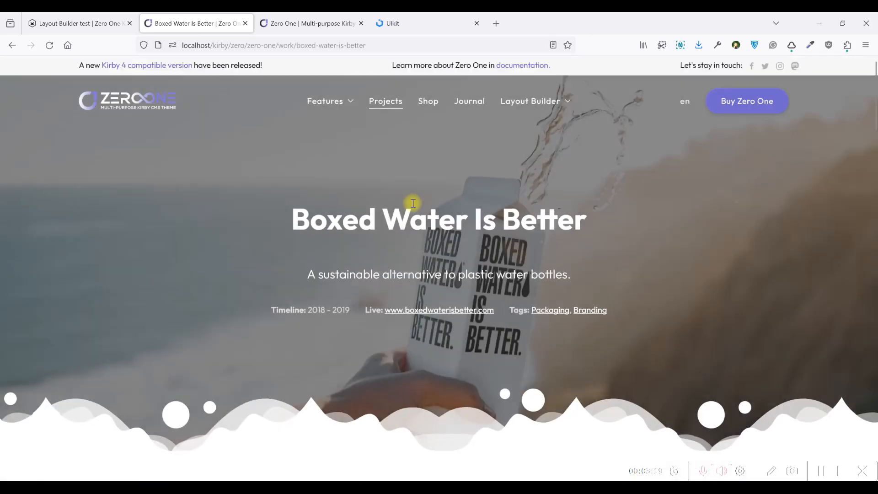
scroll(427, 255, down, 4)
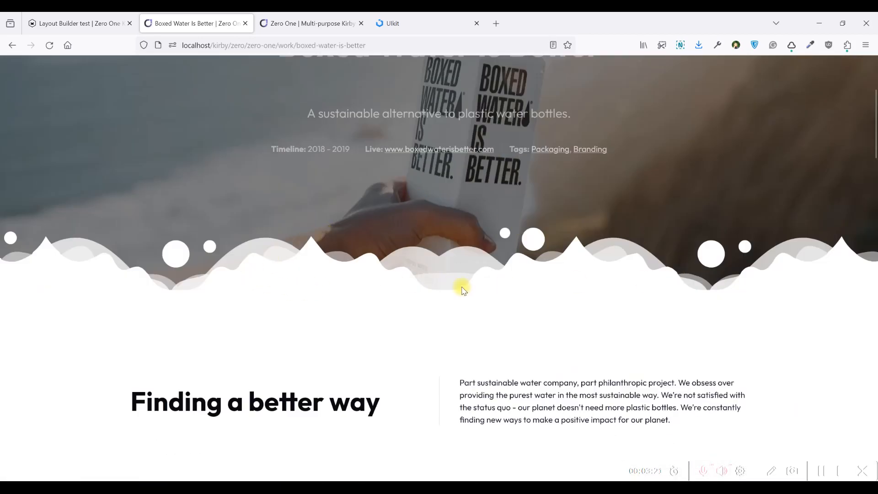
scroll(463, 288, up, 4)
- Back in the row's section settings, set the shape divider to Tilt and its position to Top, and save the page
click(80, 23)
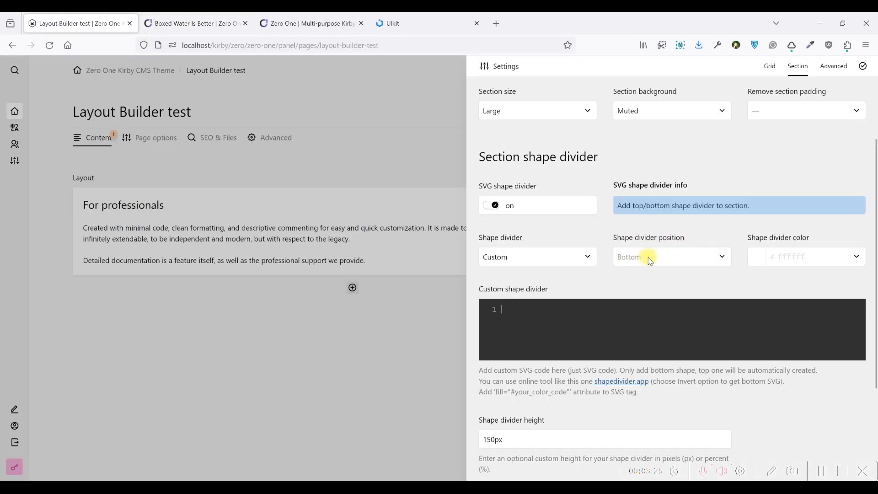
click(547, 255)
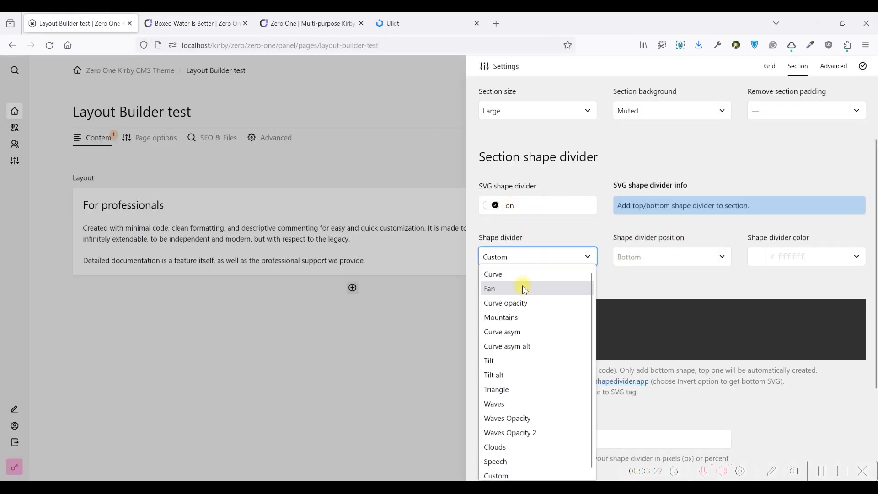
click(517, 360)
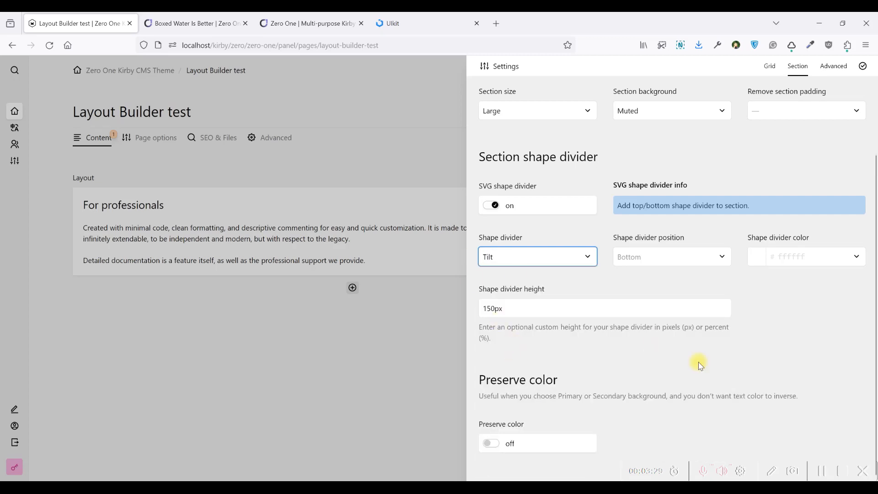
click(713, 259)
click(711, 257)
click(711, 257)
click(683, 288)
key(ctrl+s)
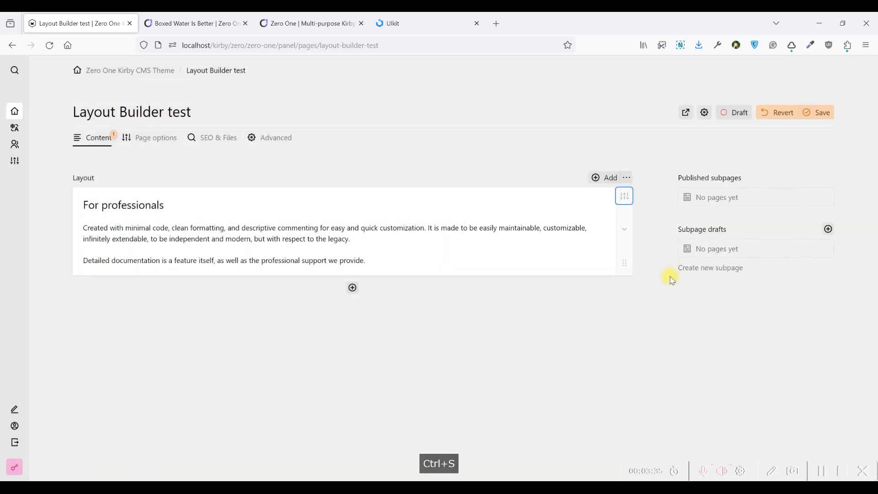
- Reopen the Layout Builder test page preview from the page editor and check the section's tilted divider
click(202, 23)
click(49, 45)
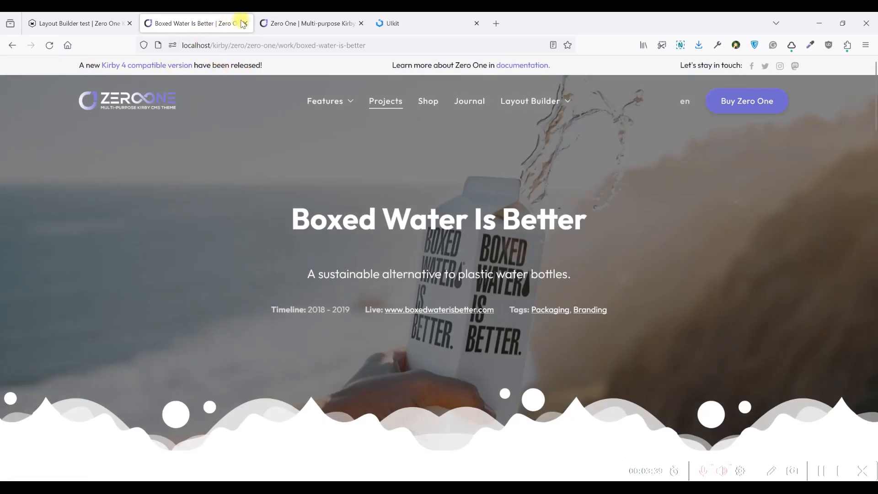
click(115, 22)
click(765, 116)
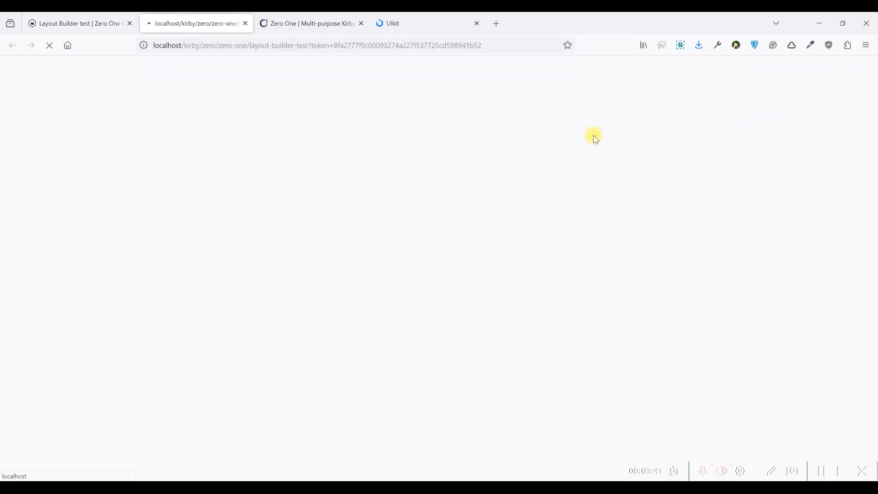
scroll(206, 190, down, 2)
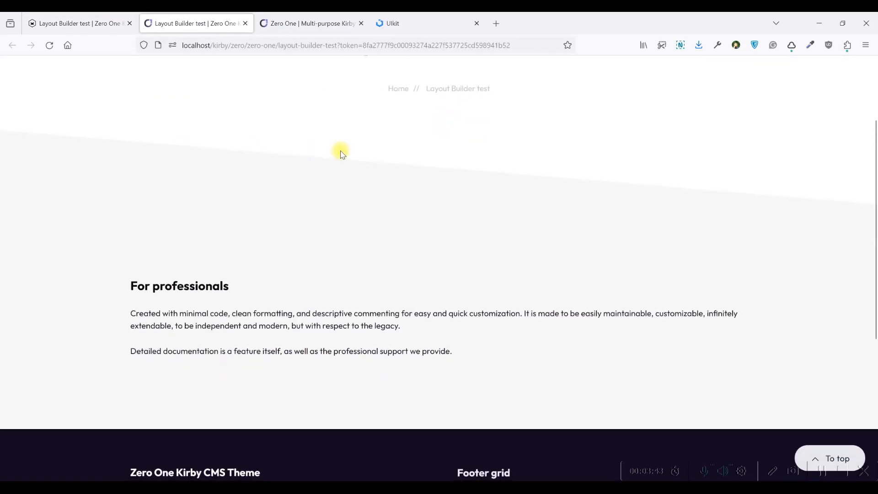
scroll(74, 144, up, 2)
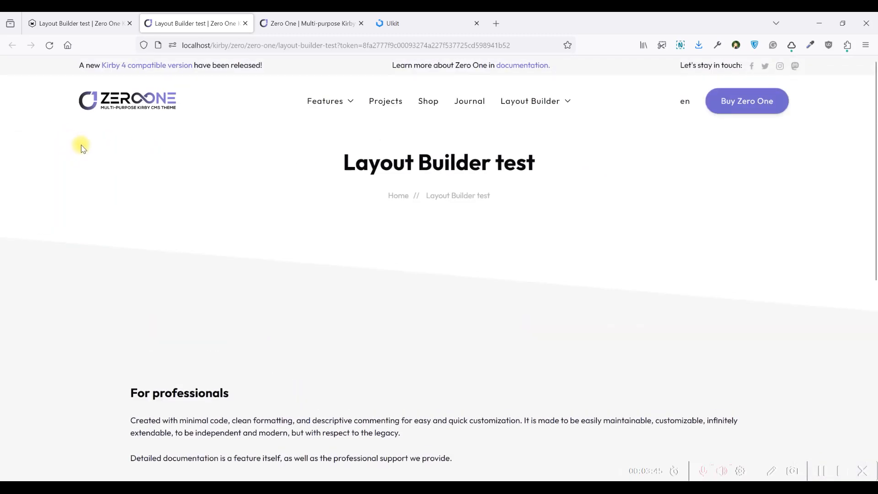
- Set the "For professionals" row's section background to Primary and save the page
click(54, 19)
click(624, 196)
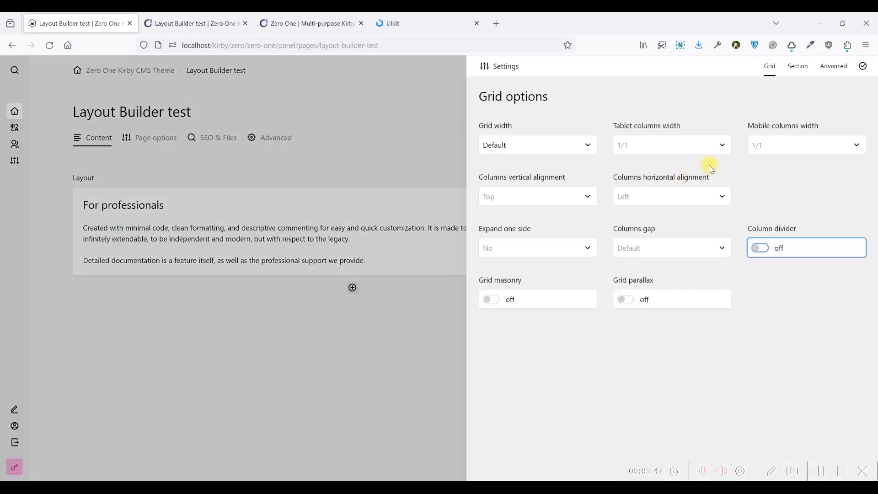
click(797, 66)
click(673, 197)
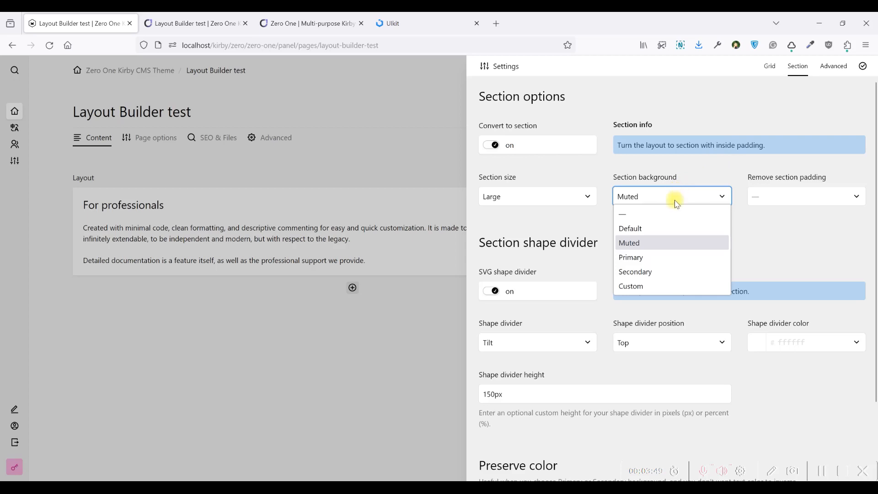
click(663, 257)
key(ctrl+s)
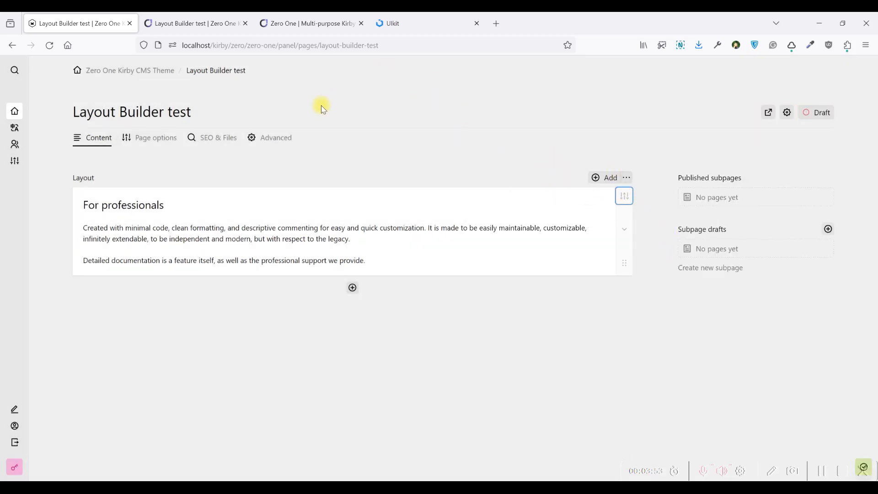
- Reload the website preview and examine the section's background, text color, and tilted top edge
click(176, 24)
click(52, 52)
scroll(279, 143, down, 2)
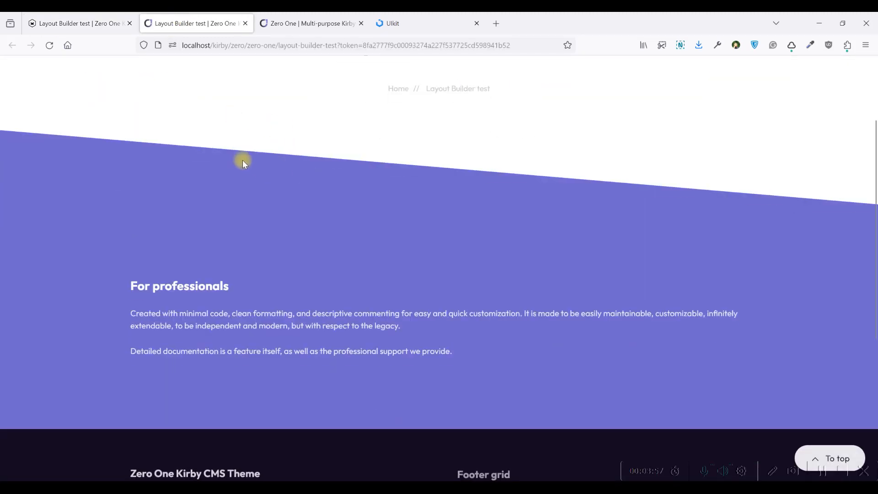
scroll(601, 231, up, 2)
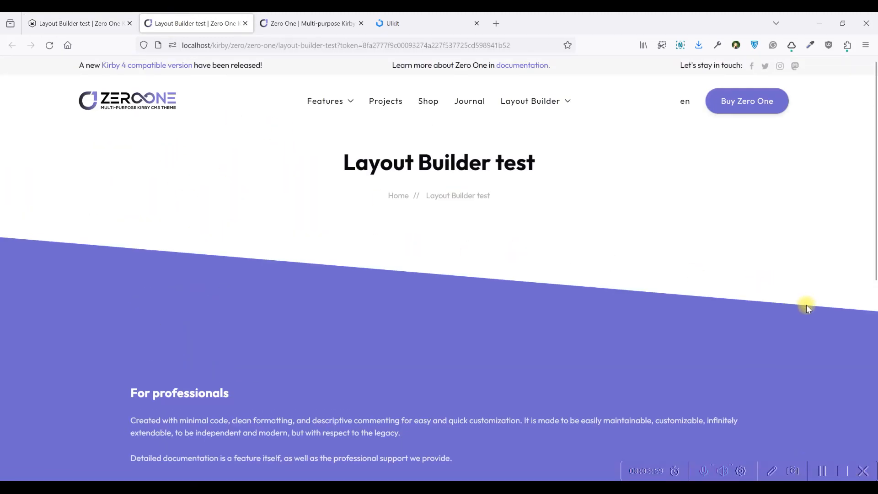
scroll(358, 198, down, 3)
scroll(353, 183, up, 2)
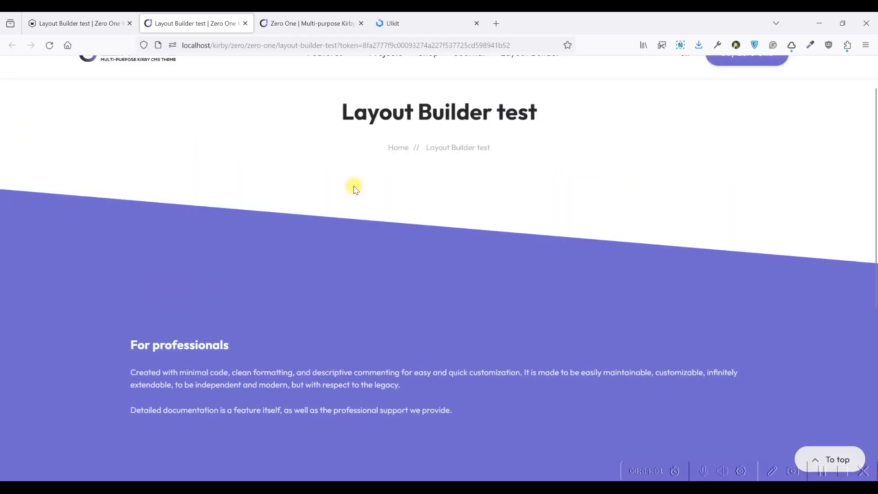
scroll(355, 189, up, 1)
scroll(339, 222, down, 3)
scroll(337, 221, up, 3)
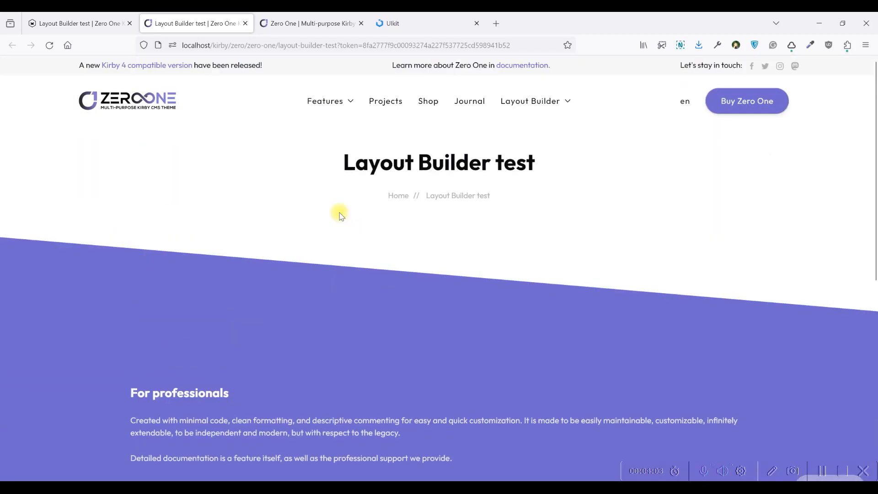
scroll(330, 266, down, 2)
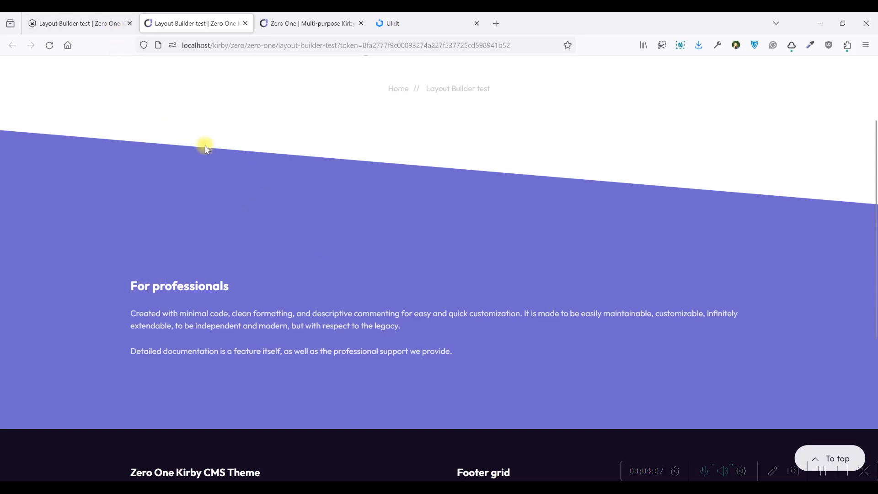
- Set Remove section padding to Remove top padding in the row's section settings and save the page
click(68, 21)
click(625, 195)
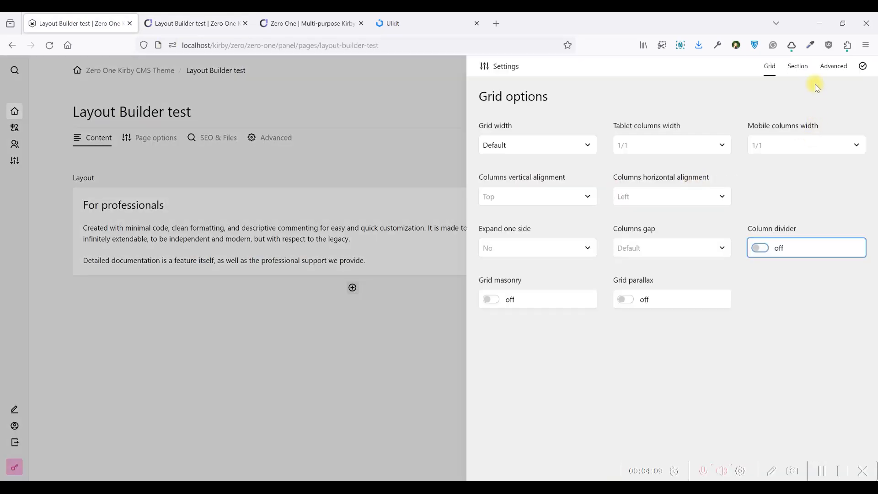
click(798, 66)
click(772, 200)
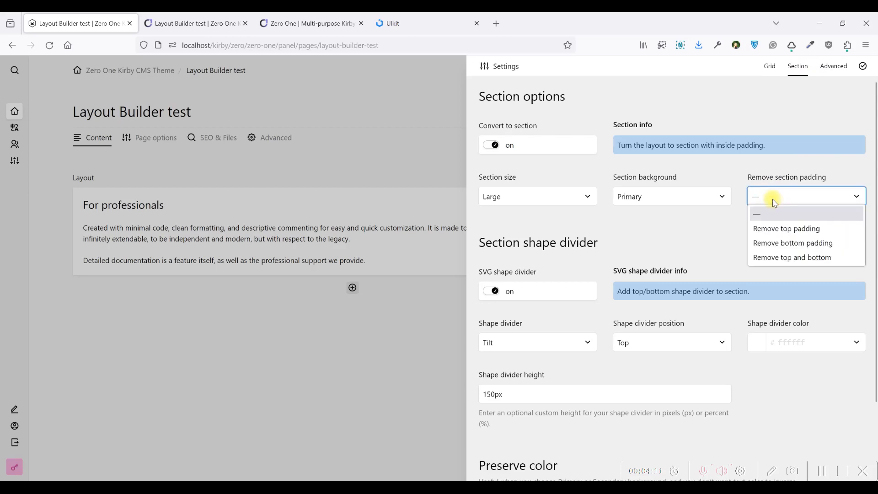
click(776, 226)
key(ctrl+s)
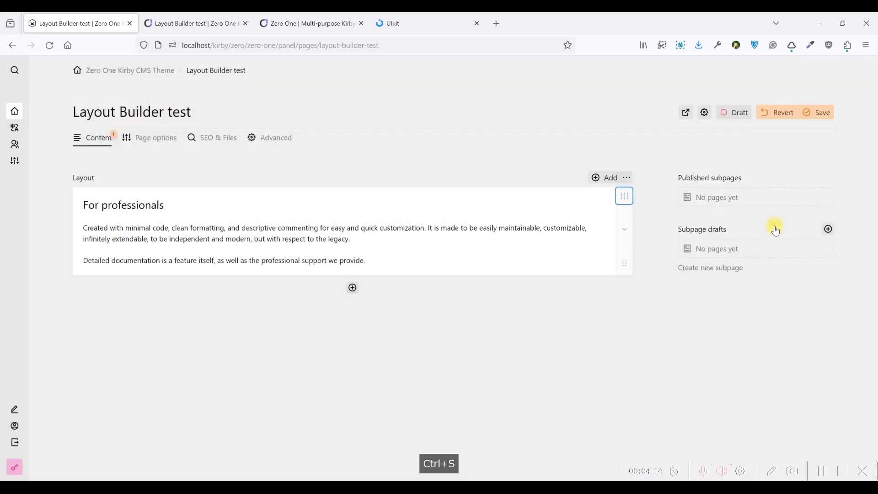
- Reload the website preview and check the spacing above the "For professionals" heading
click(224, 23)
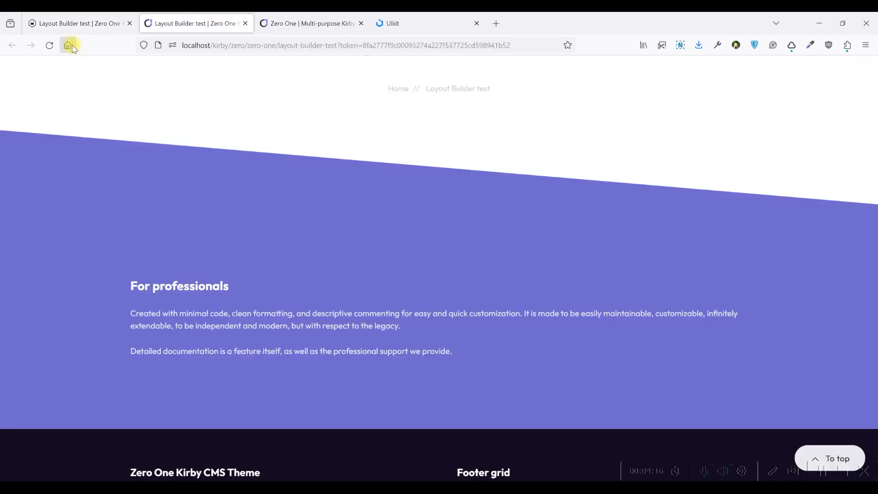
click(49, 47)
scroll(343, 144, down, 2)
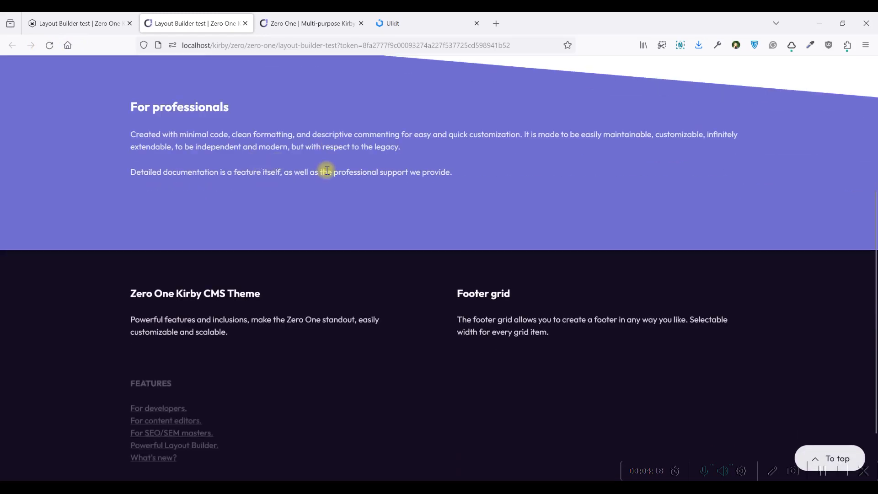
- Set the "For professionals" row's shape divider position to Bottom in its section settings and save the page
scroll(350, 187, up, 3)
click(110, 23)
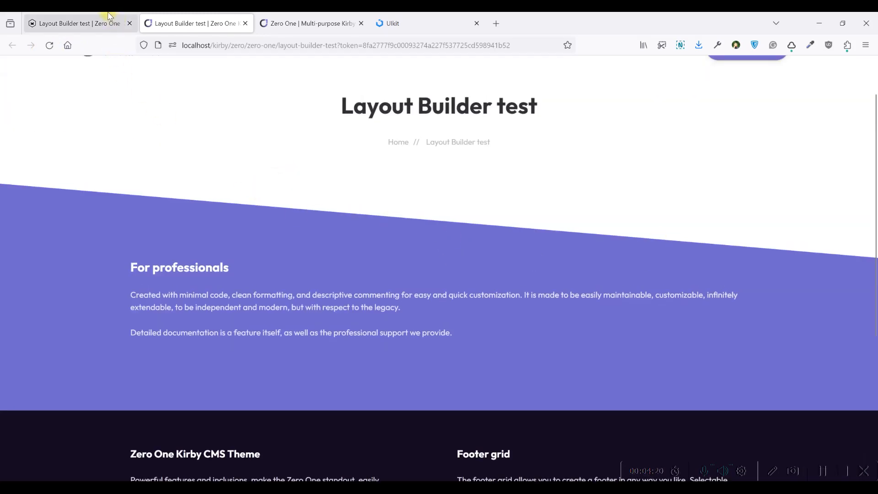
click(623, 194)
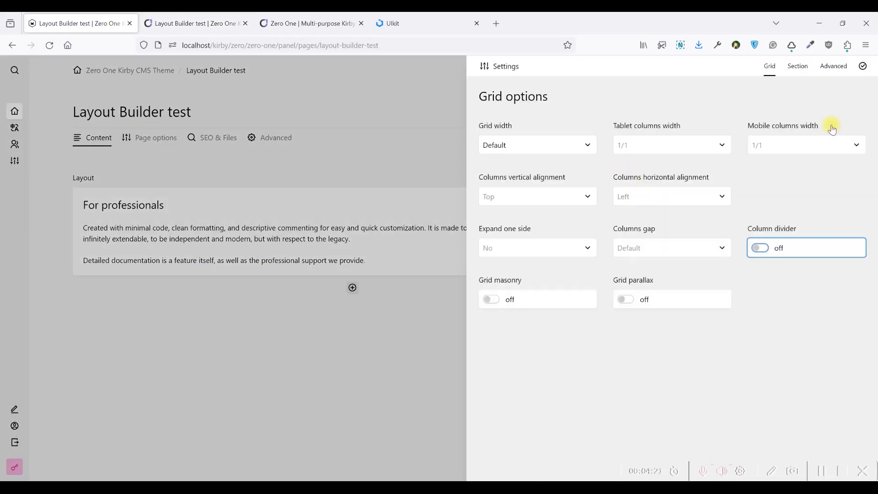
click(798, 68)
scroll(736, 193, down, 2)
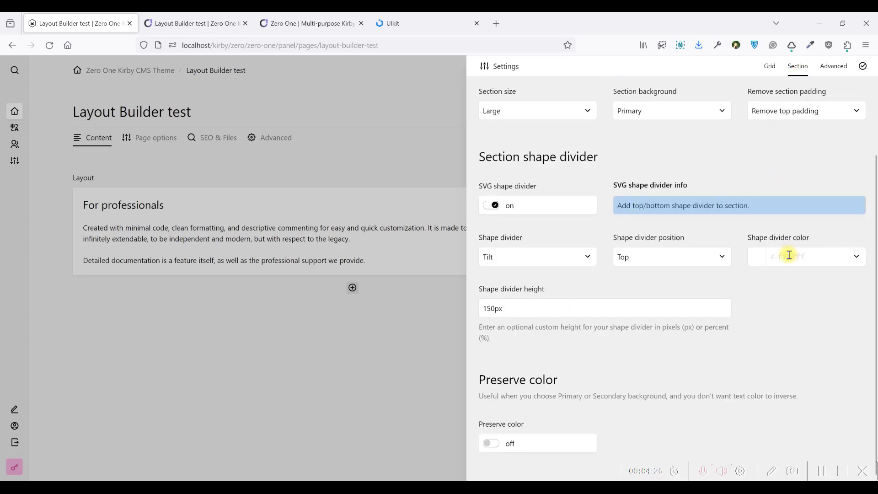
click(251, 26)
scroll(471, 340, down, 1)
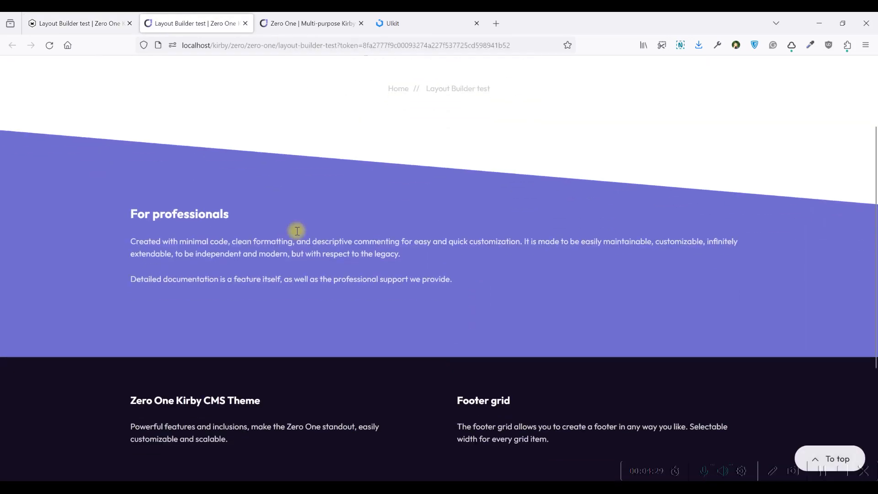
click(84, 19)
click(640, 257)
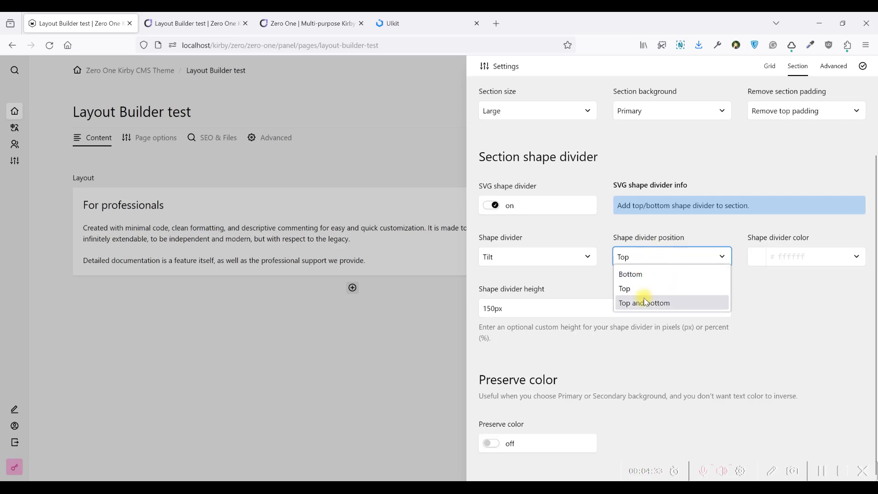
click(646, 276)
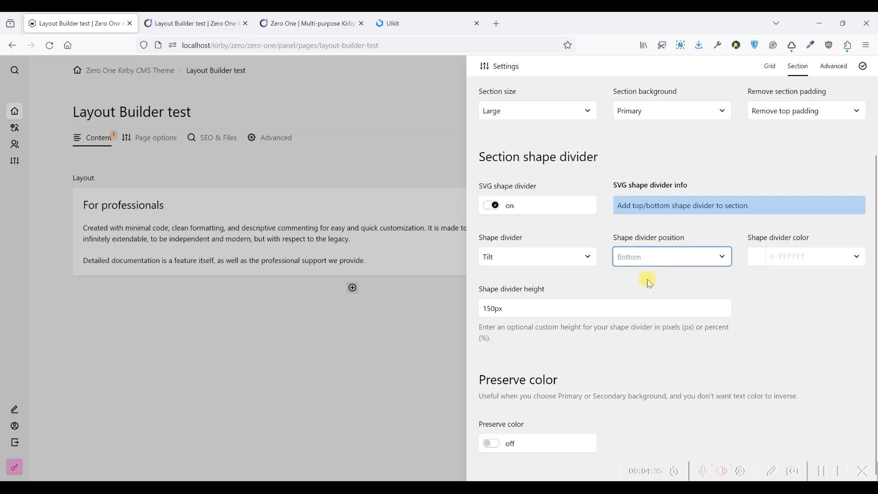
key(ctrl+s)
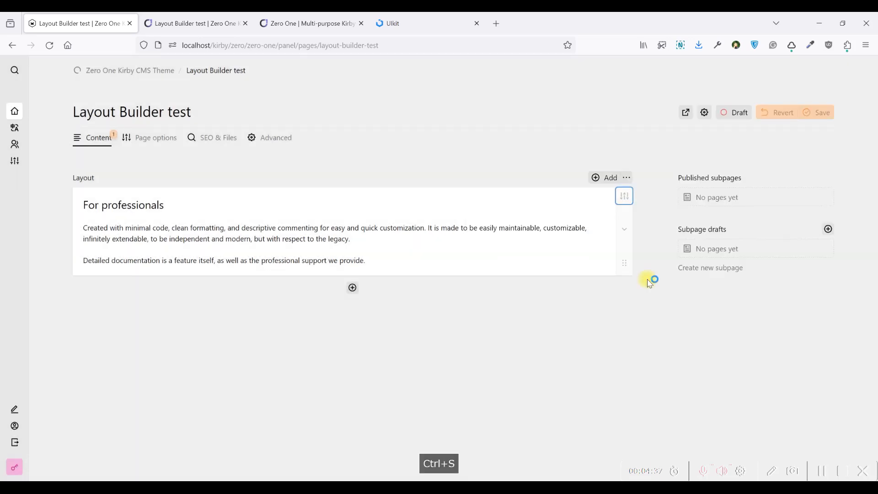
- Reload the website preview and check the tilted divider at the section's lower edge above the footer
click(215, 23)
click(50, 44)
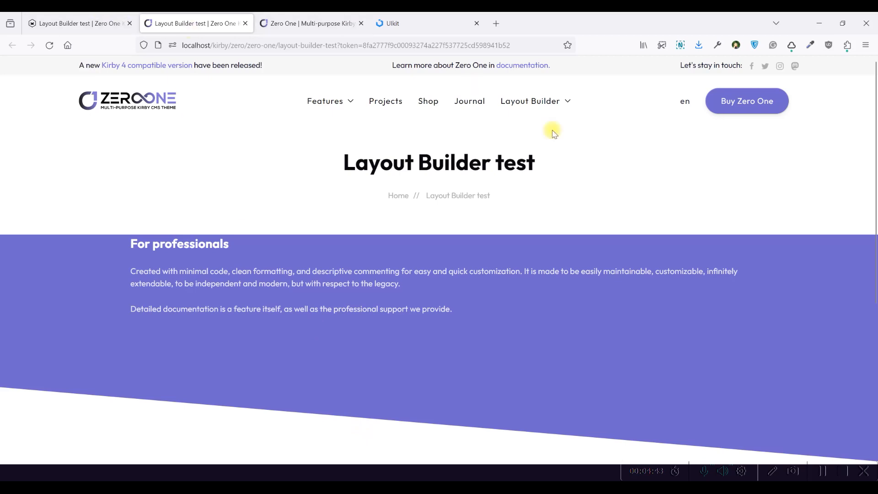
scroll(676, 86, down, 3)
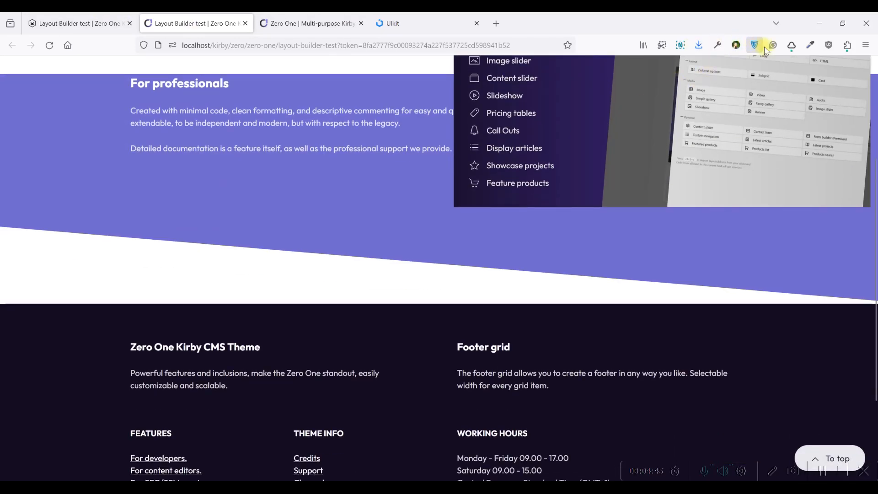
- Sample the footer's dark background color with the page color picker, copying #0E071D
click(810, 45)
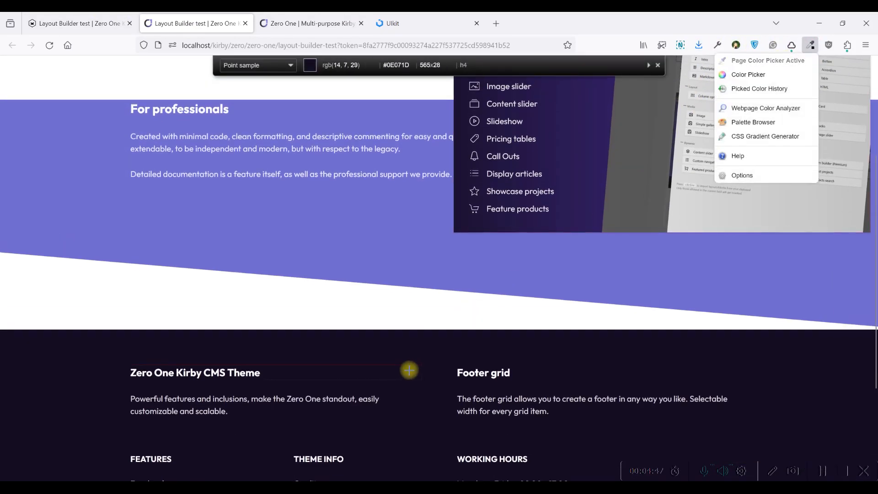
click(438, 351)
click(438, 350)
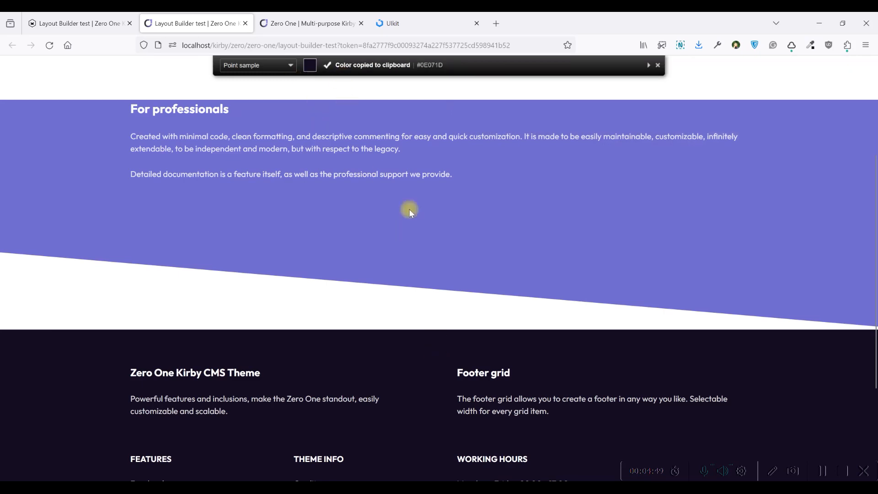
- Set the row's shape divider color to the sampled footer color 0e071d in its section settings
click(76, 23)
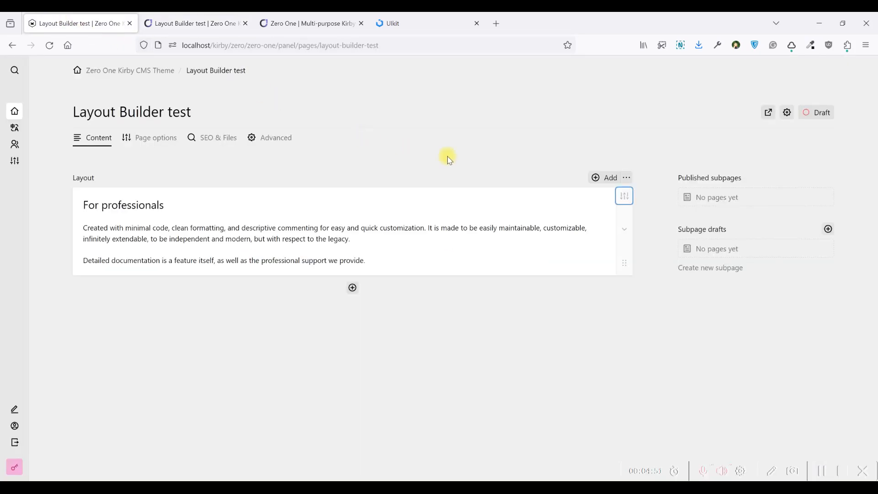
click(625, 197)
click(795, 67)
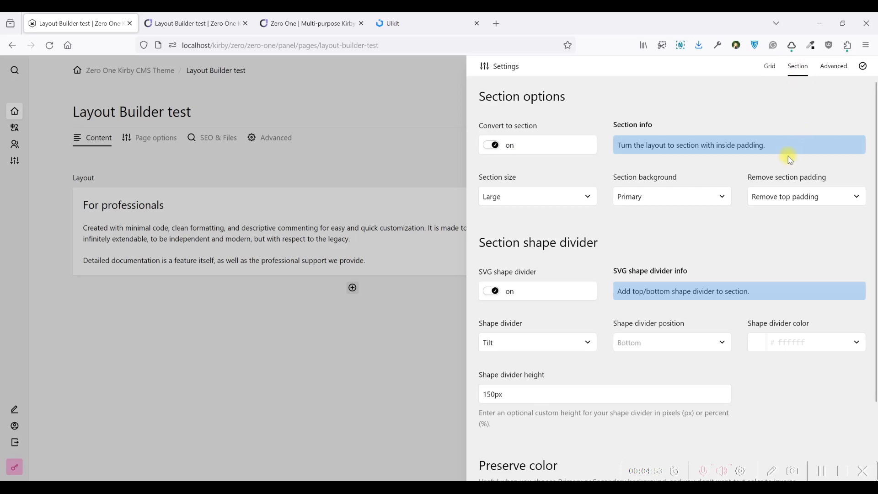
scroll(787, 156, down, 2)
click(806, 258)
drag(806, 257, 779, 258)
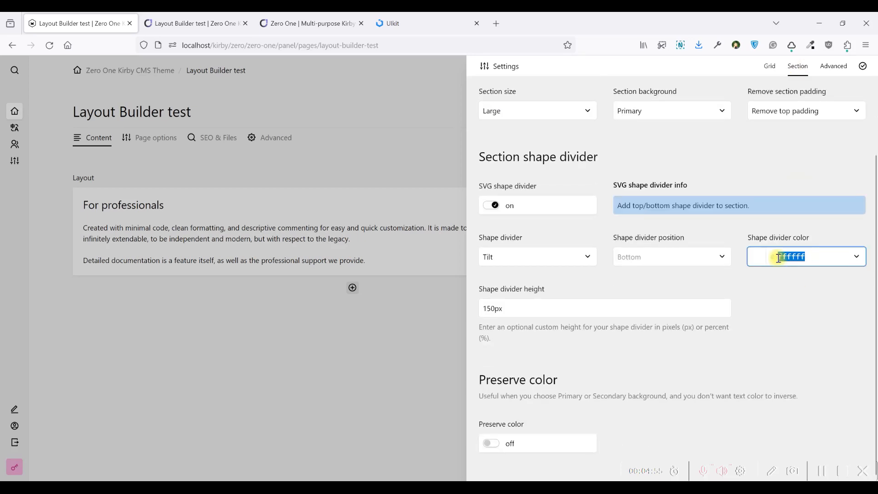
key(ctrl+v)
click(795, 292)
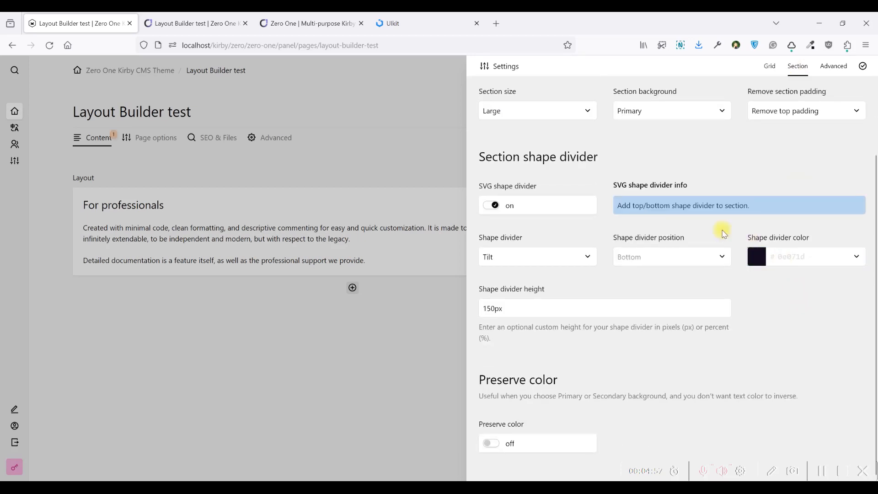
- Set the shape divider height to 250px and the section padding option to Remove bottom padding, and save the page
click(484, 309)
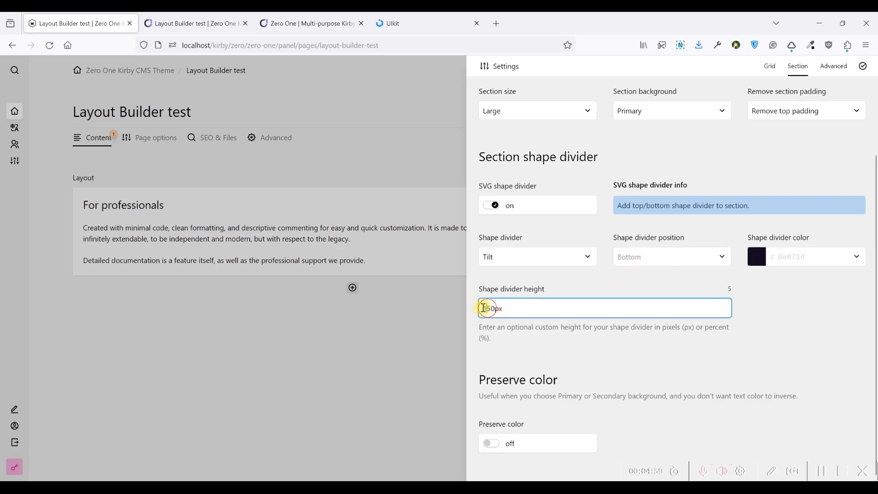
click(751, 304)
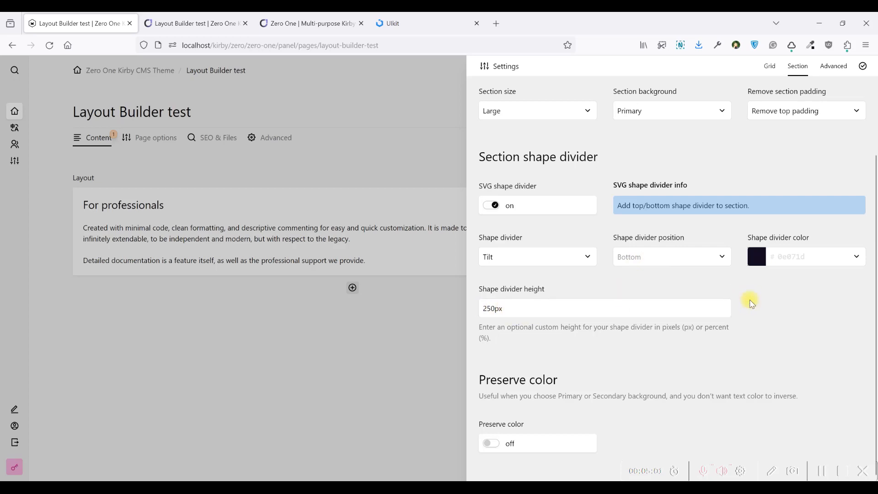
scroll(788, 147, up, 1)
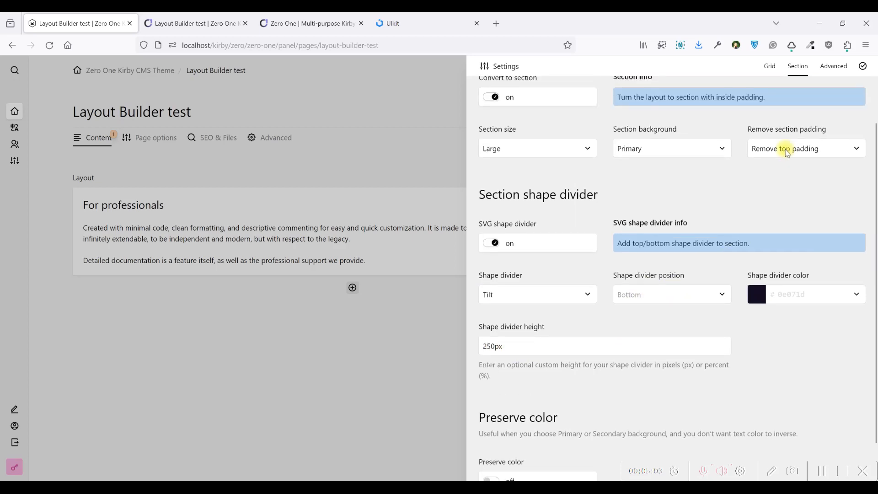
click(788, 169)
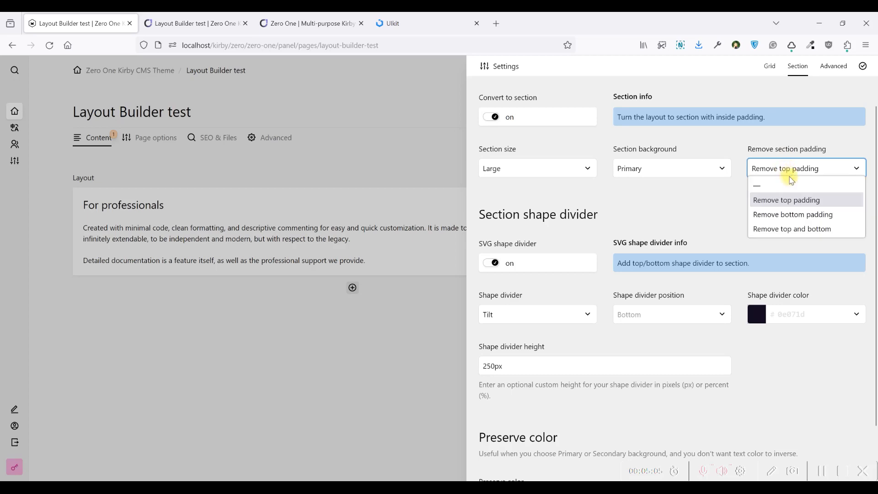
click(787, 214)
click(236, 21)
scroll(375, 274, down, 1)
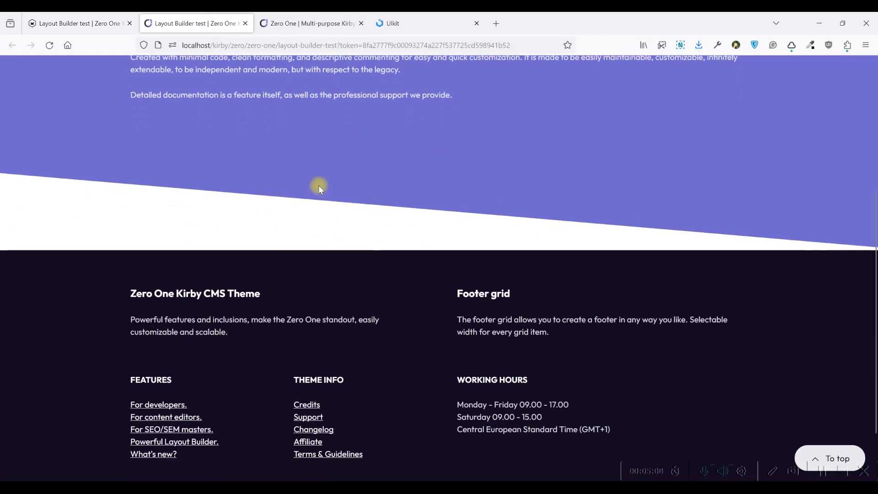
click(91, 22)
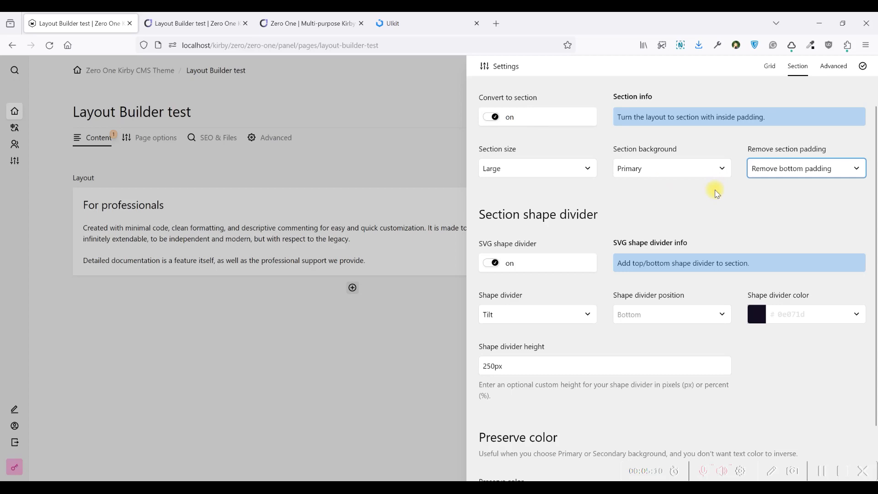
key(ctrl+s)
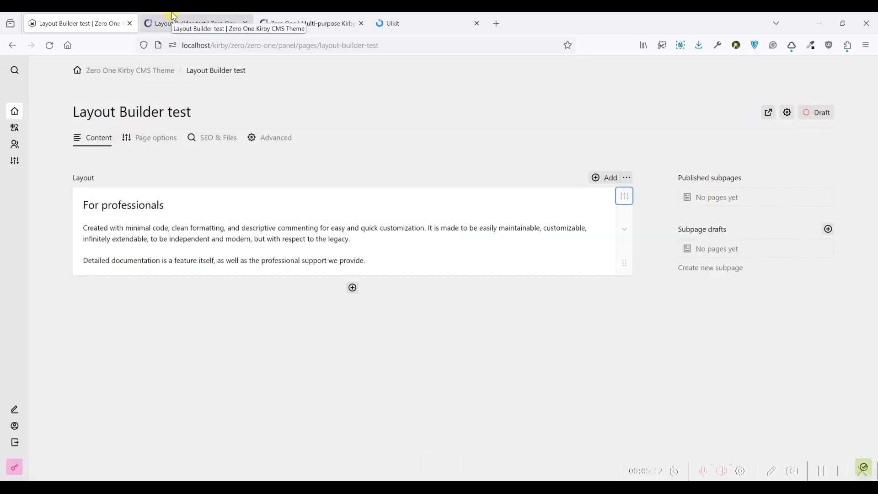
- Reload the website preview and examine how the section's tilted lower edge blends into the footer
click(192, 23)
click(50, 45)
scroll(304, 174, up, 4)
scroll(304, 175, down, 3)
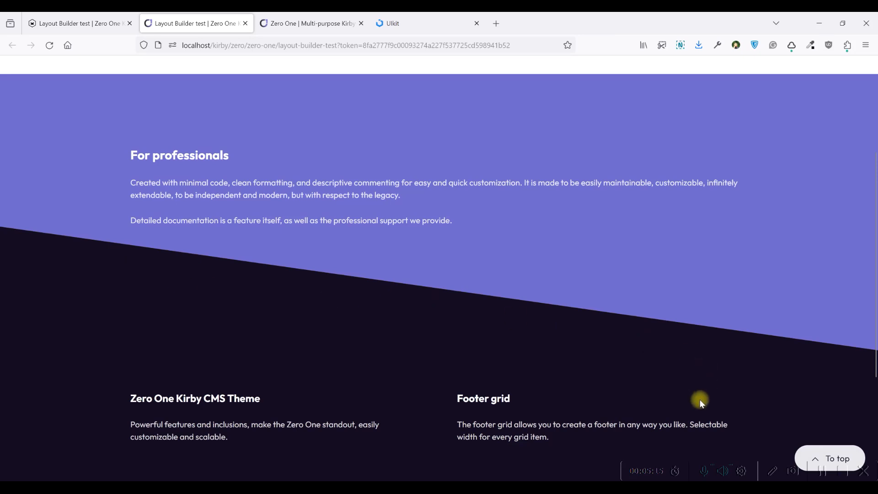
scroll(430, 333, down, 3)
scroll(357, 210, up, 1)
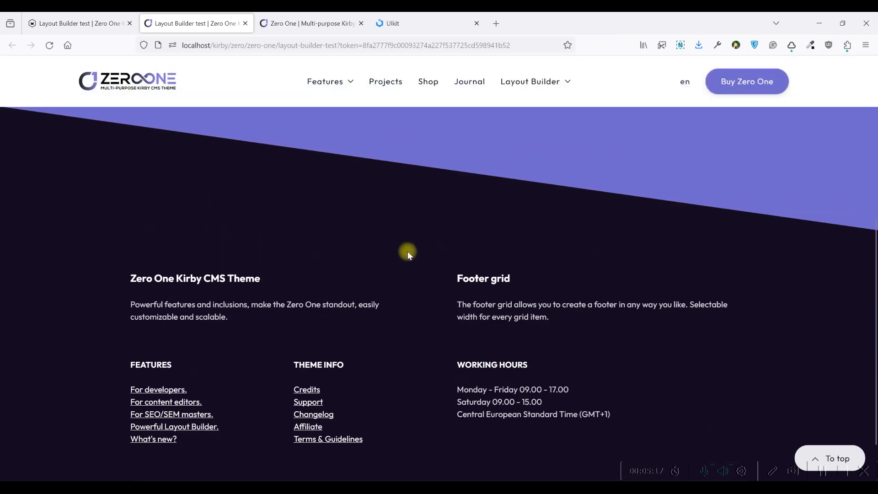
scroll(367, 249, up, 5)
scroll(361, 330, down, 1)
scroll(334, 270, up, 2)
scroll(212, 254, down, 3)
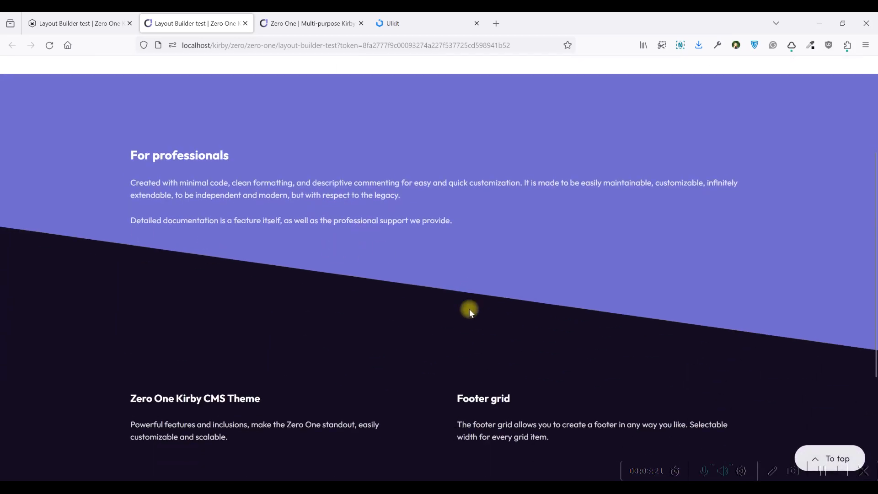
scroll(468, 303, up, 3)
- Set the "For professionals" row's shape divider color to fff in its section settings
click(91, 19)
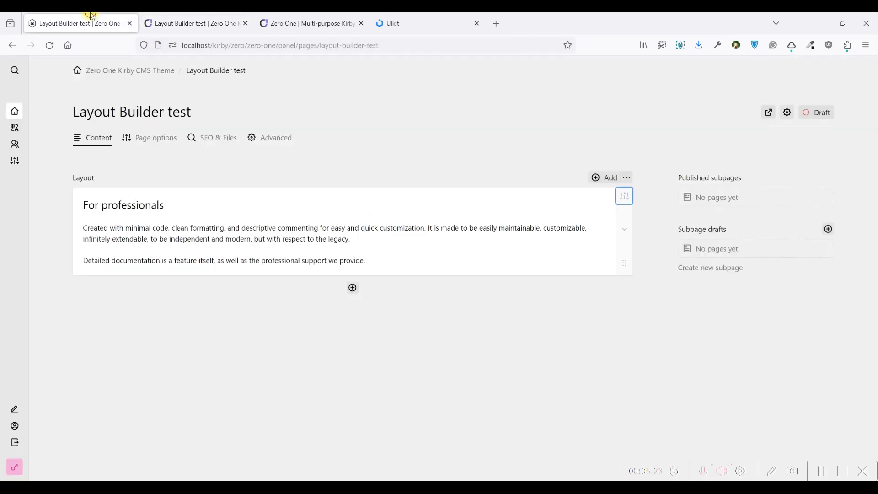
click(633, 193)
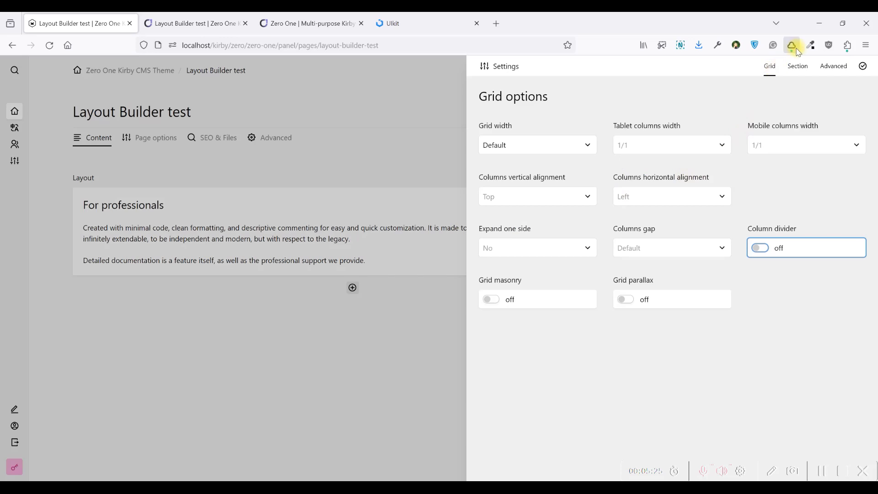
click(797, 66)
scroll(640, 247, down, 2)
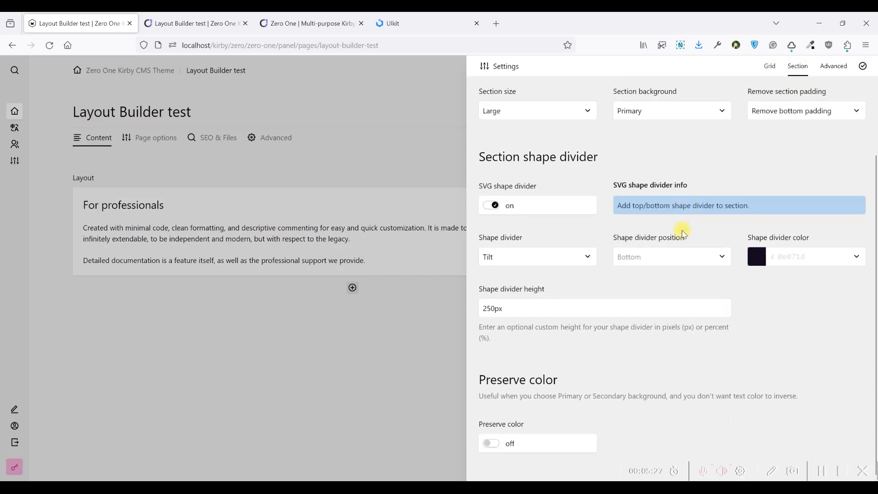
click(803, 256)
drag(804, 256, 769, 255)
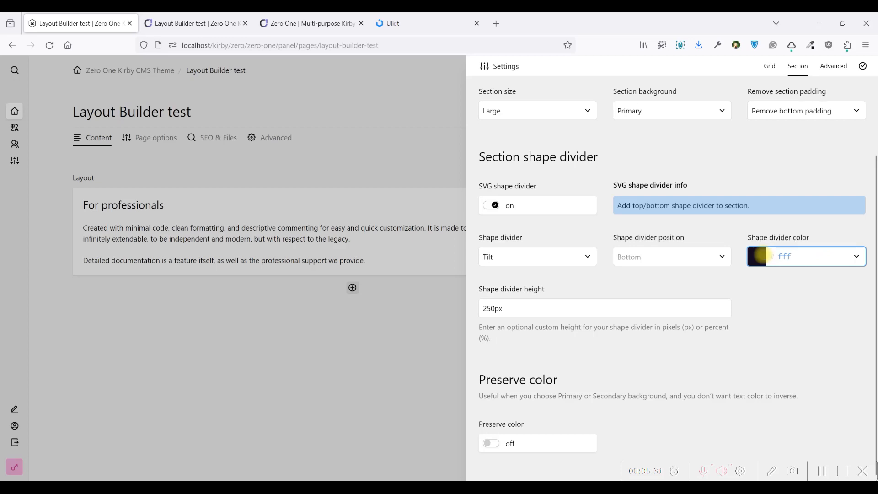
click(786, 219)
- Set the shape divider position to Top and the divider shape to Mountains
click(654, 259)
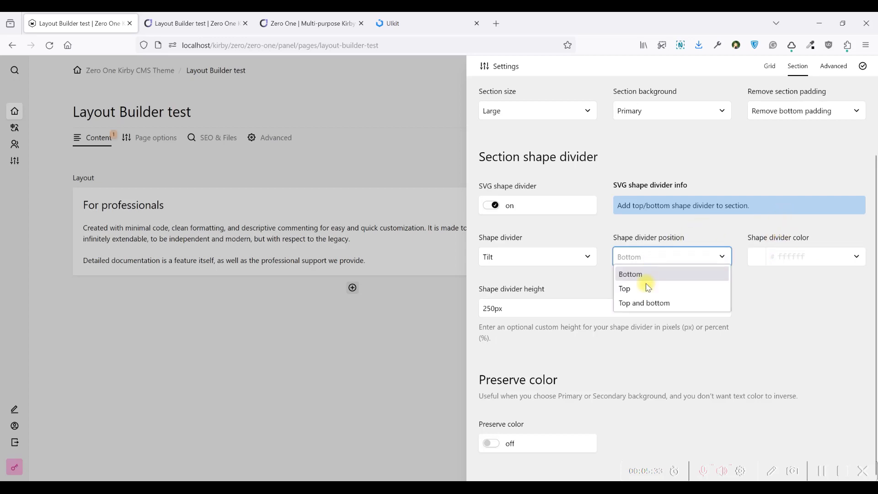
click(634, 290)
click(561, 258)
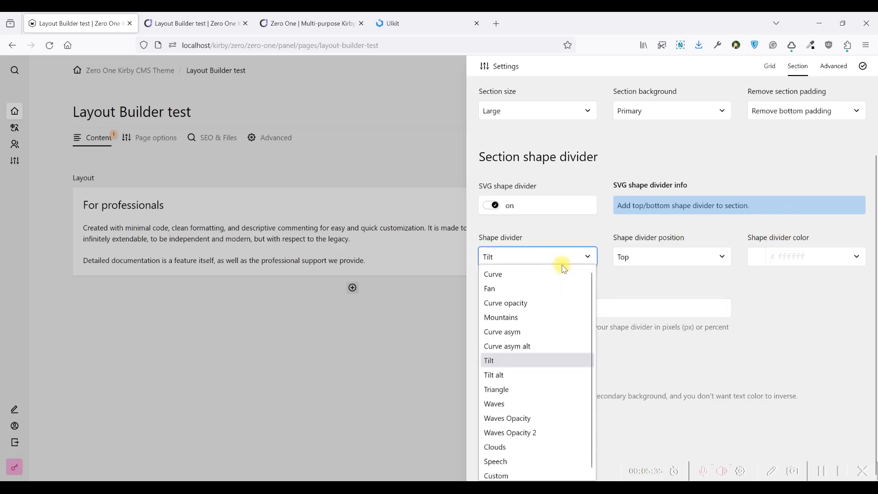
click(532, 316)
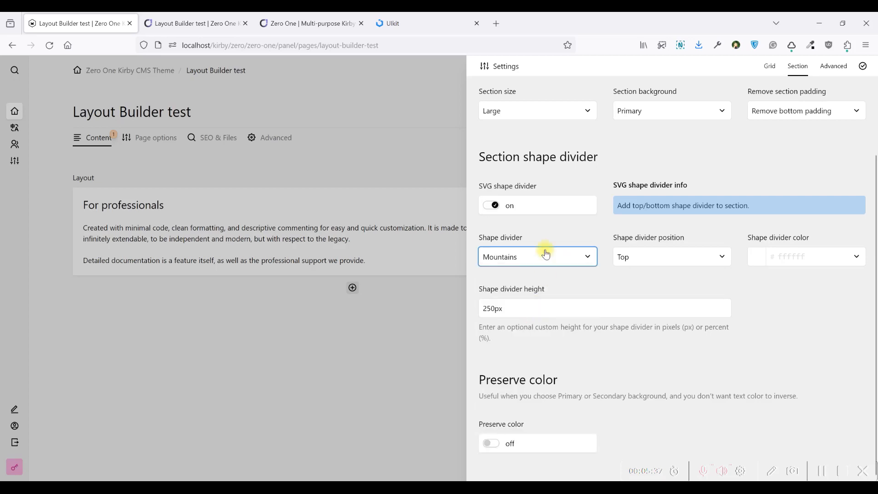
click(584, 282)
- Set the shape divider height to 350px and the section padding option to Remove top padding, and save the page
click(485, 309)
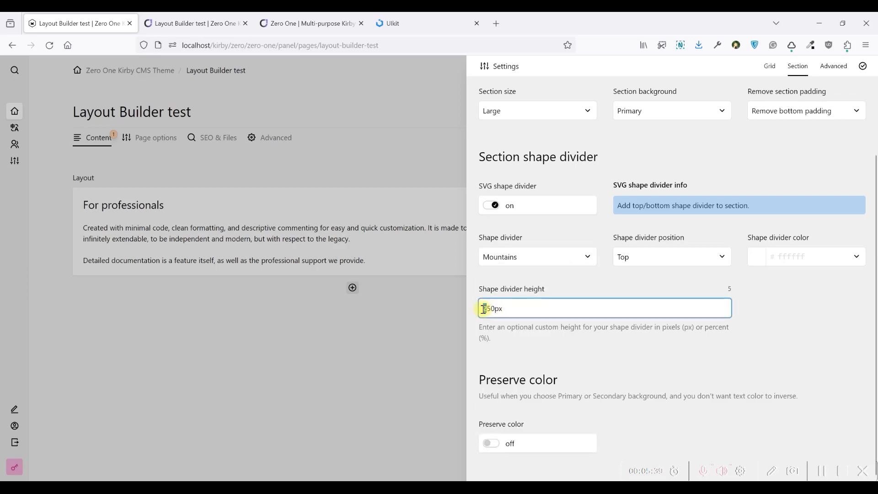
click(685, 344)
scroll(732, 193, up, 2)
click(775, 167)
click(771, 196)
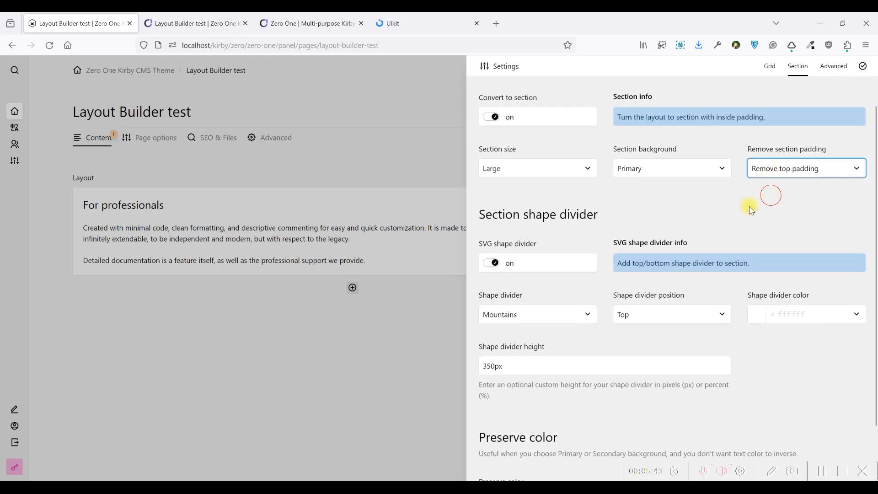
key(ctrl+s)
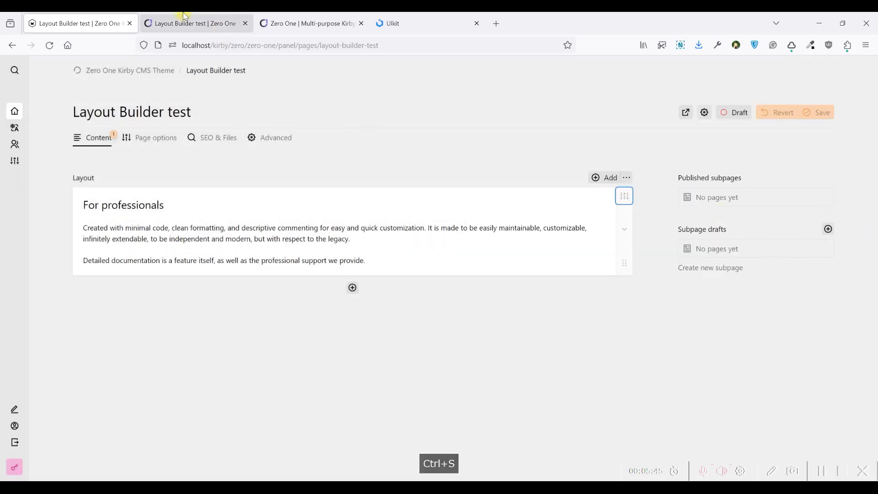
- Examine the Mountains shape divider above the "For professionals" section in the website preview
click(184, 18)
scroll(246, 122, down, 3)
scroll(413, 197, down, 1)
scroll(413, 197, down, 1)
scroll(427, 194, up, 5)
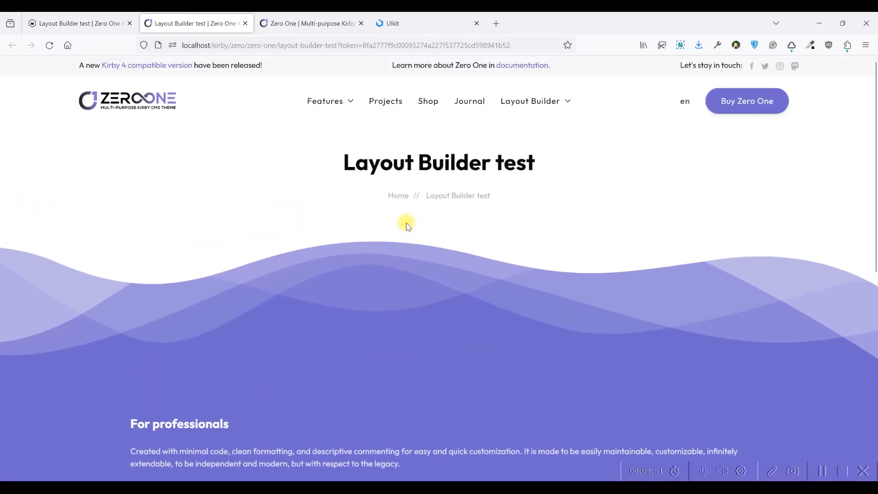
- Set the section background of the "For professionals" row to Custom in its section settings
click(94, 16)
click(625, 198)
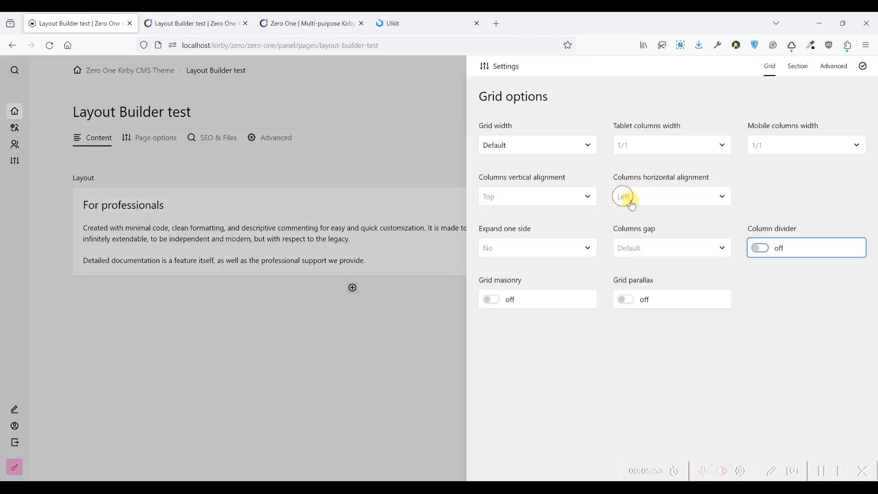
click(797, 67)
scroll(691, 169, down, 2)
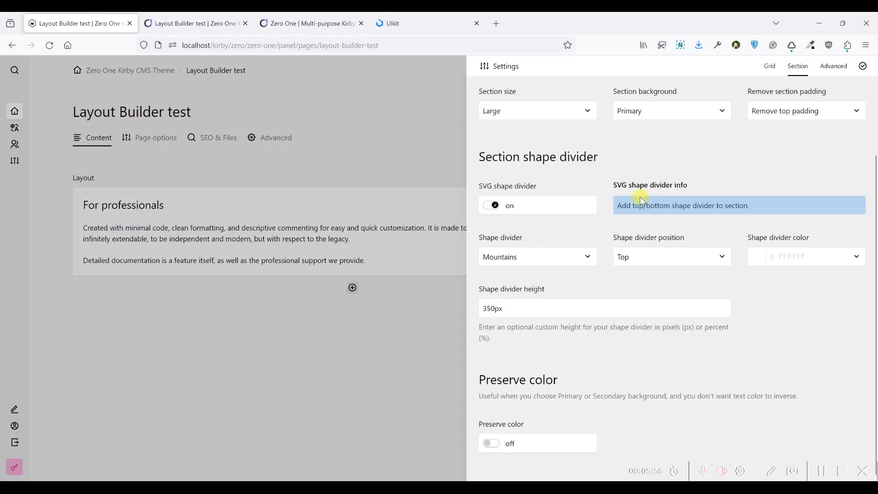
scroll(615, 226, up, 2)
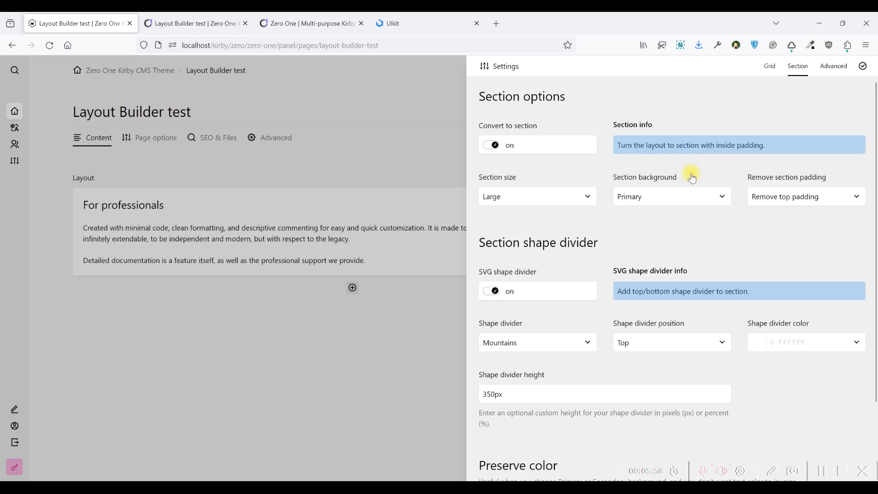
click(663, 198)
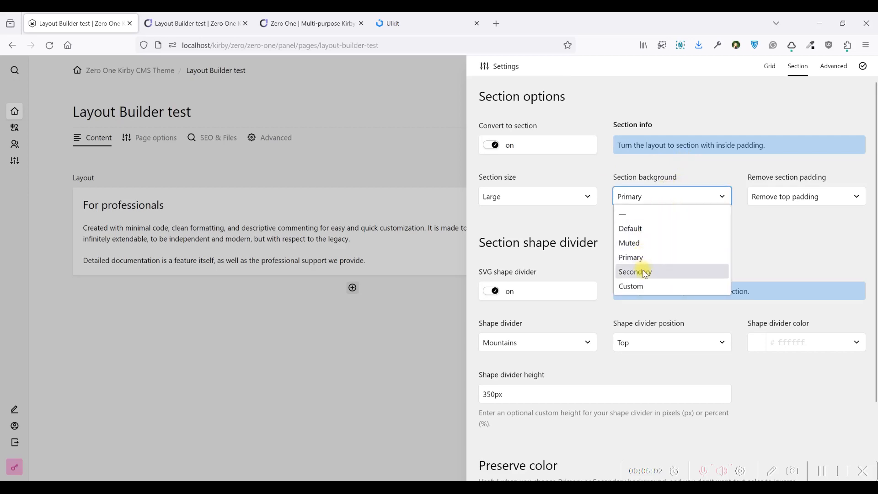
click(645, 274)
click(667, 198)
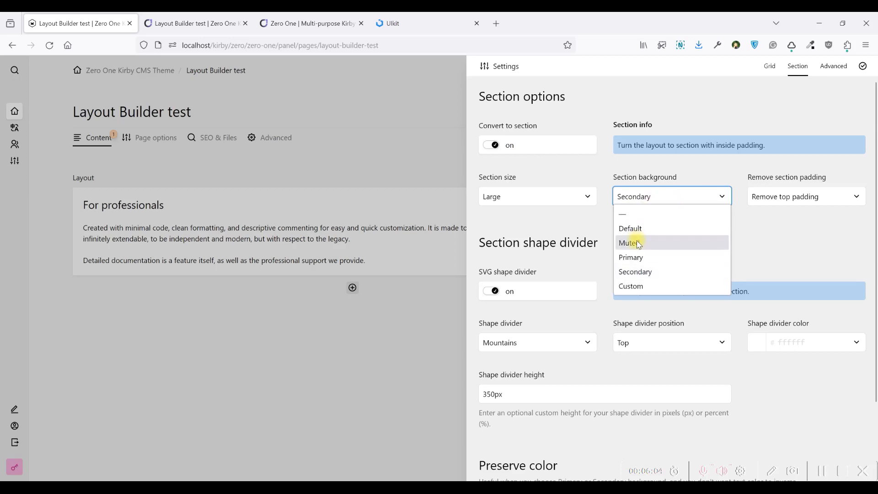
click(639, 285)
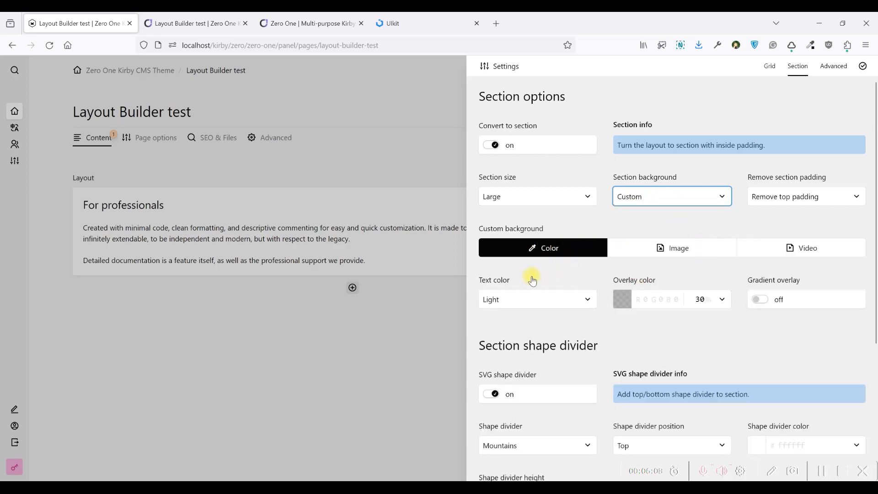
- Set the custom background's overlay color to blue (red 104, green 177, blue 232) at 100% opacity
click(700, 299)
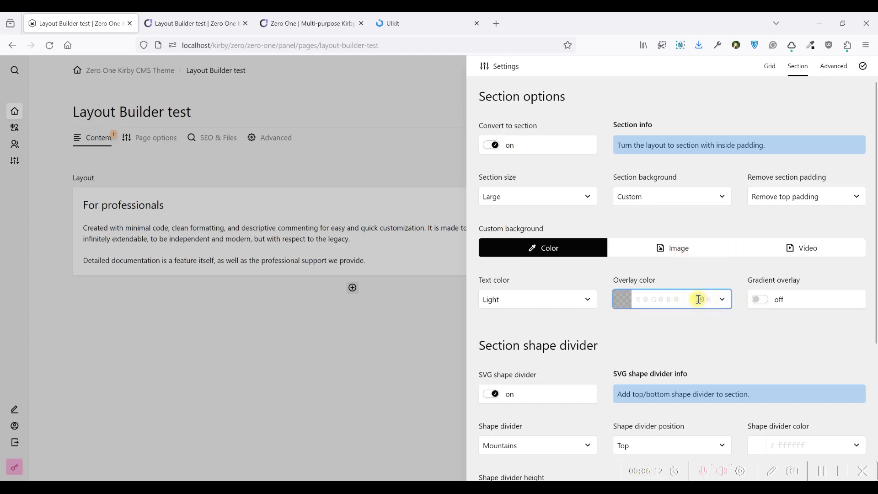
text(100)
click(699, 321)
click(630, 303)
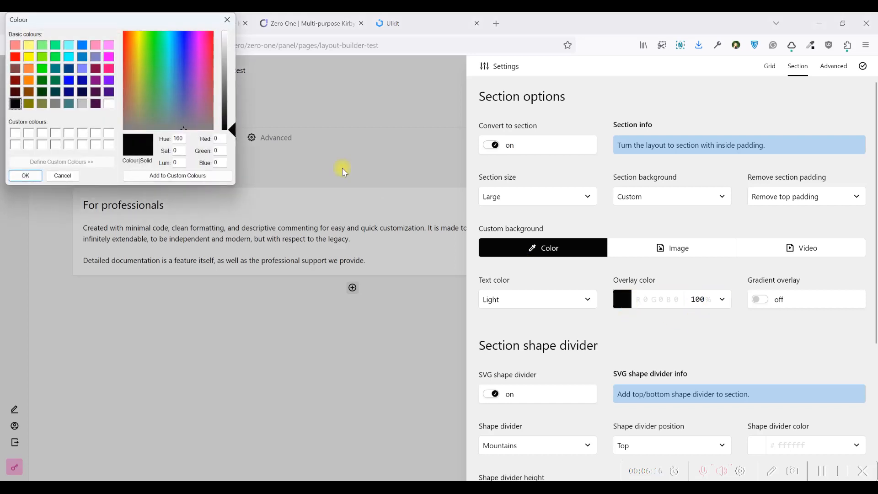
drag(193, 83, 175, 58)
click(234, 130)
drag(234, 130, 232, 68)
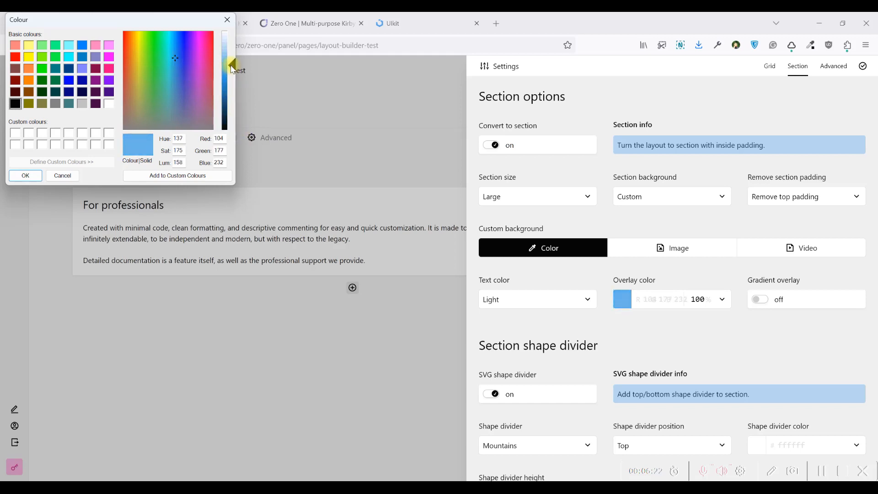
click(26, 176)
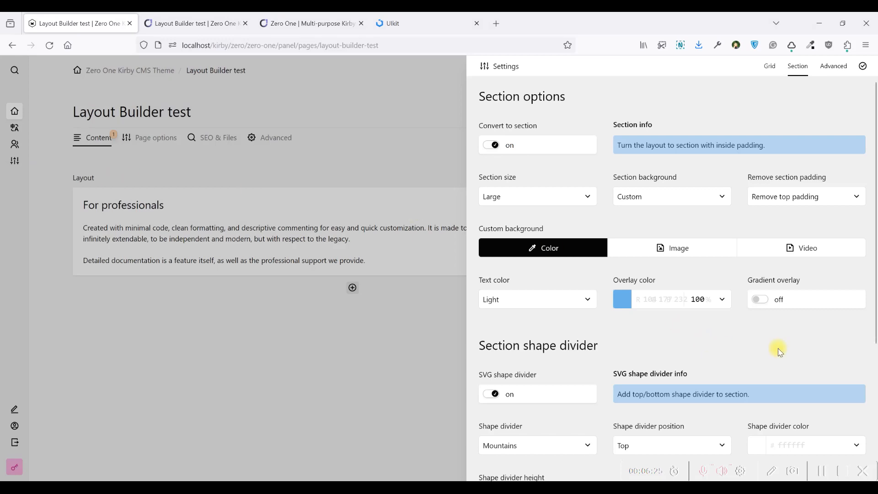
- Save the page and reload the website preview to examine the section's custom background color
key(ctrl+s)
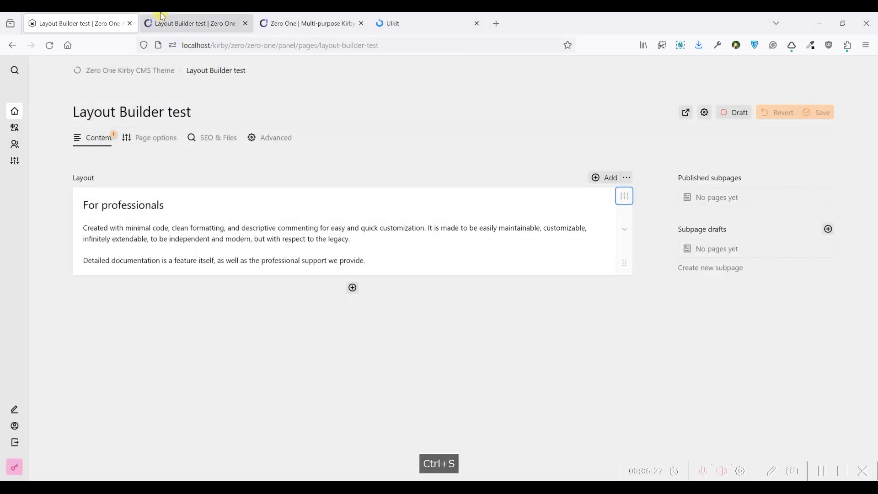
click(161, 18)
click(50, 45)
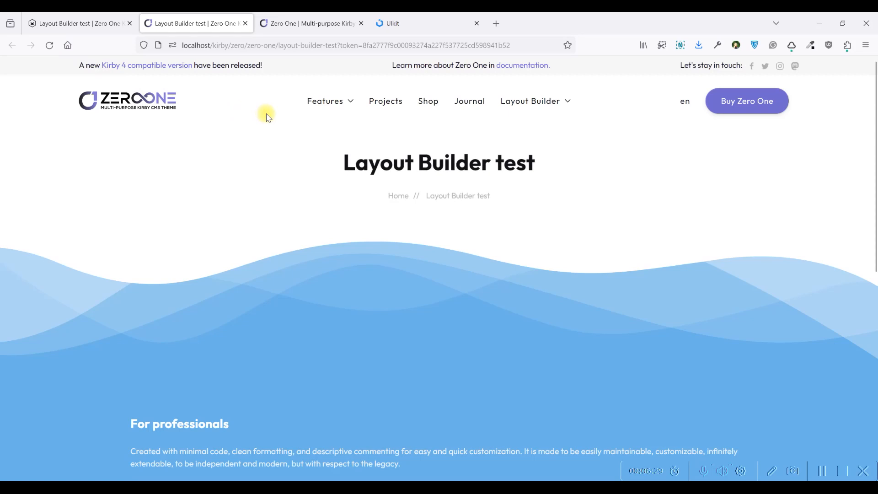
scroll(325, 161, down, 3)
scroll(420, 202, up, 5)
- Set the "For professionals" section's text color to Dark, save the page and check the website preview
click(79, 23)
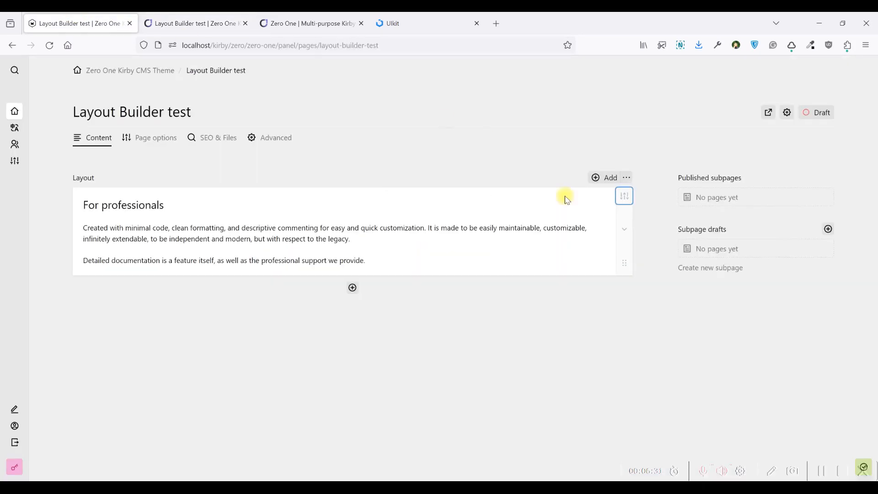
click(625, 197)
click(806, 67)
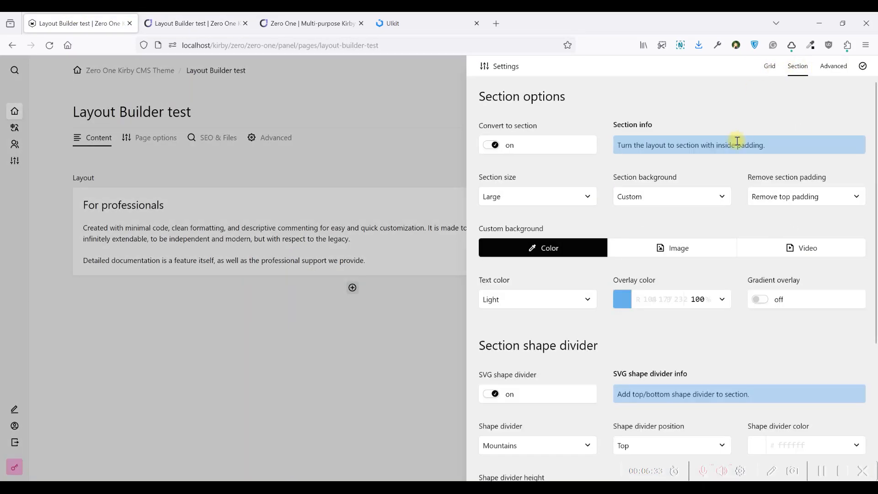
scroll(663, 252, down, 1)
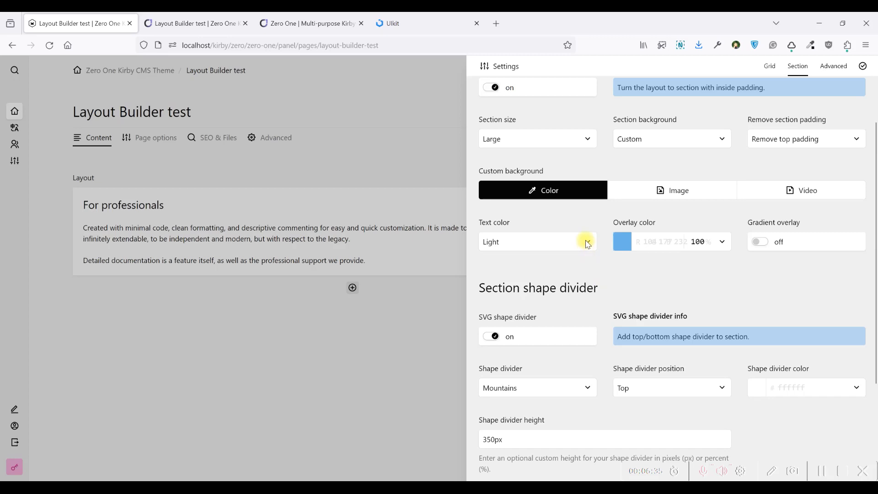
click(623, 241)
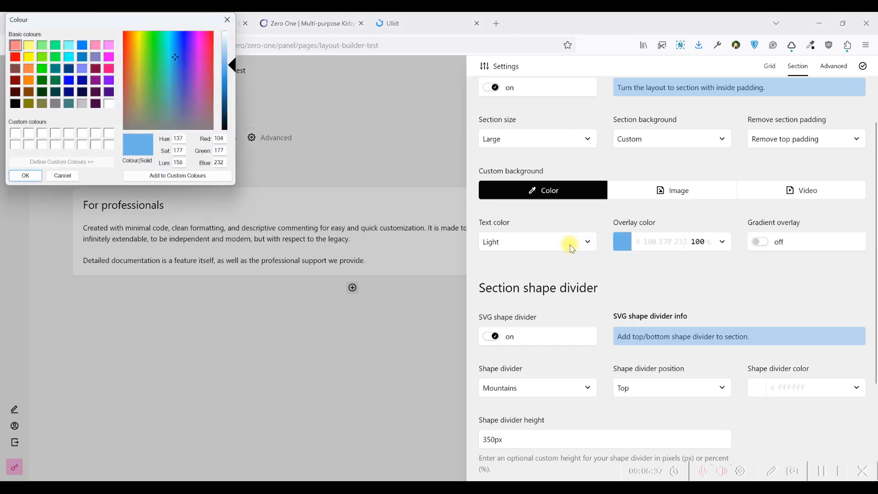
click(62, 176)
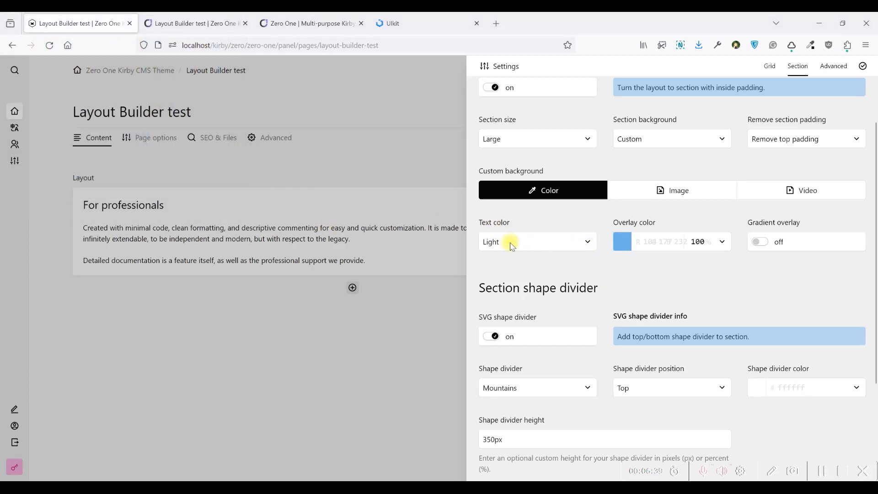
click(511, 241)
click(204, 28)
scroll(174, 320, down, 3)
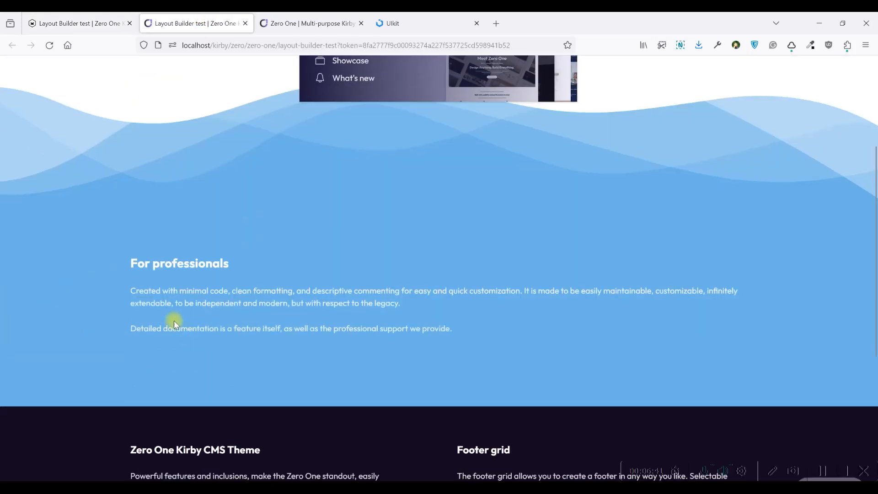
click(87, 23)
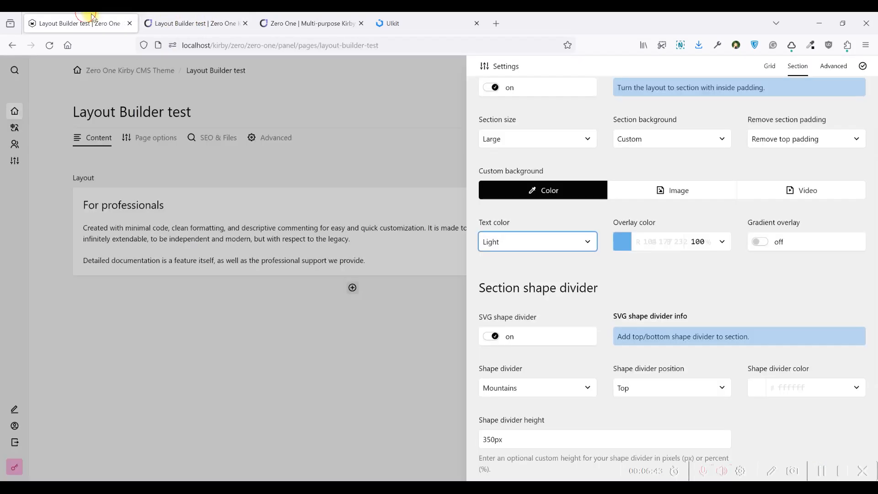
click(553, 287)
key(ctrl+s)
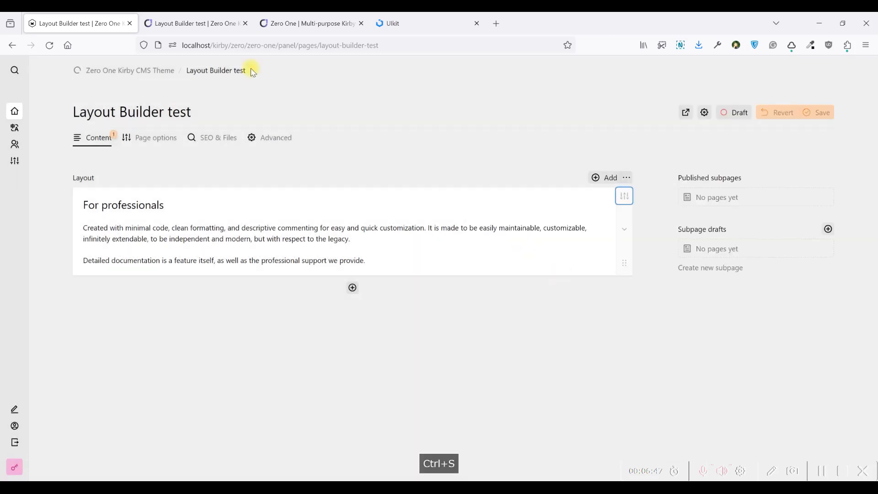
click(197, 23)
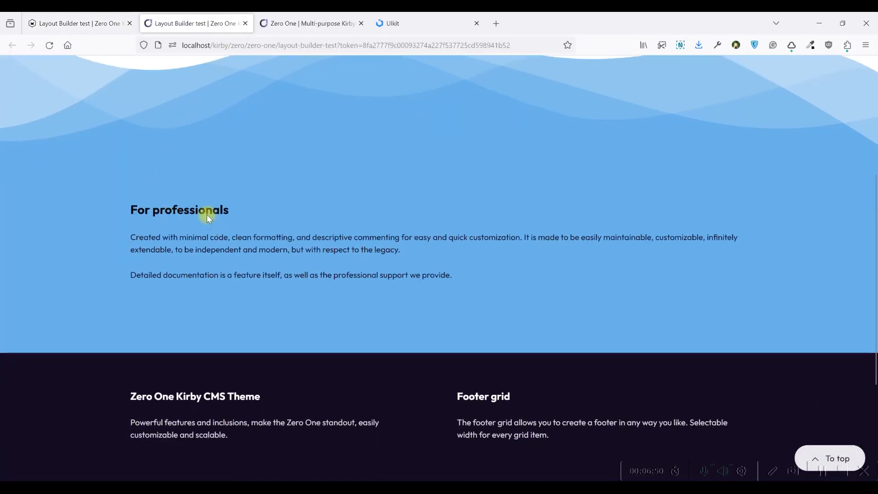
- Set the section's text color back to Light and turn on the gradient overlay
click(75, 15)
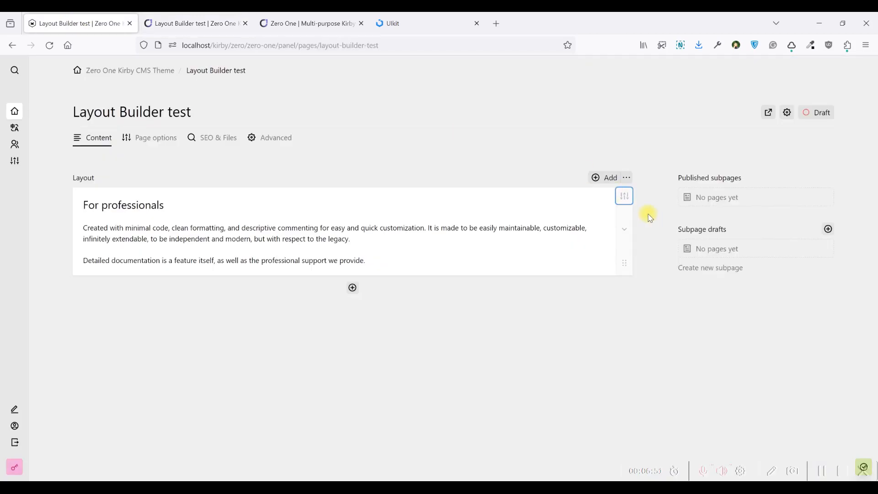
click(625, 196)
click(798, 66)
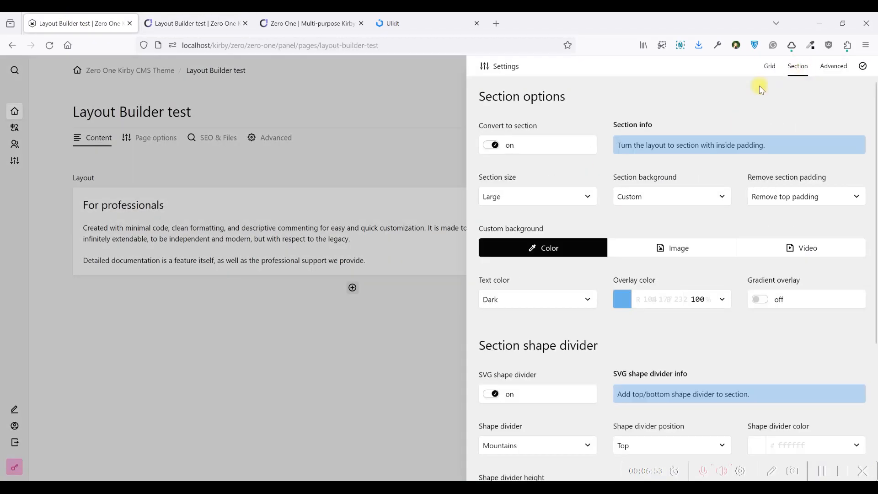
click(593, 306)
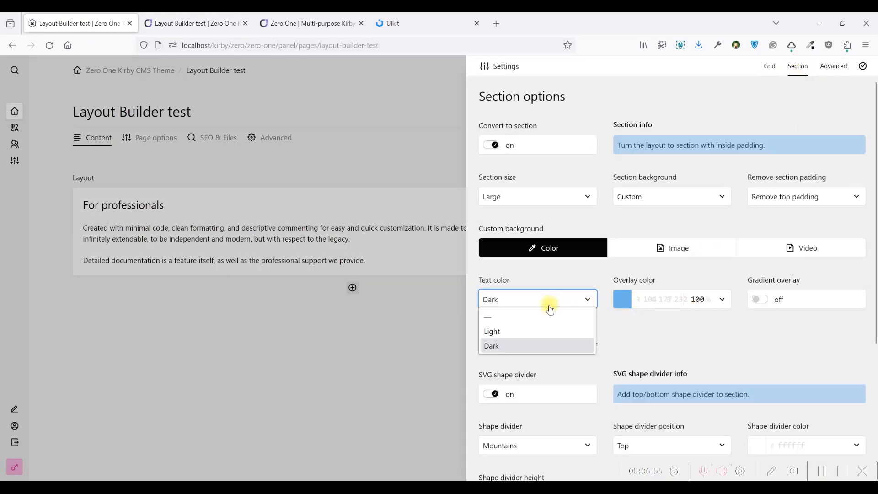
click(519, 330)
click(725, 324)
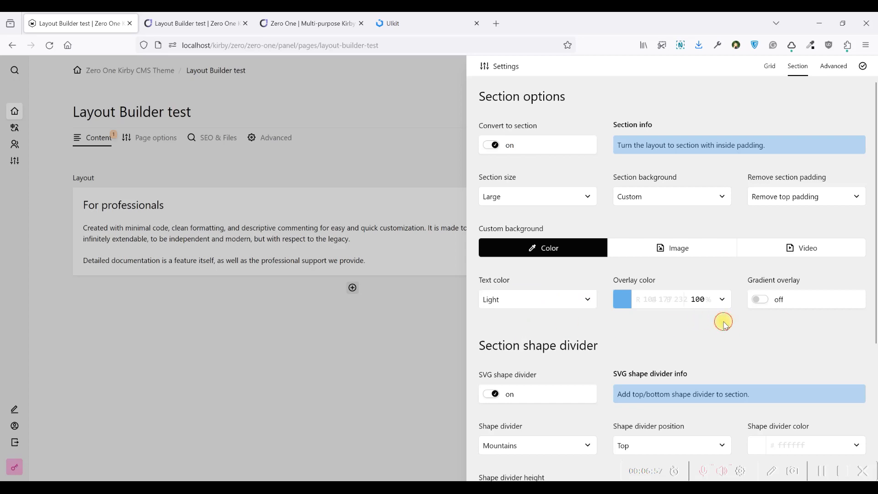
click(761, 300)
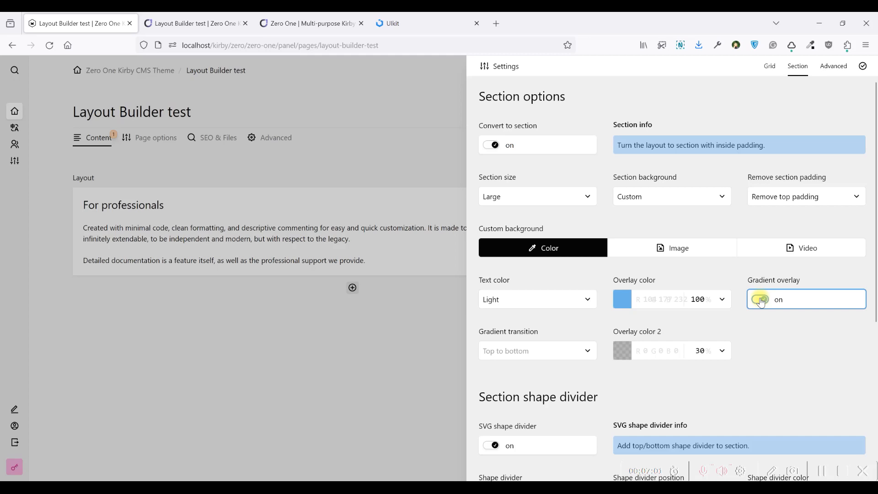
scroll(753, 280, down, 2)
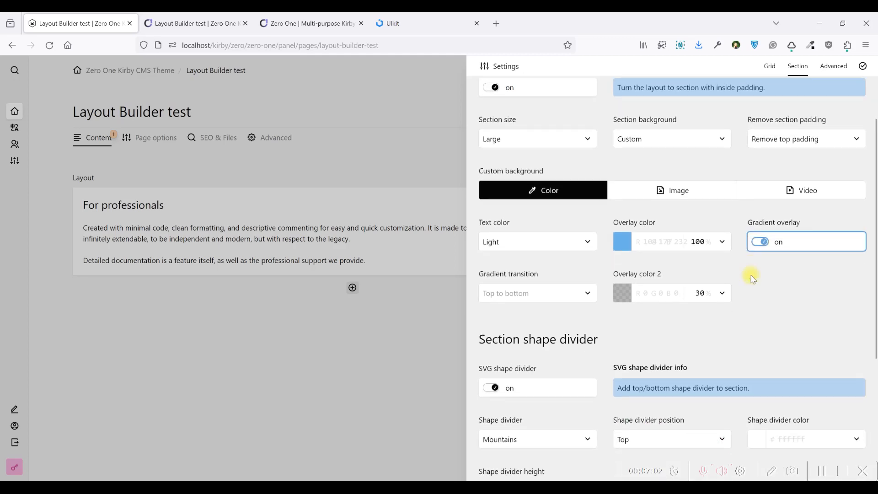
- Set Overlay color 2 to pink (red 231, green 37, blue 143) at 100% opacity
click(622, 293)
drag(210, 87, 210, 81)
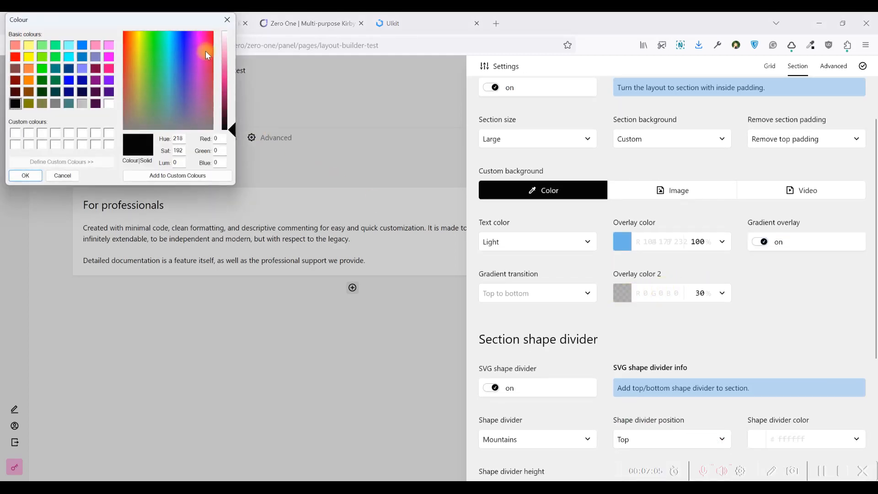
drag(235, 128, 233, 79)
click(25, 176)
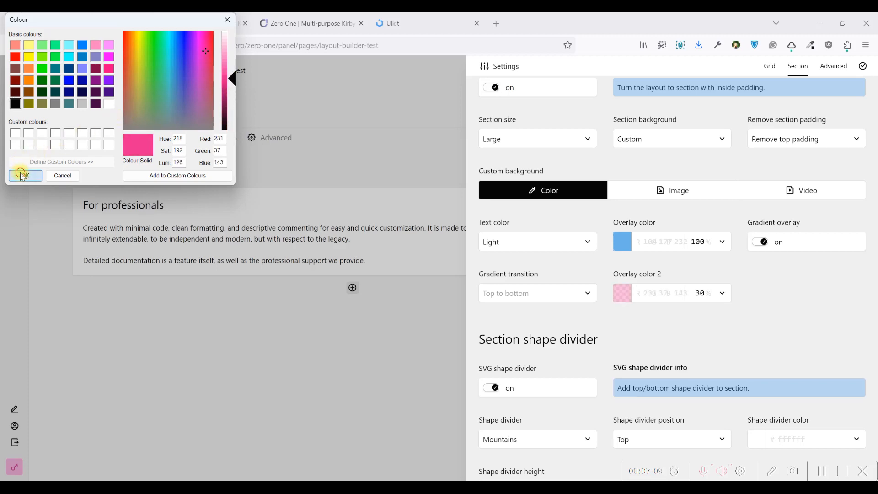
click(700, 289)
text(100)
click(756, 293)
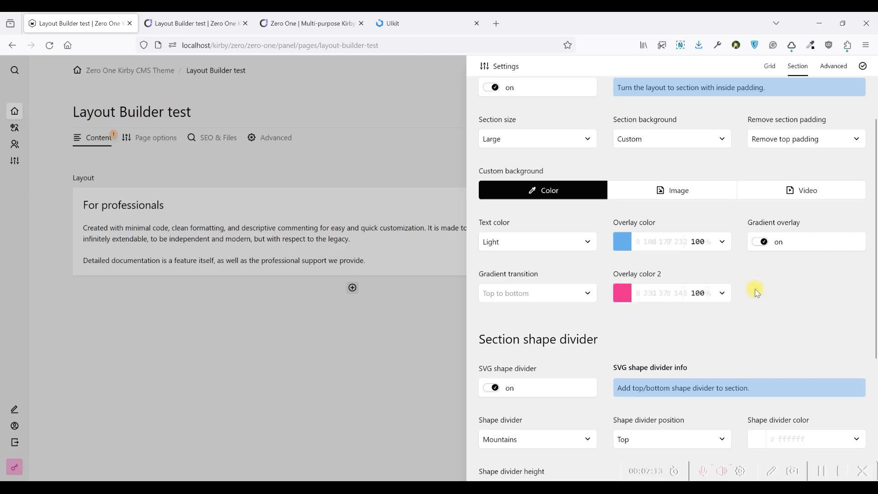
- Save the page and reload the website preview to check the section's gradient background
key(ctrl+s)
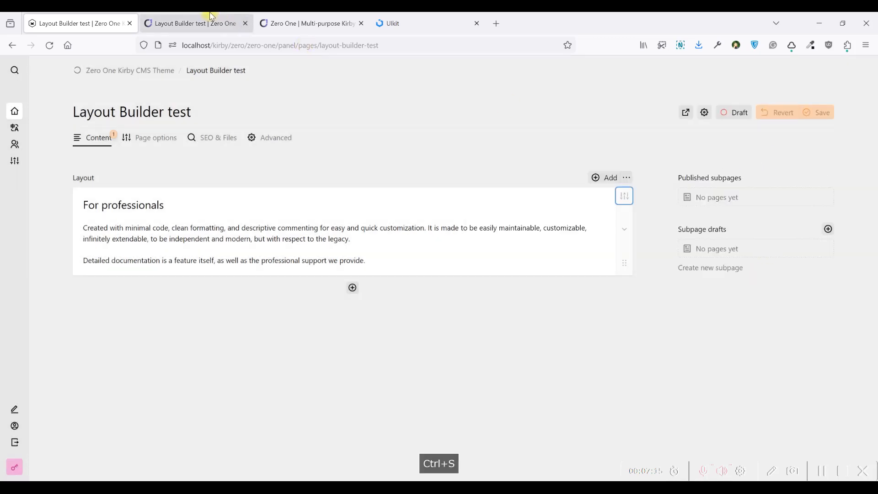
click(202, 23)
click(46, 47)
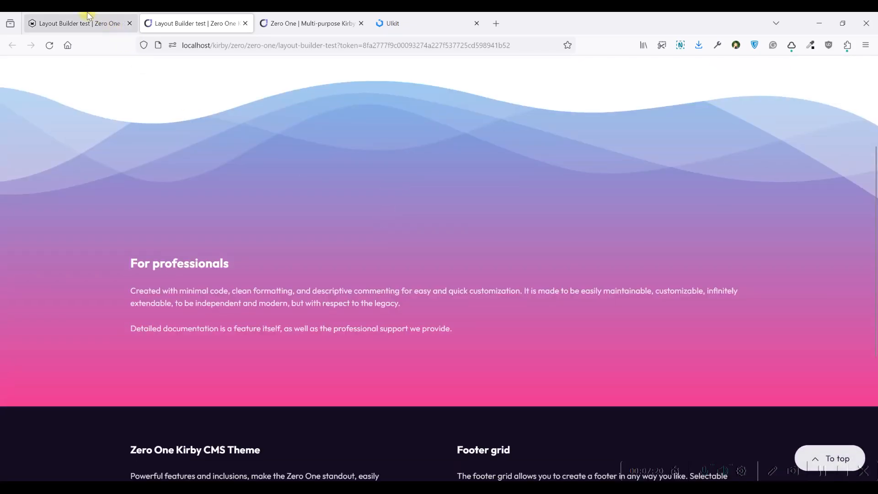
- Set the "For professionals" section's gradient transition to To bottom right
click(88, 23)
click(624, 196)
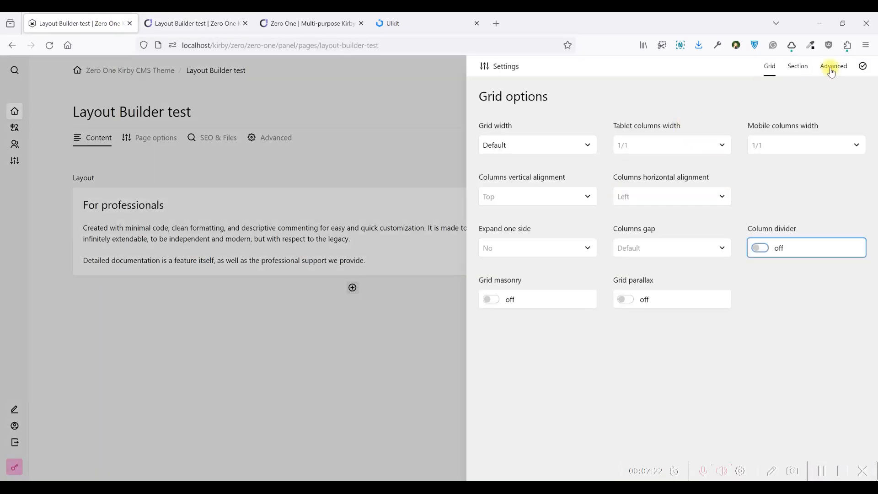
click(798, 66)
scroll(734, 273, down, 3)
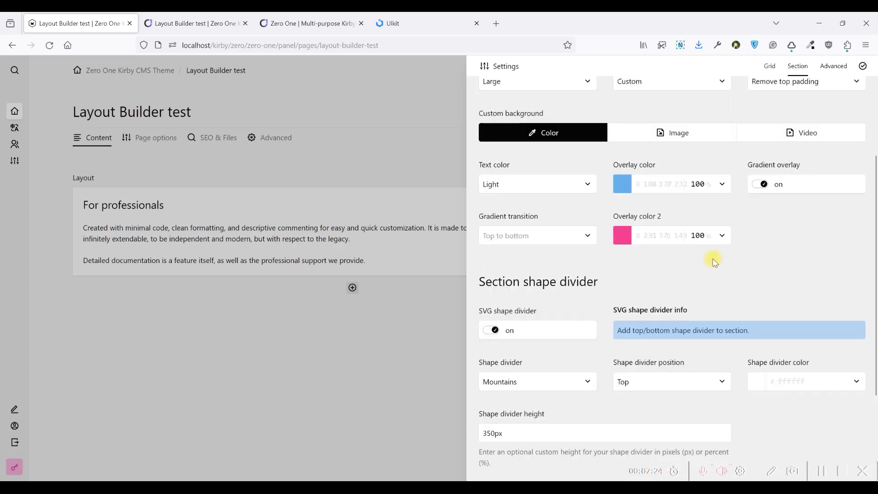
click(552, 240)
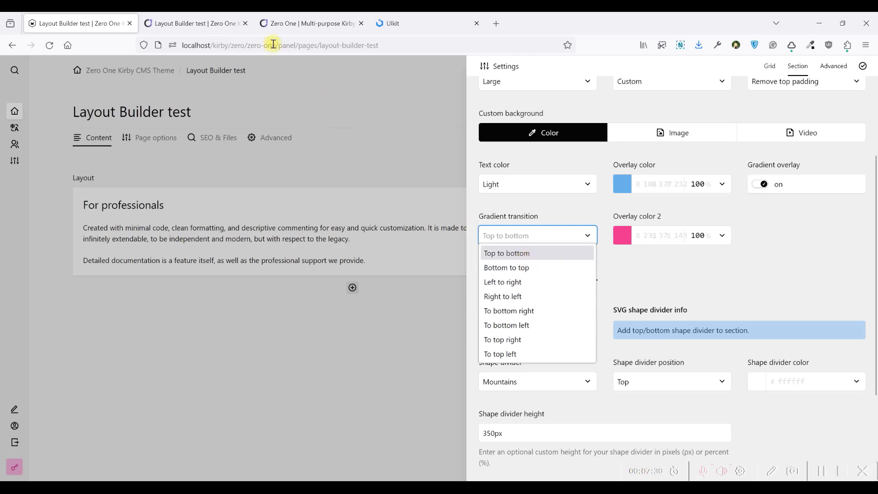
click(202, 24)
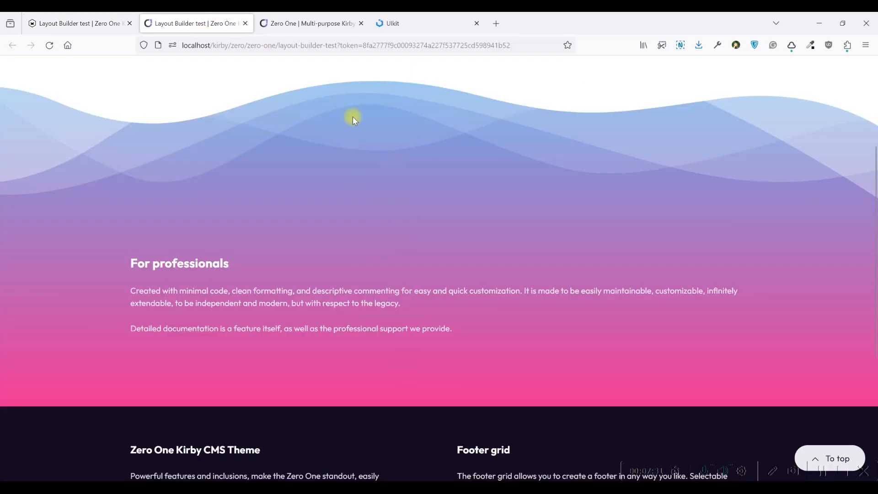
click(110, 25)
click(542, 236)
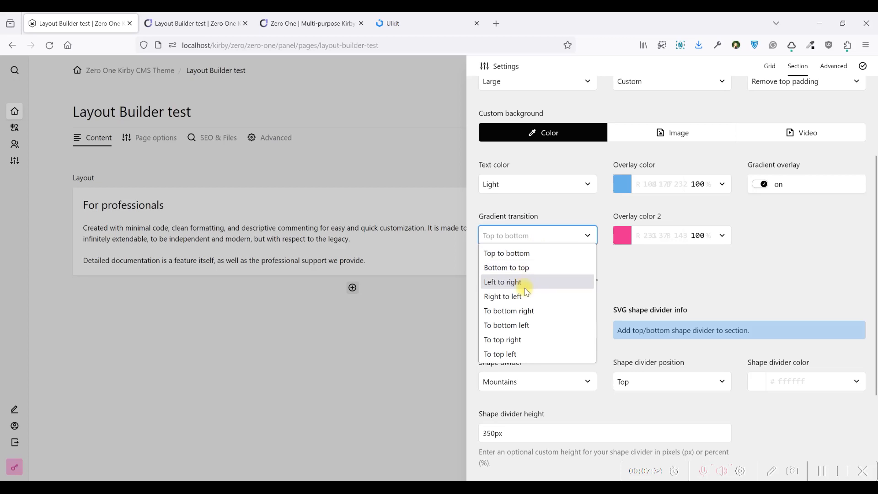
click(515, 311)
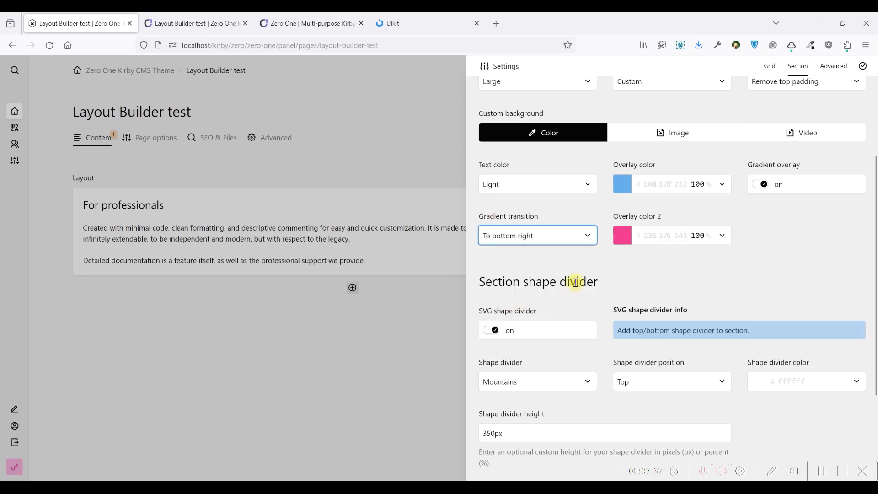
- Save the page and reload the website preview to check the diagonal gradient
key(ctrl+s)
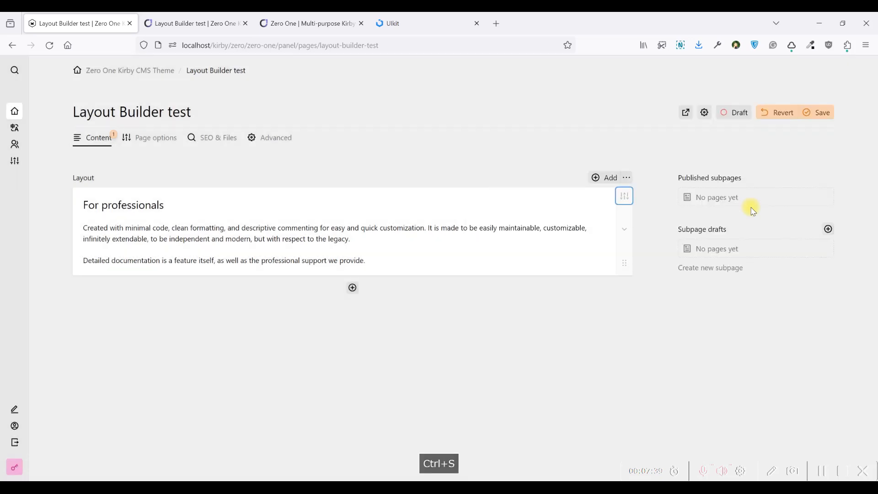
click(167, 24)
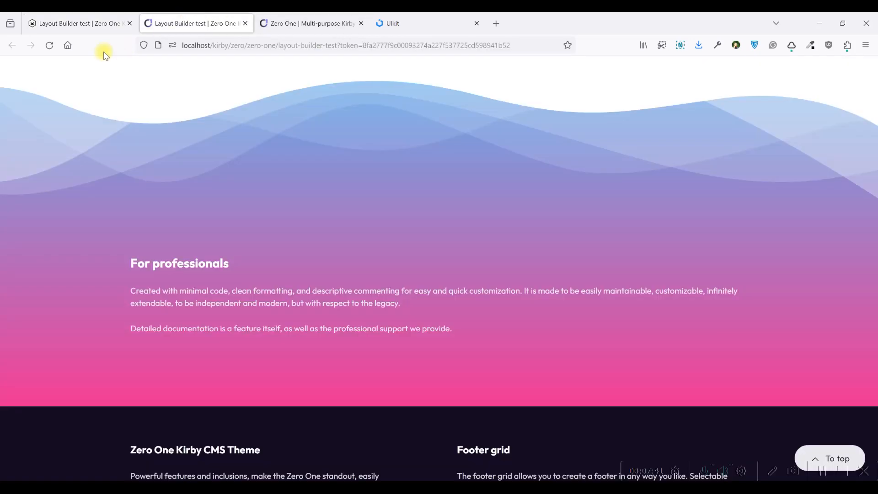
click(49, 46)
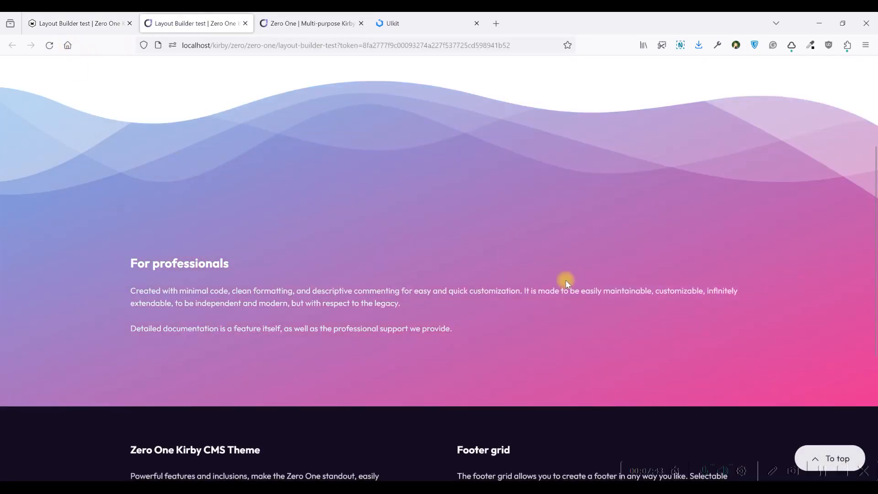
- Switch the "For professionals" section's custom background type to Image
click(76, 23)
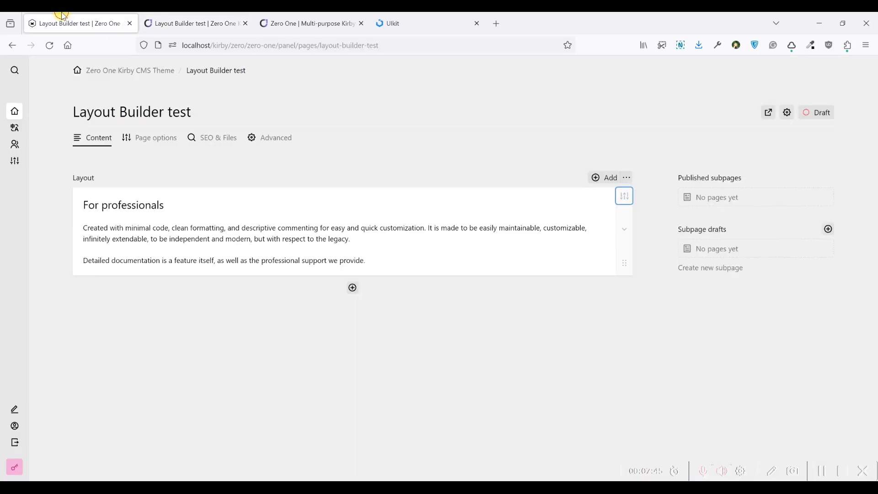
click(624, 197)
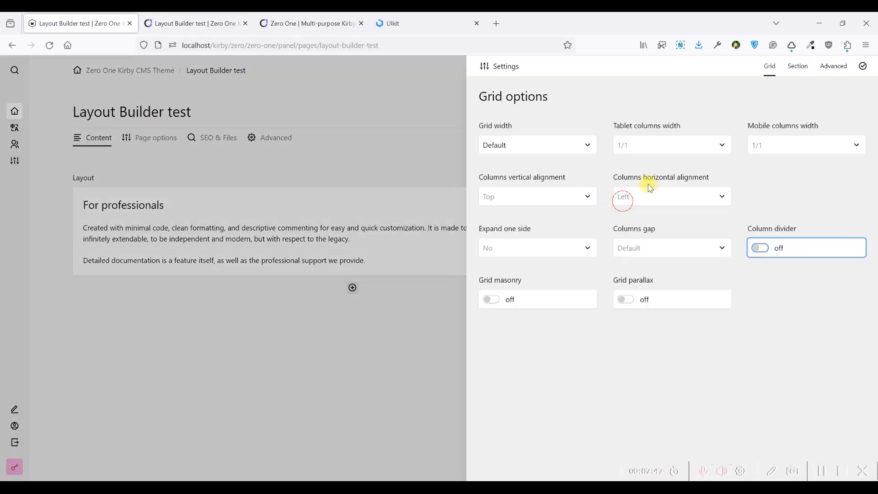
click(799, 68)
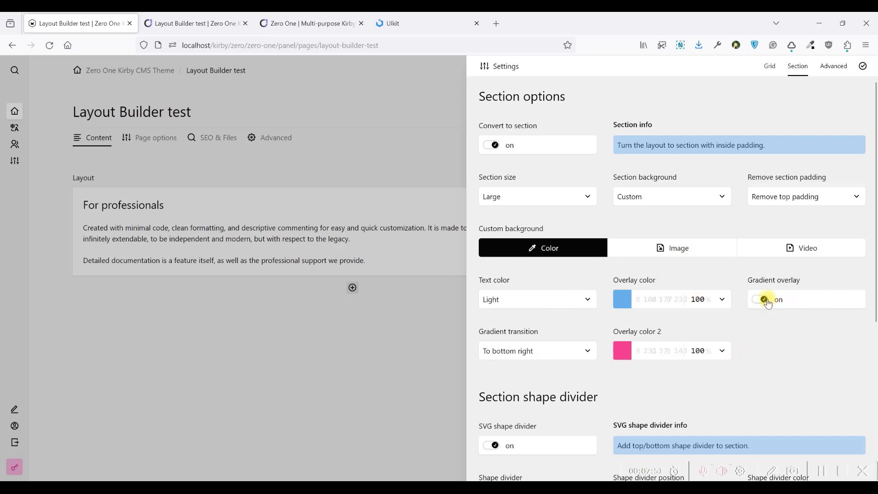
click(662, 249)
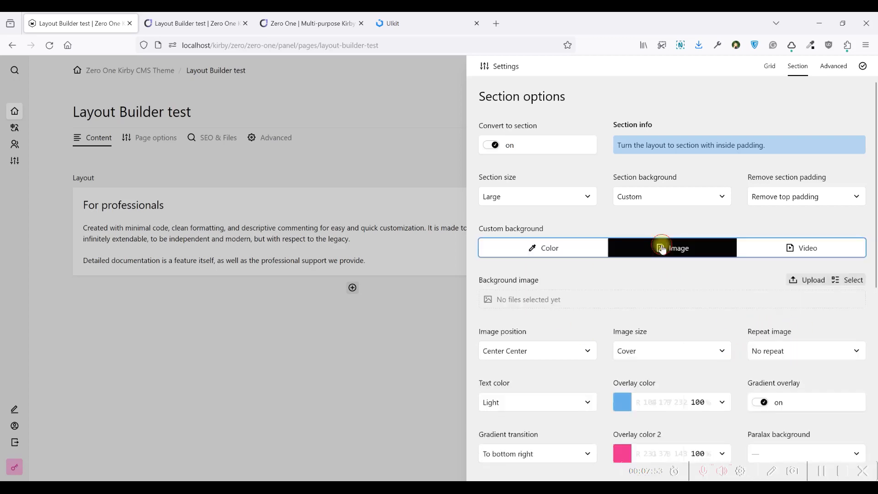
scroll(647, 215, down, 3)
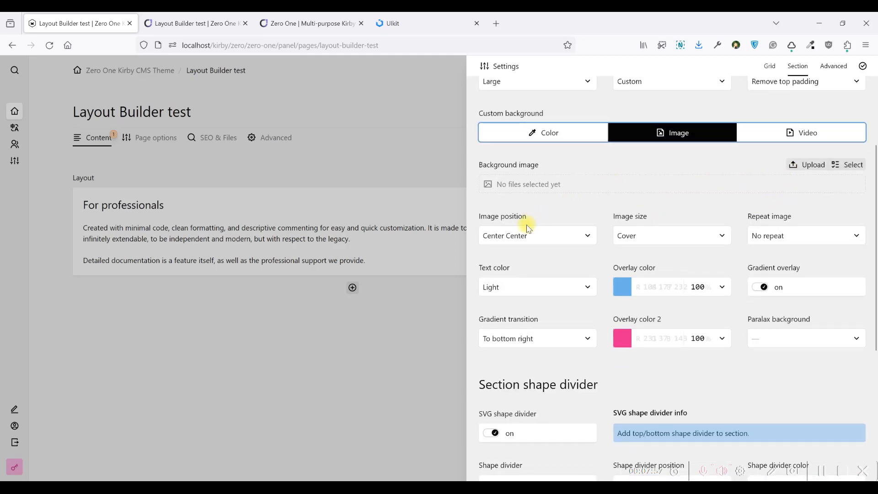
click(558, 131)
click(642, 134)
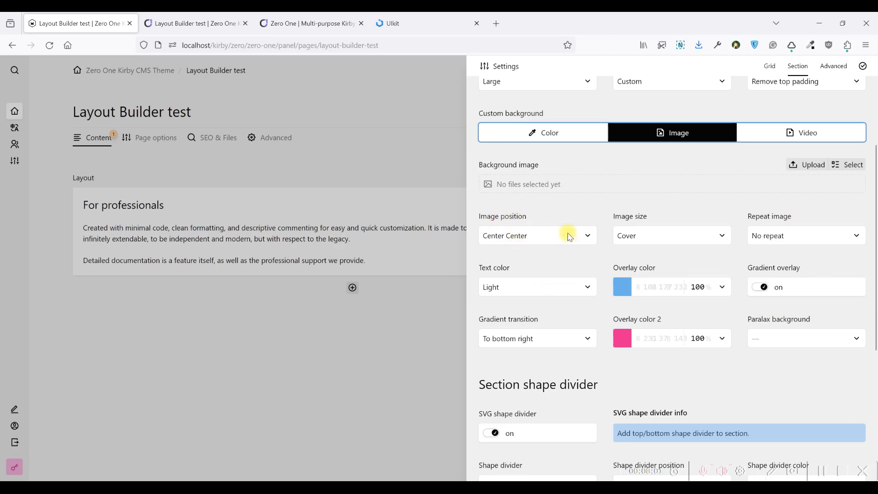
- Upload close-up-beautiful-dachshund-dog from the 2022 photos folder as the section's background image
click(817, 166)
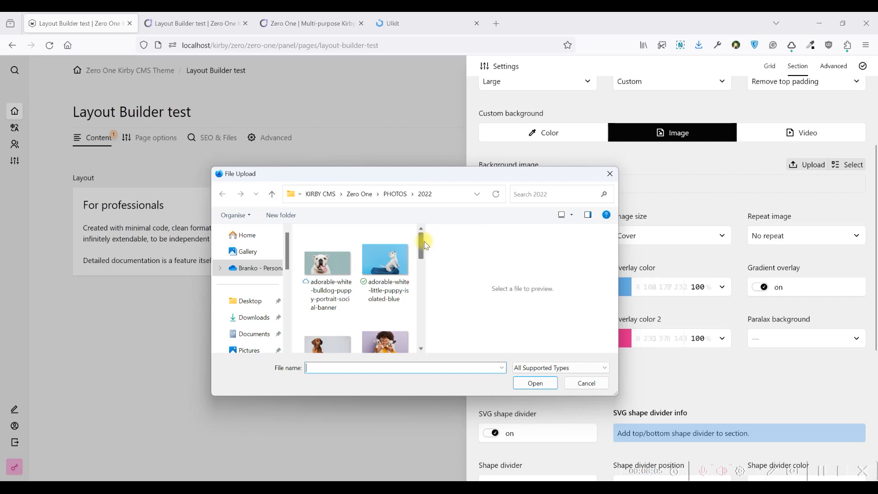
scroll(425, 246, down, 3)
click(328, 275)
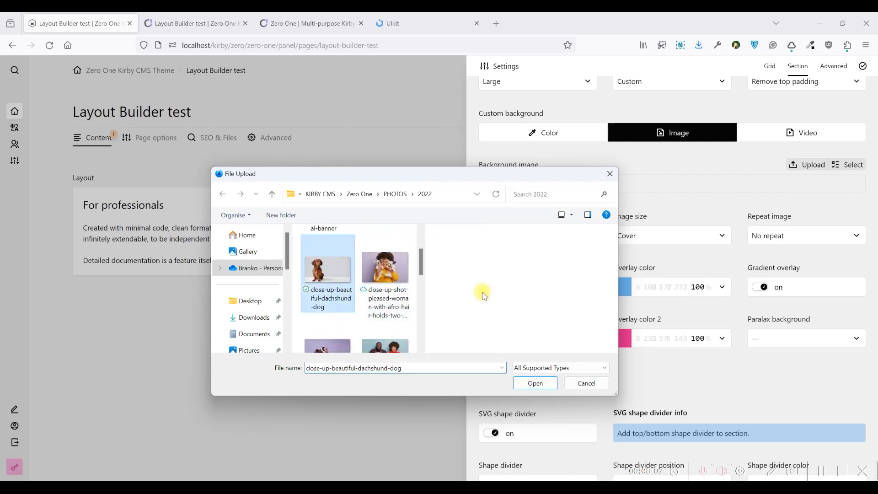
click(542, 383)
click(540, 299)
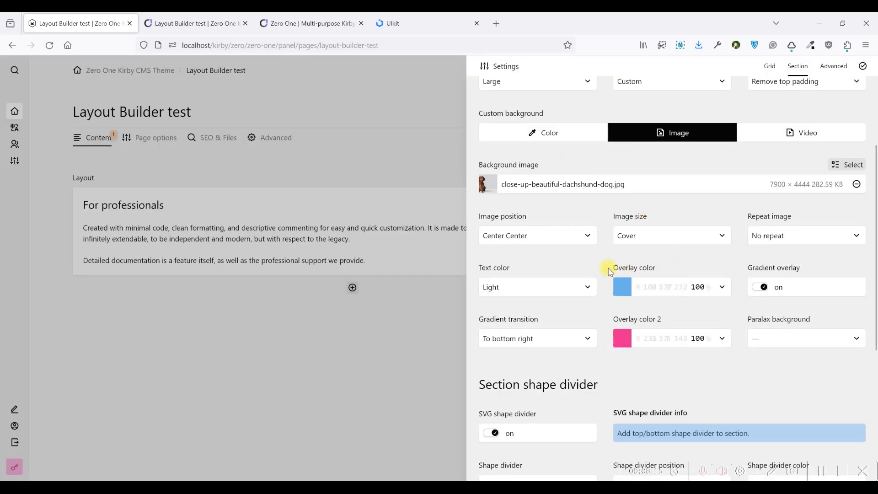
- Set the opacity of both Overlay color and Overlay color 2 to 40%
click(698, 287)
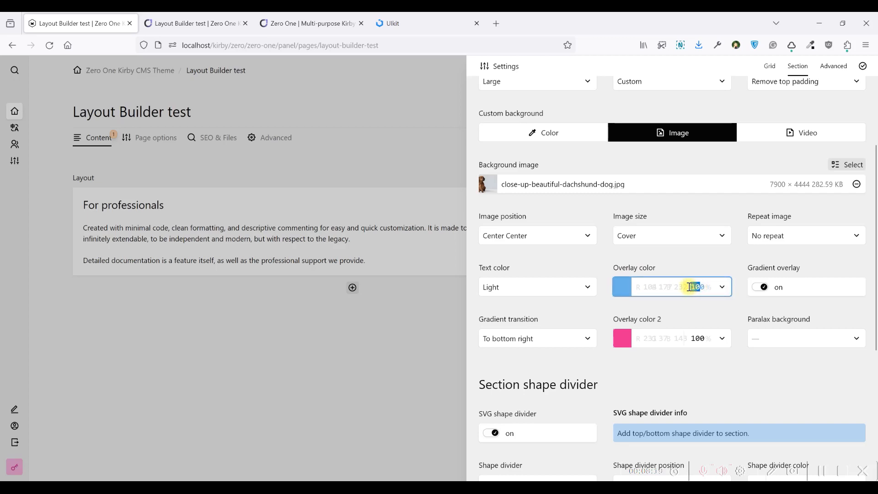
text(40)
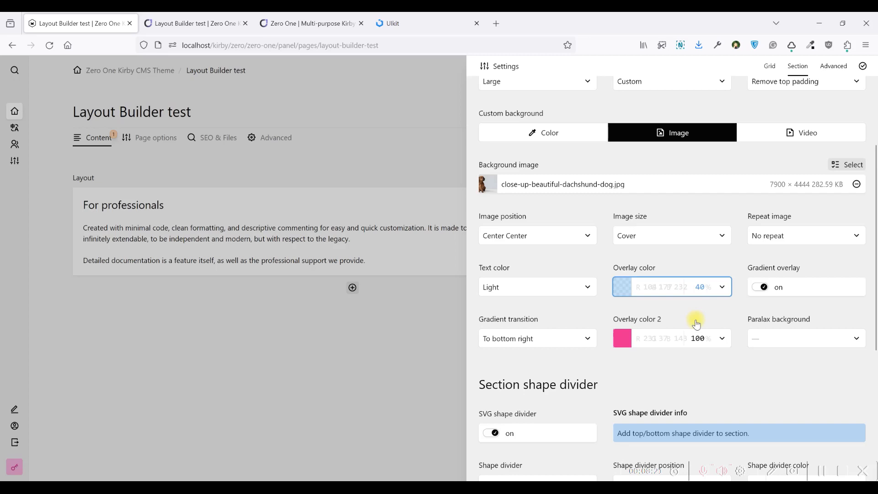
double_click(696, 338)
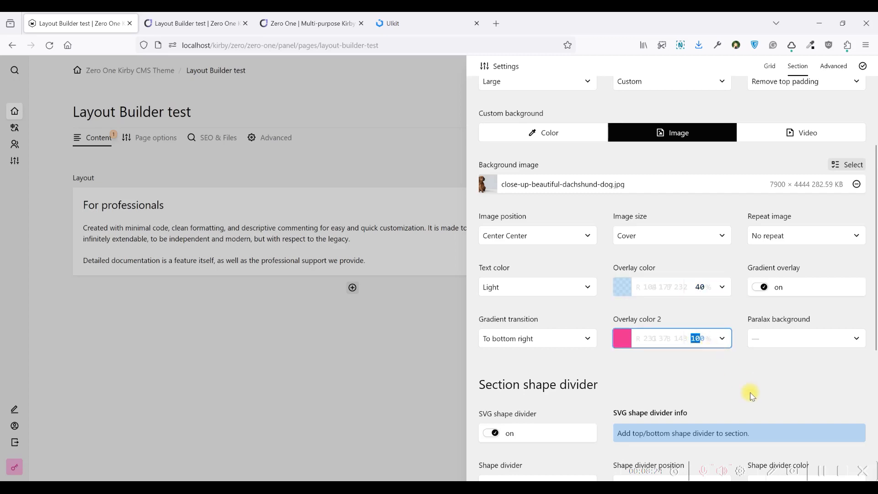
text(40)
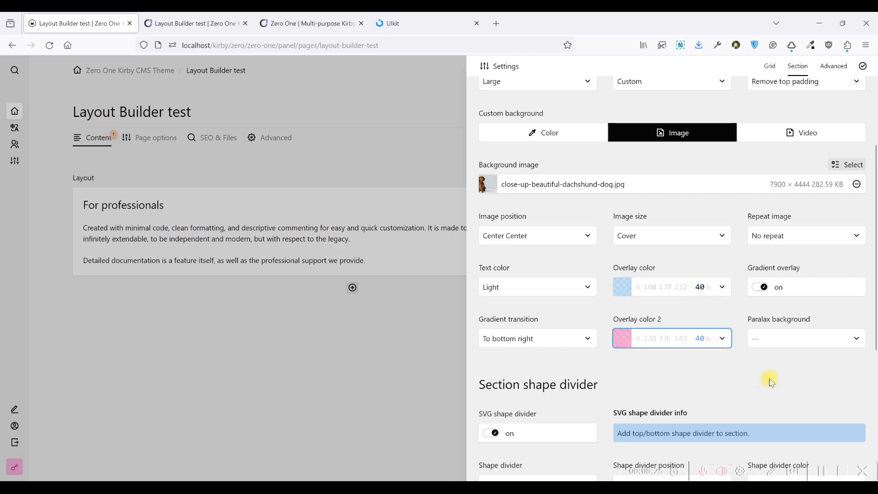
- Set the section's parallax background to Paralax Y axis and save the page
click(800, 339)
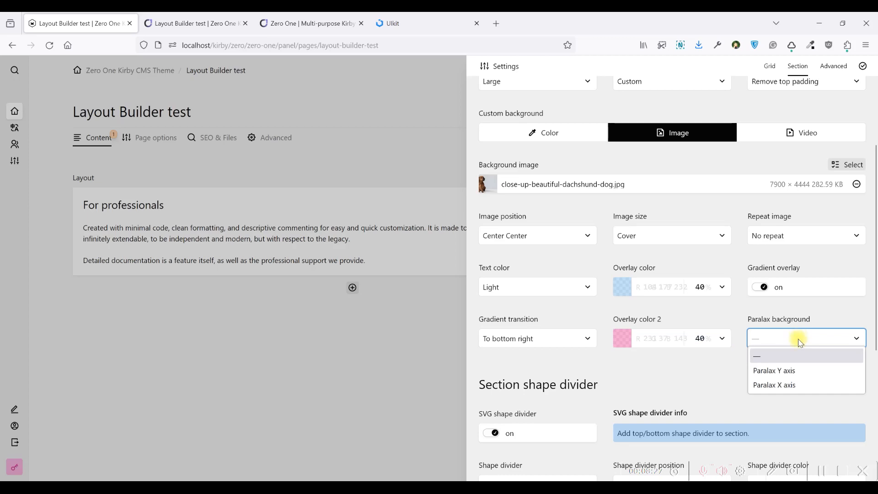
click(791, 370)
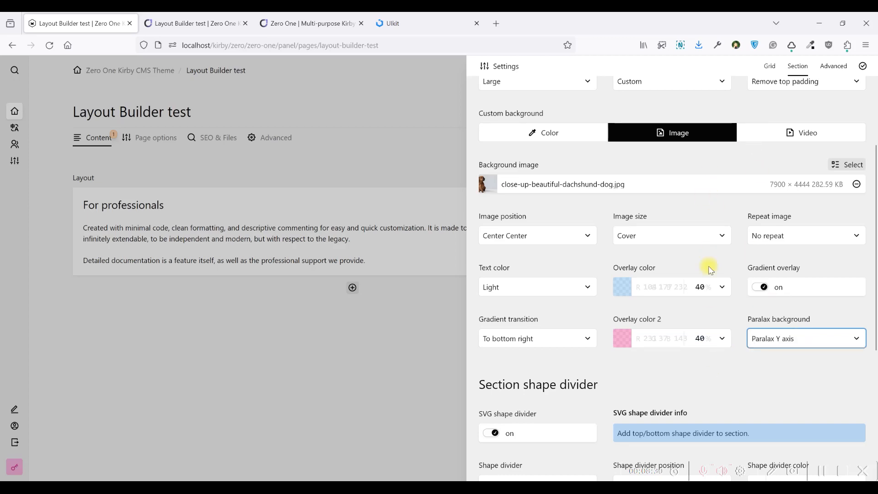
key(ctrl+s)
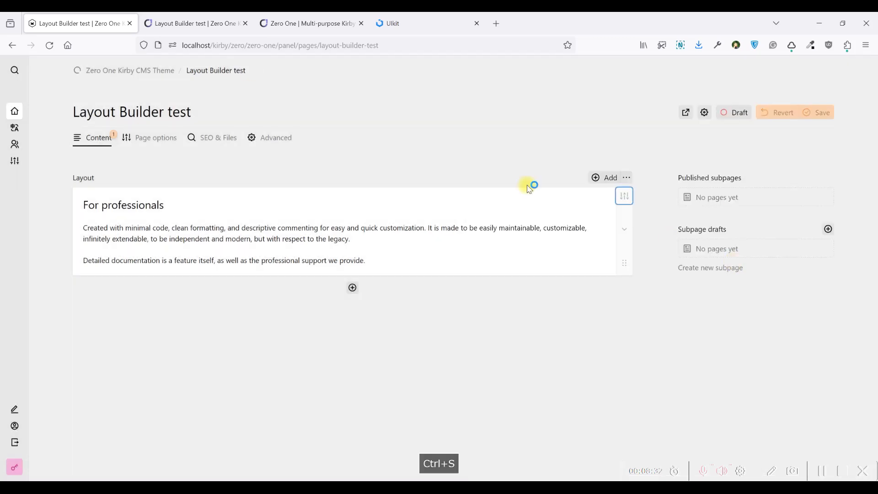
- Reload the website preview and examine how the section's background image moves as the page scrolls
click(183, 23)
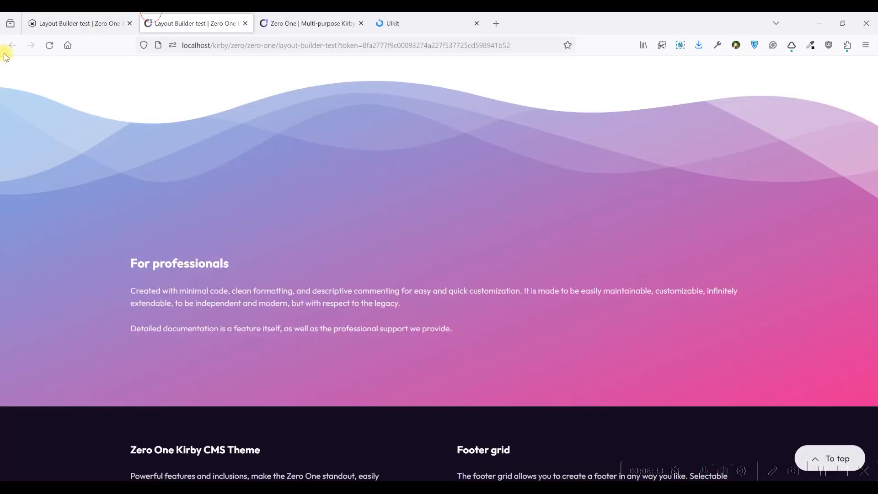
click(47, 46)
scroll(328, 130, down, 3)
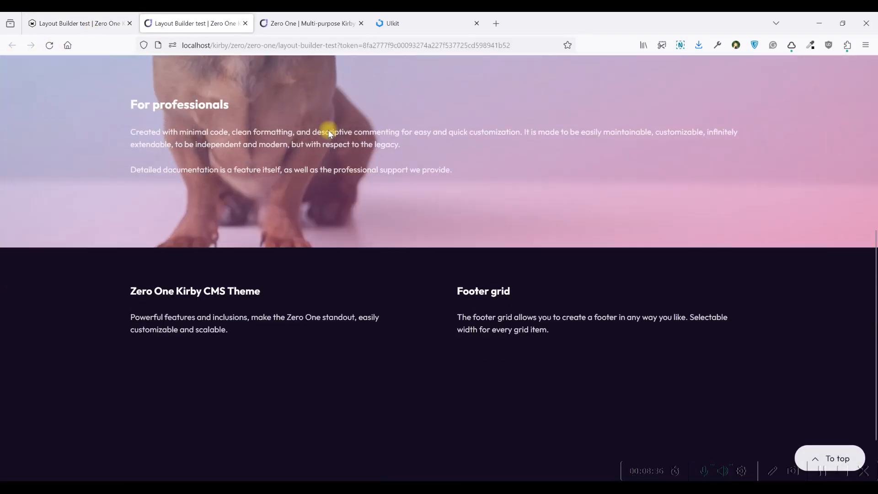
scroll(328, 130, up, 4)
scroll(328, 130, down, 2)
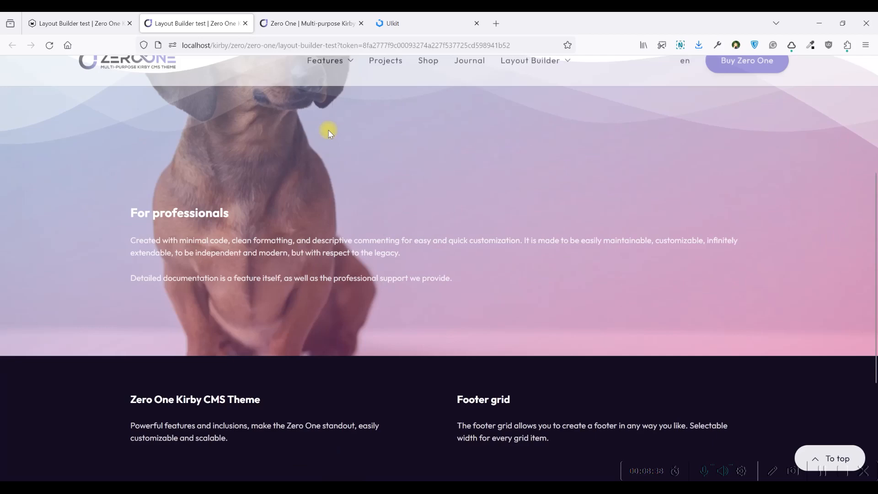
scroll(328, 130, up, 4)
scroll(232, 257, up, 2)
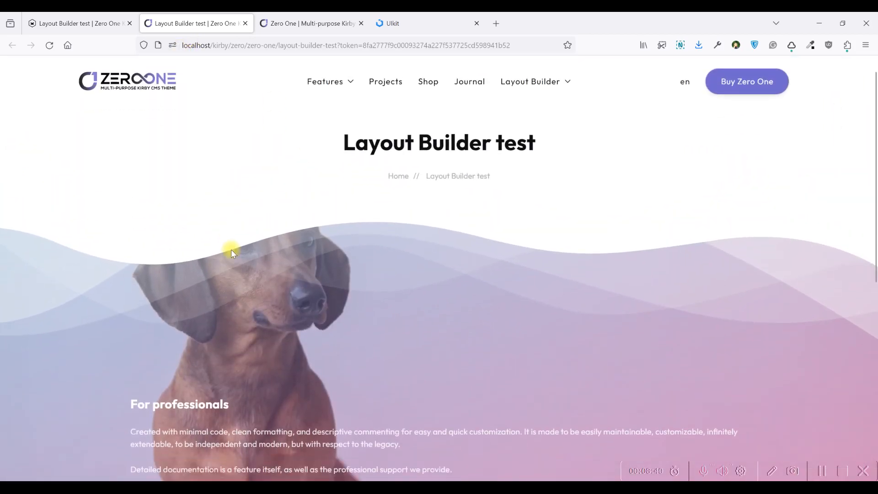
scroll(231, 256, down, 2)
scroll(306, 186, down, 3)
scroll(294, 232, up, 5)
scroll(267, 220, down, 2)
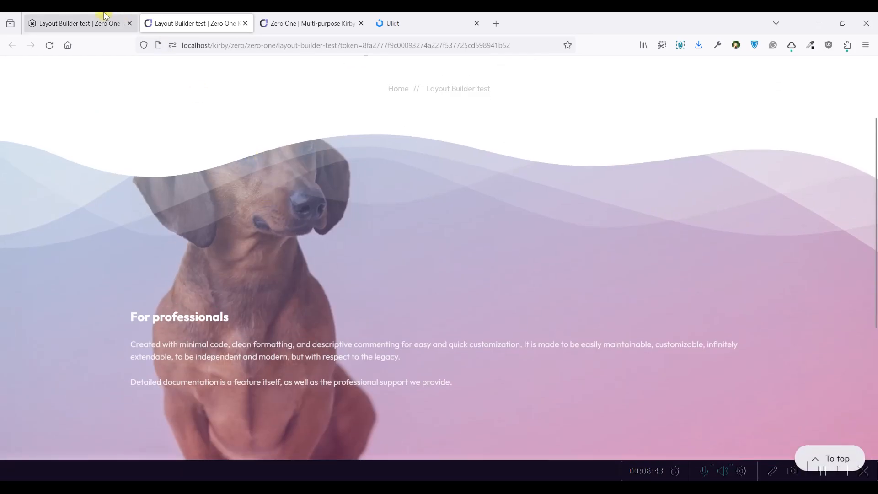
- Set the section's background image position to Top Center and save the page
click(105, 15)
click(625, 197)
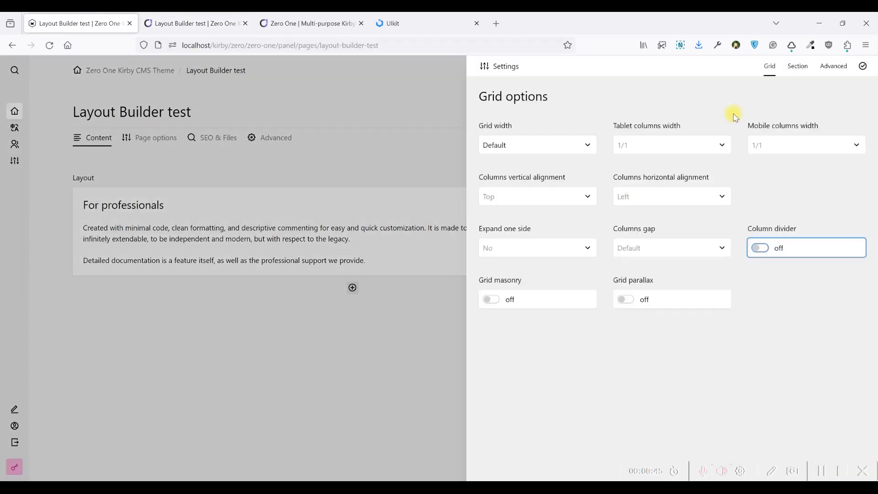
click(797, 69)
scroll(594, 95, down, 4)
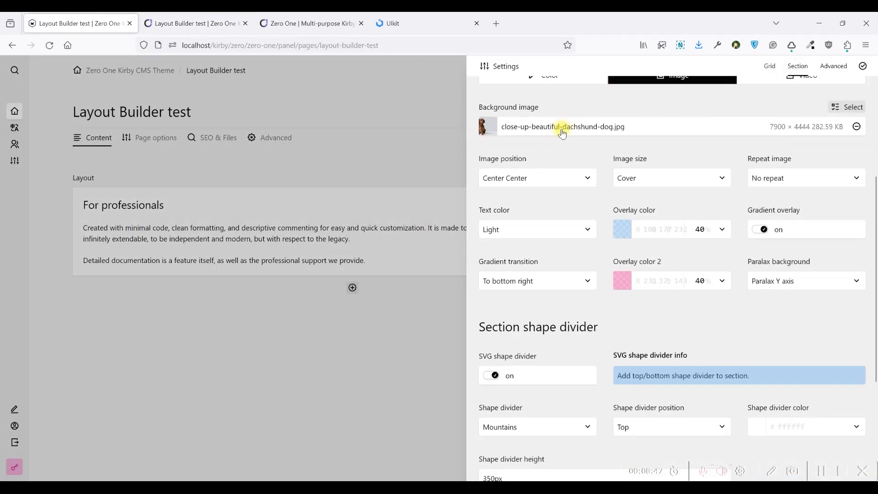
click(533, 179)
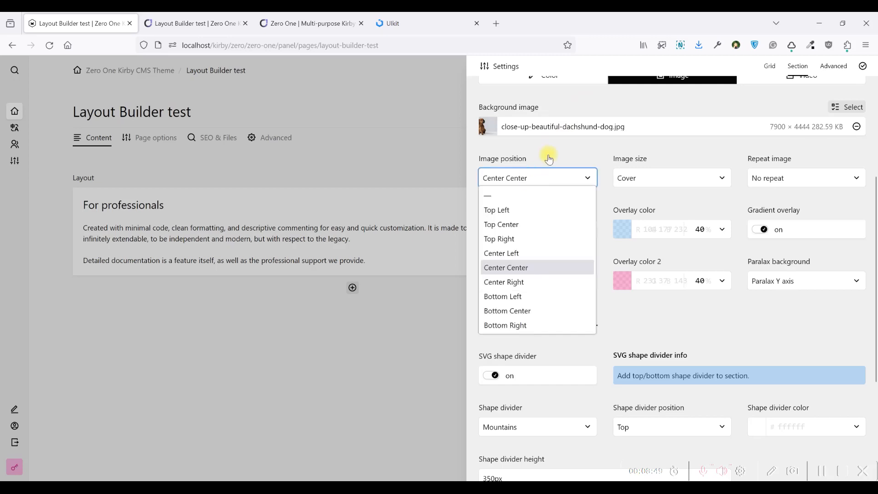
click(513, 224)
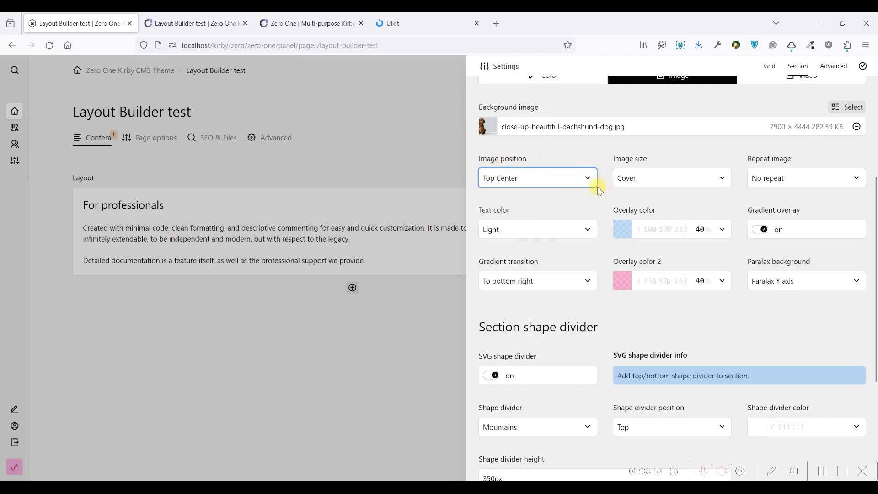
key(ctrl+s)
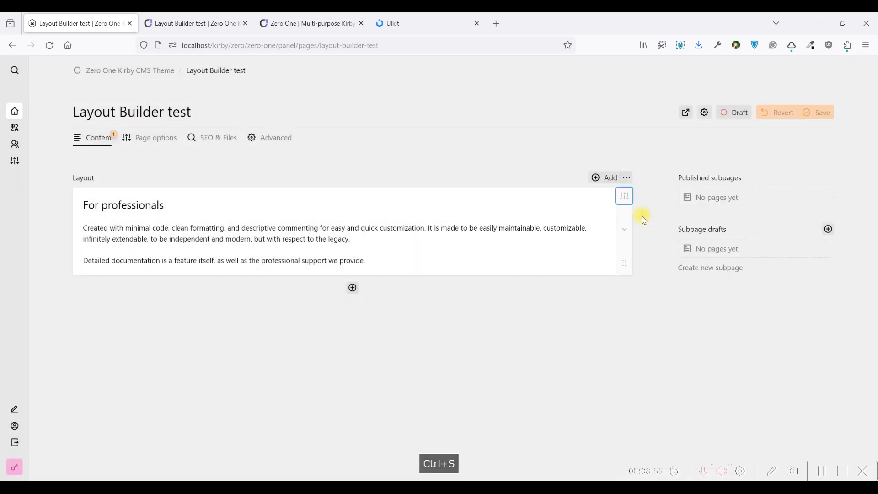
- Reload the website preview and examine how the background image and the section text line up as the page scrolls
click(197, 23)
click(50, 44)
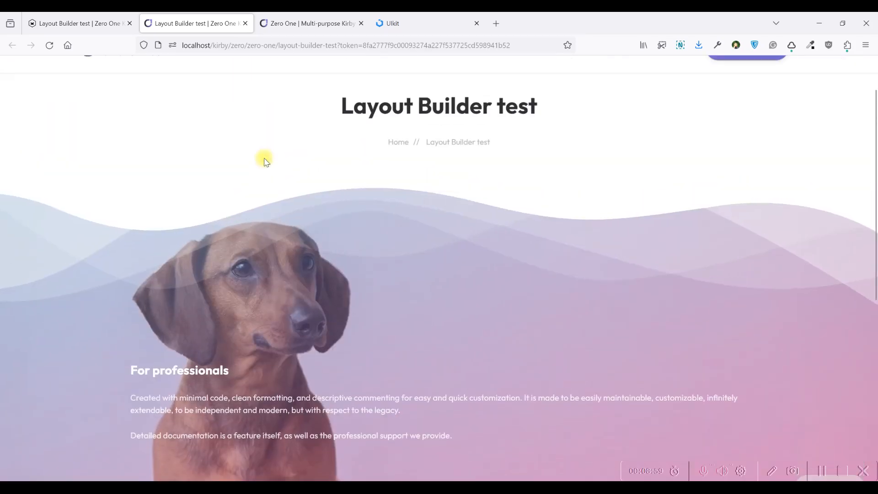
scroll(266, 159, up, 2)
scroll(278, 153, down, 2)
scroll(278, 152, up, 3)
scroll(247, 133, down, 3)
scroll(188, 216, down, 2)
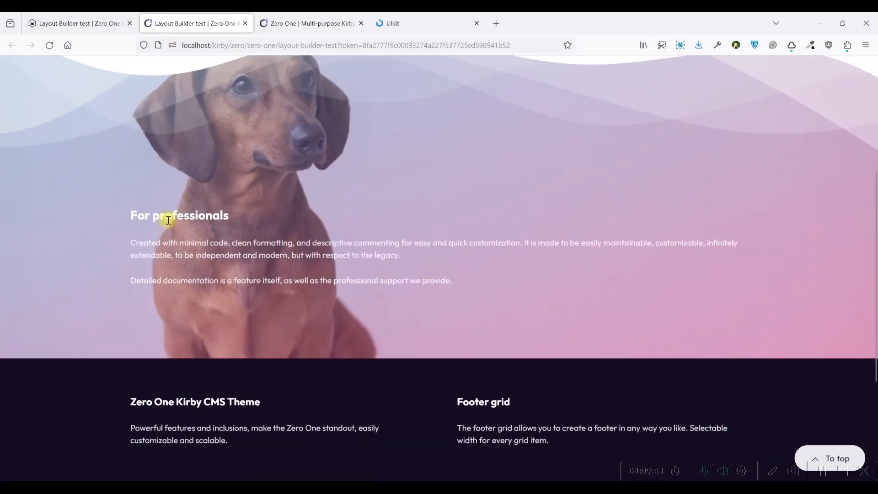
drag(128, 158, 471, 186)
drag(489, 227, 122, 157)
triple_click(120, 156)
drag(428, 179, 514, 219)
click(513, 219)
scroll(256, 169, up, 4)
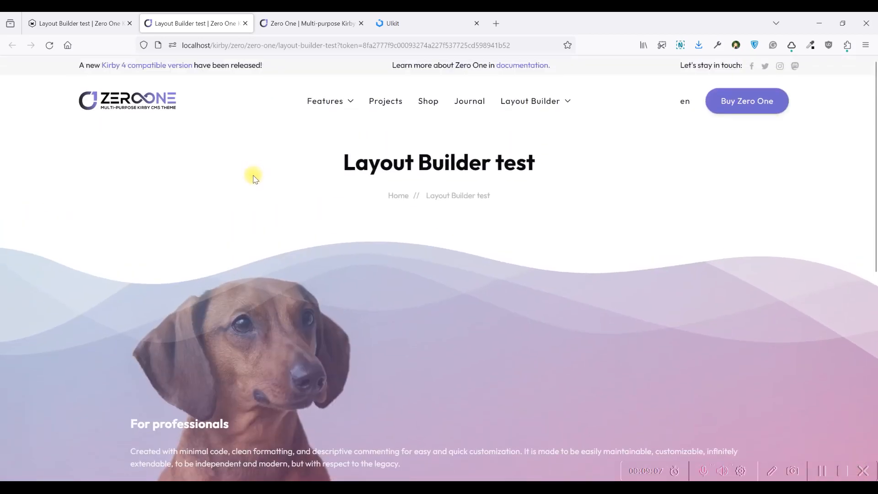
scroll(258, 196, down, 2)
scroll(265, 241, down, 1)
scroll(267, 238, up, 4)
- Change the section's layout from a single column to two equal columns
click(77, 23)
click(158, 20)
click(132, 19)
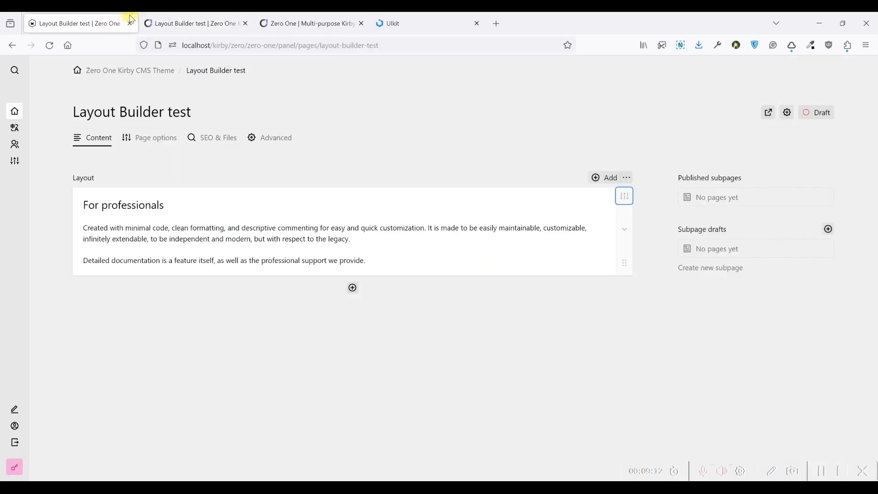
click(628, 232)
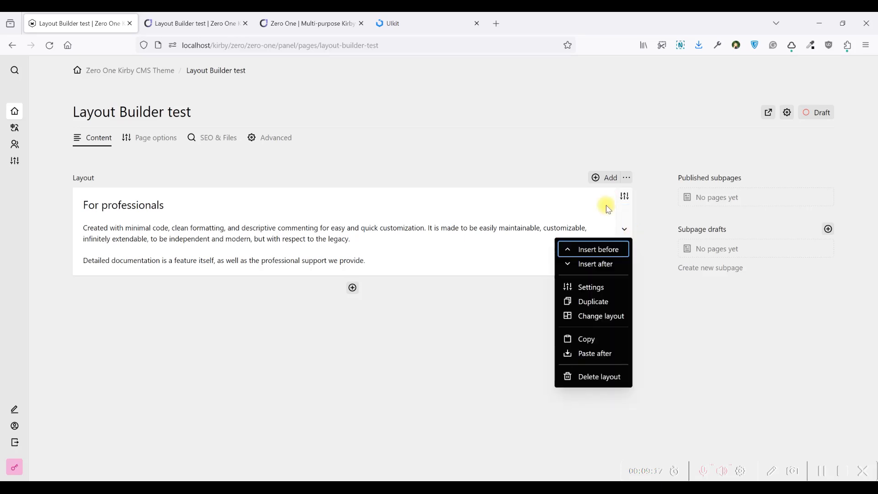
click(596, 320)
click(575, 315)
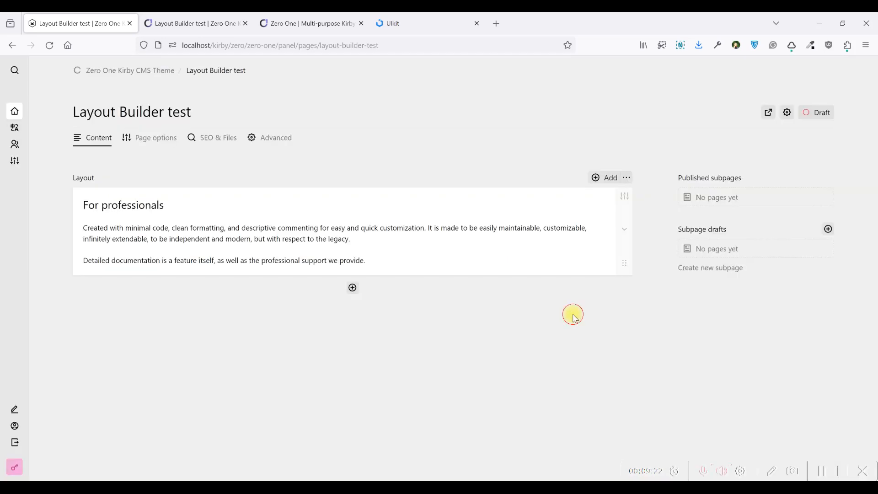
- Move the "For professionals" text block into the section's second column and save the page
click(205, 228)
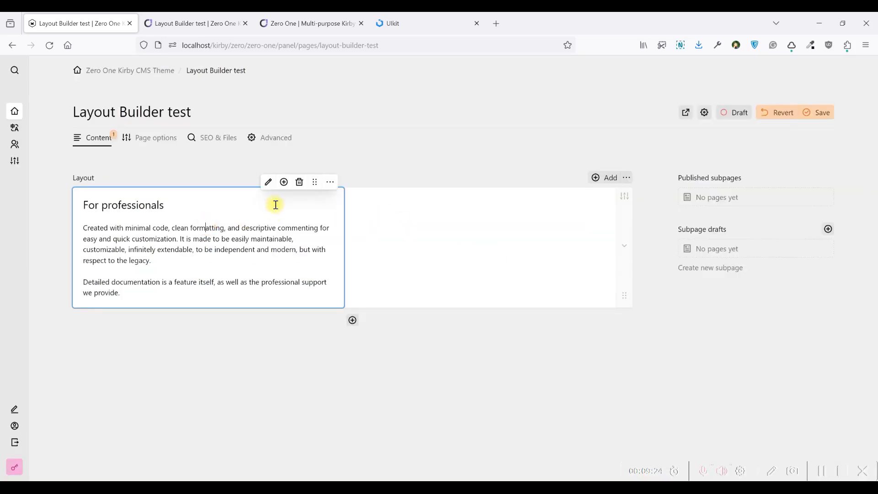
drag(317, 182, 452, 206)
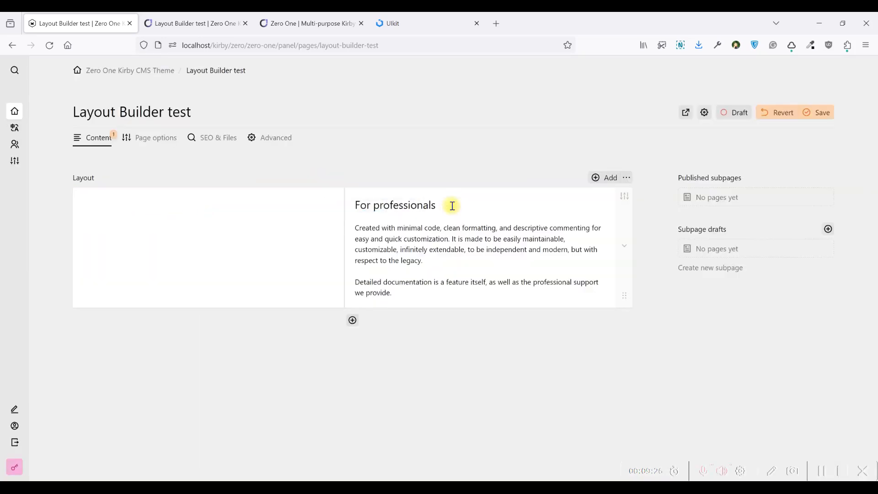
key(ctrl+s)
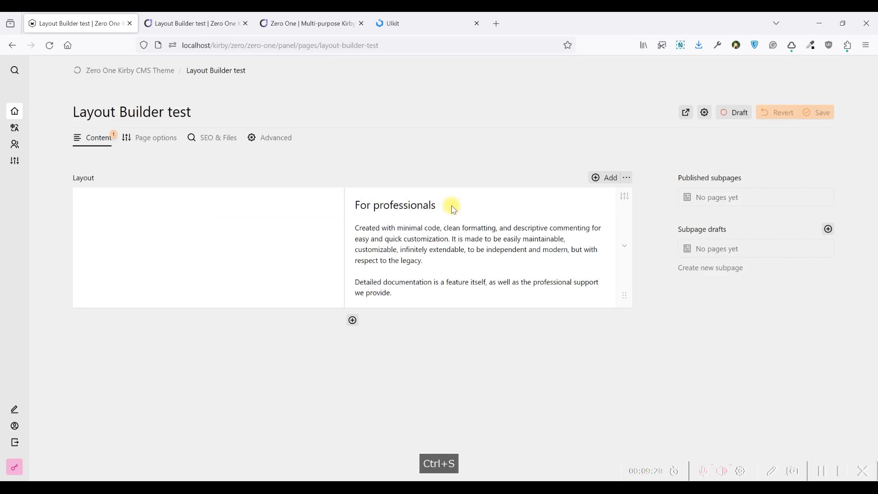
- Reload the website preview and examine the placement of the text block beside the background image
click(152, 20)
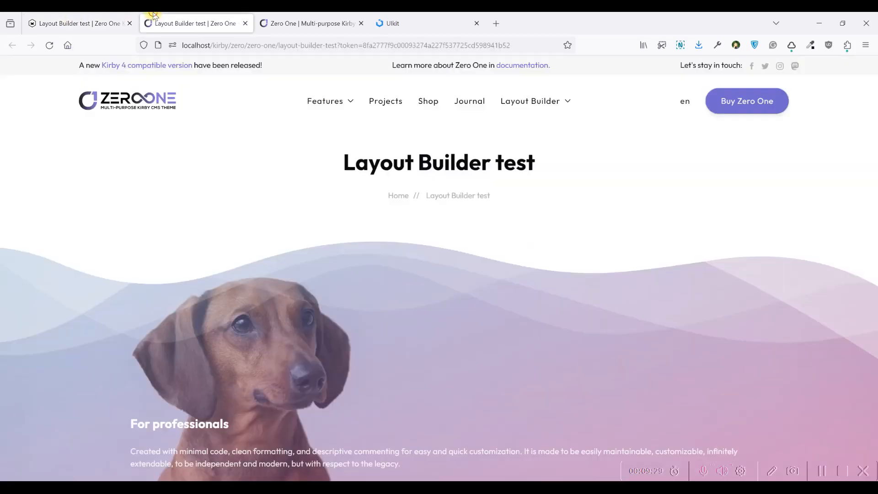
click(50, 45)
scroll(384, 120, down, 4)
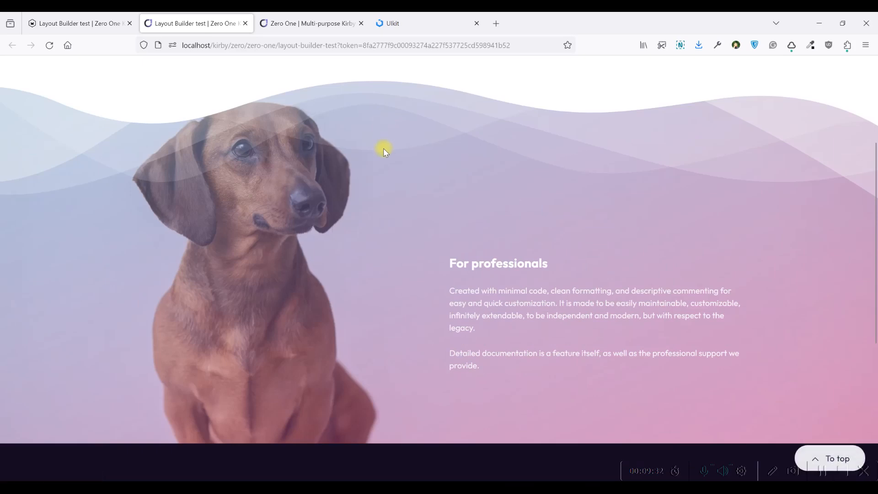
scroll(384, 149, up, 4)
scroll(384, 149, down, 4)
- Change the "For professionals" heading in the text block to level H2 and save the page
click(78, 23)
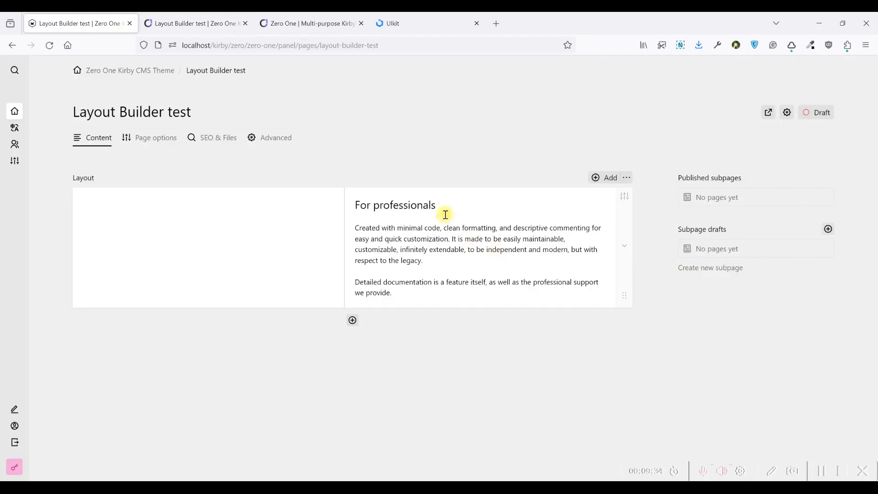
click(355, 204)
drag(355, 204, 339, 190)
click(433, 207)
triple_click(433, 207)
click(440, 206)
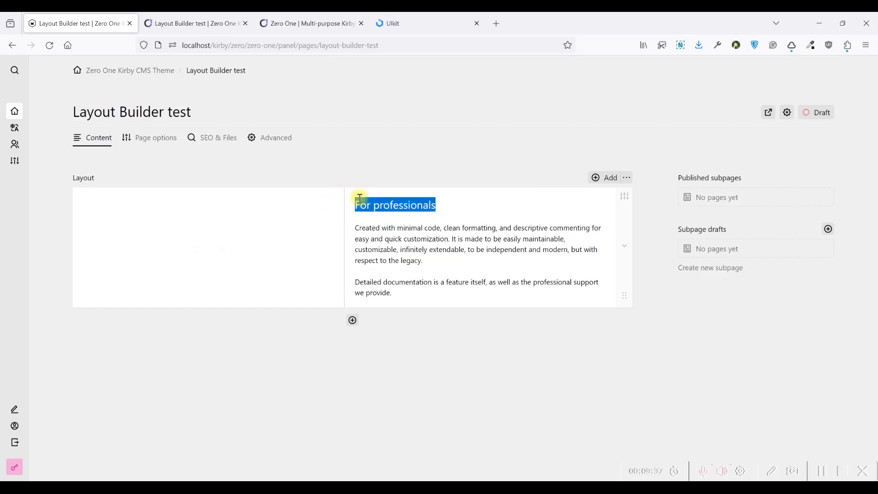
click(360, 198)
drag(435, 201, 335, 196)
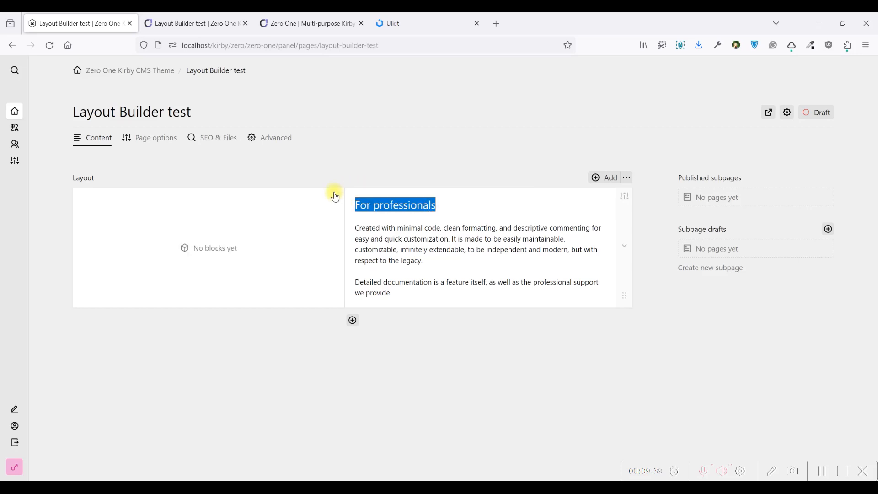
click(357, 198)
click(433, 205)
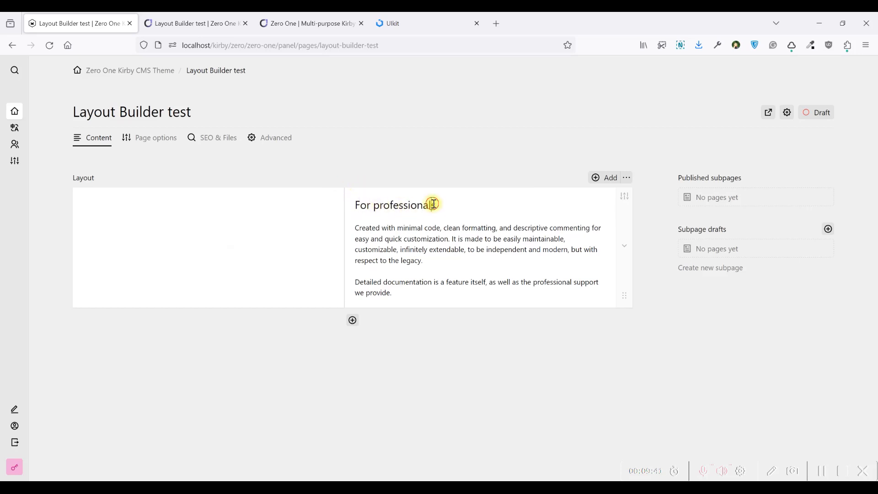
drag(435, 204, 367, 210)
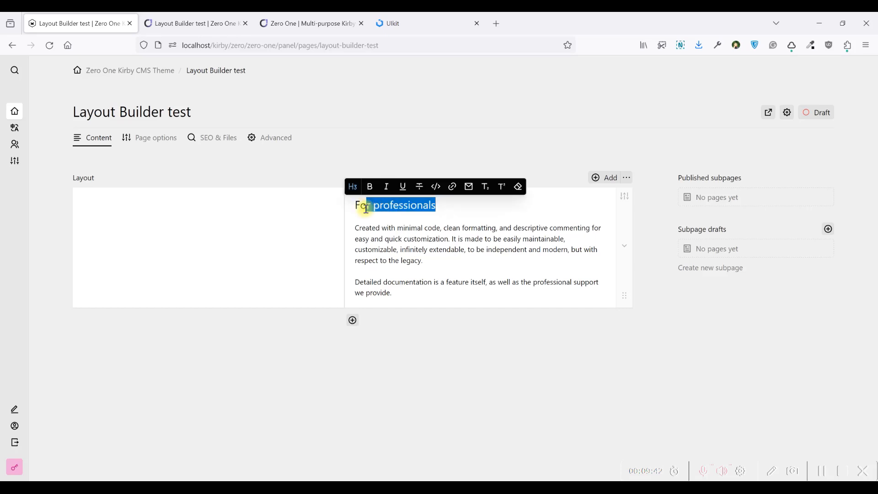
click(353, 186)
click(375, 282)
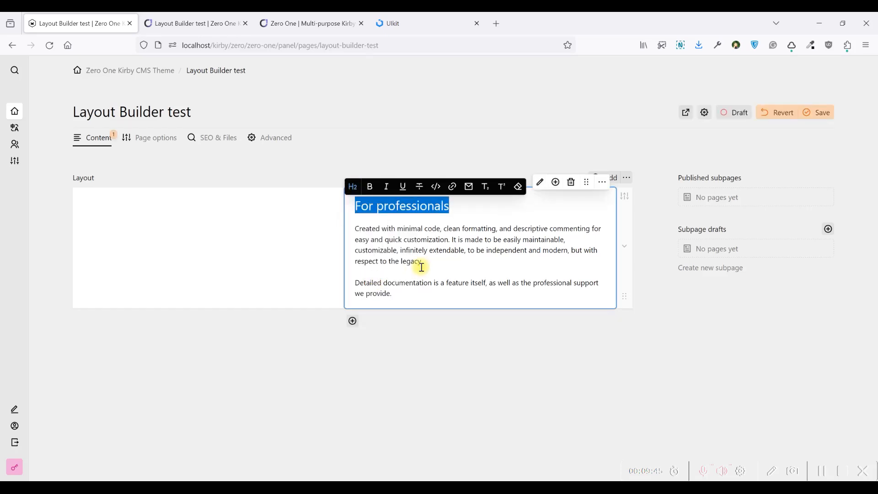
key(ctrl+s)
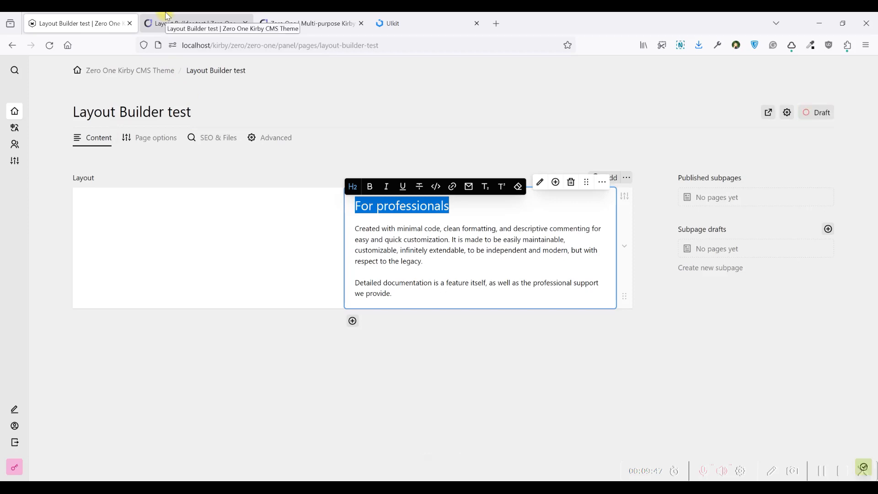
- Reload the website preview and examine the size of the "For professionals" heading in the section
click(180, 23)
click(51, 46)
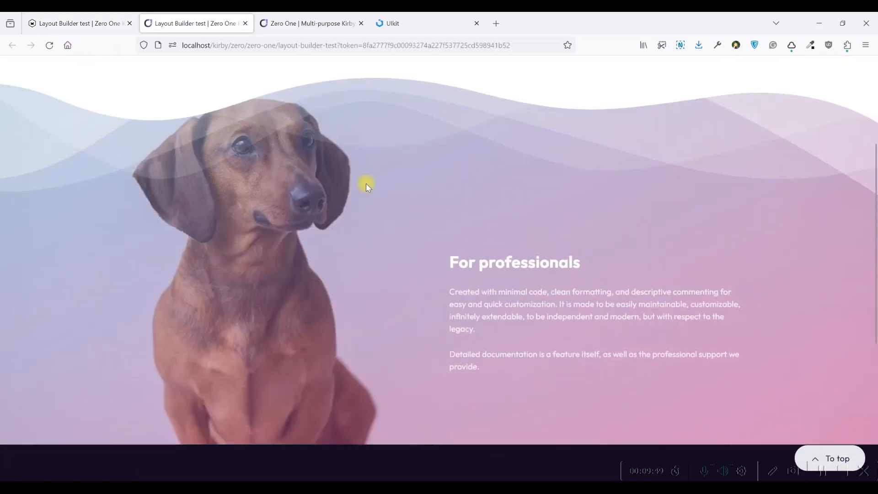
scroll(366, 187, down, 3)
scroll(366, 187, up, 2)
scroll(366, 188, up, 3)
scroll(366, 187, down, 3)
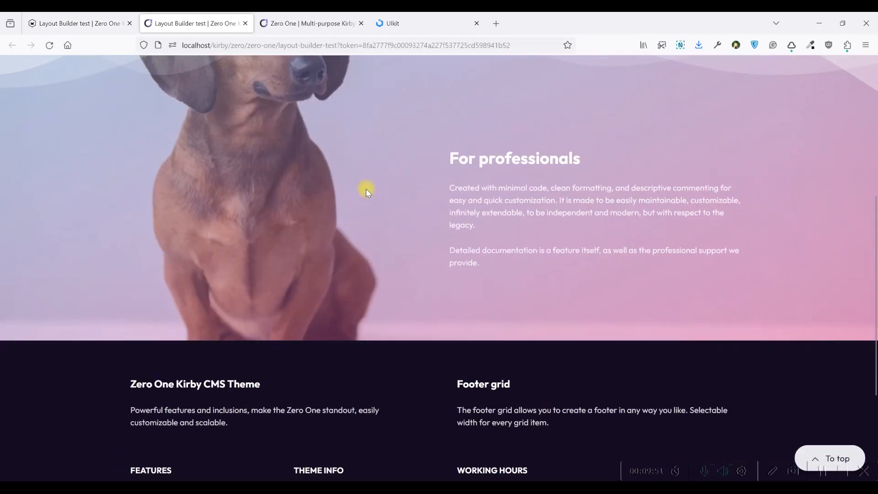
scroll(366, 190, up, 3)
scroll(366, 190, up, 3)
- Cut the "For professionals" heading out of the text block and remove the empty line it leaves
click(77, 23)
click(454, 207)
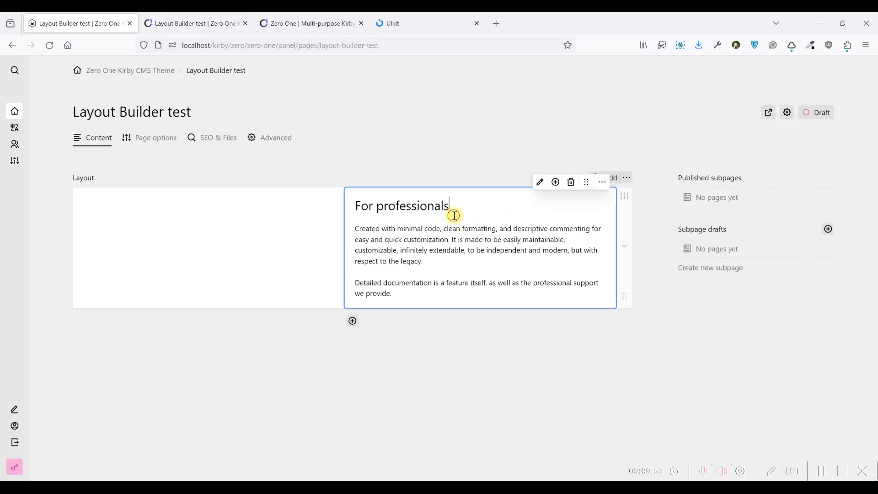
drag(456, 207, 356, 205)
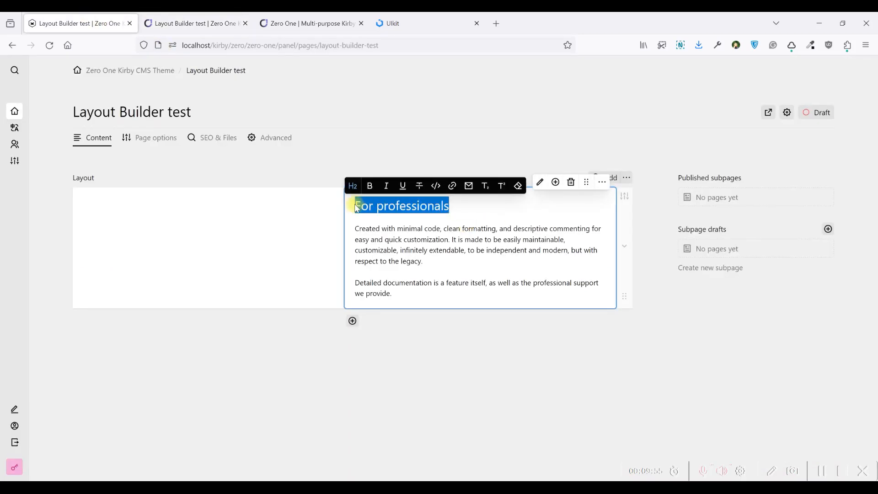
key(ctrl+x)
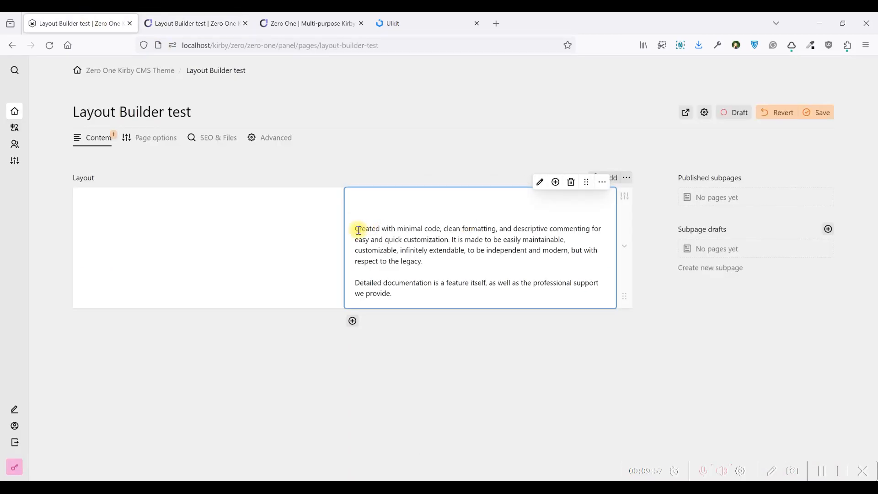
key(BackSpace)
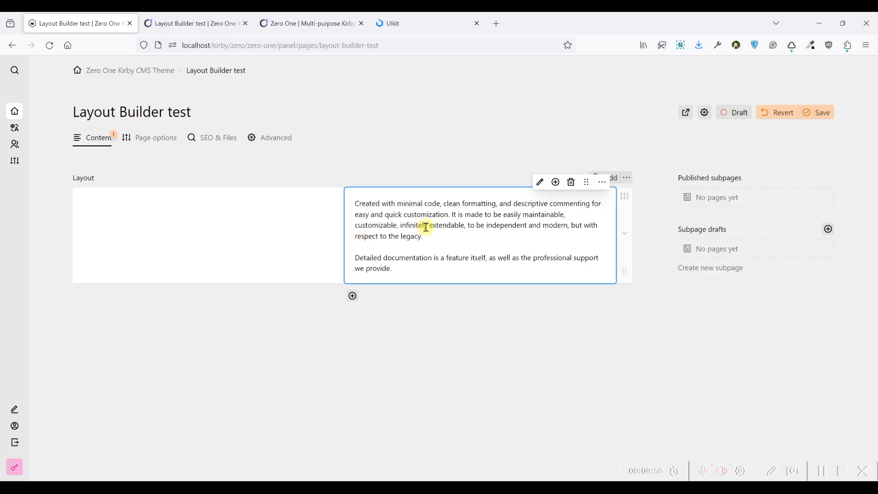
- Insert a Custom heading block with the text "For professionals" before the text block in the second column
click(607, 186)
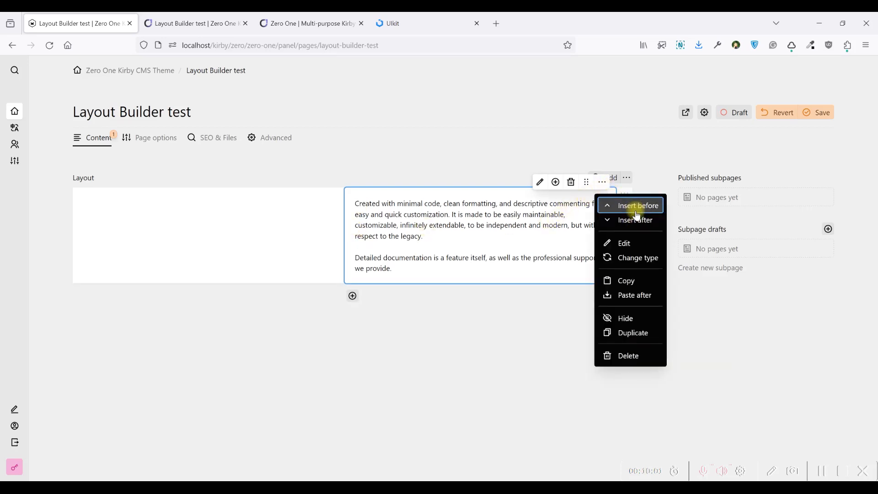
click(635, 204)
click(443, 137)
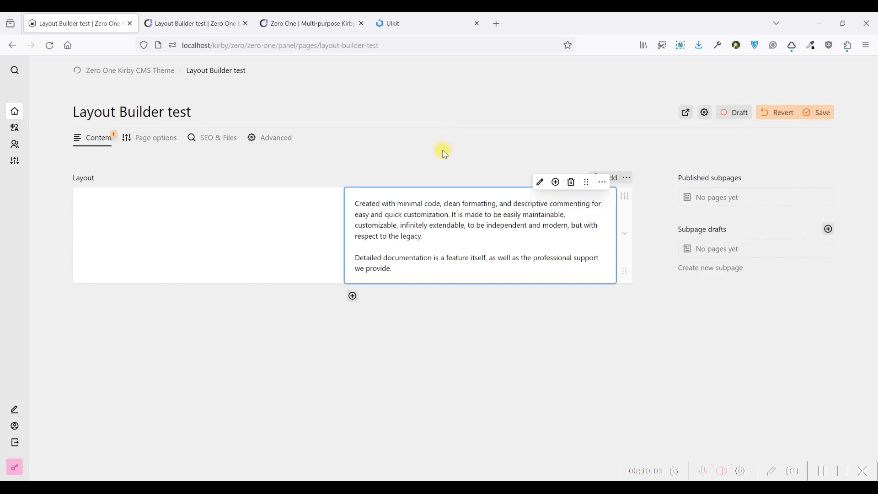
- Set the Custom heading block's heading size to Promo Small and save the page
click(539, 183)
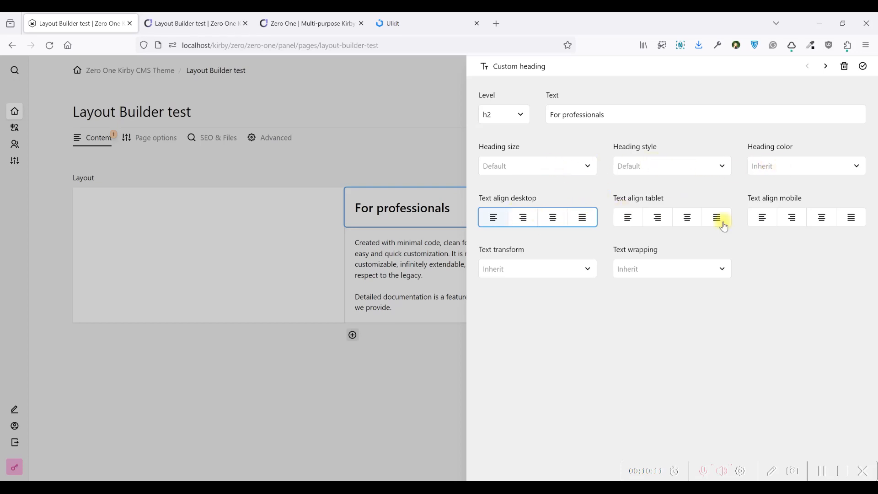
click(548, 271)
click(549, 270)
click(540, 165)
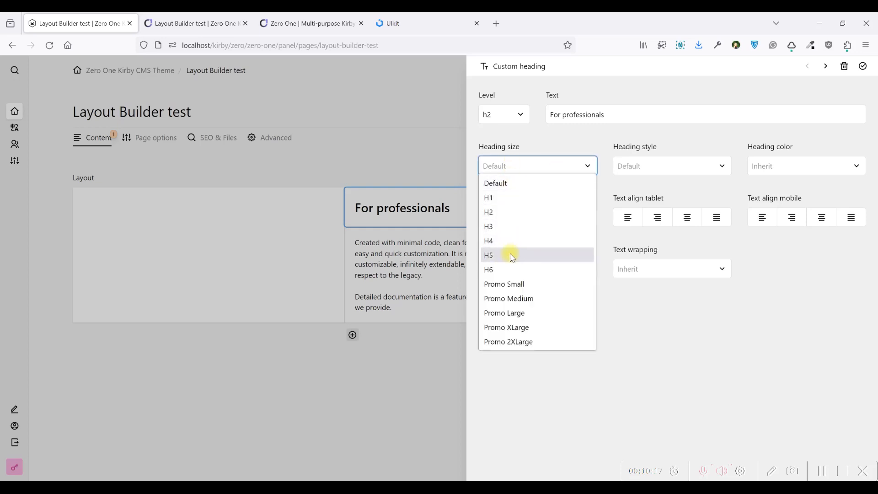
click(517, 290)
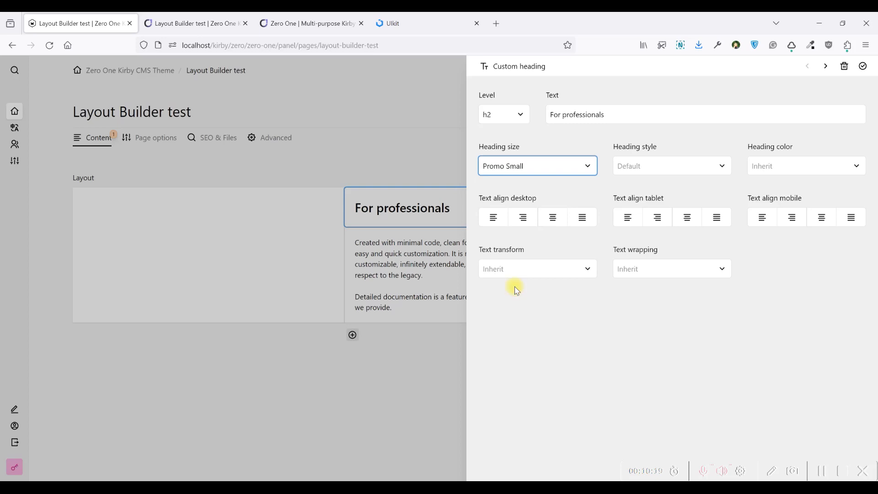
key(ctrl+s)
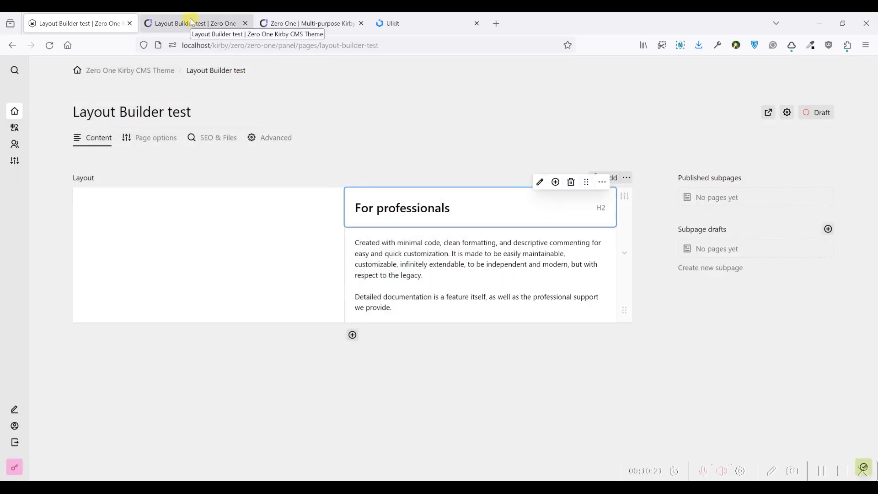
- Reload the website preview, examine the custom heading above the text while scrolling, and return to the page editor
click(197, 23)
click(49, 45)
scroll(465, 171, down, 5)
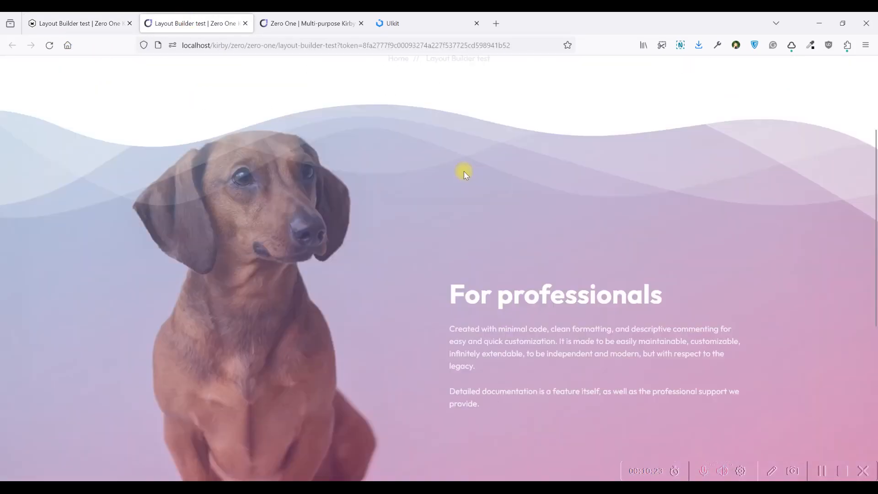
scroll(518, 231, up, 3)
scroll(517, 231, down, 2)
scroll(517, 236, up, 2)
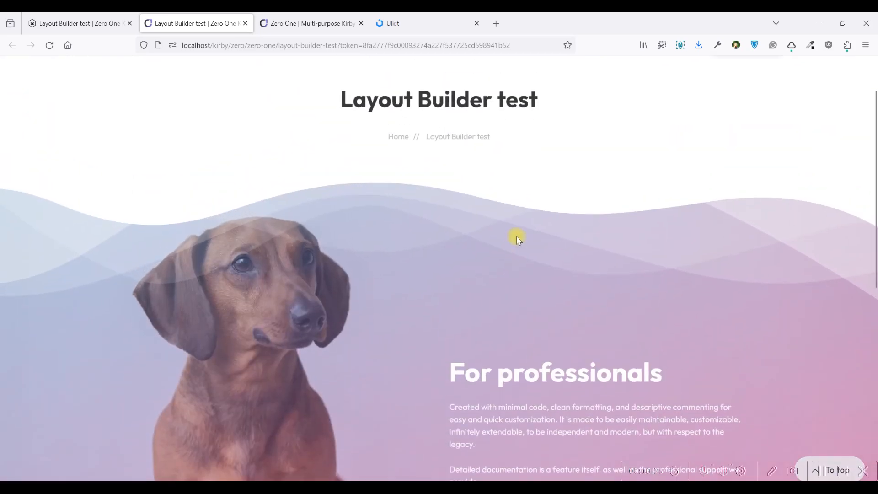
scroll(506, 235, down, 2)
scroll(449, 245, down, 3)
scroll(449, 245, up, 5)
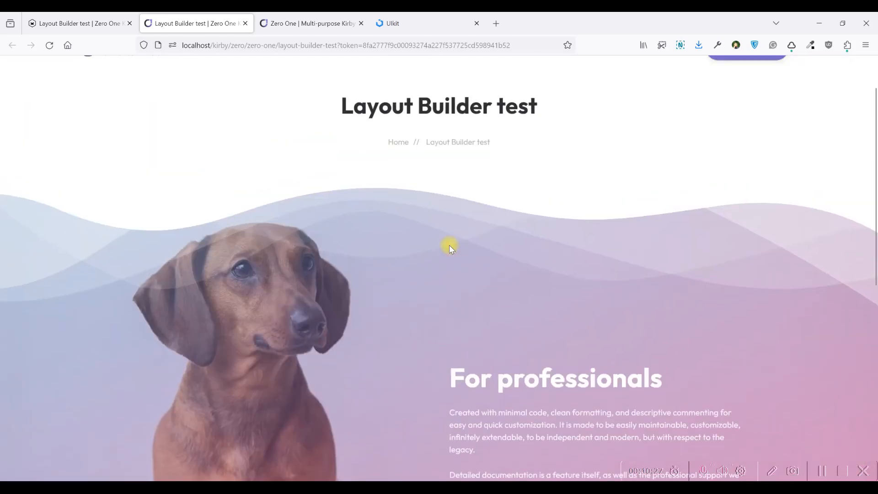
scroll(449, 245, down, 1)
scroll(450, 247, up, 2)
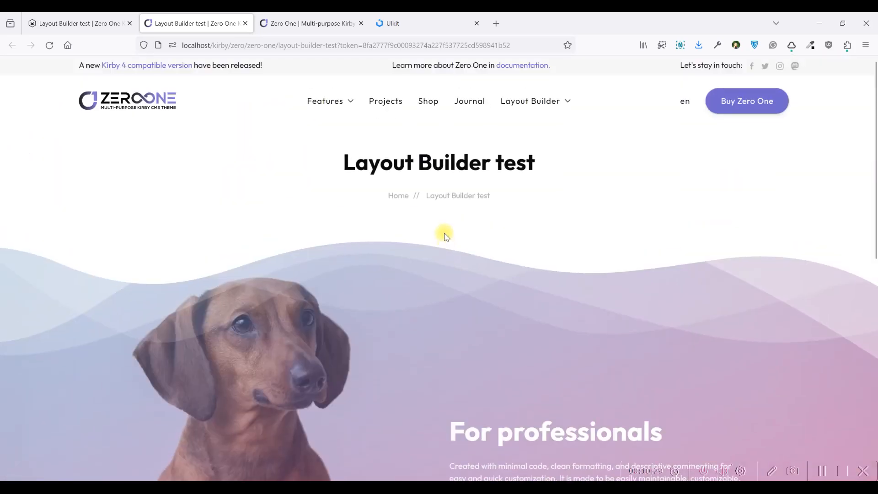
click(73, 22)
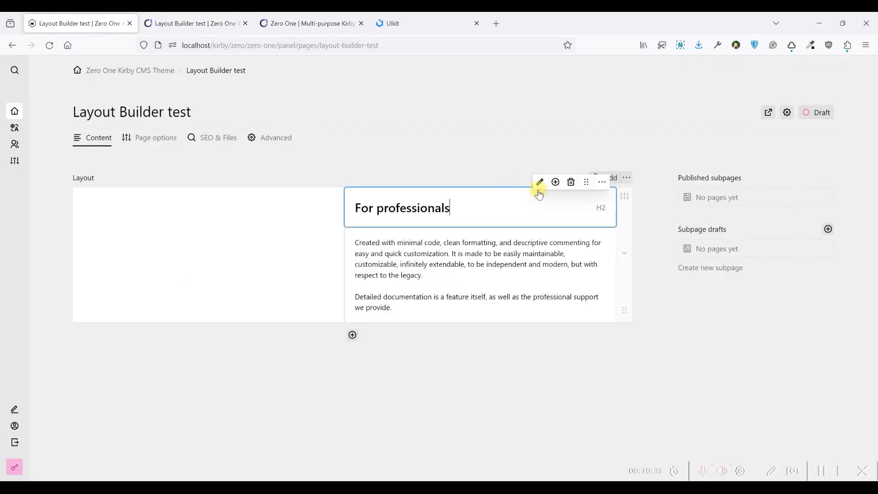
- Try a video as the section's custom background, comparing the Upload and URL sources and reading the embed URL note
click(625, 197)
click(800, 67)
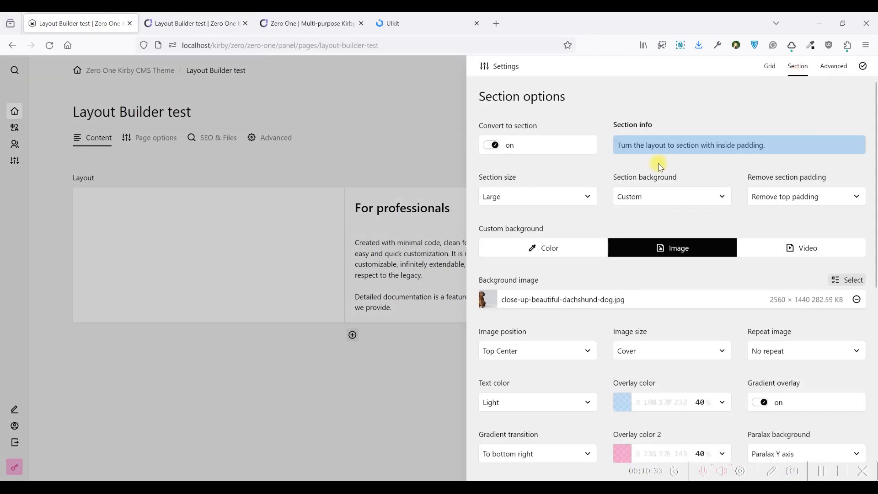
scroll(791, 212, down, 5)
scroll(791, 212, up, 4)
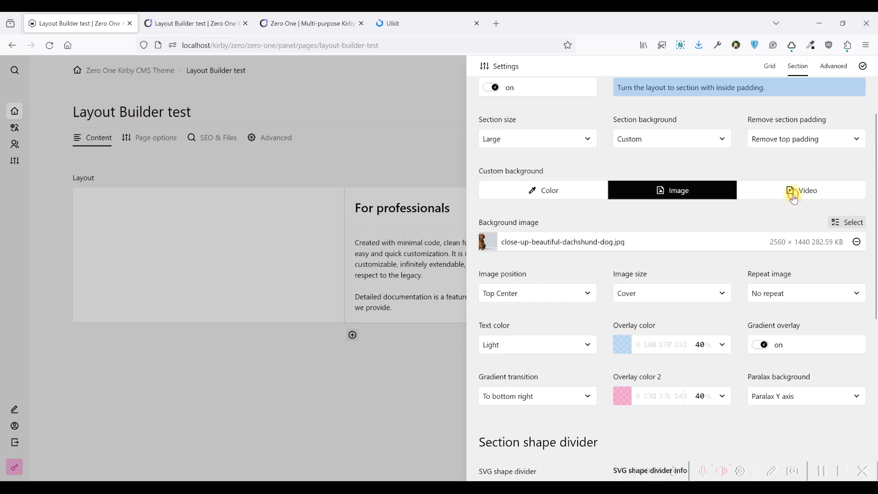
click(793, 198)
click(720, 242)
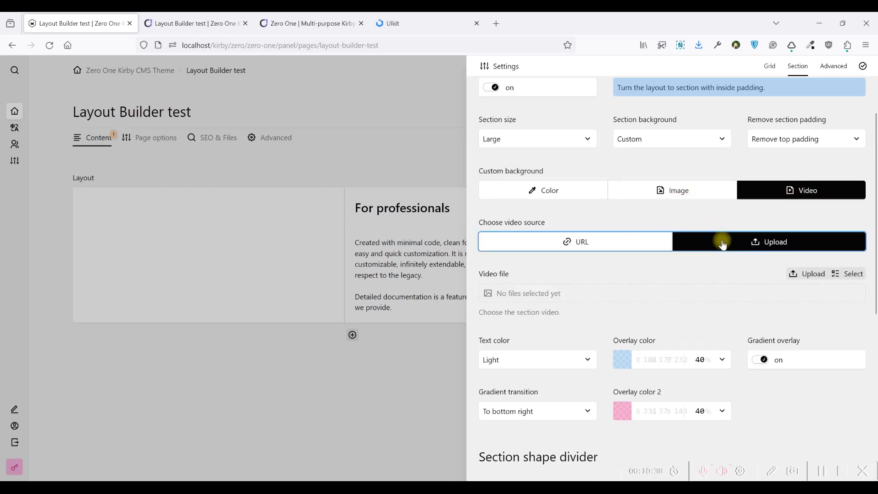
click(630, 242)
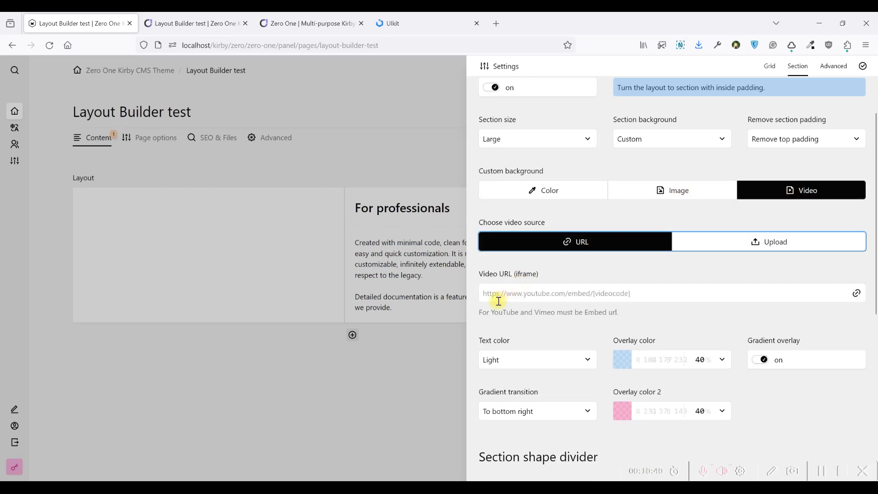
drag(533, 314, 633, 312)
click(633, 315)
drag(486, 315, 622, 314)
click(626, 316)
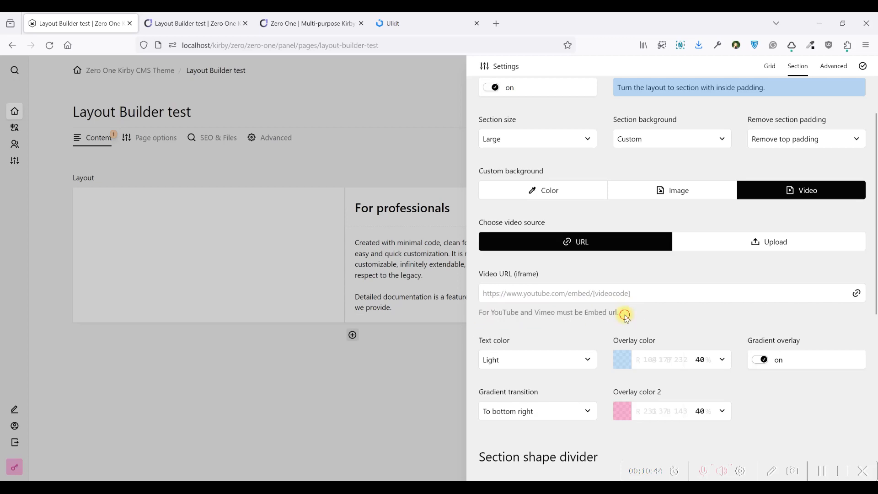
- Review the remaining section options and switch the custom background back to Image
scroll(630, 311, down, 7)
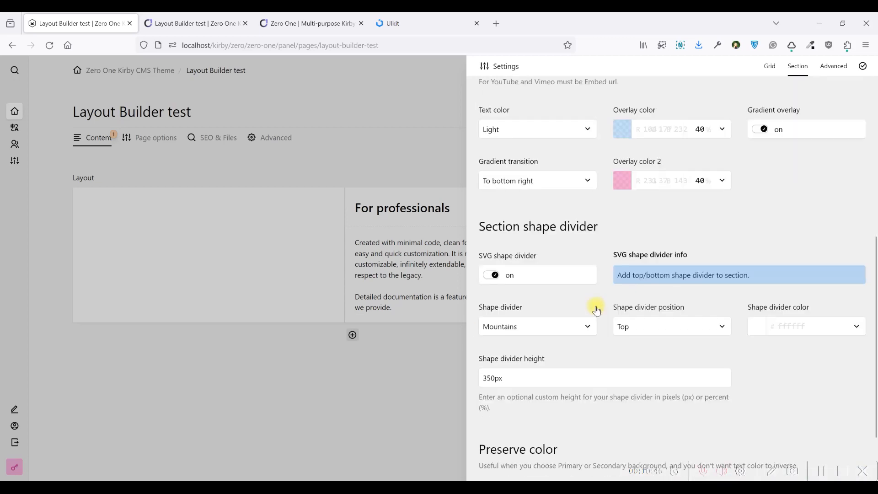
scroll(615, 322, up, 7)
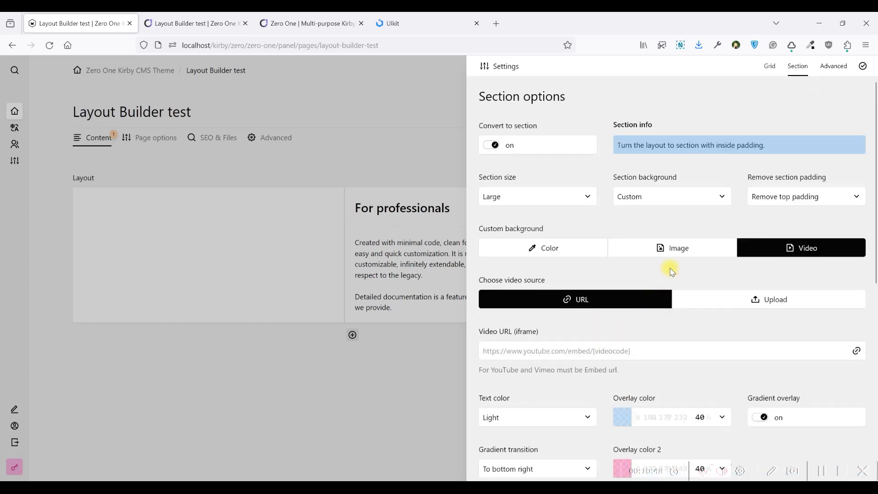
click(663, 252)
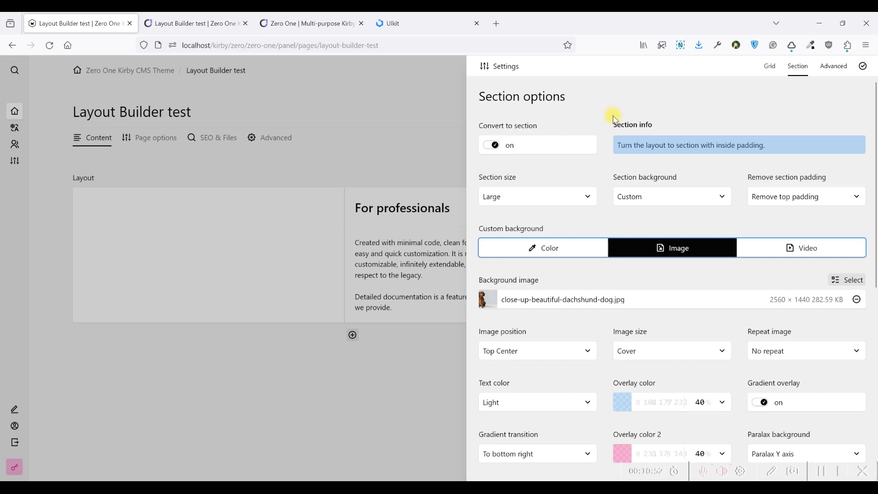
click(669, 151)
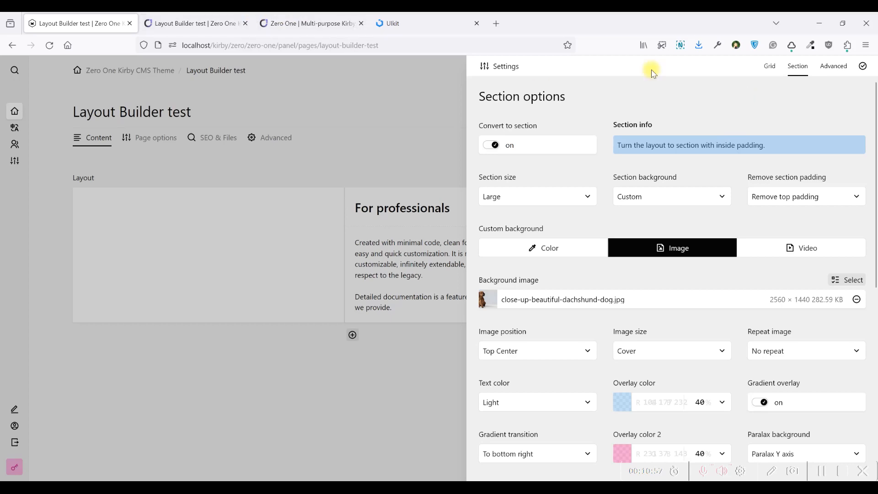
- Examine the layout's grid options and close the layout settings
click(771, 67)
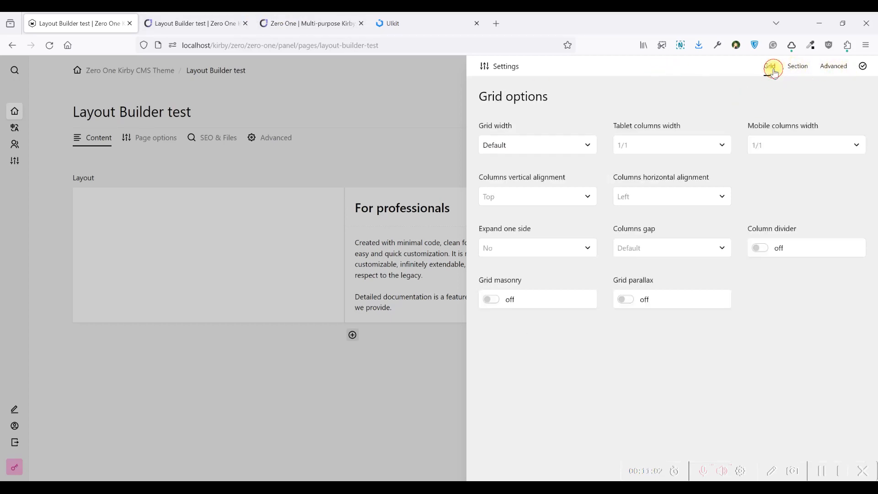
click(211, 16)
click(80, 23)
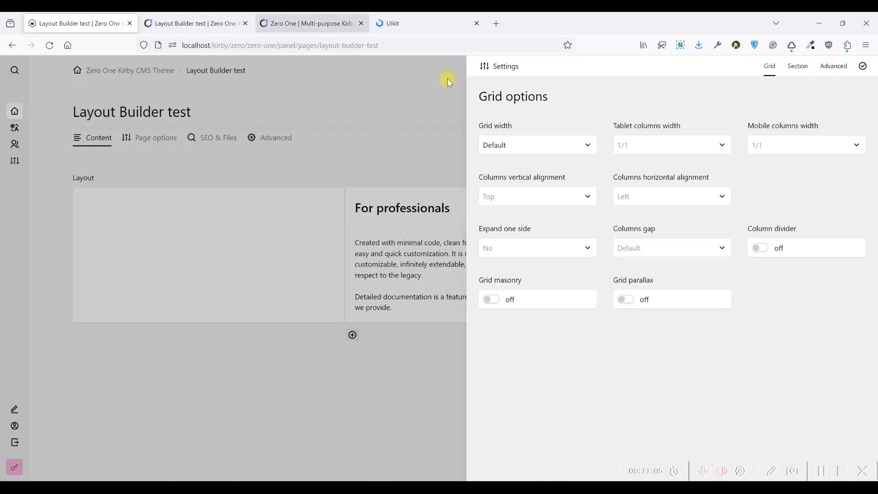
click(863, 66)
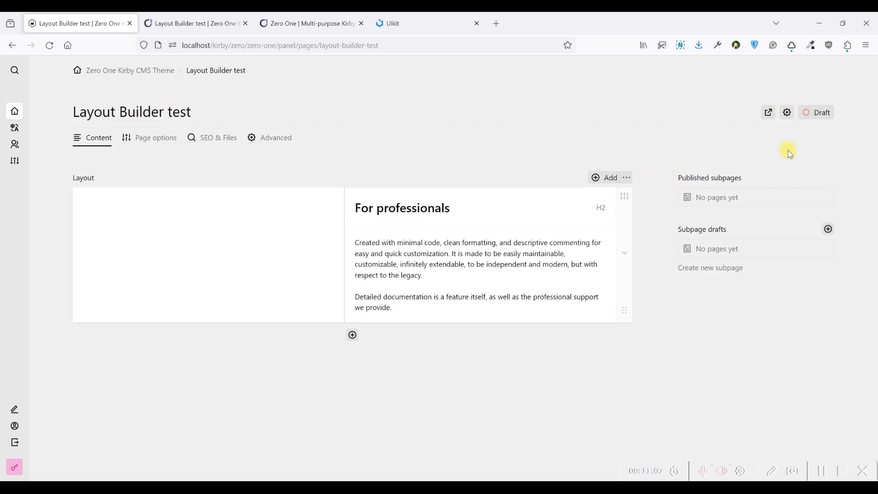
- Add a new layout row with four equal columns below the existing two-column layout
click(353, 336)
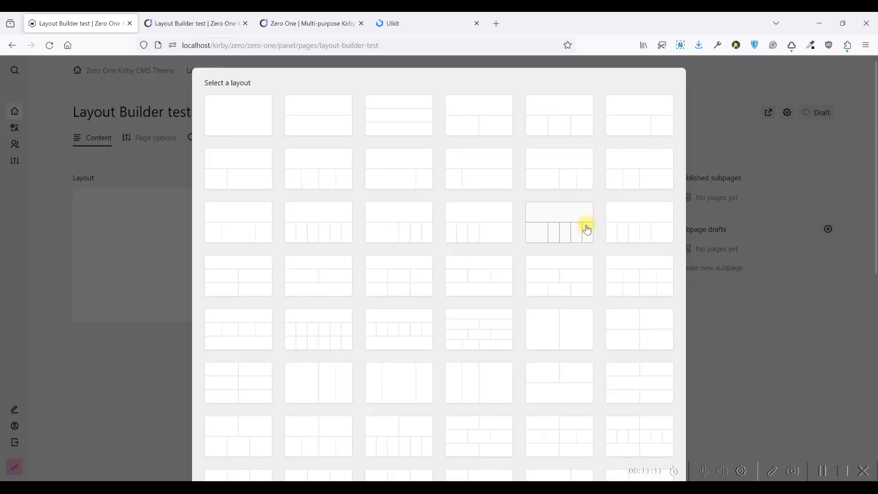
scroll(582, 227, down, 3)
scroll(406, 224, down, 2)
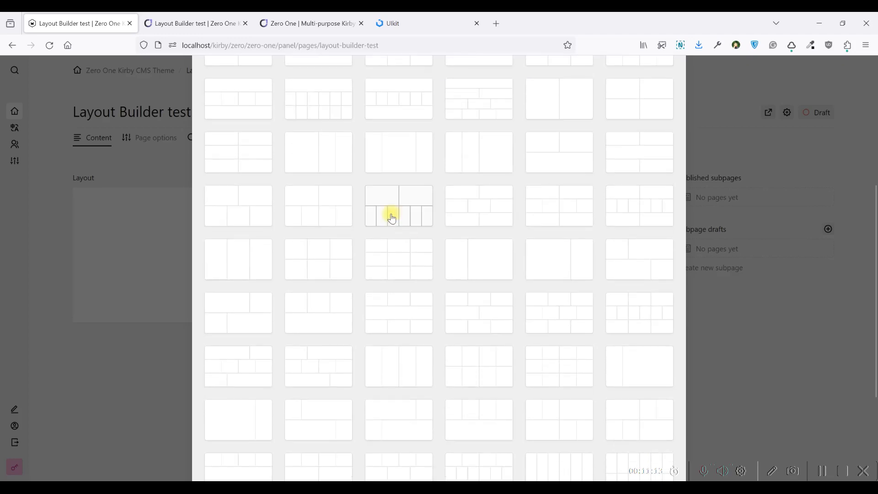
scroll(345, 205, down, 2)
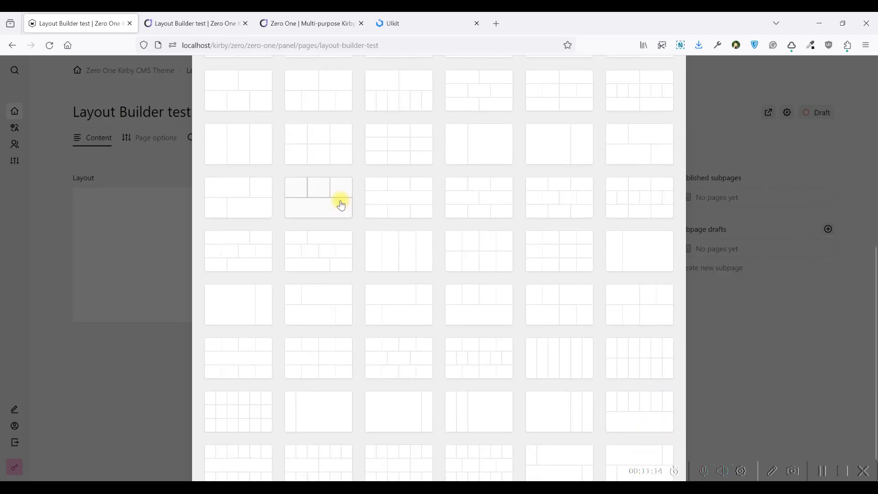
click(410, 256)
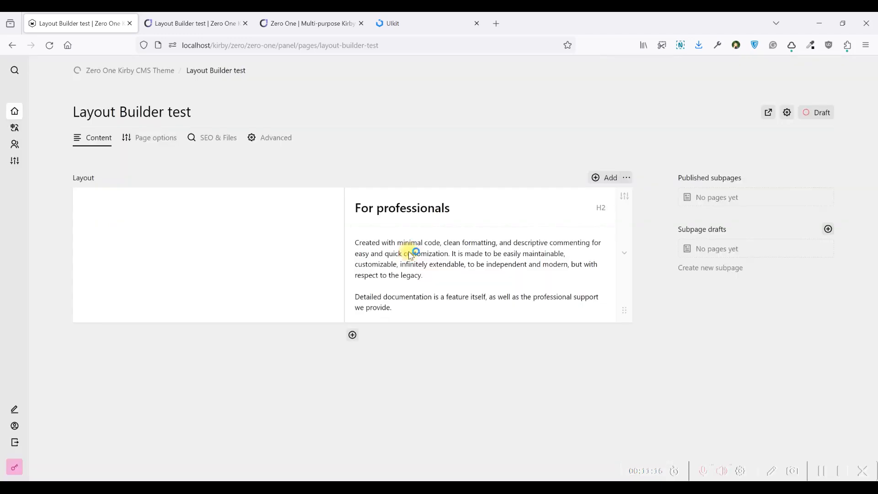
- Copy the "For professionals" Custom heading block from the two-column layout
click(416, 210)
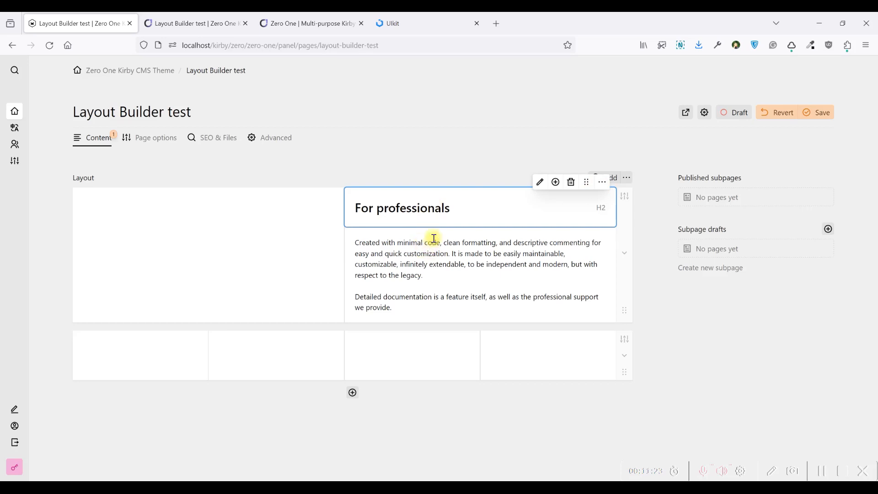
click(421, 249)
click(417, 207)
click(414, 255)
key(Up)
key(Up)
click(600, 183)
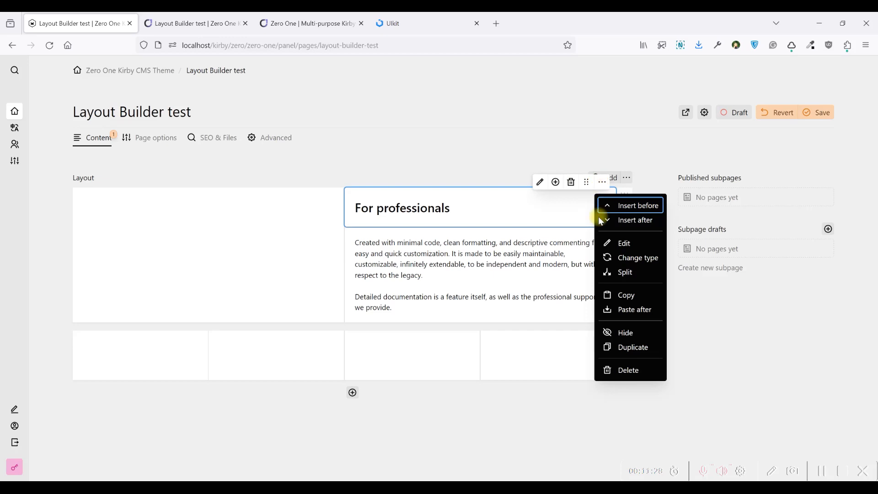
click(631, 295)
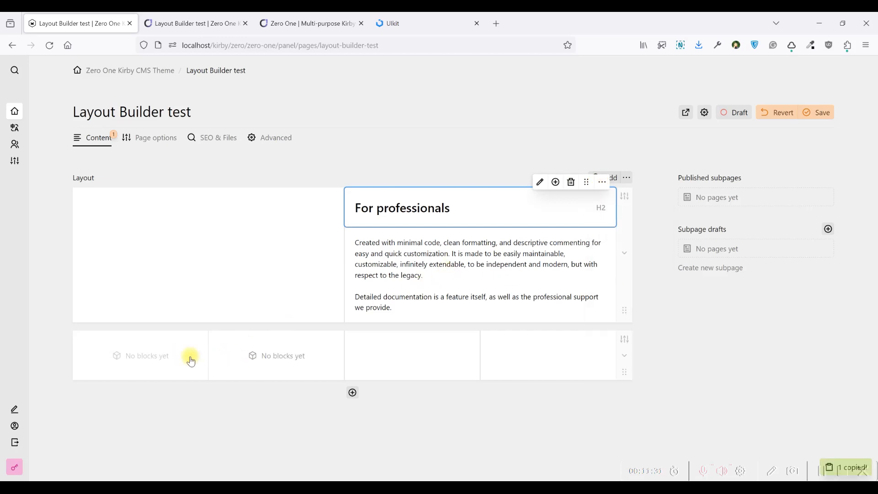
- Insert an empty Text (writer) block in the first column of the four-column layout
click(192, 360)
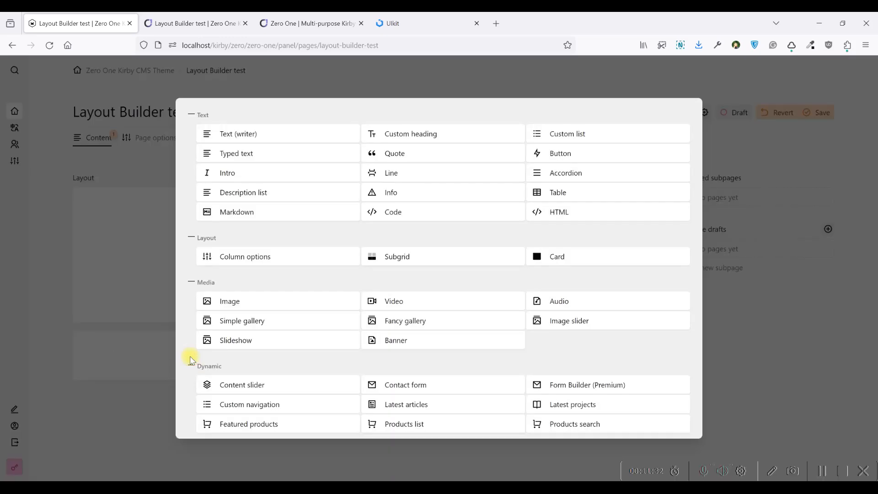
click(133, 349)
click(153, 356)
click(273, 133)
- Paste the copied heading block after the empty text block in the first column and move it above that block
click(194, 326)
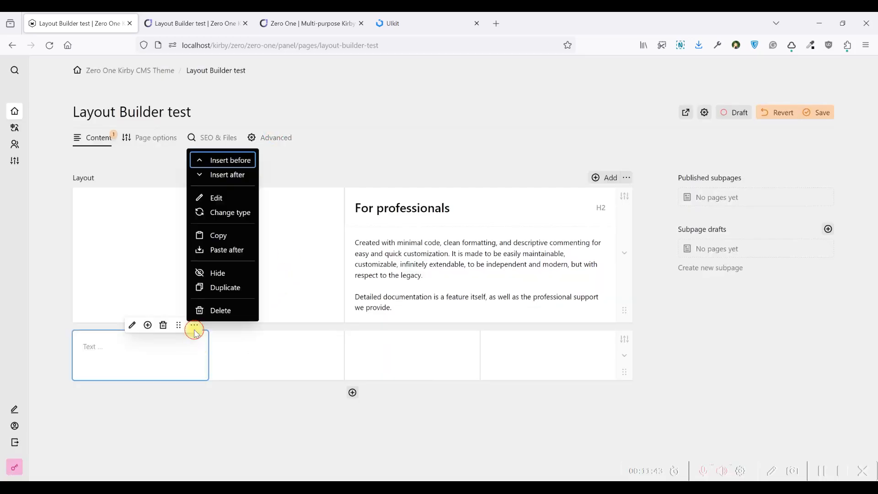
click(227, 250)
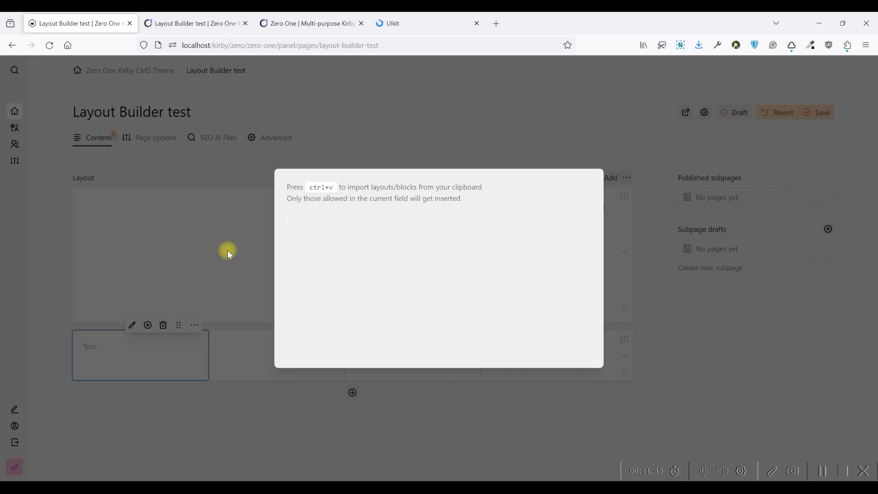
key(ctrl+v)
click(173, 383)
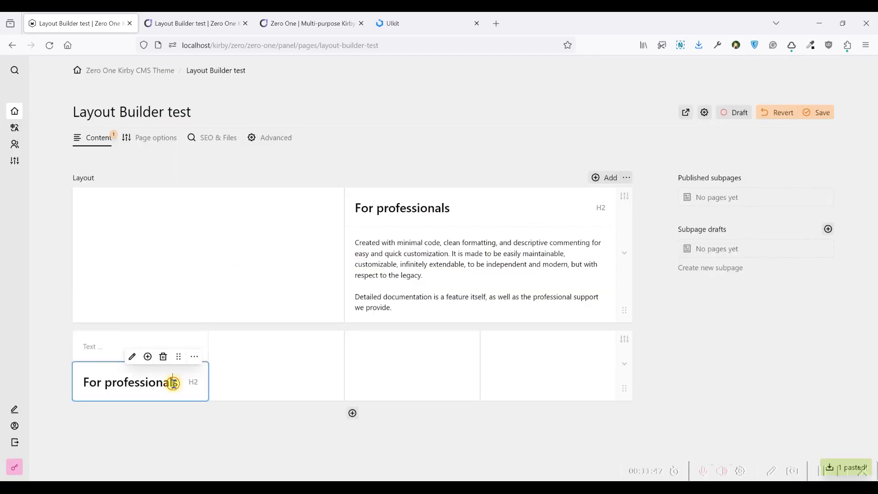
drag(182, 362, 180, 334)
- Duplicate the first column's "For professionals" heading and move one copy to the second column of the four-column layout
click(193, 327)
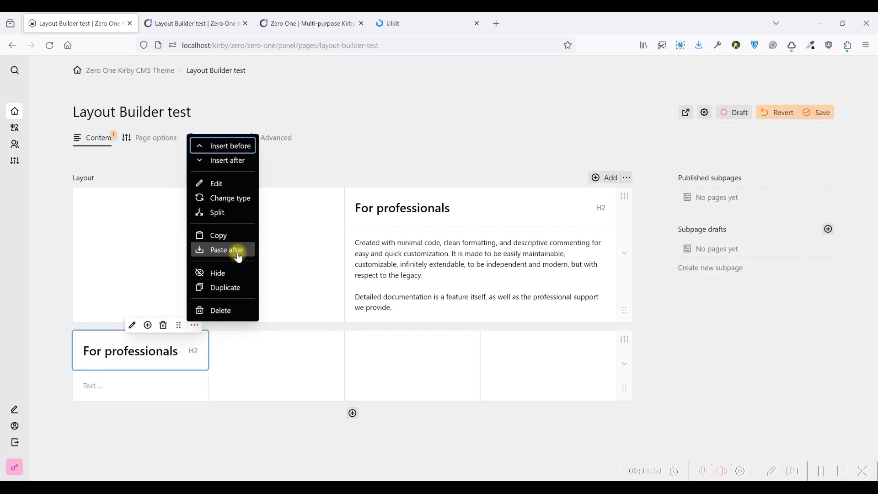
click(231, 287)
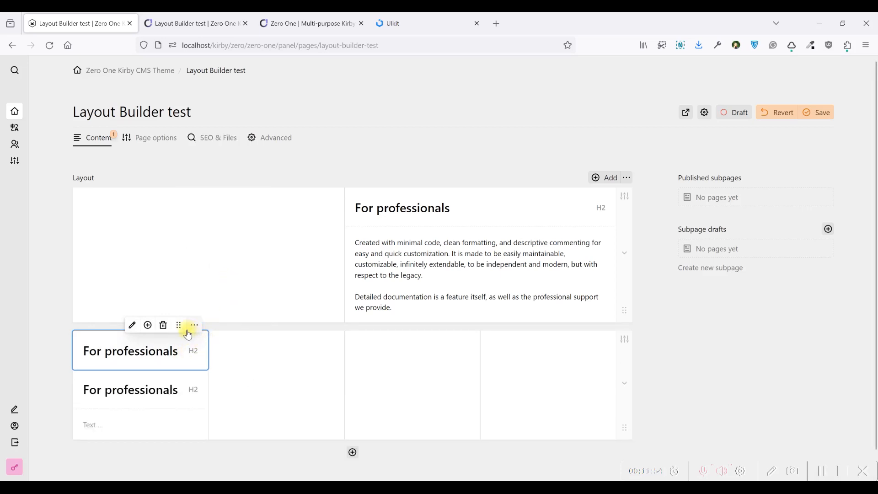
drag(180, 325, 333, 365)
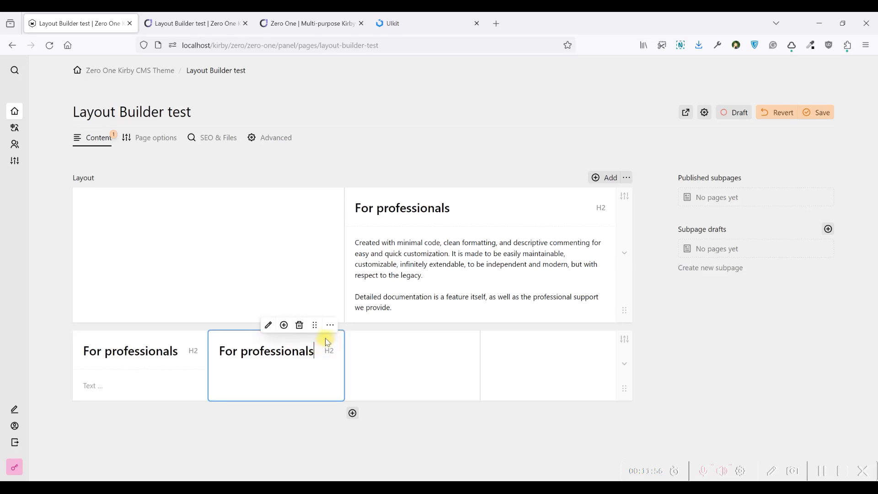
- Duplicate the second column's "For professionals" heading and move one copy to the third column
click(330, 326)
click(360, 287)
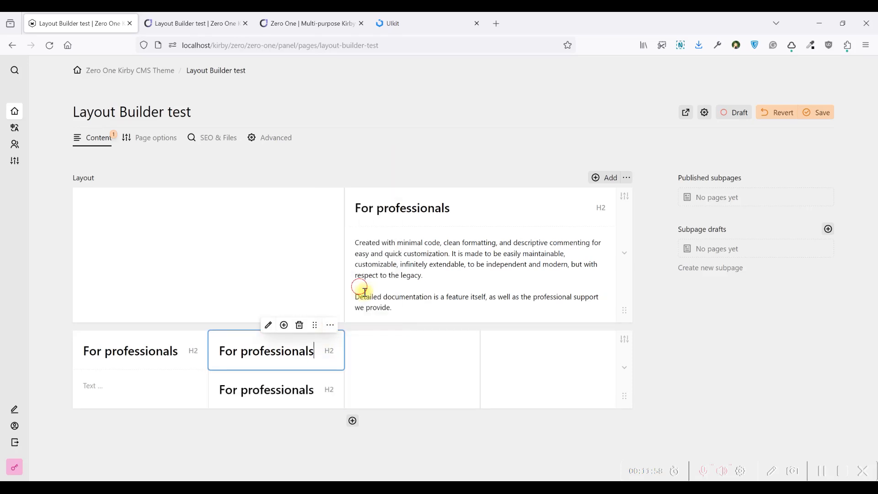
drag(315, 325, 457, 333)
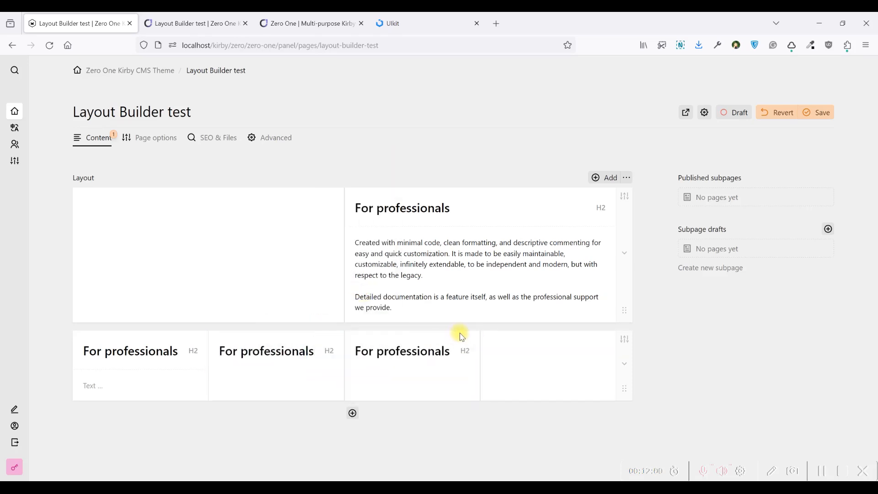
- Duplicate the third column's "For professionals" heading and move one copy to the fourth column
click(465, 346)
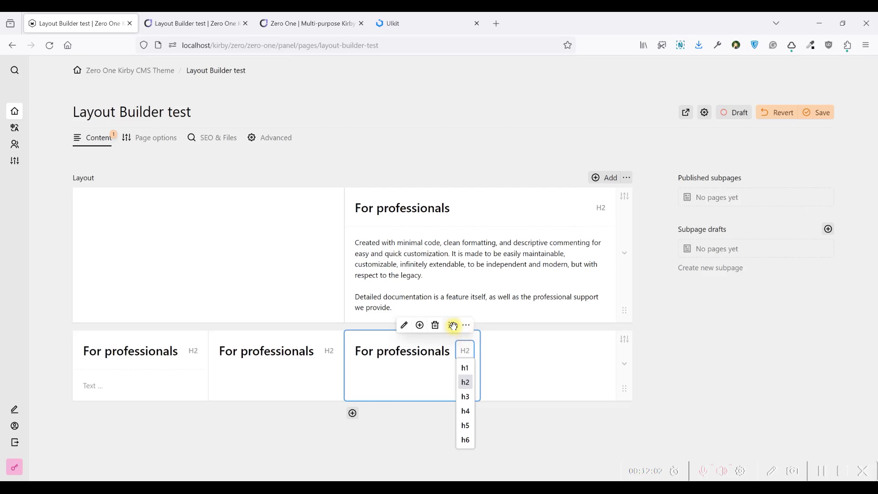
click(465, 325)
click(466, 325)
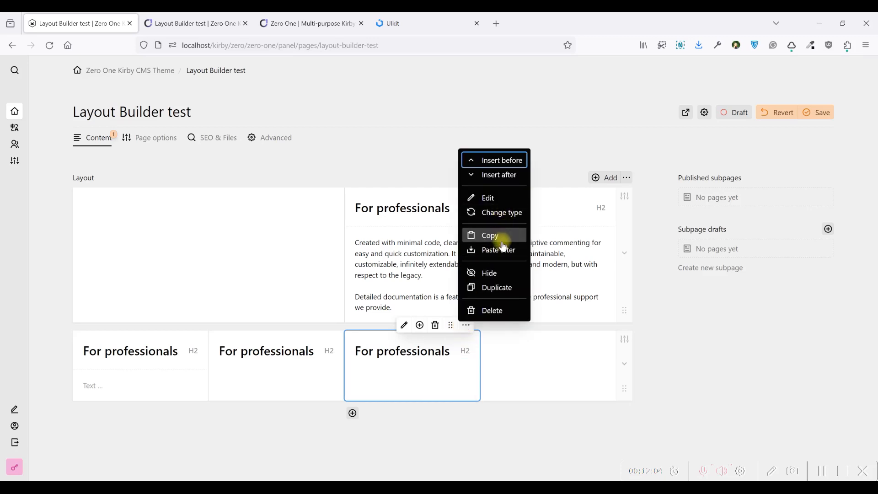
click(490, 287)
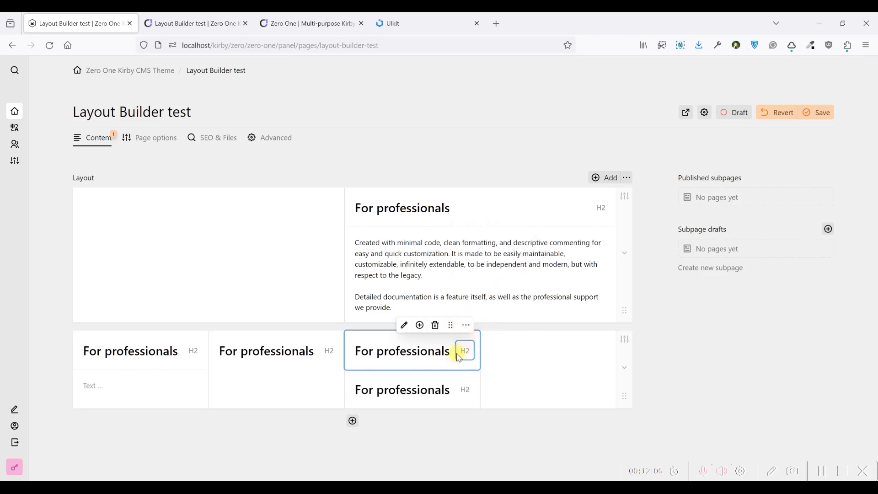
drag(450, 325, 540, 339)
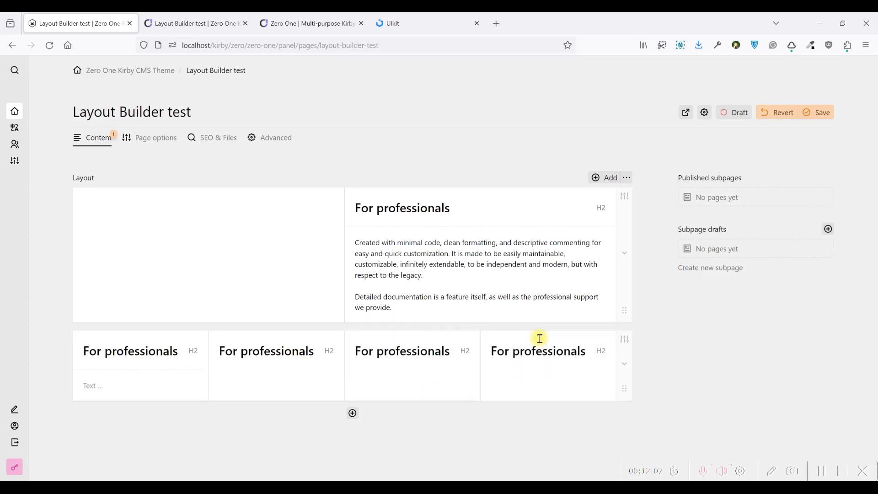
- Copy the descriptive text block beneath the heading in the two-column layout
click(429, 264)
click(603, 224)
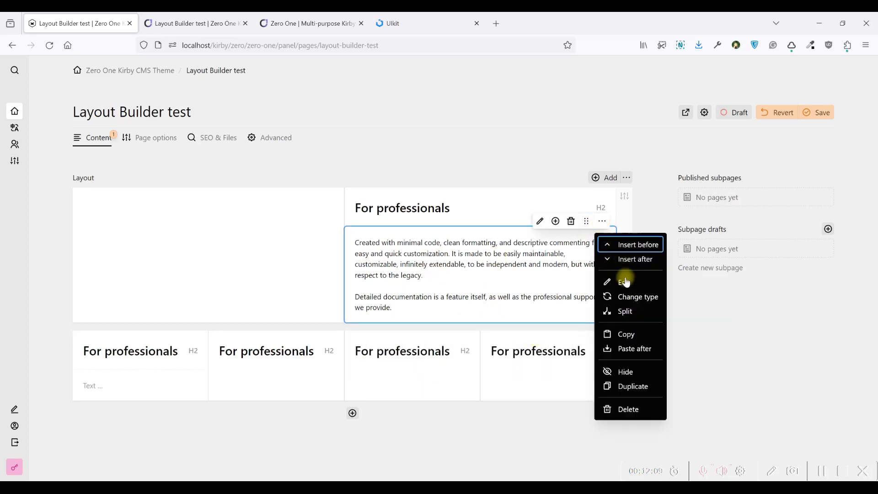
click(631, 335)
- Delete the empty text block below the heading in the first column of the four-column layout
click(166, 348)
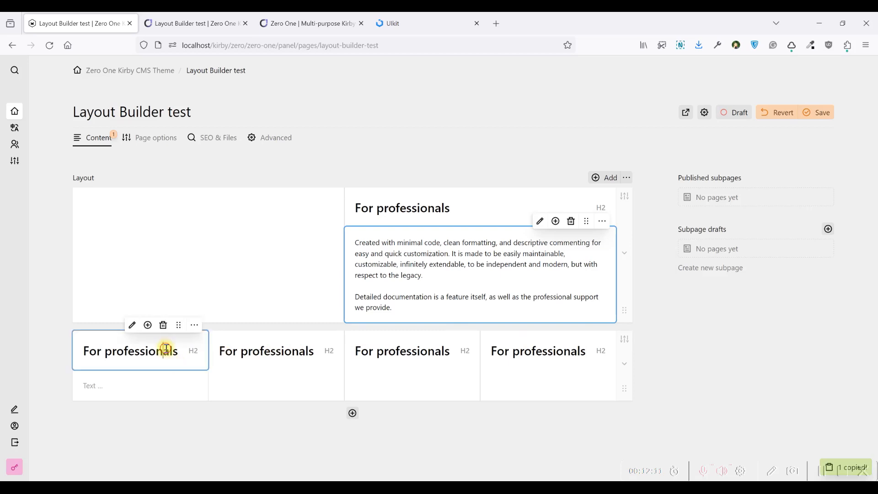
click(136, 391)
click(163, 365)
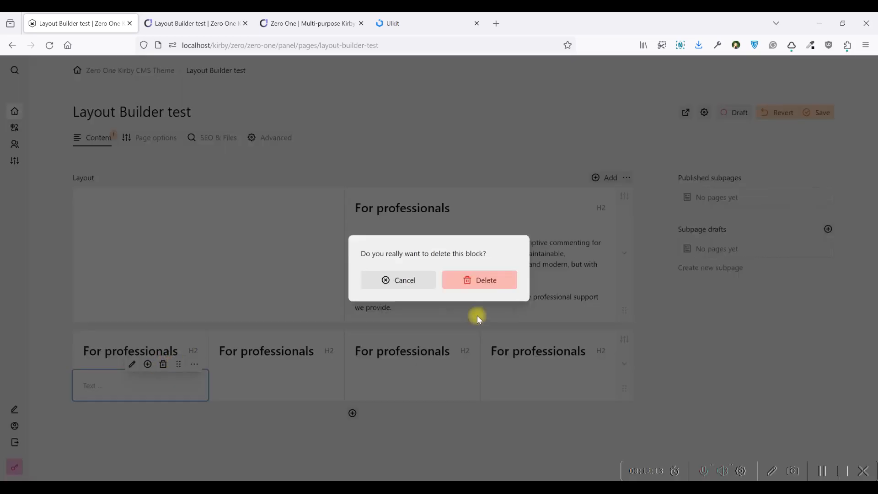
click(480, 287)
- Paste the copied descriptive text block after the "For professionals" heading in the first column
click(201, 362)
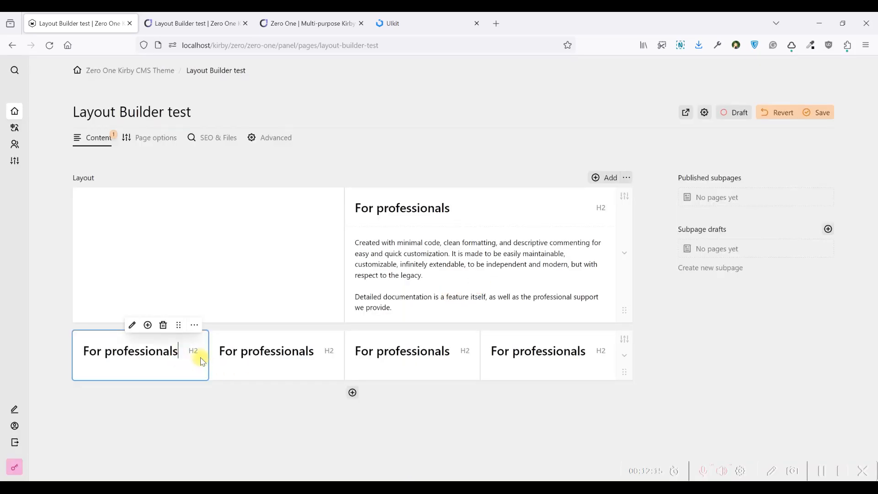
click(194, 326)
click(228, 249)
key(ctrl+v)
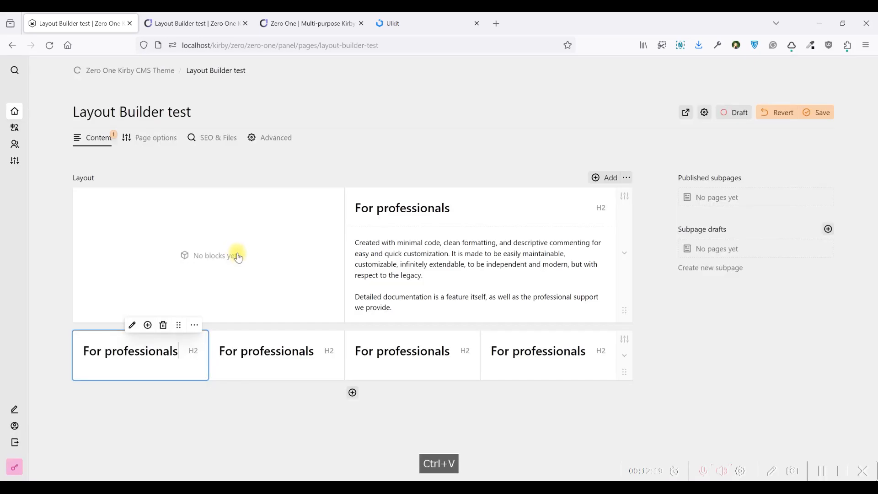
- Paste the copied descriptive text block after the heading in the second column
click(298, 351)
click(329, 325)
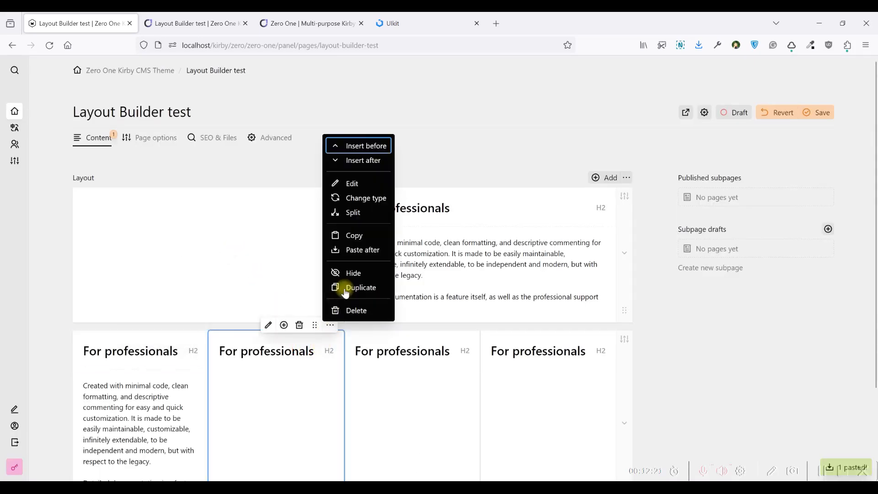
click(352, 250)
key(ctrl+v)
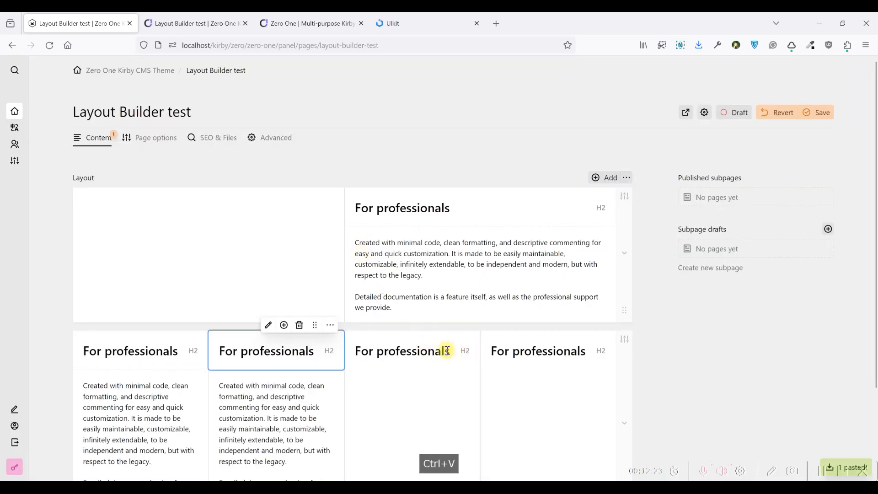
- Paste the copied descriptive text block after the heading in the third column
click(452, 351)
click(466, 325)
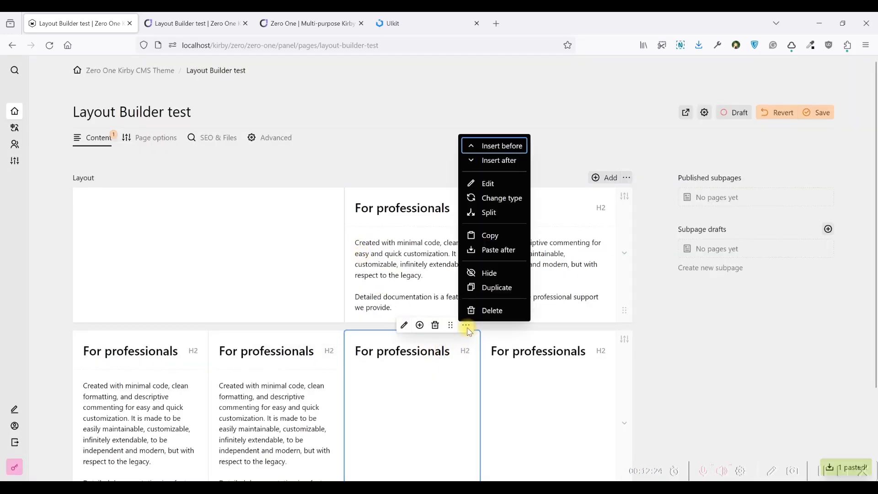
click(493, 251)
key(ctrl+v)
- Paste the copied descriptive text block after the heading in the fourth column
scroll(561, 306, down, 2)
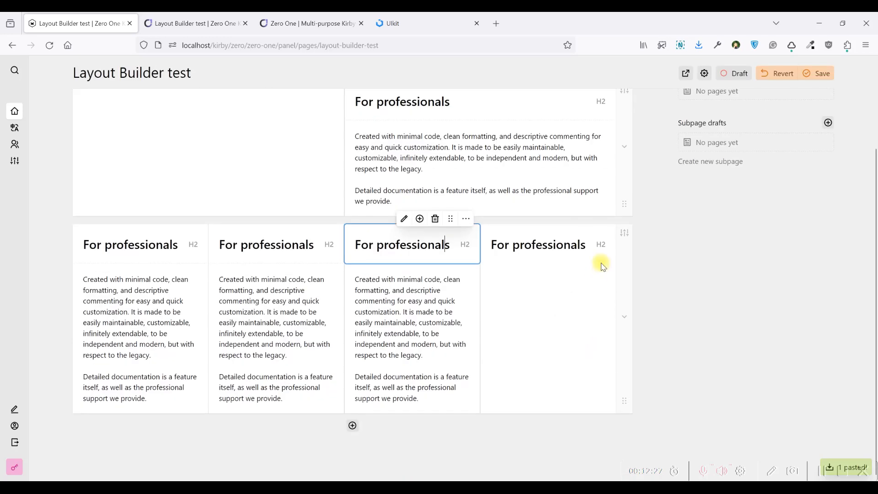
click(586, 239)
click(603, 218)
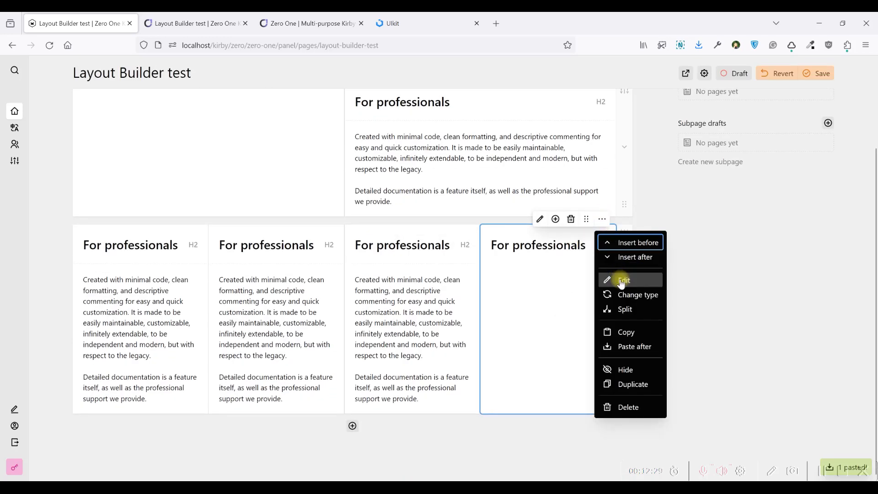
click(619, 339)
key(ctrl+v)
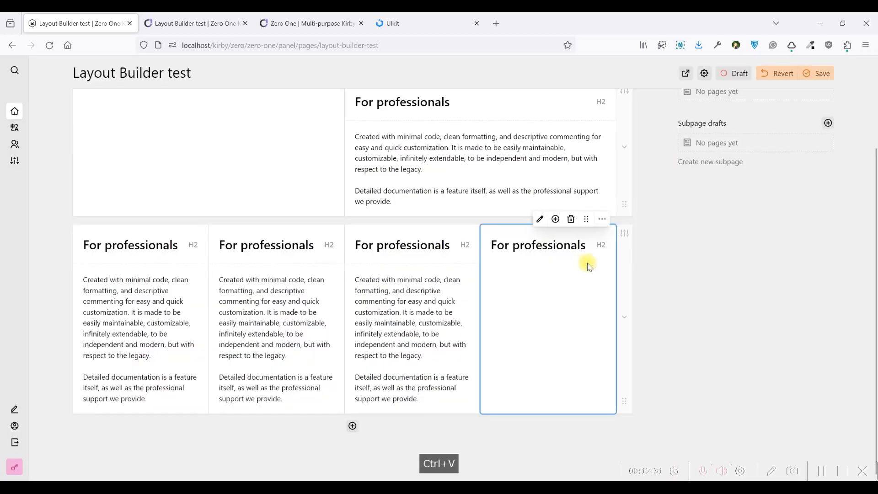
- Save the page and reload its preview to inspect the four-column section
key(ctrl+s)
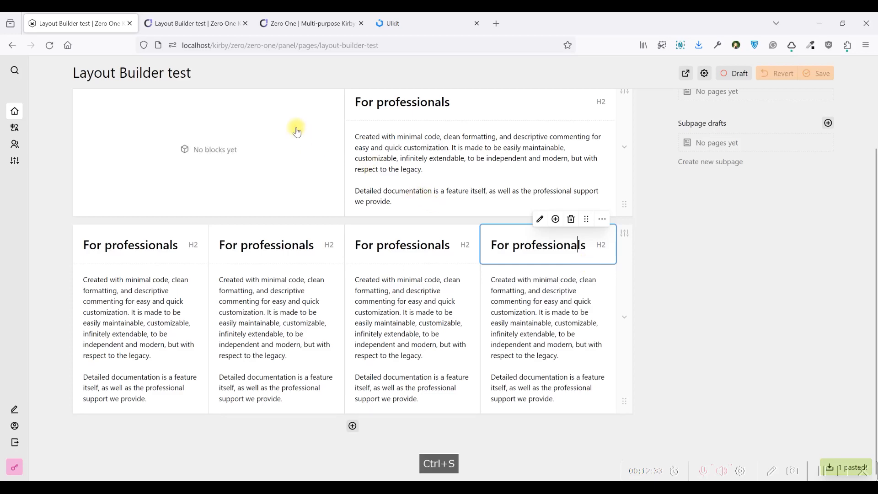
click(197, 24)
click(50, 45)
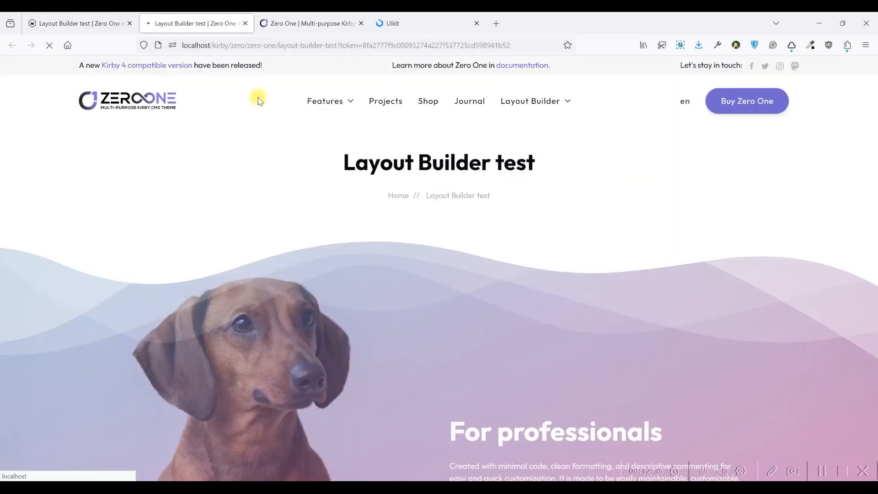
scroll(375, 131, down, 15)
scroll(375, 131, down, 2)
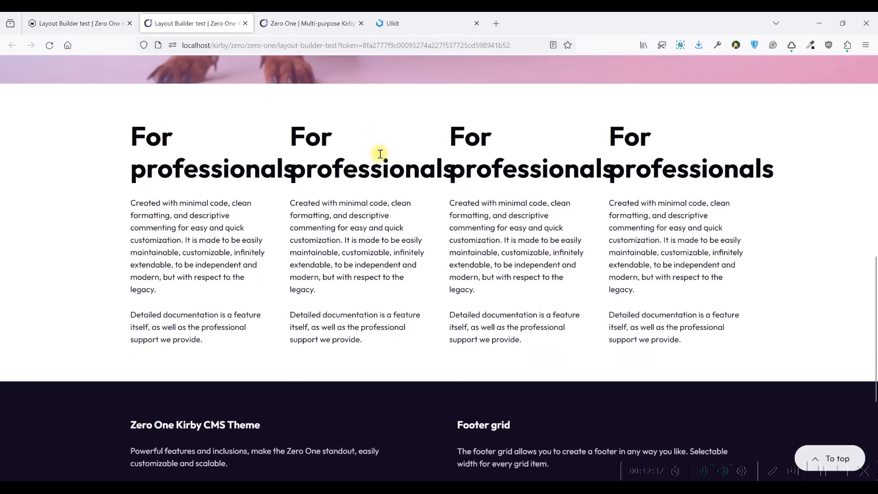
- In the page editor, set the heading size of the four-column layout's first heading to Default
key(ctrl+Page_Up)
click(178, 247)
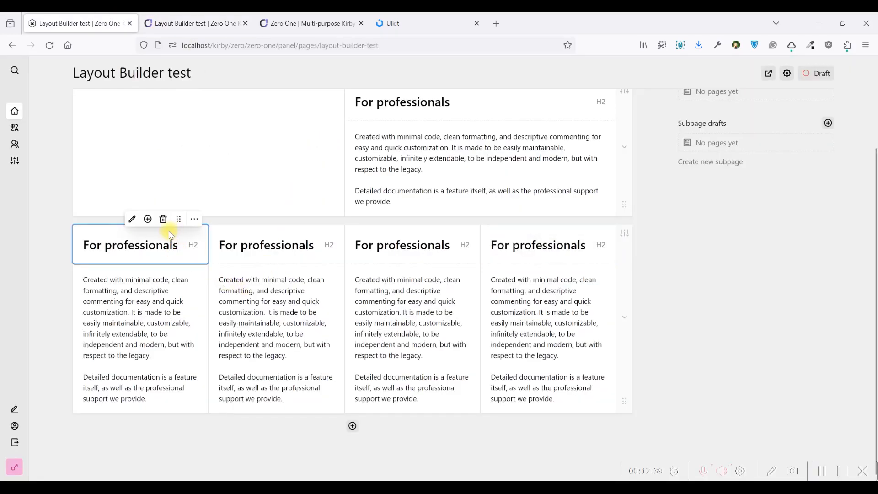
click(132, 219)
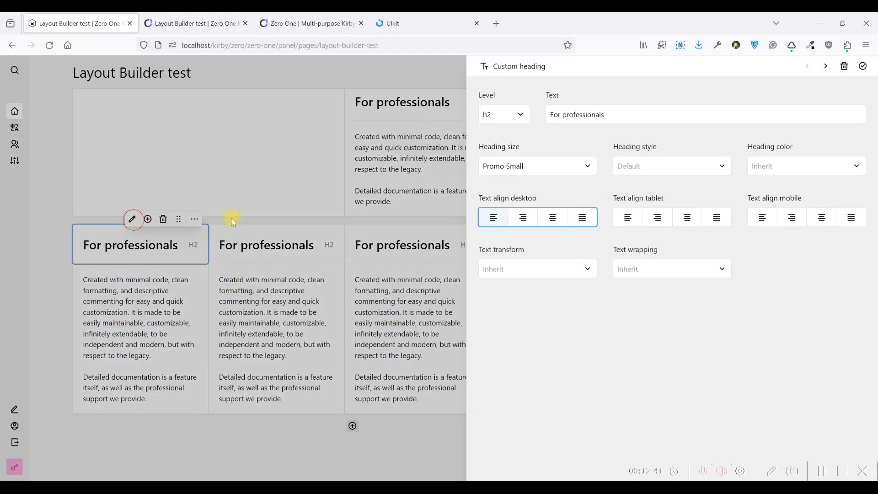
click(511, 169)
click(503, 183)
click(293, 246)
- Set the heading size of the second column's "For professionals" heading to Default
double_click(293, 246)
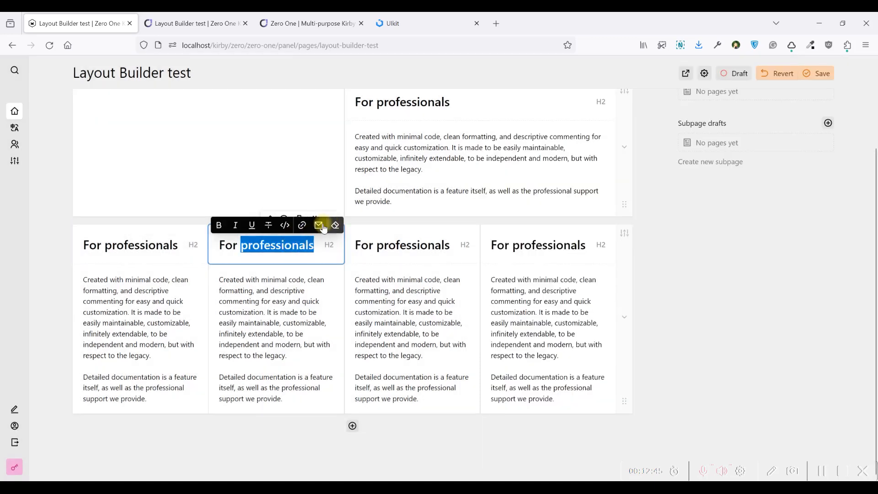
click(256, 247)
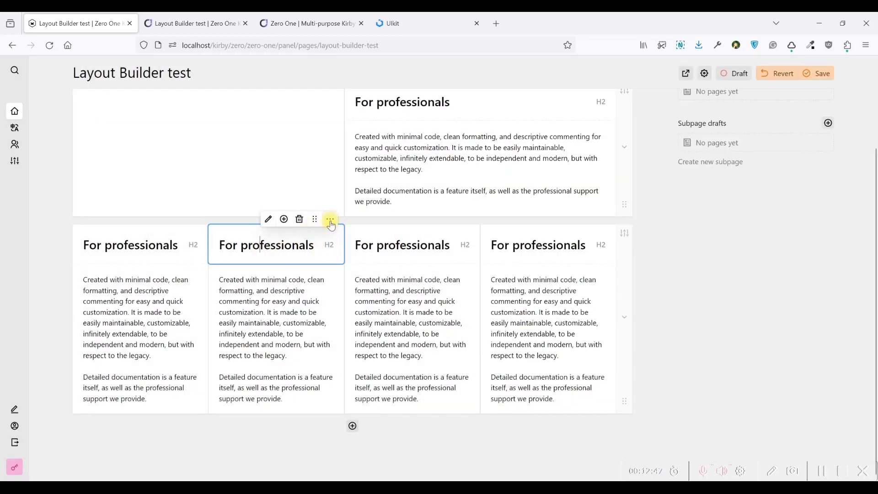
click(269, 219)
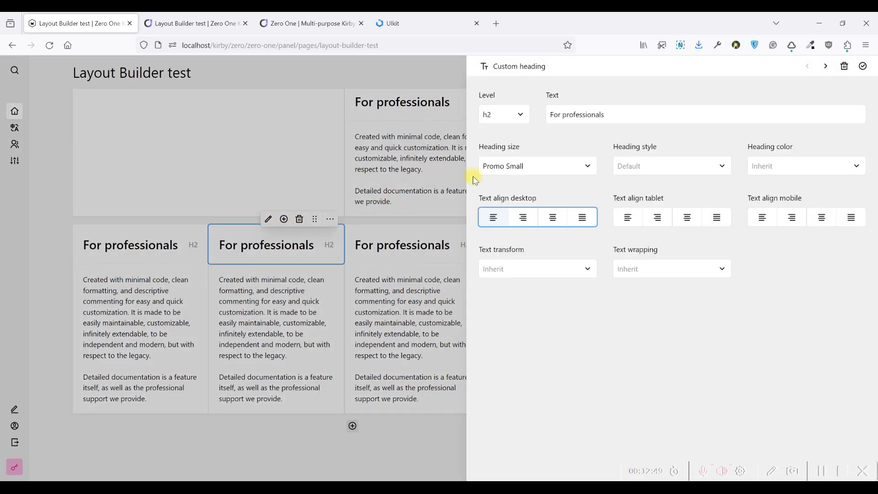
click(515, 167)
click(503, 182)
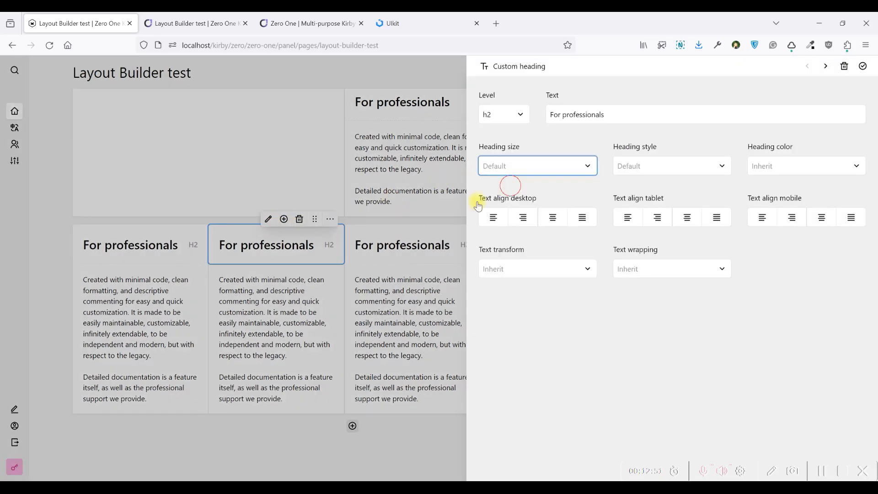
click(436, 234)
- Set the heading size of the third column's "For professionals" heading to Default
click(410, 246)
click(405, 219)
click(528, 166)
click(513, 184)
click(422, 246)
- Set the heading size of the fourth column's "For professionals" heading to Default
click(536, 245)
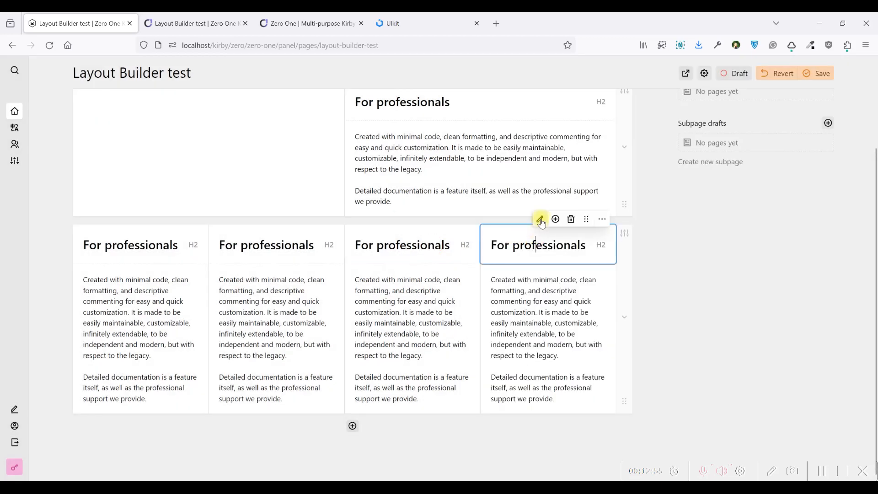
click(541, 221)
click(541, 166)
click(510, 181)
click(447, 243)
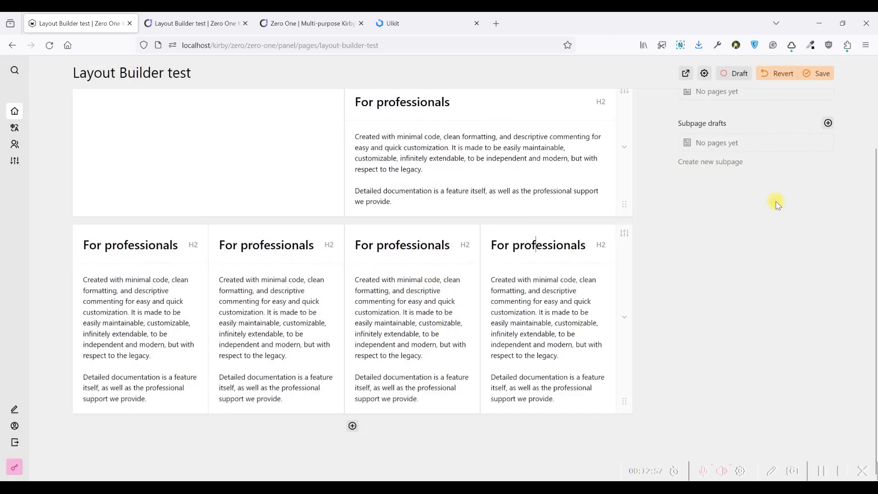
- Save the heading changes and reload the preview to compare the four-column section with the section above it
click(820, 74)
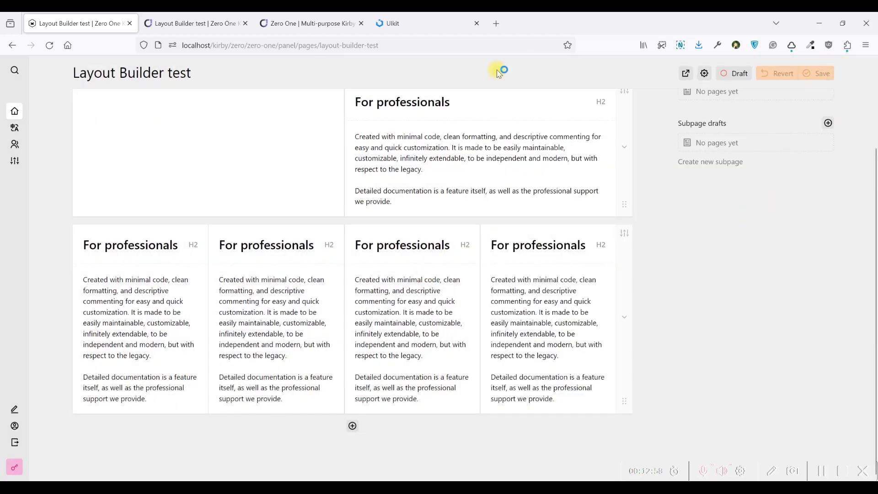
click(204, 15)
click(49, 45)
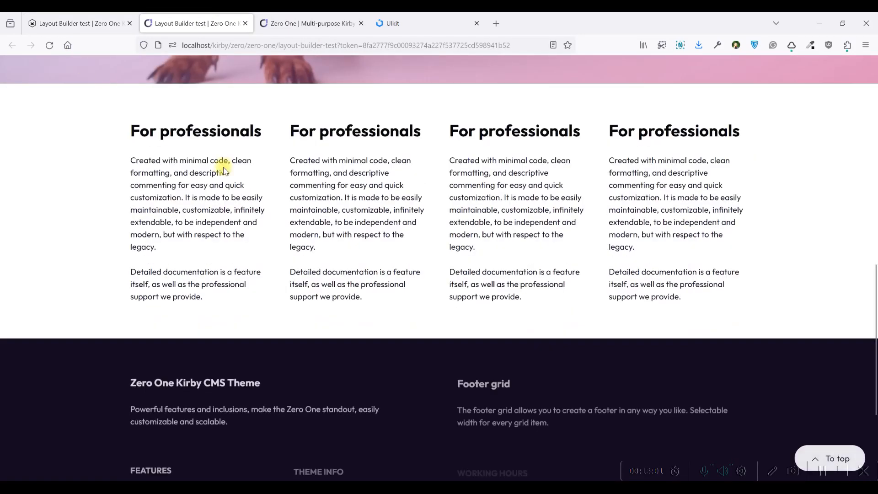
scroll(261, 238, up, 10)
scroll(261, 238, down, 7)
scroll(318, 245, down, 2)
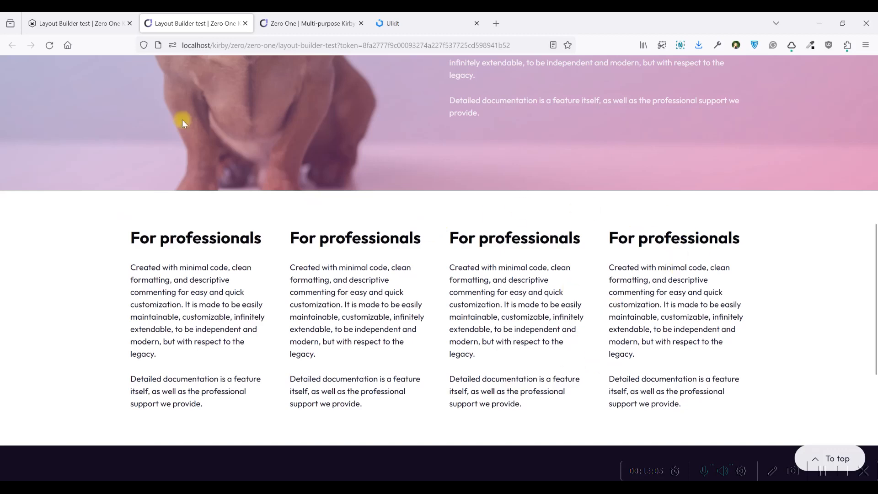
- Set the four-column layout's section size to Large, save the page and check its padding in the preview
click(78, 23)
click(625, 231)
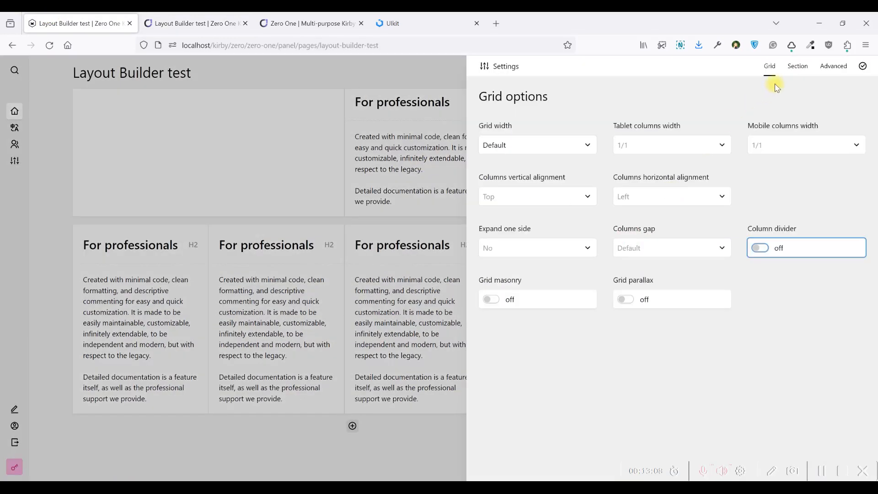
click(796, 68)
click(526, 197)
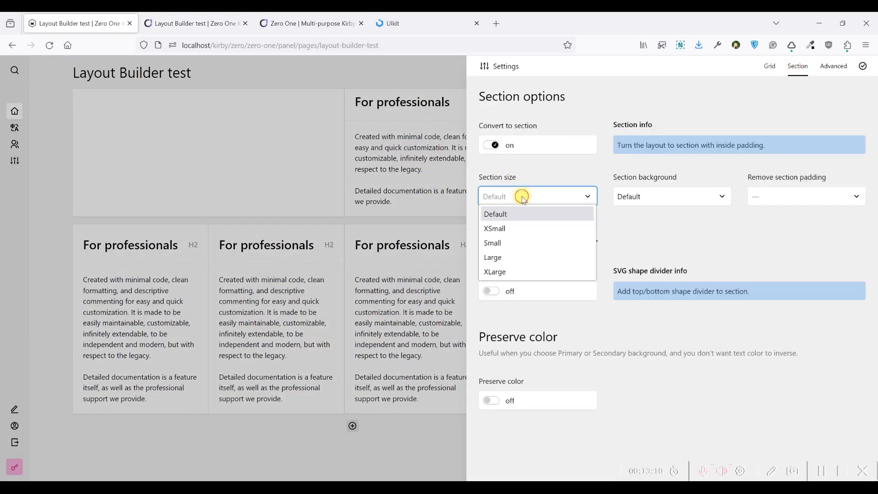
click(511, 258)
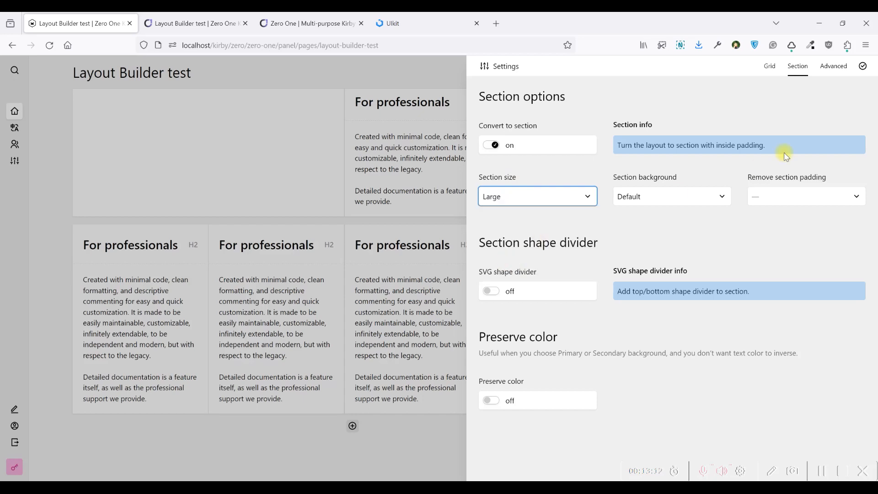
click(863, 66)
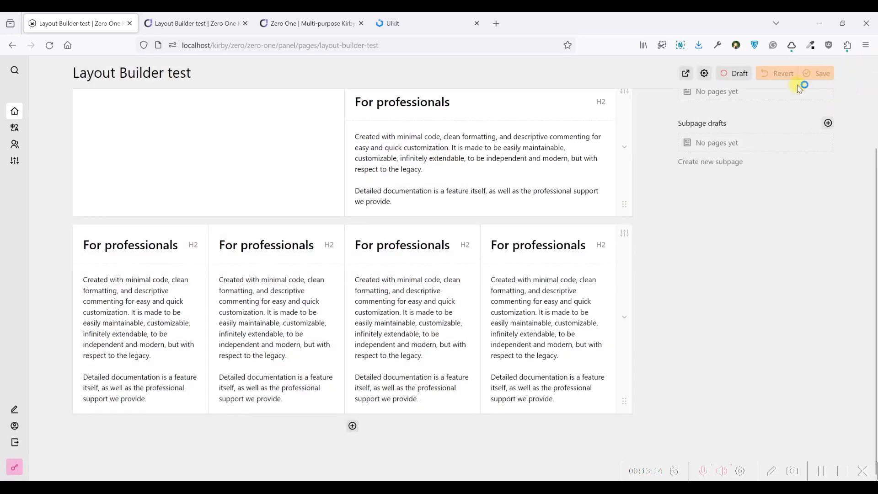
click(202, 17)
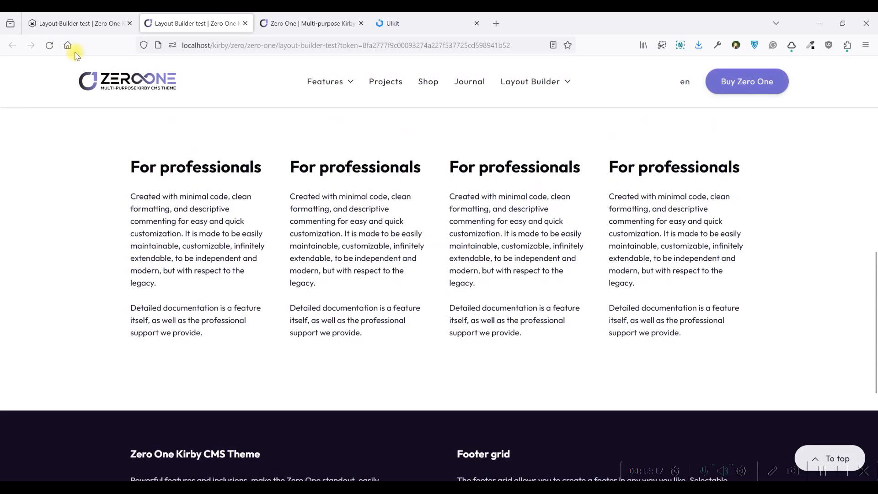
- Open the four-column layout's grid options and highlight the section's content in the preview to examine its width
click(54, 23)
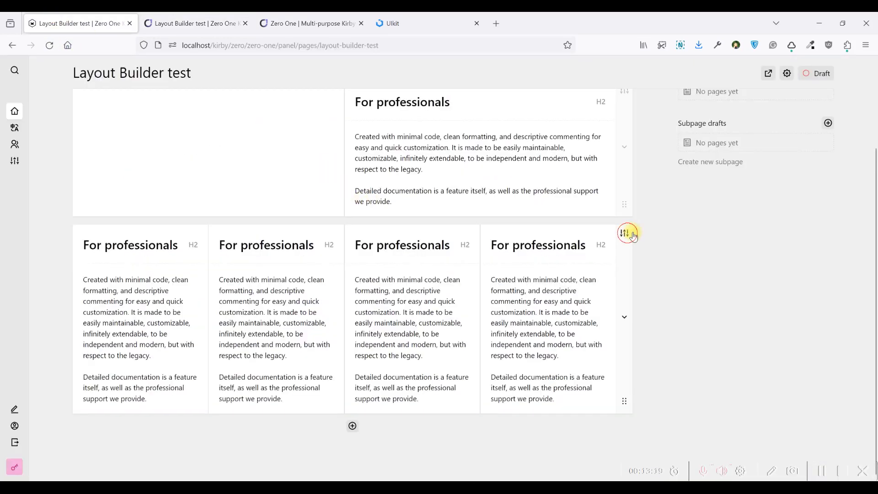
click(626, 234)
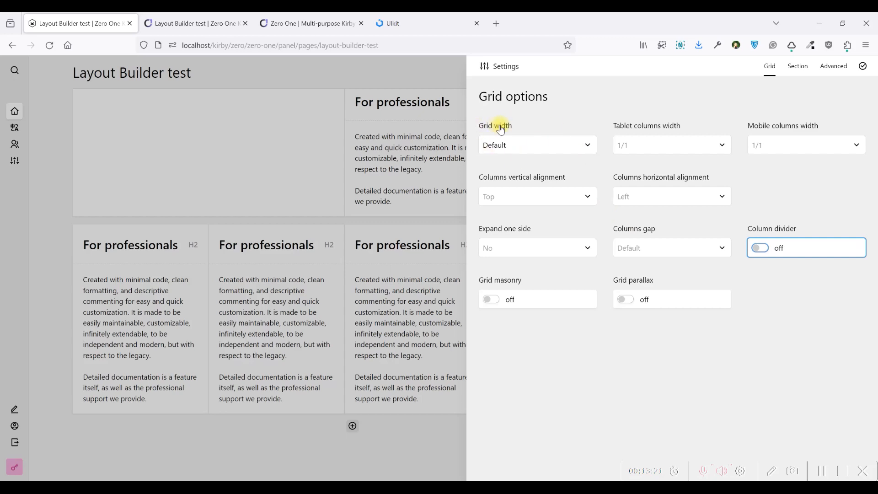
click(193, 24)
drag(133, 163, 657, 176)
drag(718, 297, 735, 338)
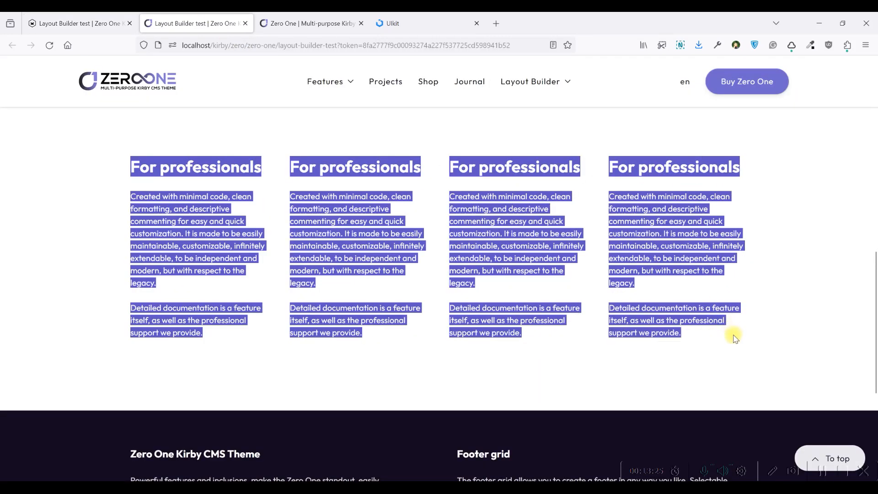
click(702, 328)
- Set the four-column layout's grid width to Large, save the page and reload the preview
click(104, 14)
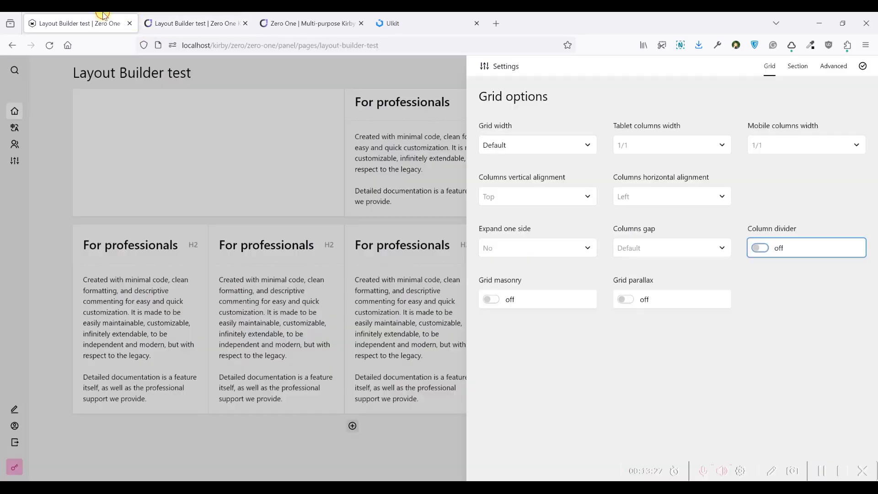
click(540, 153)
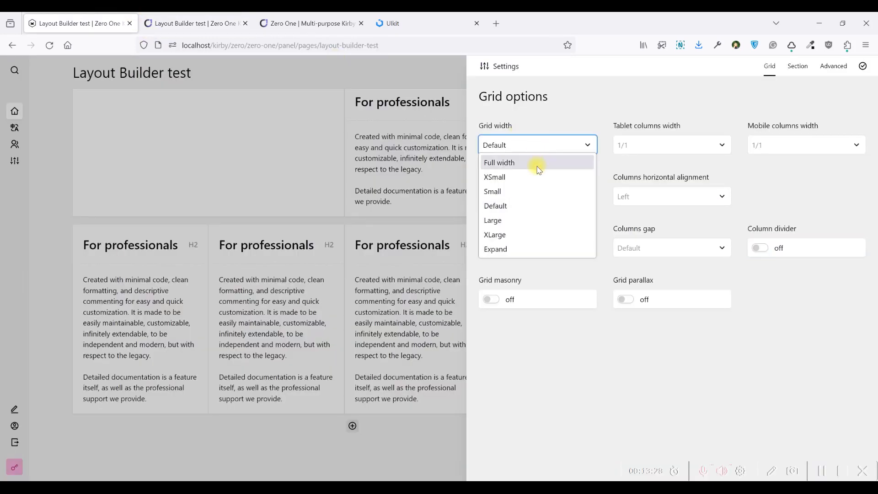
click(510, 219)
key(ctrl+s)
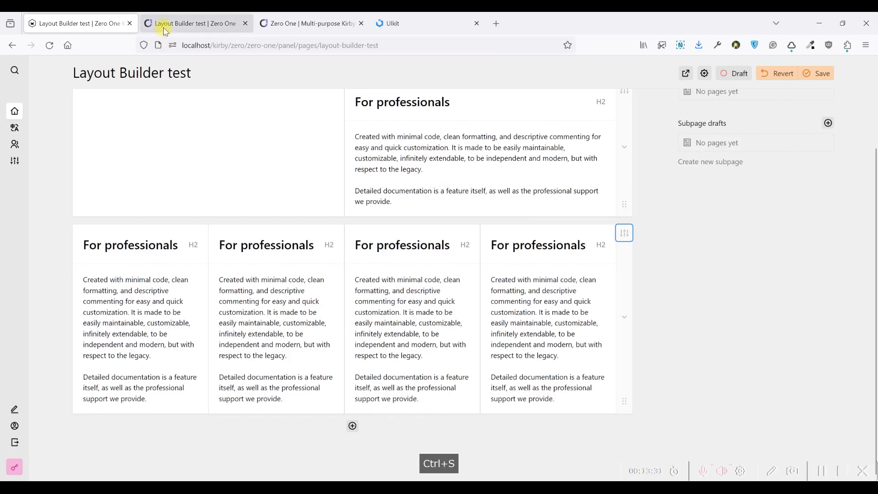
click(152, 16)
click(49, 46)
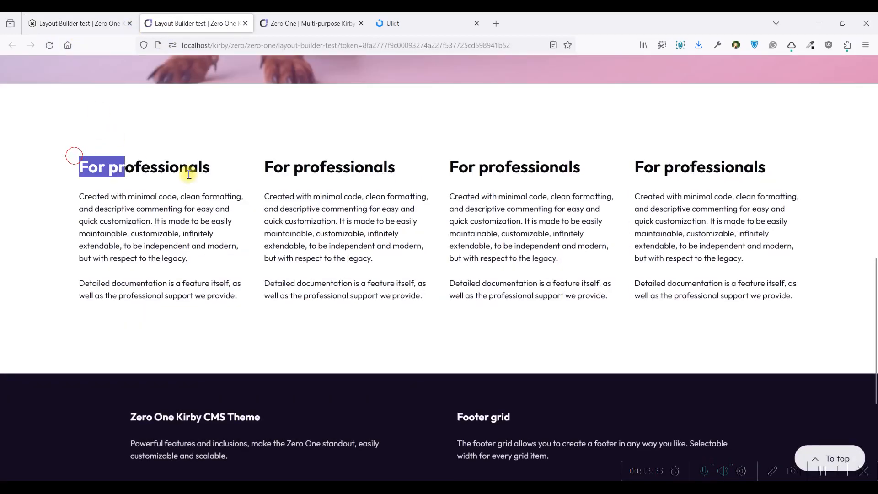
- Examine the four-column "For professionals" section on the Layout Builder test preview page at desktop width
scroll(302, 238, up, 5)
scroll(304, 251, down, 2)
drag(133, 328, 283, 328)
click(492, 348)
scroll(516, 309, down, 3)
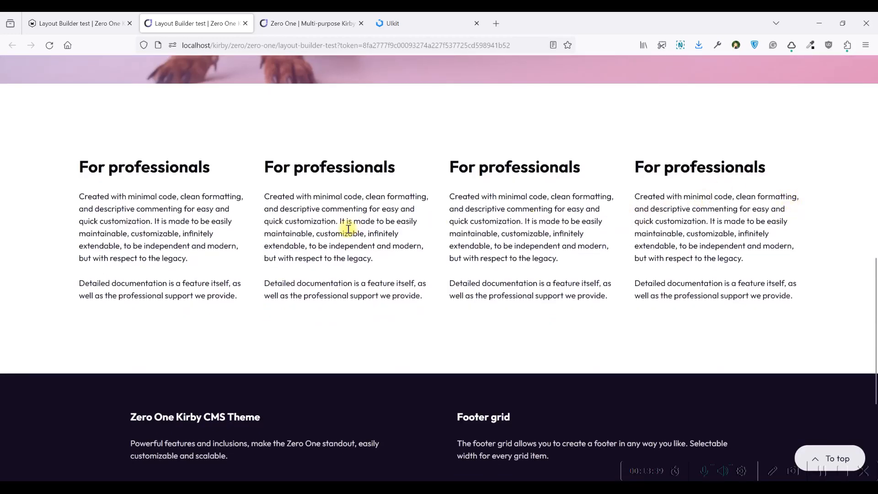
- Open the grid settings of the four-column row in the Kirby panel and review the grid width choices
click(86, 16)
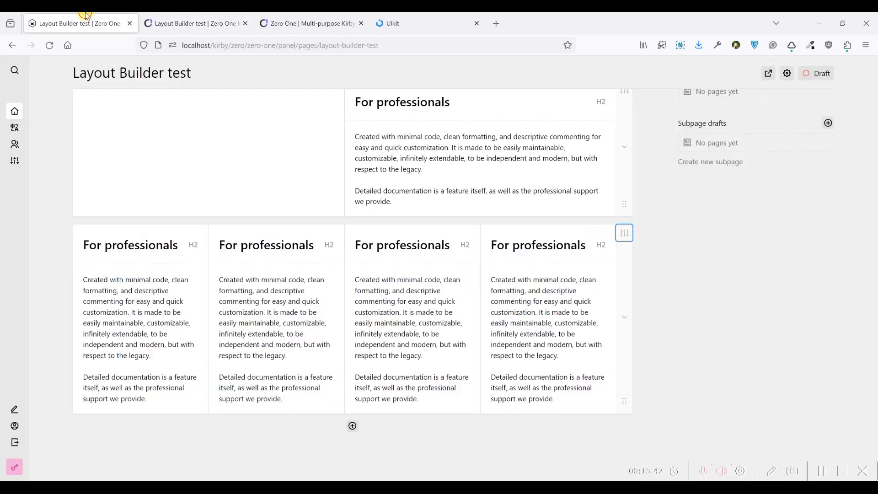
click(623, 234)
click(567, 145)
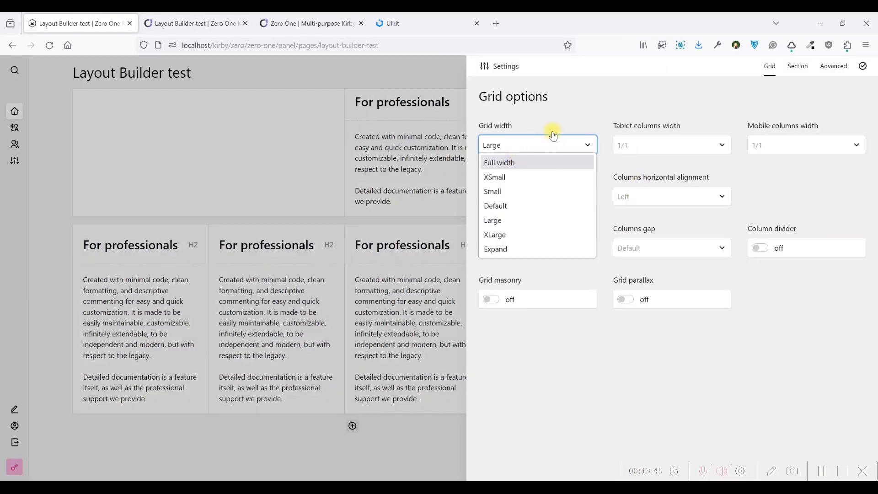
click(535, 120)
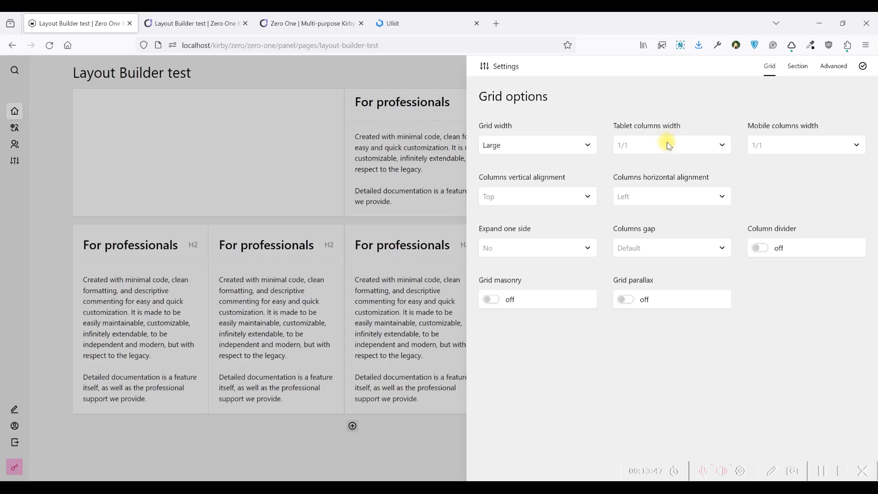
- Show the page preview in responsive design mode as an iPad with iPadOS 14.7.1
click(194, 23)
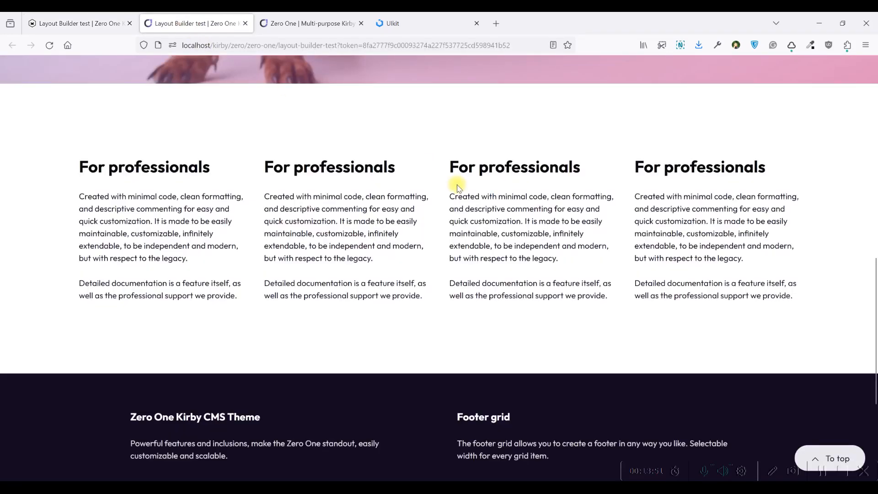
key(ctrl+shift+m)
click(283, 62)
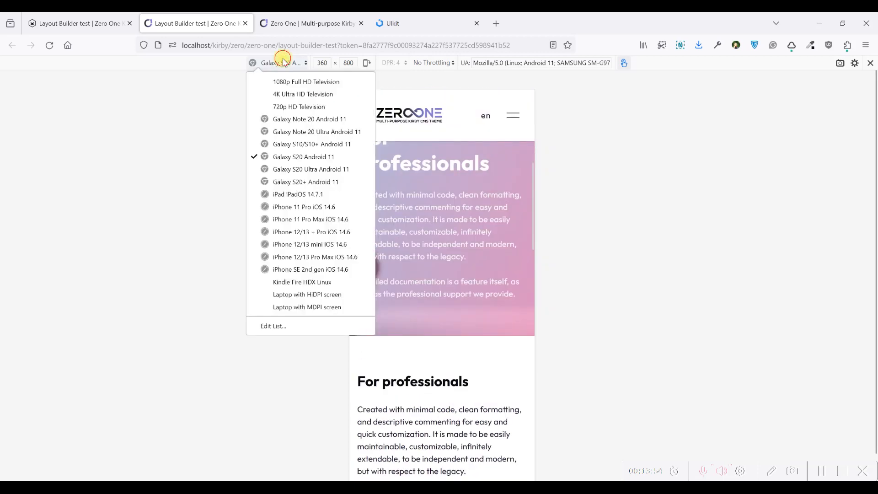
click(304, 194)
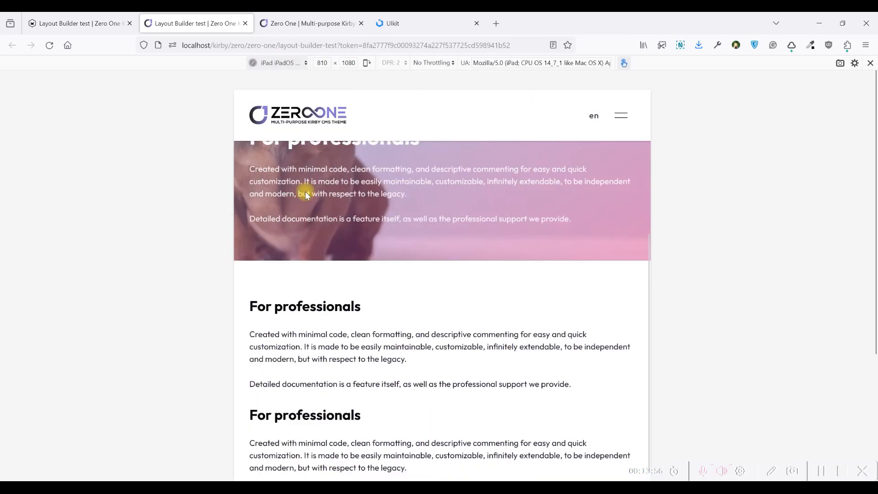
- Examine how the four "For professionals" columns are arranged in the tablet preview
scroll(316, 216, down, 2)
drag(259, 194, 399, 265)
scroll(399, 265, down, 4)
scroll(397, 263, down, 3)
scroll(394, 259, up, 7)
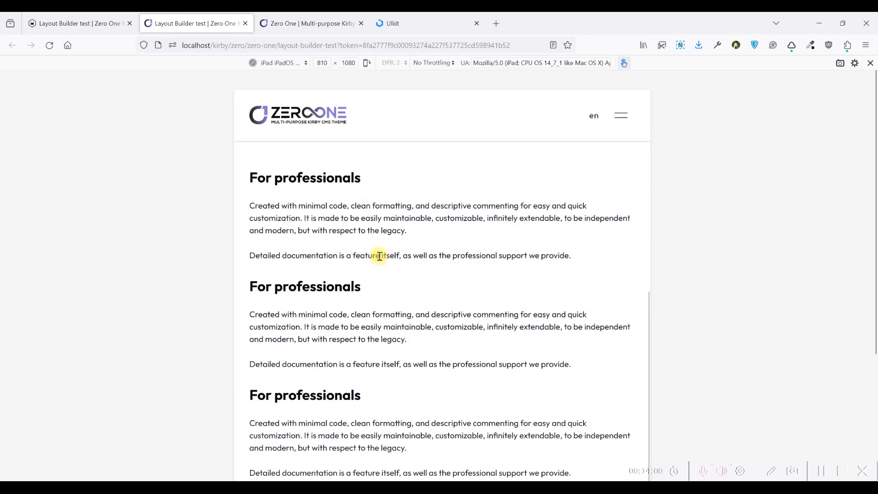
scroll(293, 265, down, 3)
scroll(307, 229, down, 2)
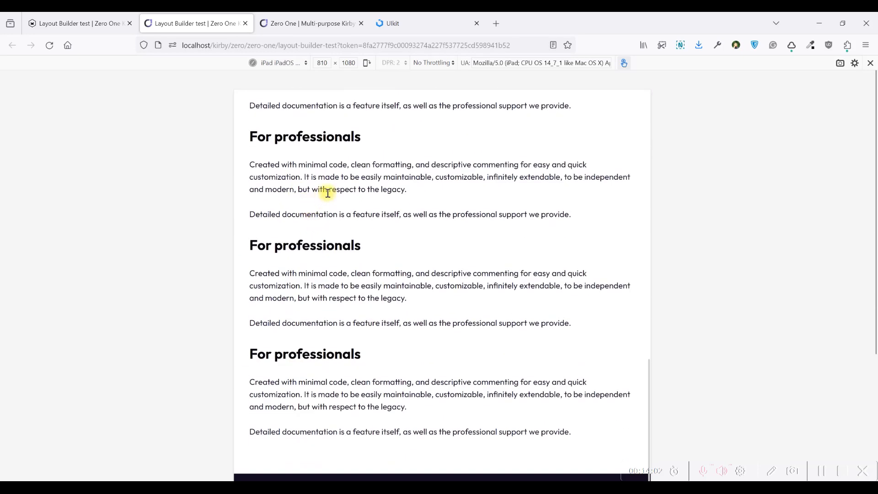
- Set the four-column row's tablet columns width to 1/2 in the Kirby panel and save the page
click(98, 14)
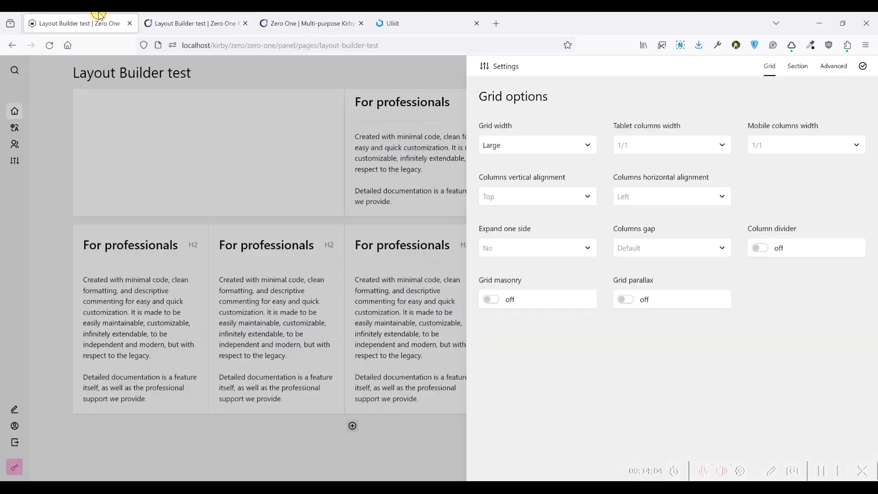
click(641, 147)
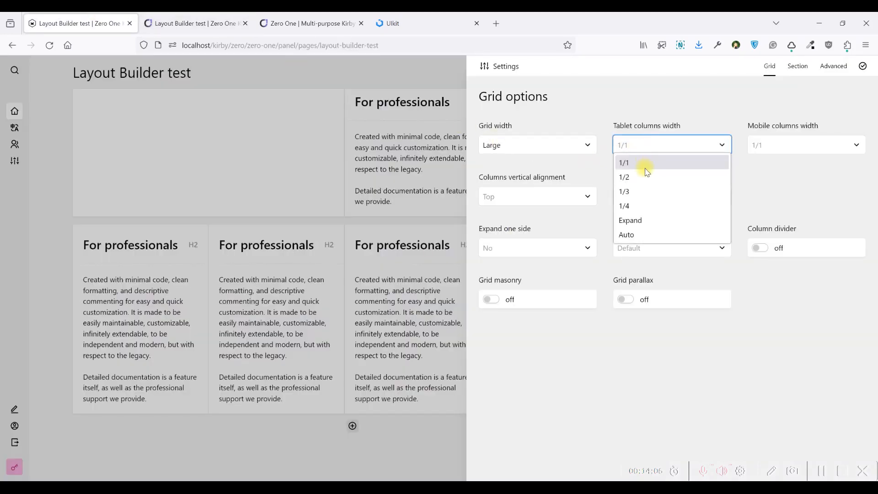
click(646, 165)
key(ctrl+s)
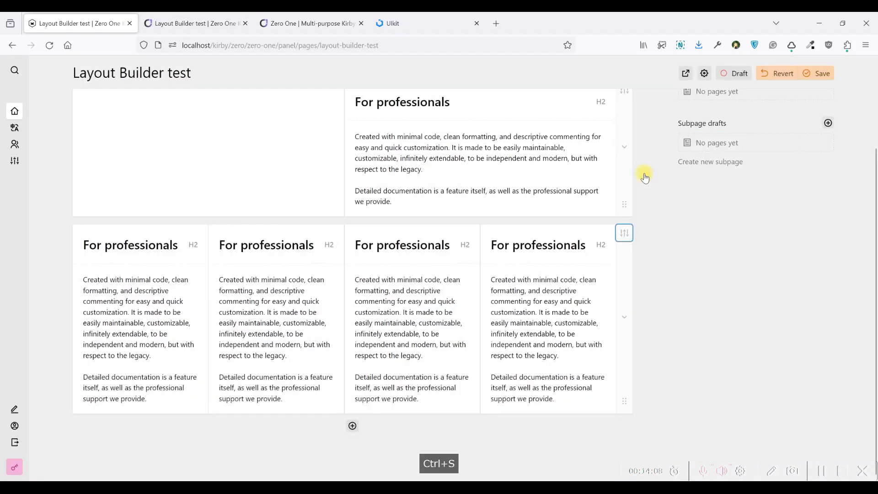
- Reload the tablet preview and check the column arrangement with the half-width setting
click(178, 23)
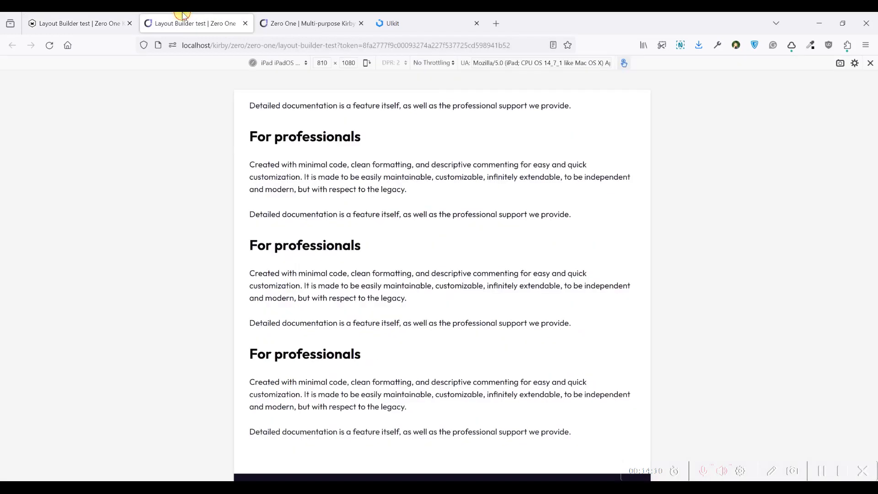
click(49, 45)
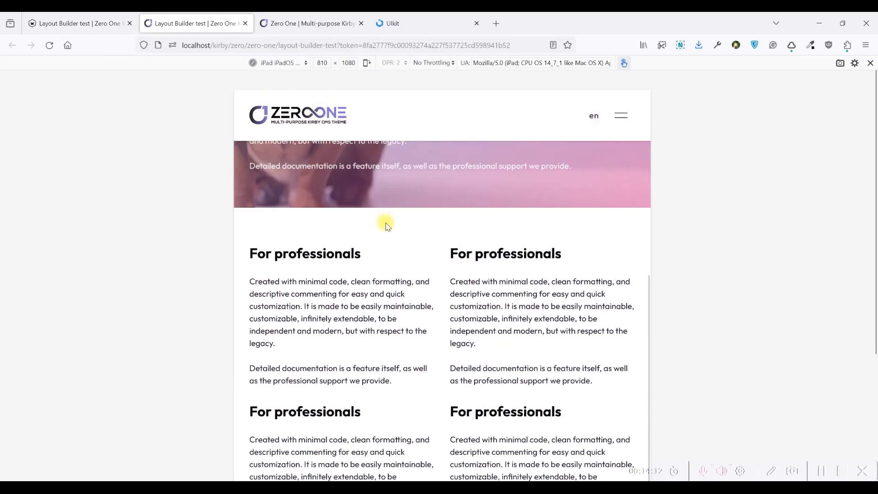
scroll(517, 335, down, 1)
scroll(520, 335, up, 2)
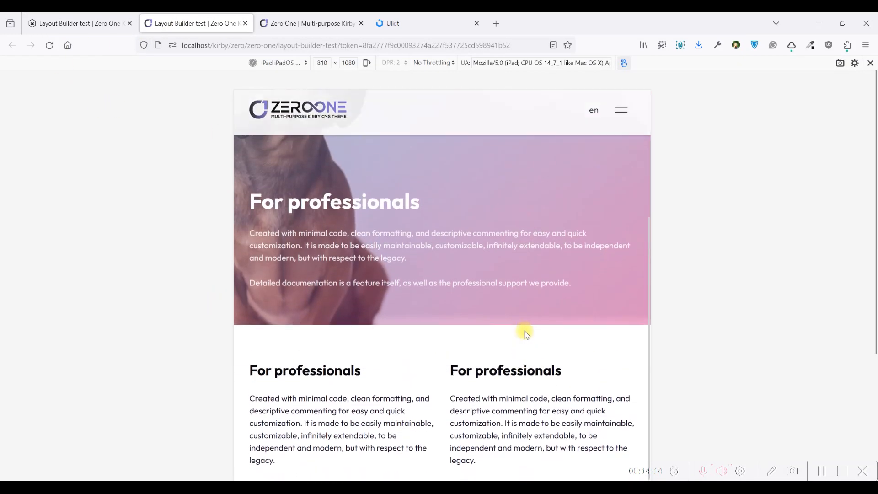
scroll(524, 330, down, 4)
scroll(520, 310, up, 3)
scroll(520, 310, up, 5)
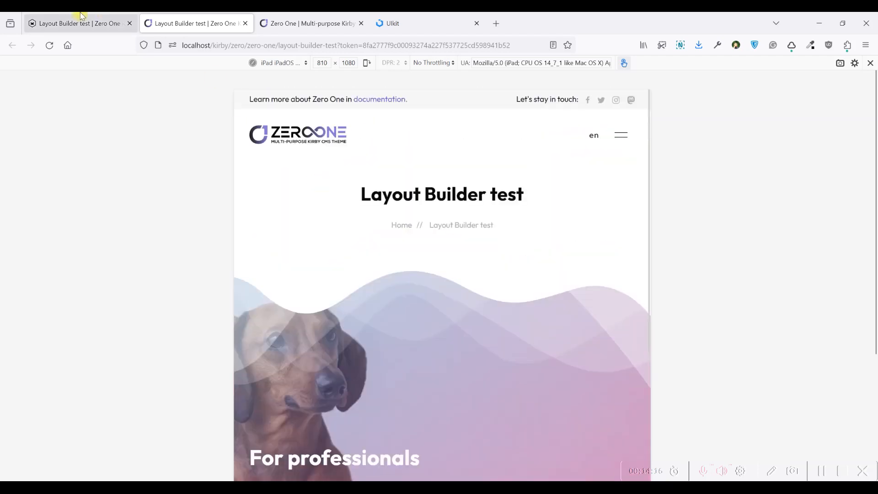
- Reopen the four-column row's grid settings and review the mobile columns width choices
click(64, 21)
click(624, 232)
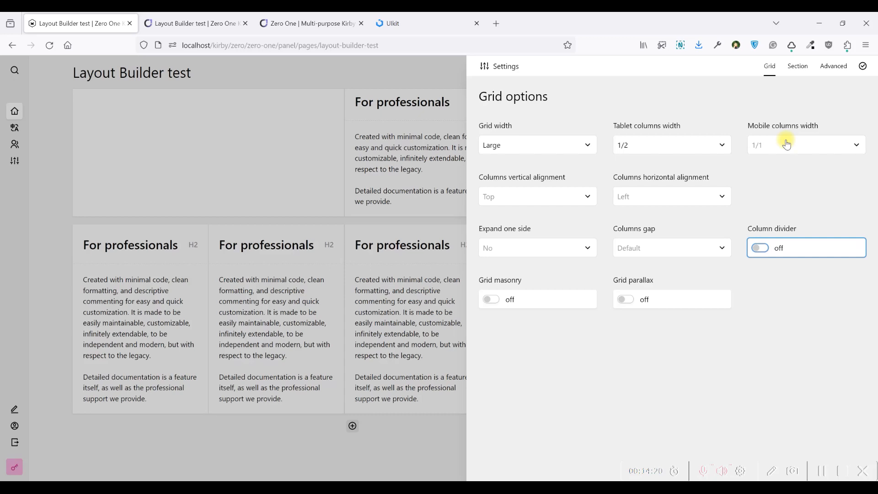
click(786, 145)
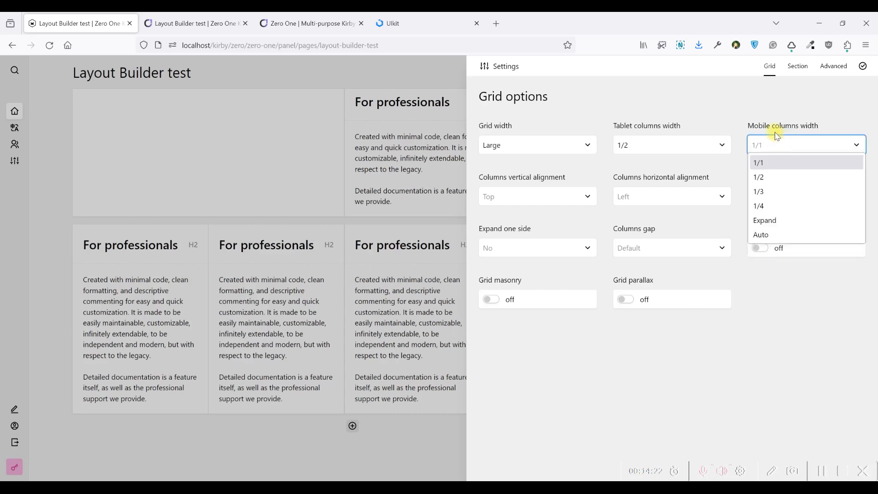
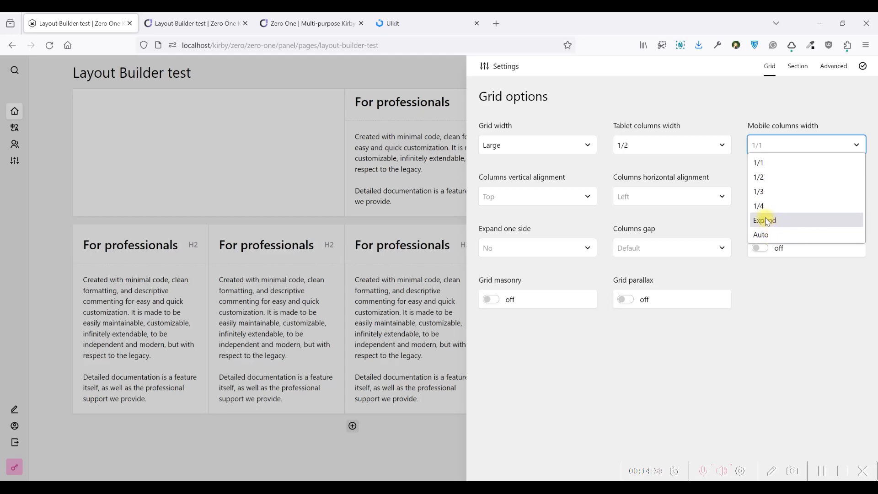
click(693, 103)
- Set the row's tablet columns width to Expand and save the page
click(689, 146)
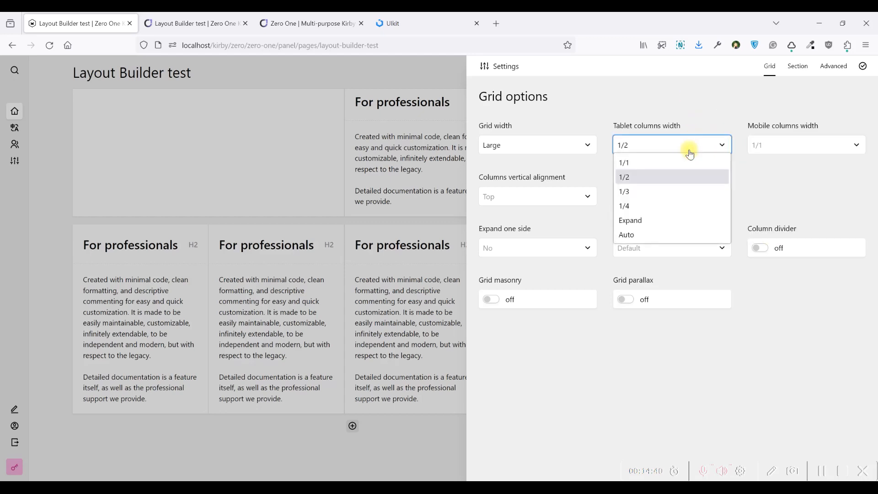
click(644, 220)
key(ctrl+s)
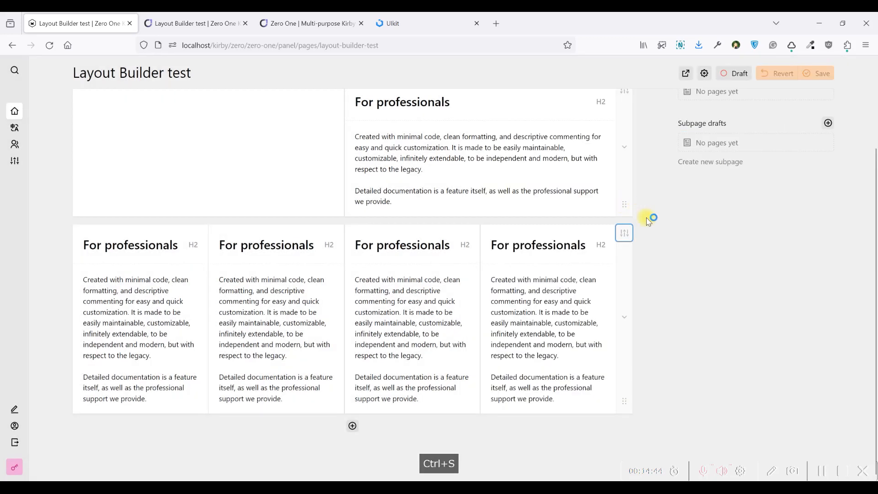
- Reload the tablet preview and examine the four columns with the Expand setting
click(183, 23)
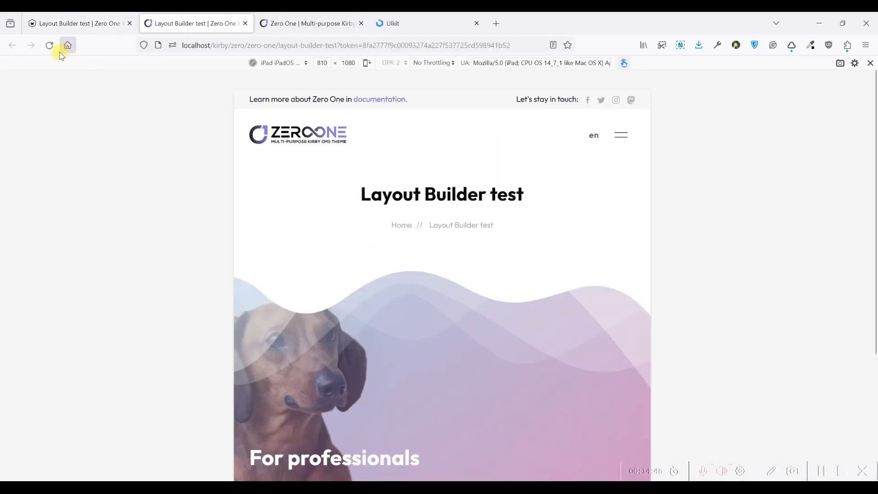
click(53, 45)
scroll(345, 182, down, 10)
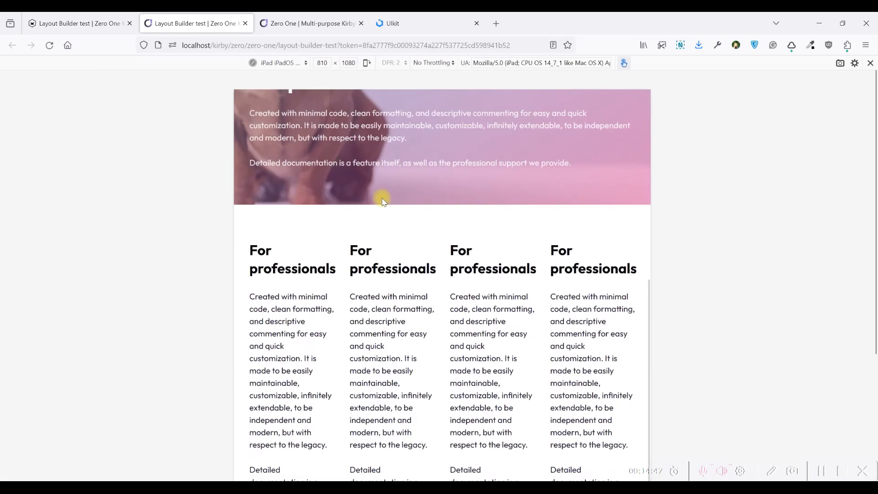
drag(447, 148, 599, 229)
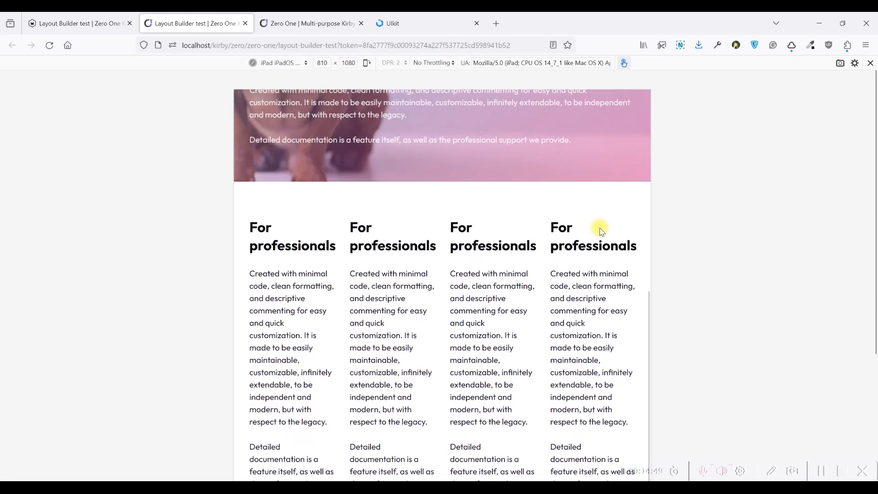
drag(604, 261, 530, 243)
drag(402, 200, 248, 259)
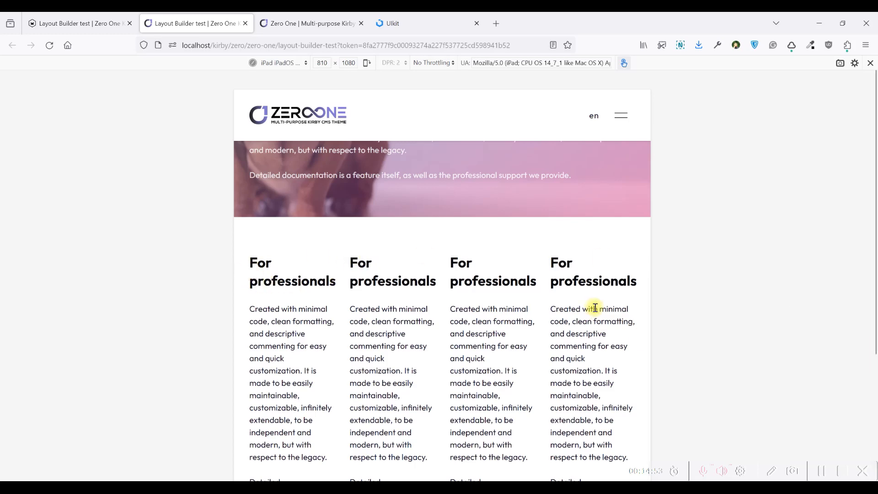
- Return to the four-column row's grid settings and set the tablet columns width back to 1/2
click(77, 23)
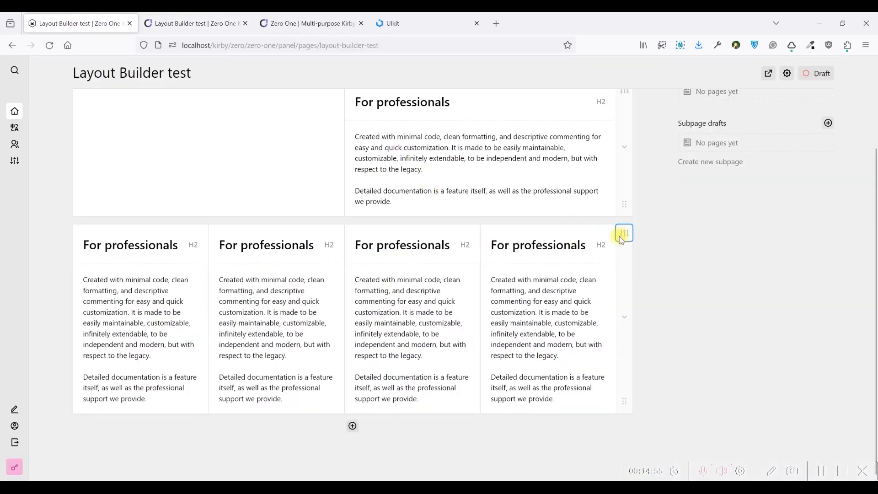
click(626, 233)
click(691, 145)
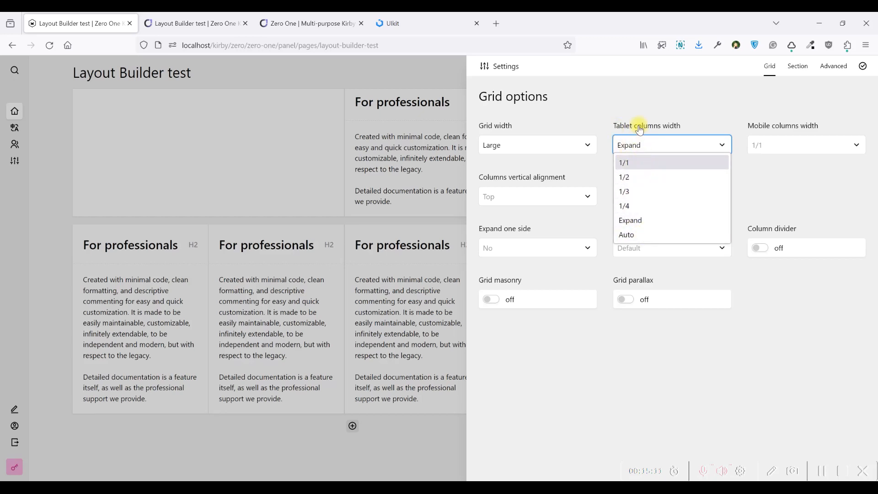
click(626, 177)
click(617, 108)
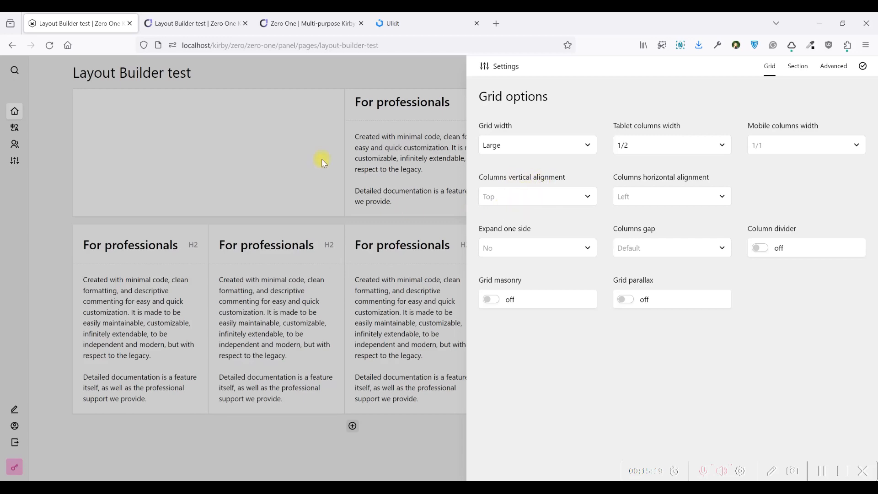
- Turn off responsive design mode in the preview, then return to the page editor and close the grid settings
click(215, 24)
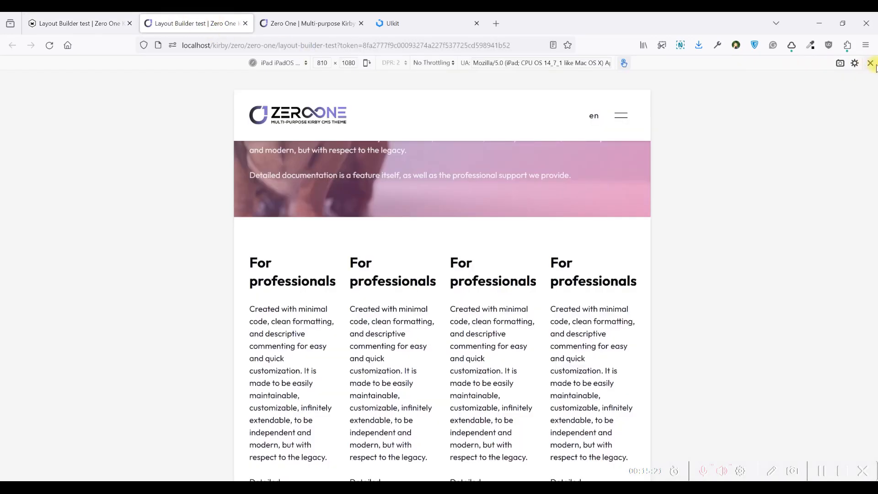
click(871, 63)
click(71, 18)
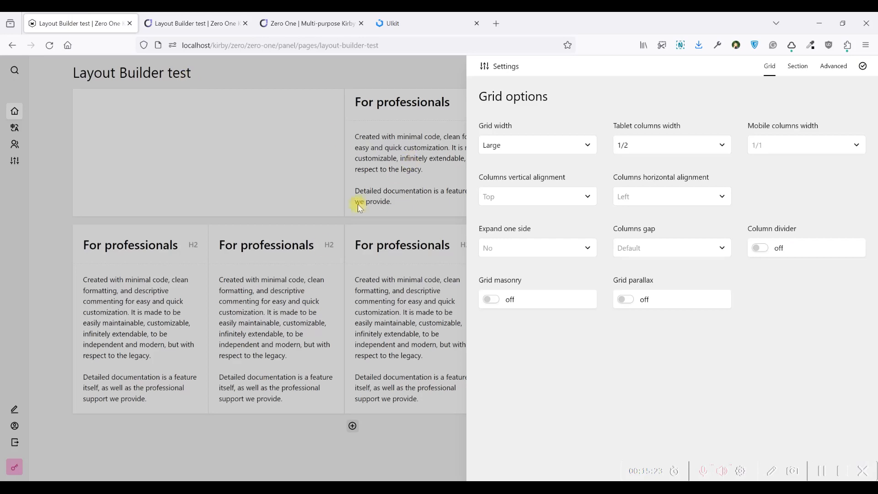
click(358, 202)
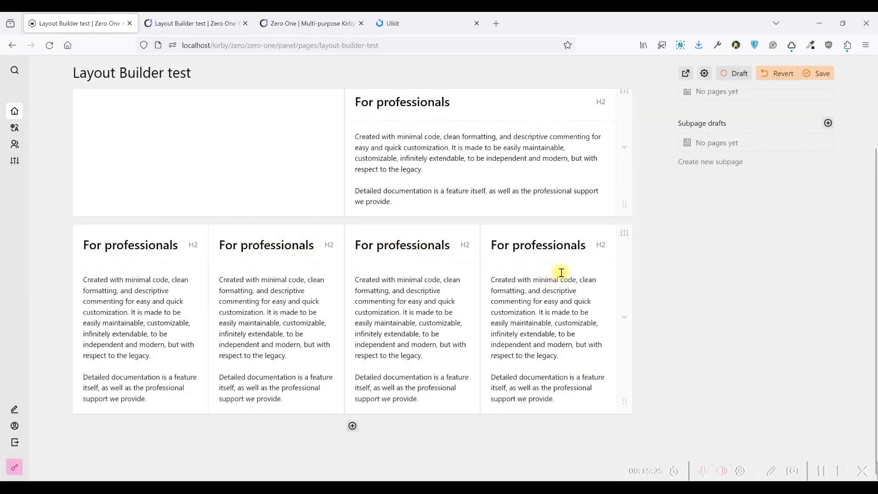
- Delete the heading and text blocks from the fourth column of the four-column row
click(526, 243)
click(572, 221)
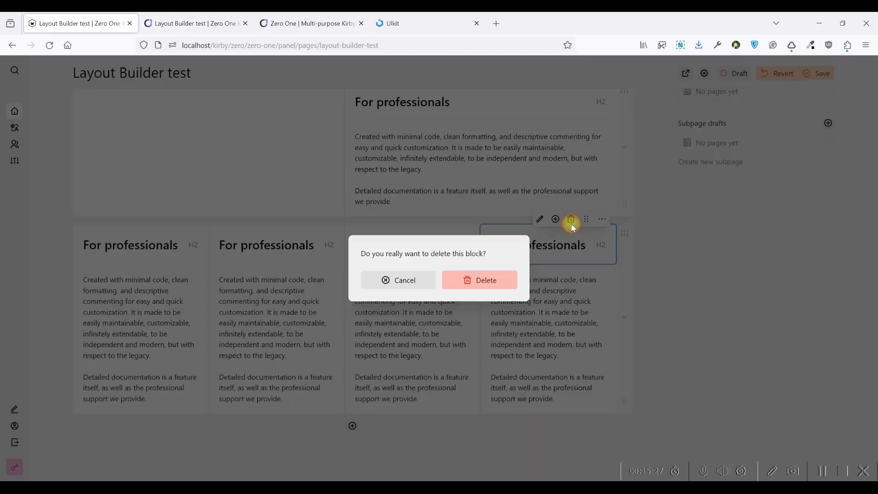
click(489, 279)
click(550, 273)
click(572, 220)
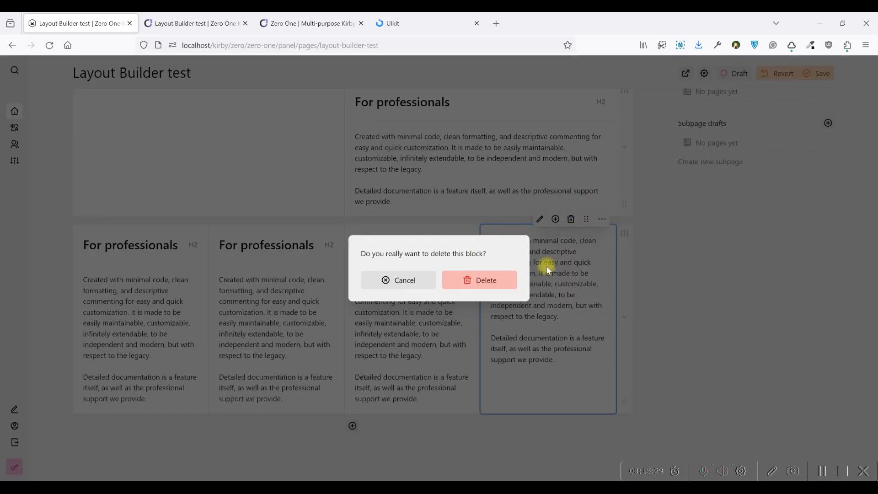
click(500, 280)
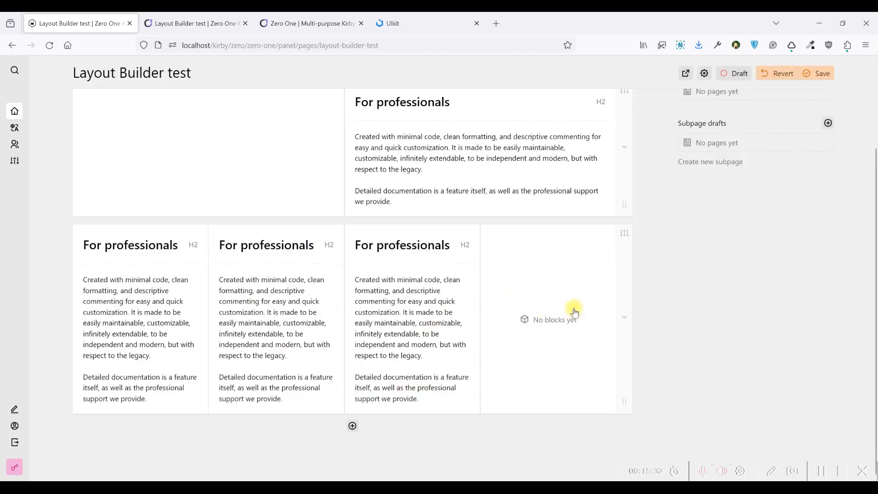
- Add an Image block to the empty fourth column and upload the close-up photo of the woman holding two puppies
click(549, 324)
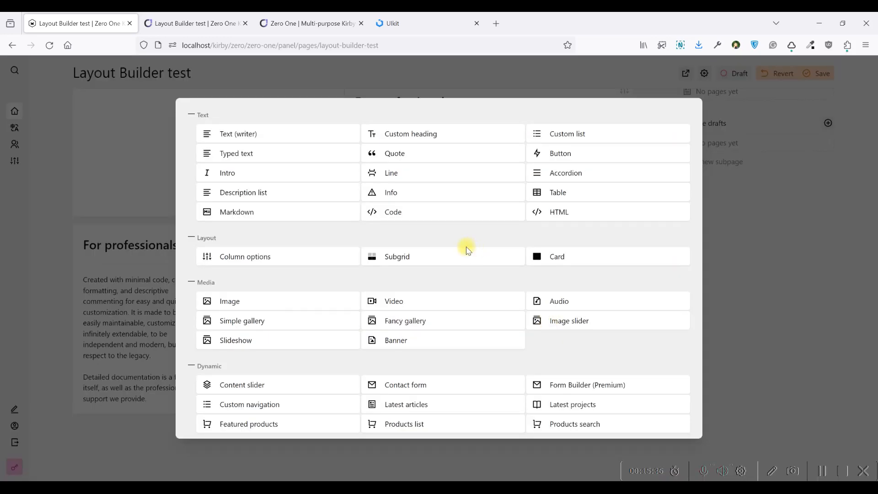
click(265, 301)
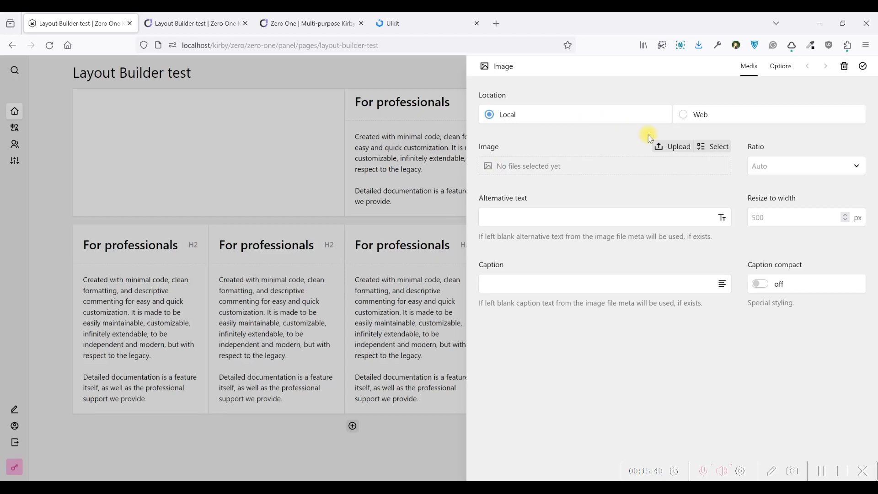
click(670, 147)
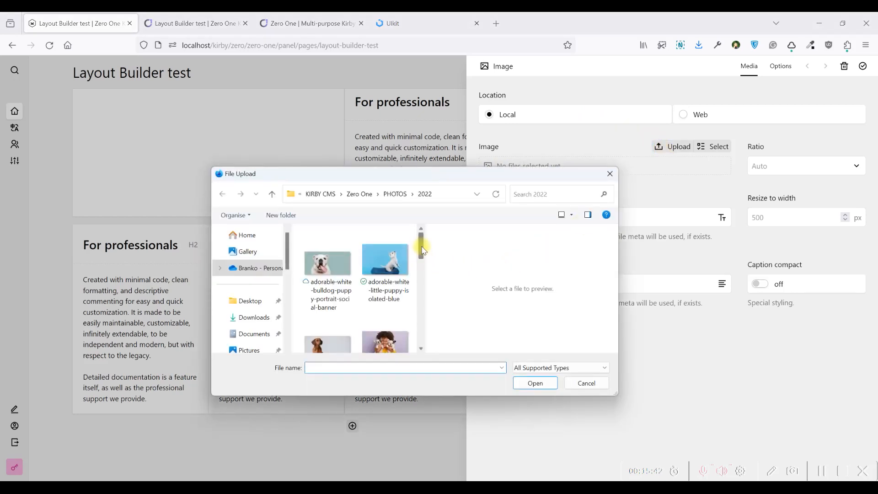
mouse_move(424, 250)
mouse_down()
mouse_move(422, 270)
mouse_move(421, 259)
mouse_up()
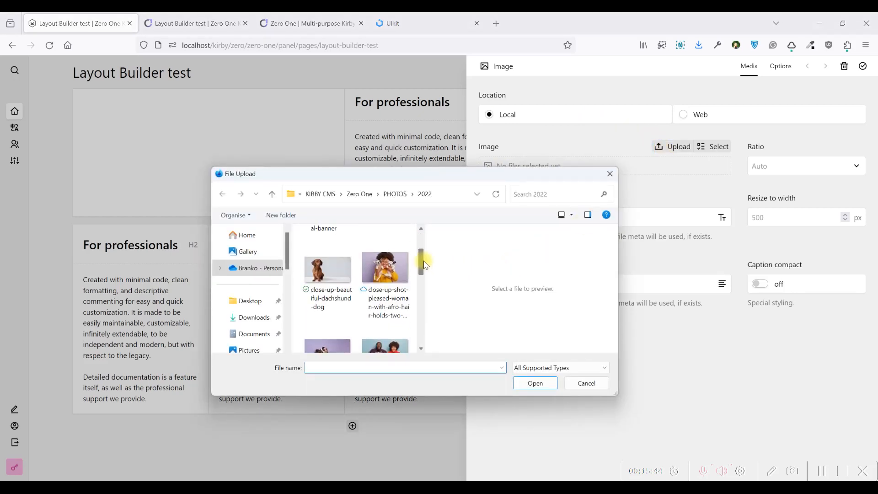
click(390, 273)
click(539, 385)
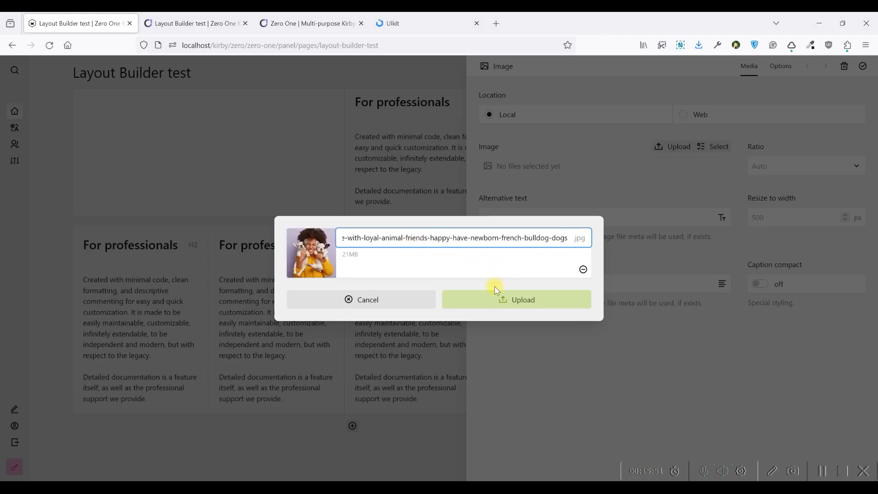
click(483, 301)
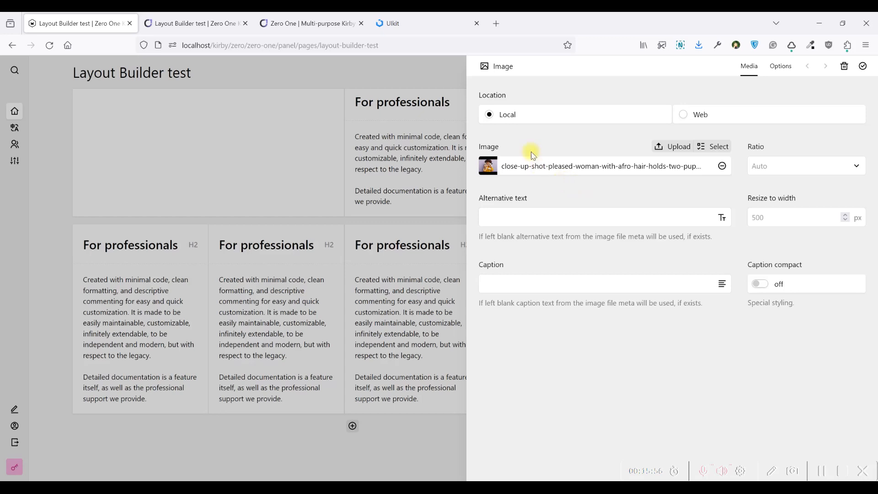
- Set the image block's ratio to 5:7, close its settings and save the page
click(776, 167)
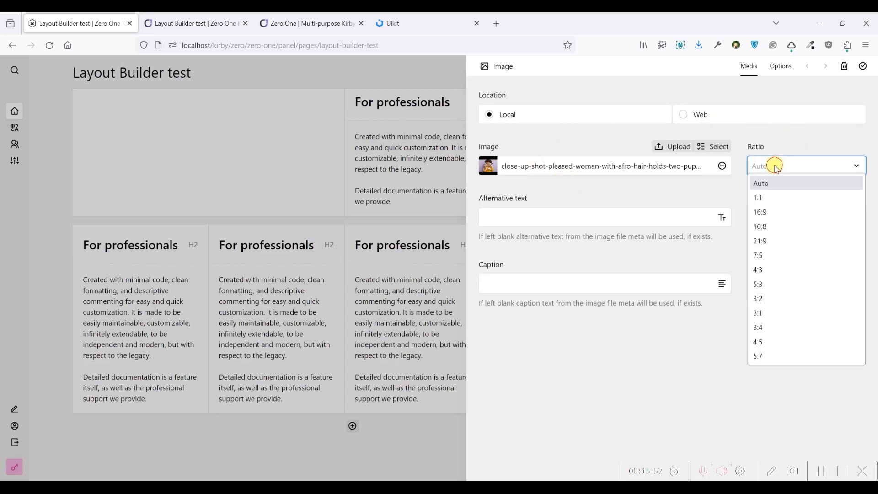
click(769, 355)
click(864, 67)
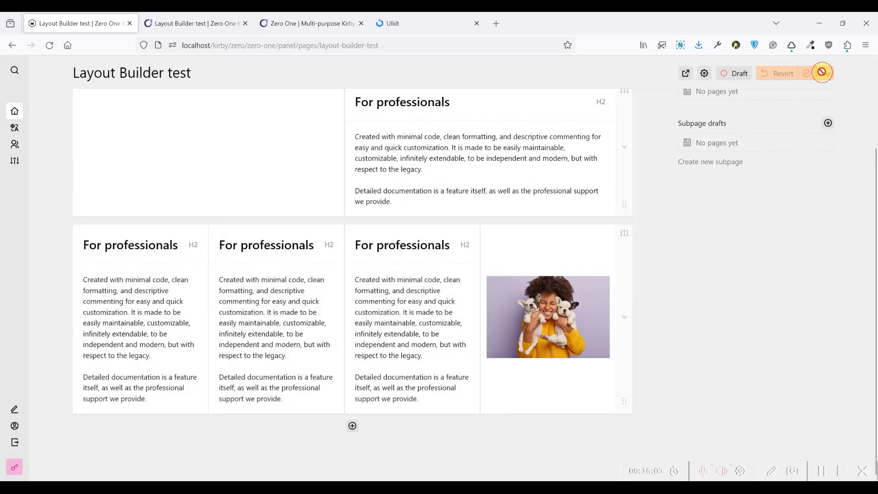
- Reload the page preview and examine the image beside the three text columns in the four-column row
click(160, 22)
click(50, 46)
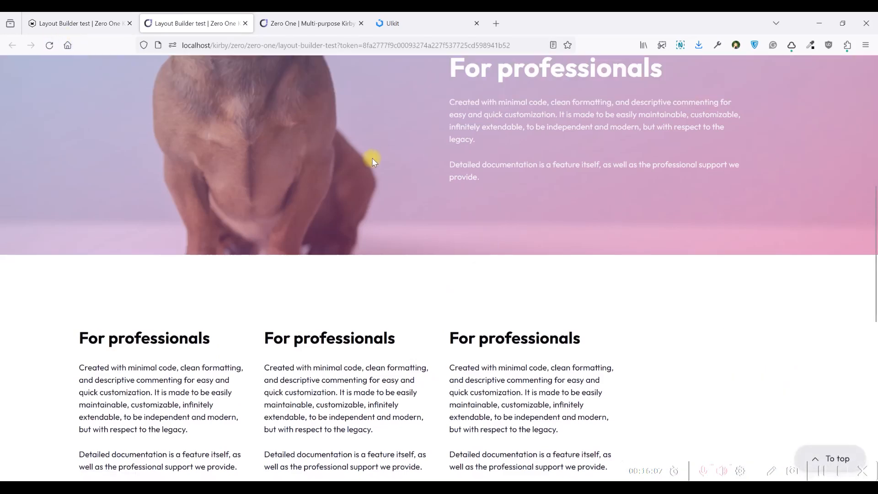
scroll(373, 159, down, 5)
scroll(506, 180, up, 5)
scroll(742, 202, down, 2)
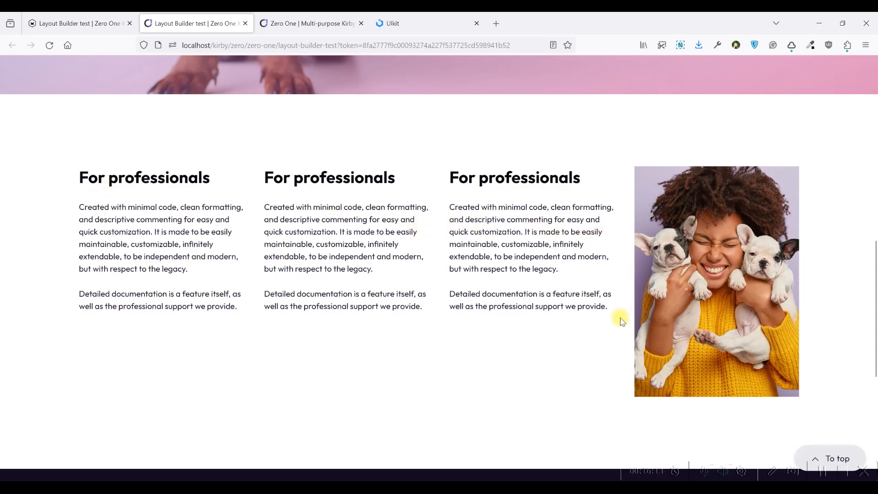
- Set the four-column row's columns vertical alignment to Middle, save the page and check the reloaded preview
click(73, 17)
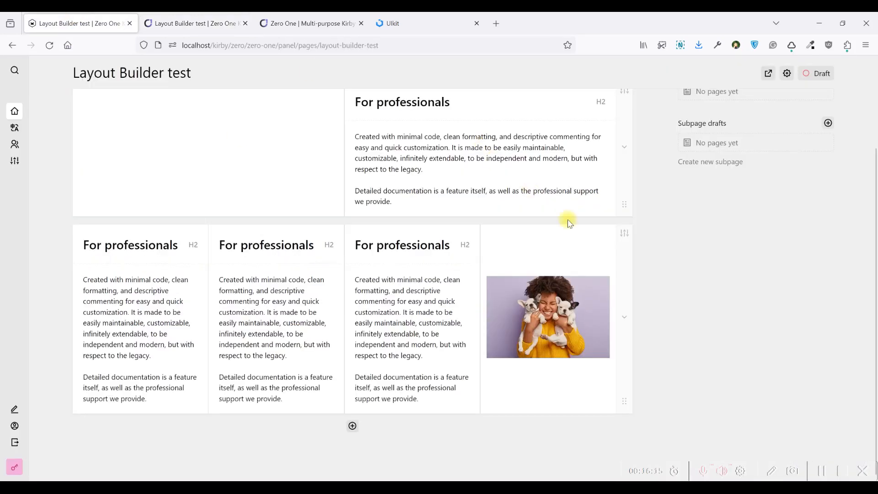
click(624, 236)
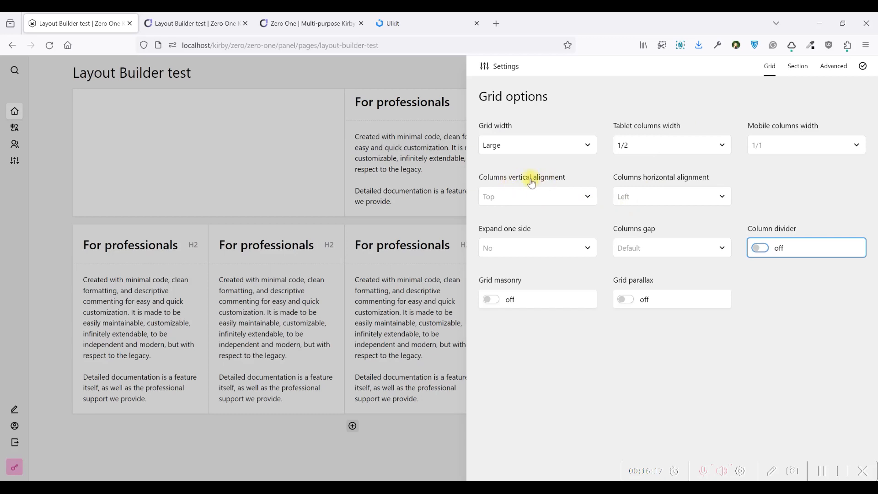
key(ctrl+Tab)
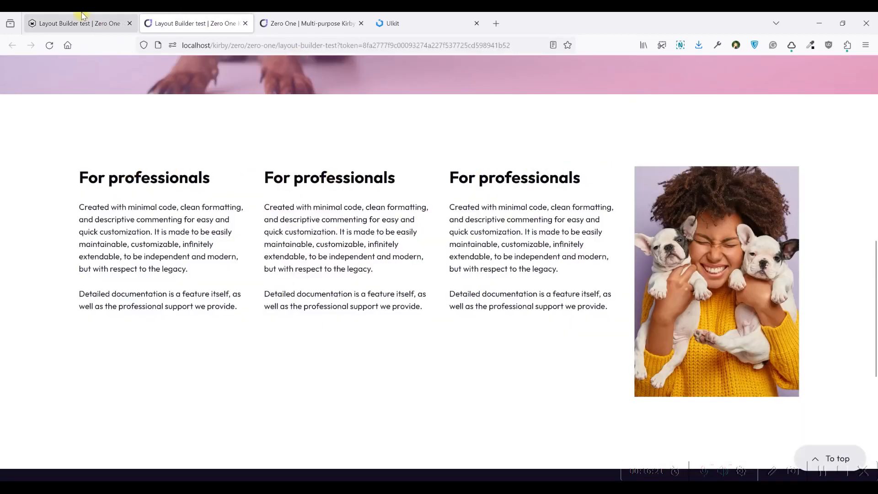
key(ctrl+shift+Tab)
click(521, 194)
click(525, 229)
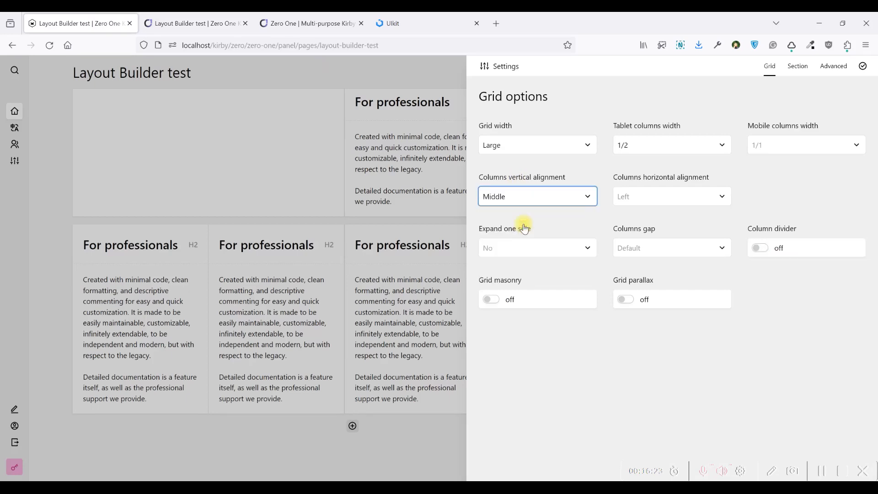
key(ctrl+s)
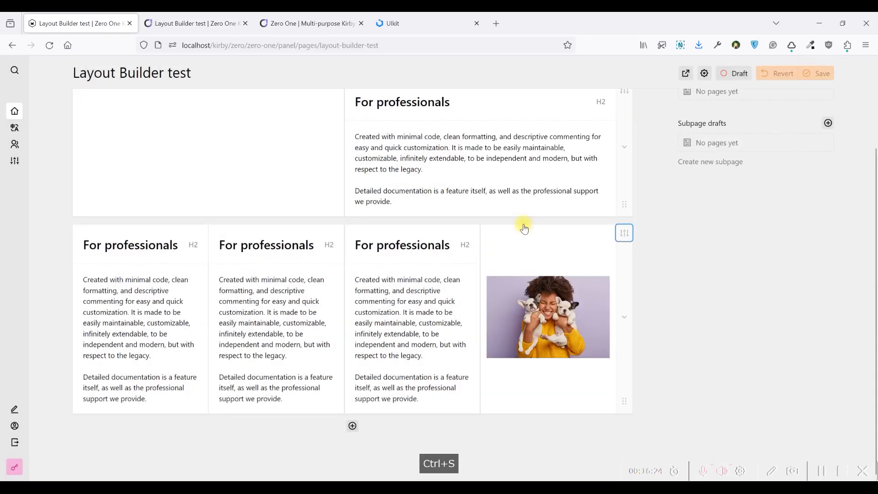
click(163, 17)
click(50, 45)
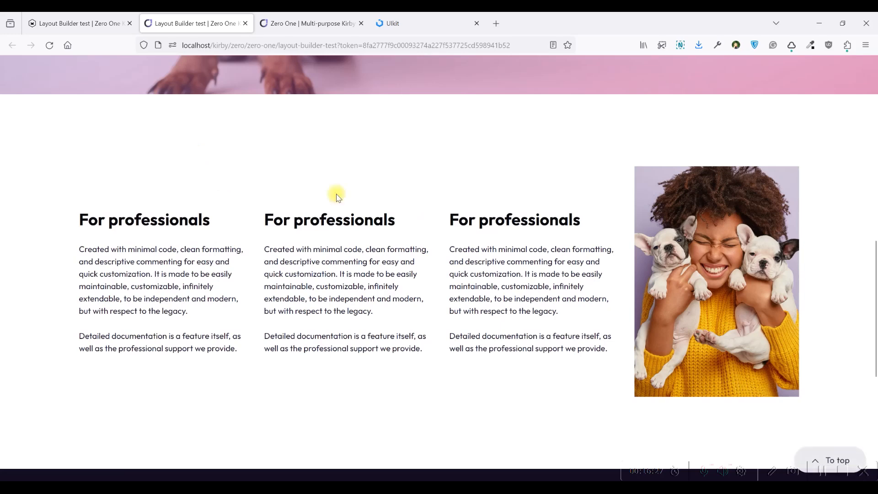
- Change the four-column row's columns vertical alignment to Bottom, save the page and reload the preview
click(75, 23)
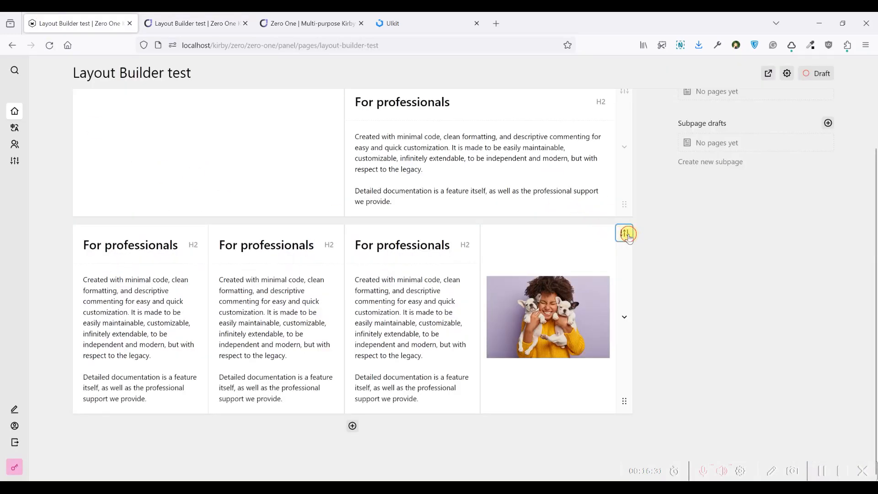
click(625, 234)
click(587, 197)
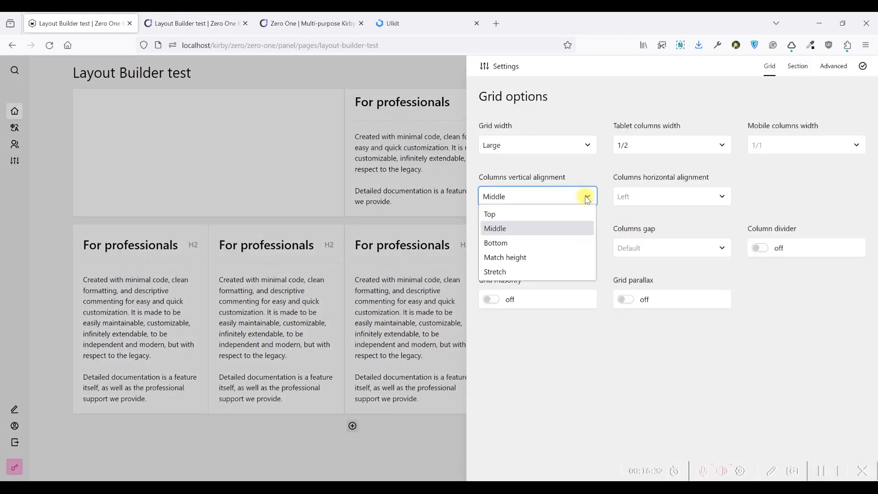
click(524, 247)
key(ctrl+s)
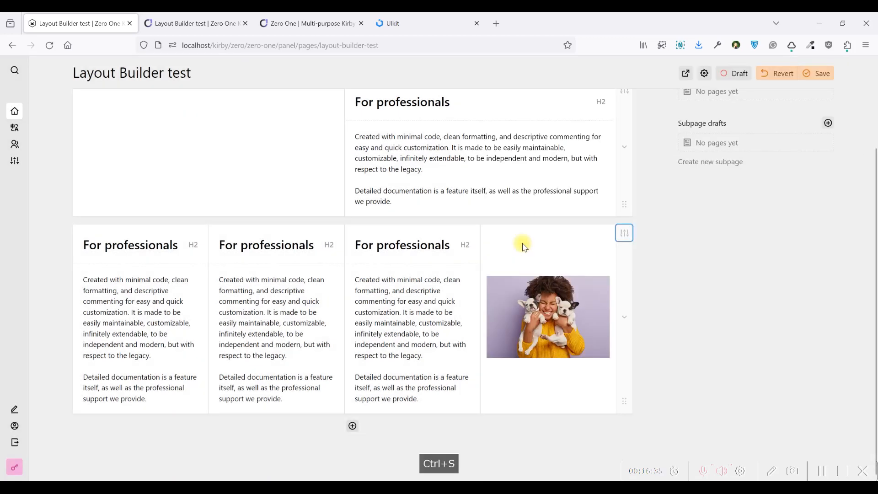
click(168, 20)
click(48, 46)
- Change the four-column row's columns vertical alignment to Match height, save the page and examine the reloaded preview
click(91, 15)
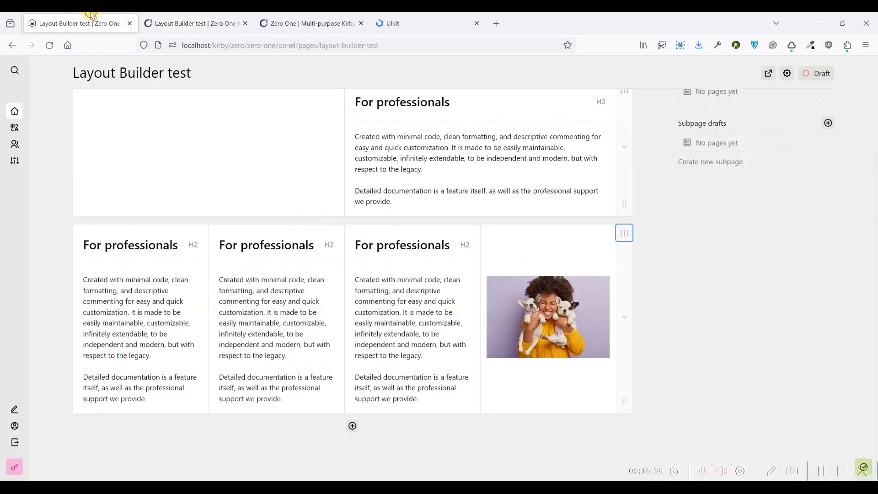
click(624, 232)
click(550, 197)
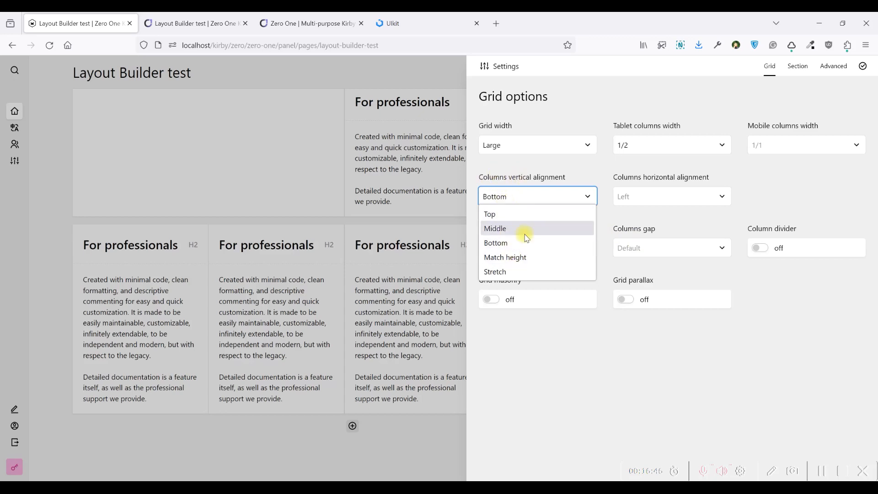
click(513, 257)
key(ctrl+s)
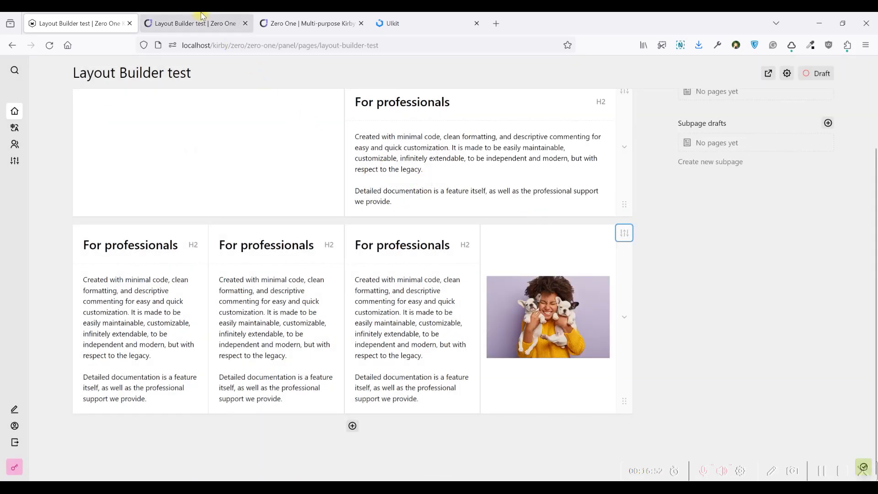
click(212, 22)
click(50, 45)
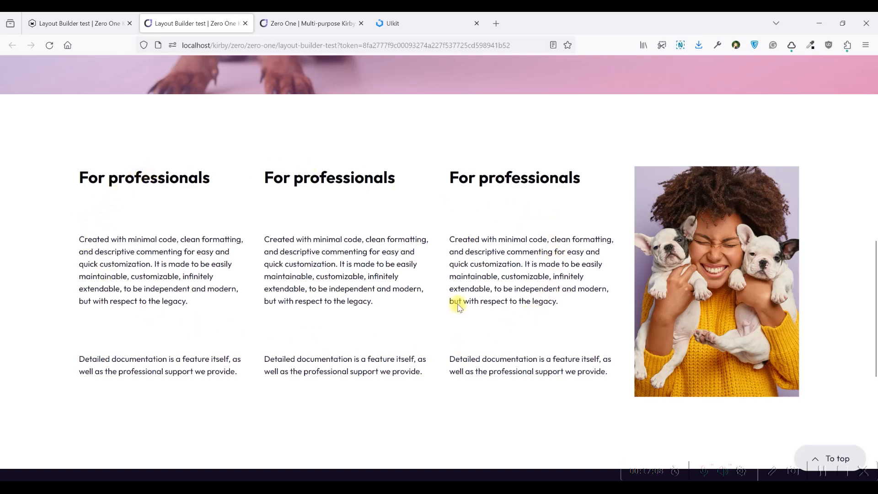
- Change the four-column row's columns vertical alignment to Stretch, save the page and check the reloaded preview
click(76, 24)
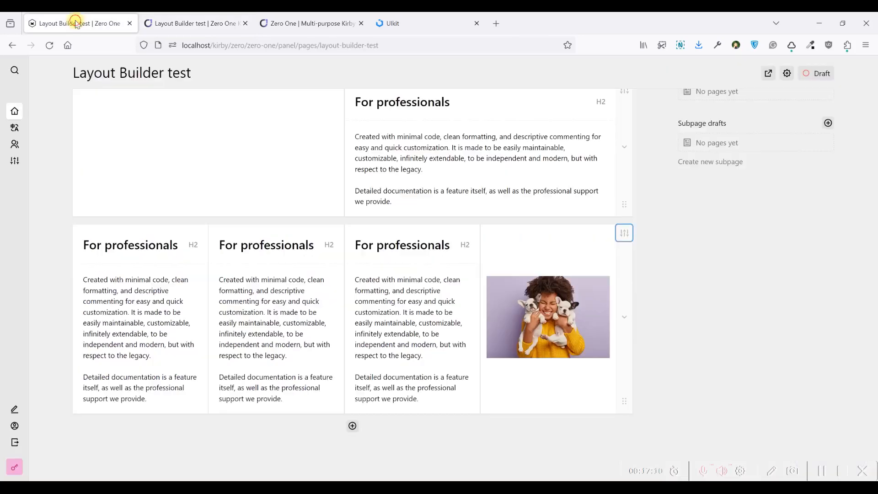
click(624, 235)
click(553, 197)
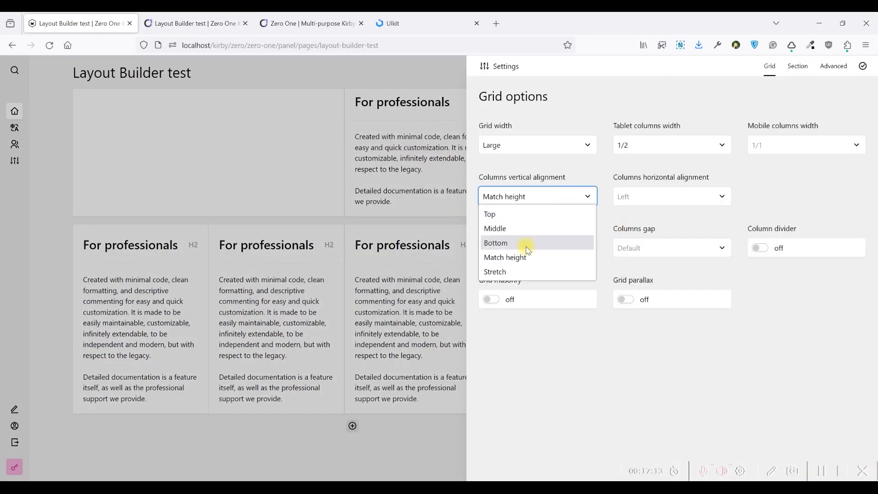
click(518, 268)
key(ctrl+s)
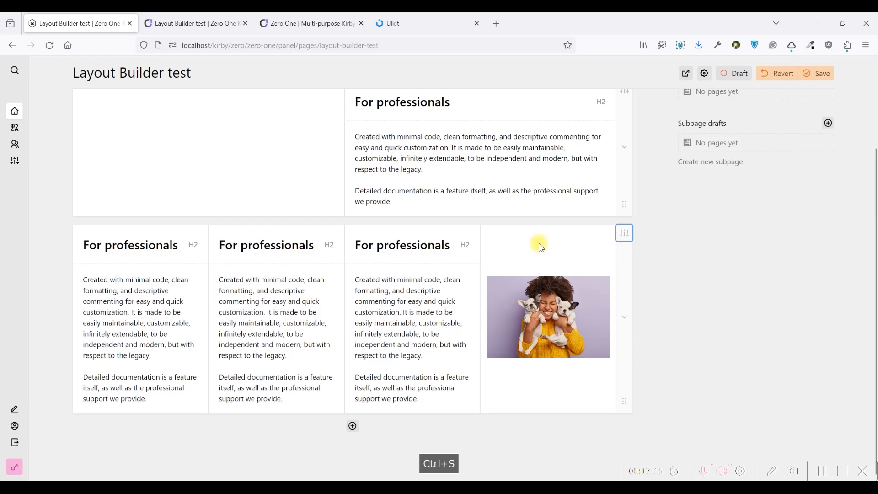
click(197, 23)
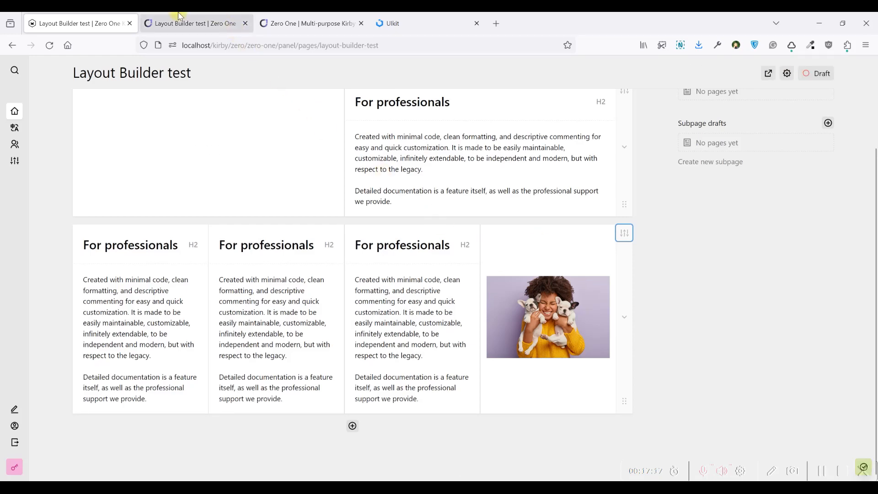
click(49, 44)
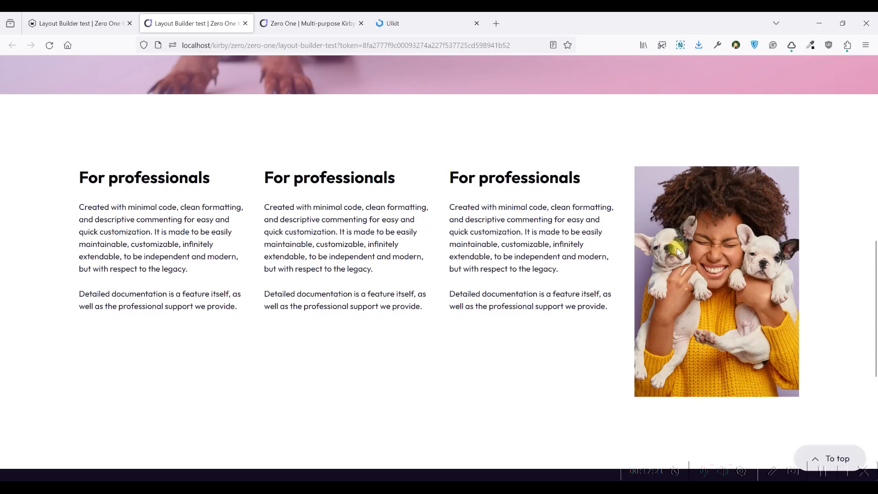
- Return the four-column row's columns vertical alignment to Top and close the grid settings
click(77, 23)
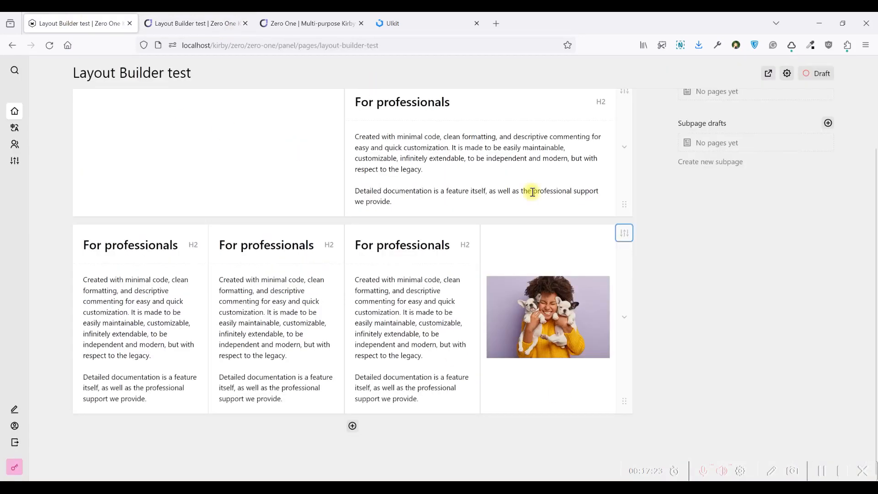
click(624, 234)
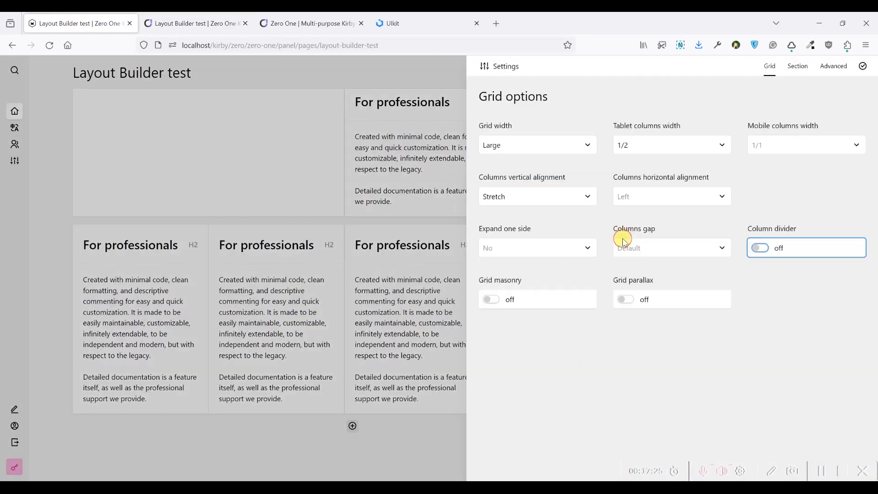
click(566, 201)
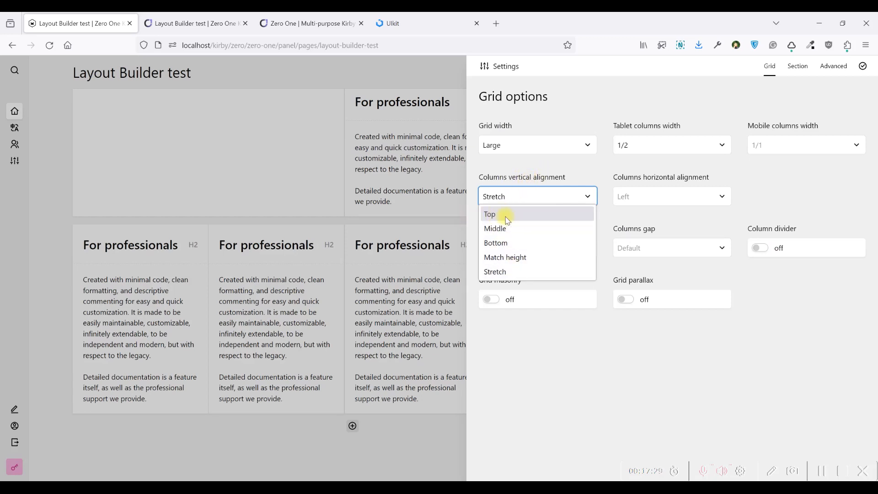
click(512, 180)
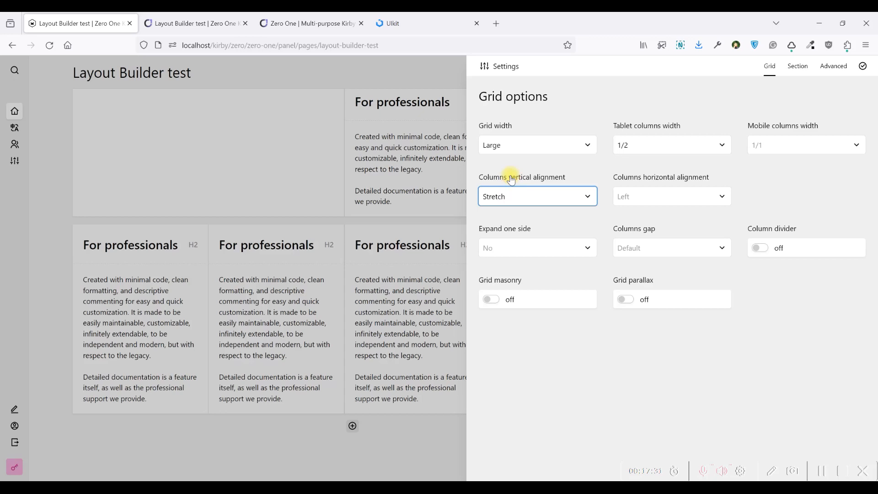
click(504, 207)
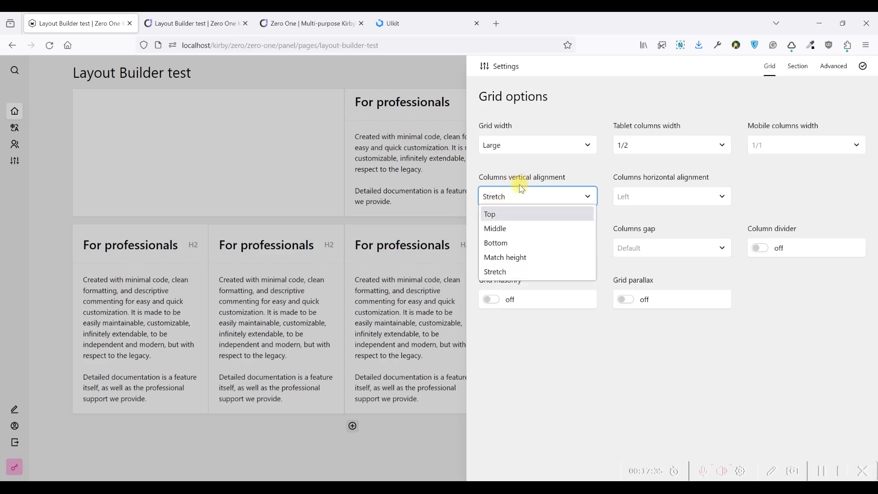
click(511, 215)
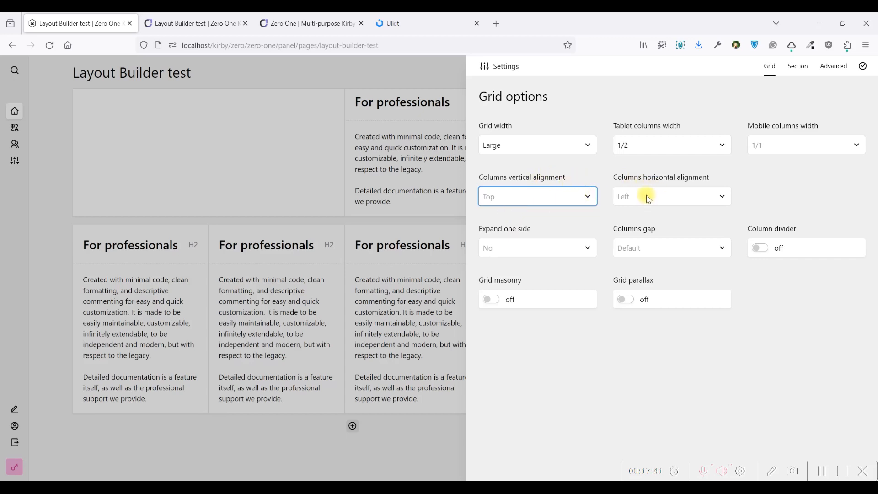
click(382, 280)
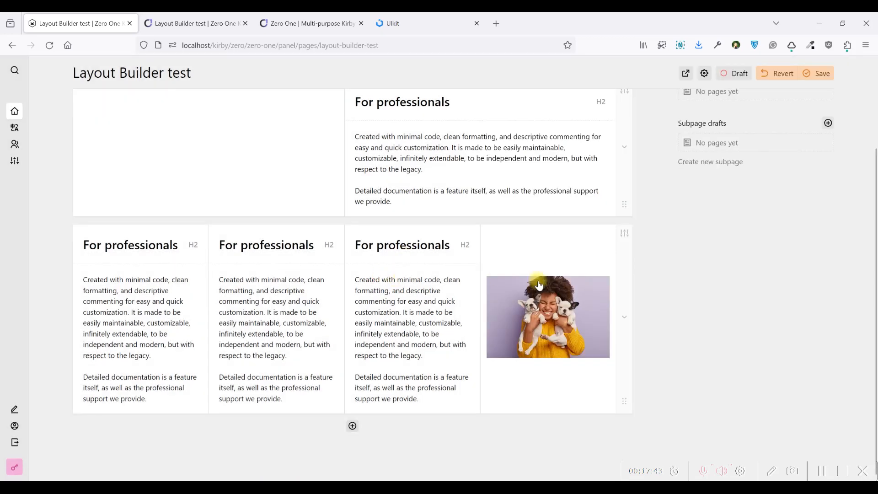
- Delete the image block from the fourth column of the four-column row
click(561, 305)
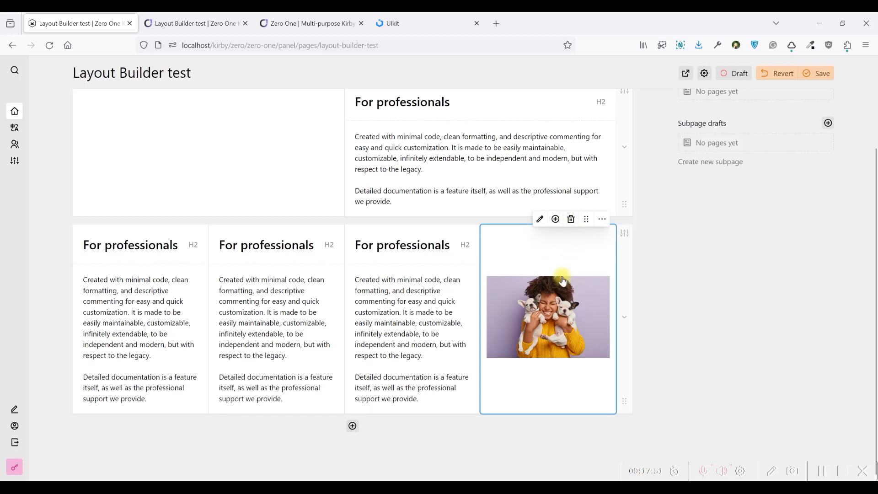
click(570, 221)
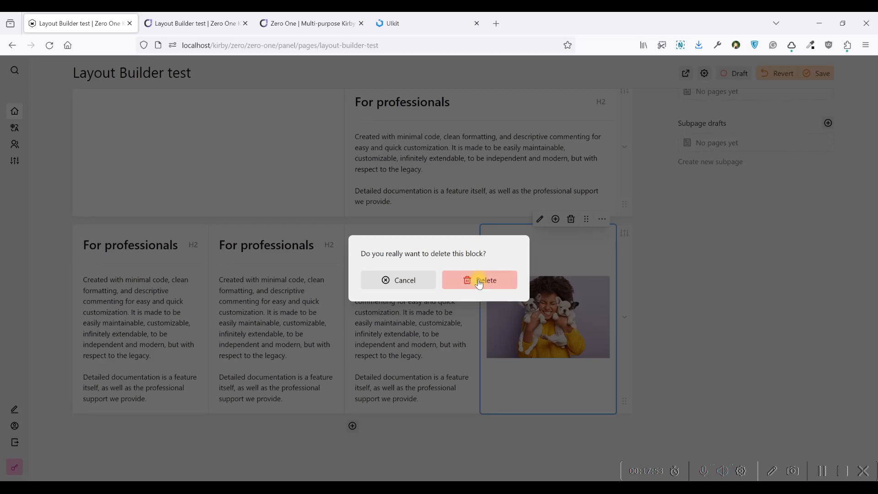
click(479, 283)
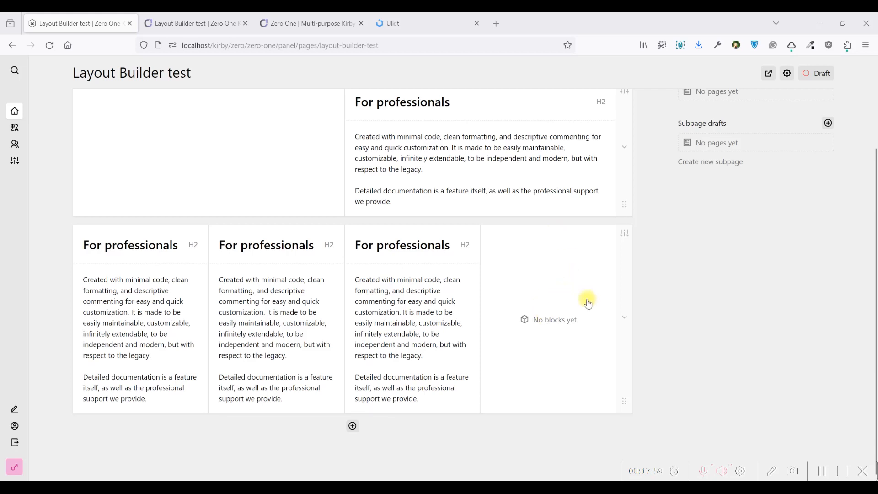
- Add a Column options block to the empty fourth column and close its settings
click(539, 321)
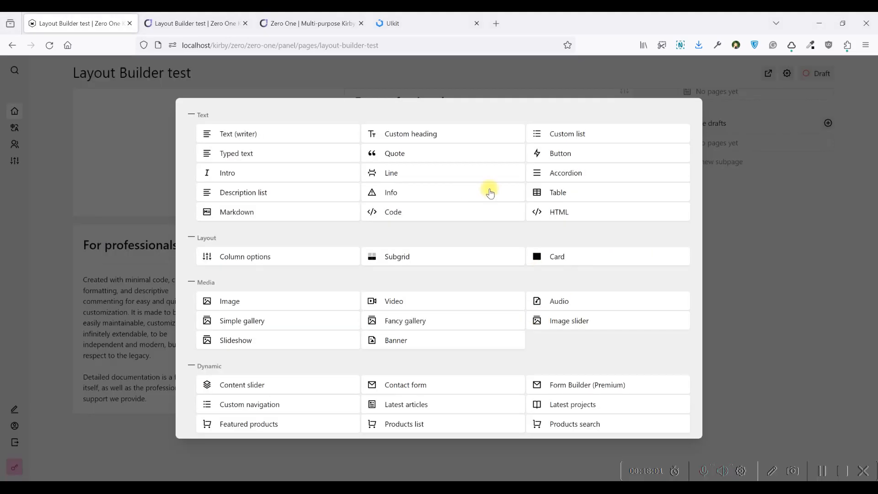
click(234, 258)
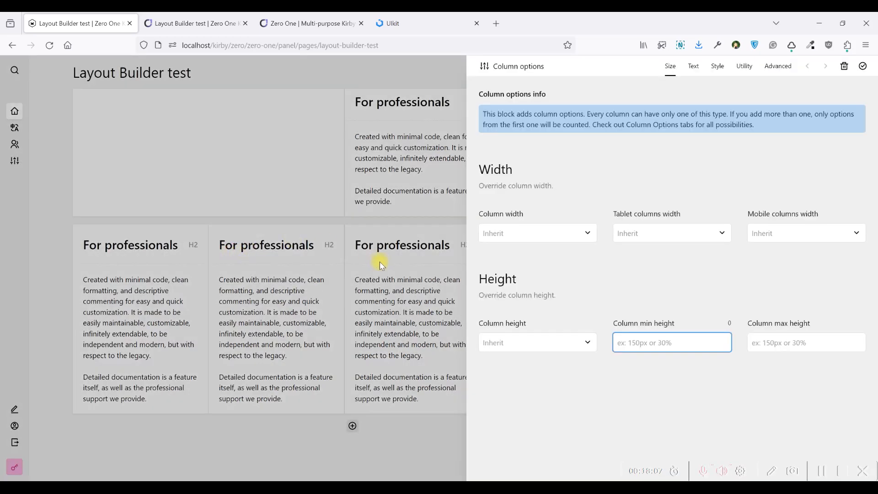
click(382, 264)
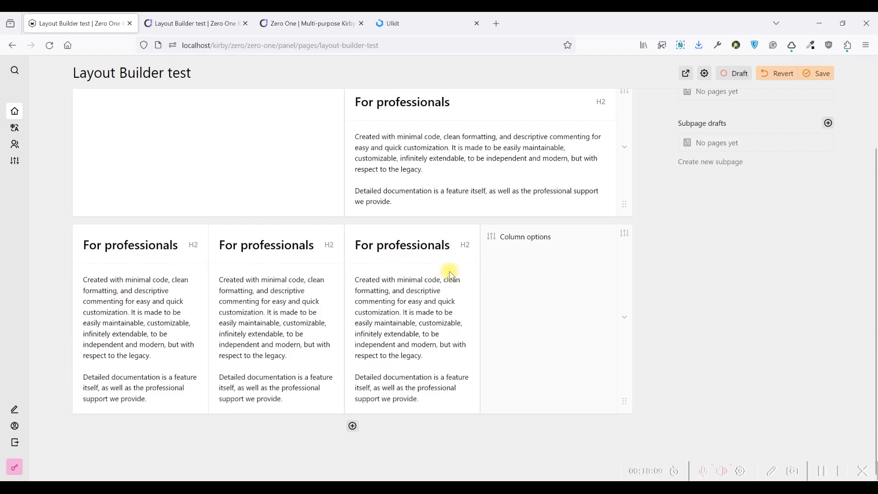
scroll(426, 277, up, 3)
click(382, 205)
click(275, 214)
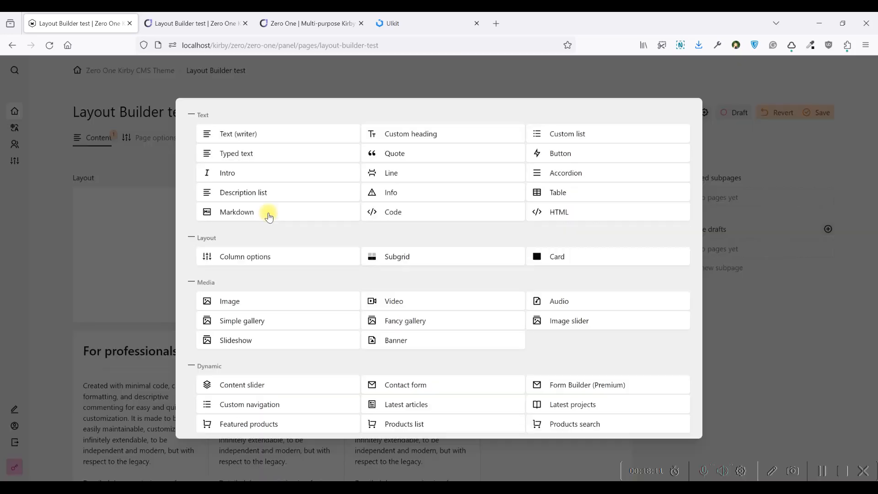
click(816, 259)
scroll(517, 284, down, 2)
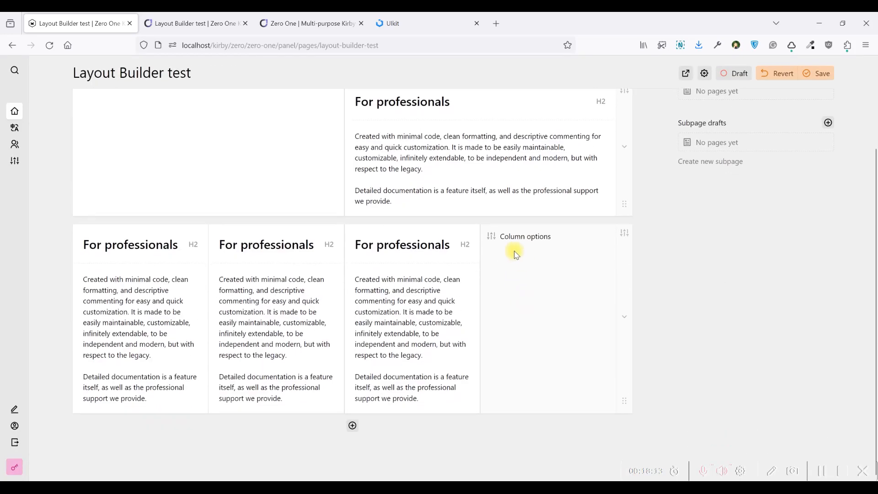
- Set the column width to Auto in the fourth column's Column options block and save the page
click(510, 242)
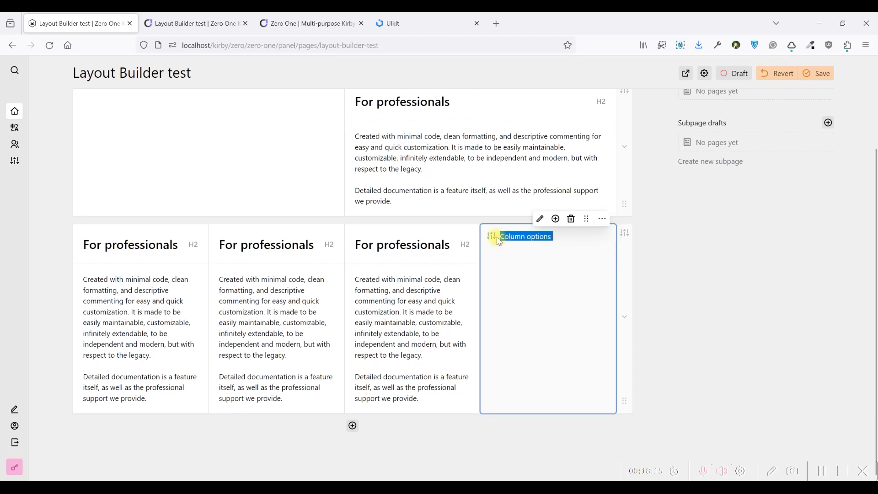
click(498, 240)
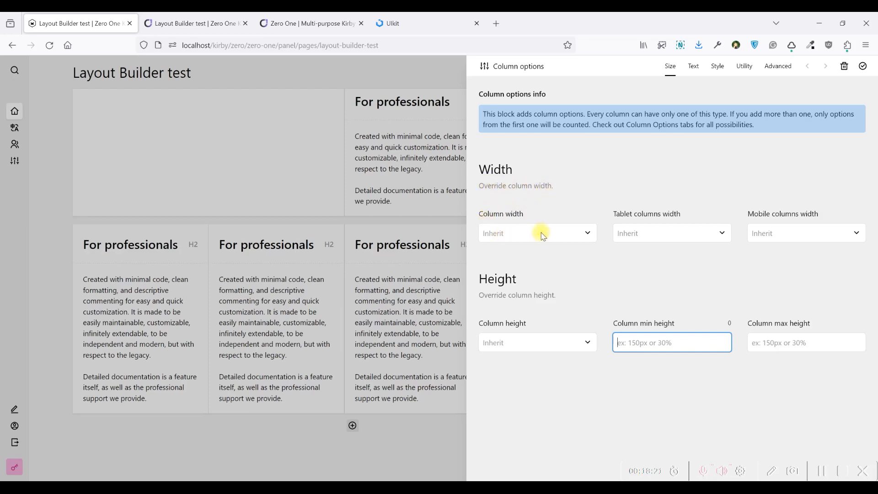
click(558, 234)
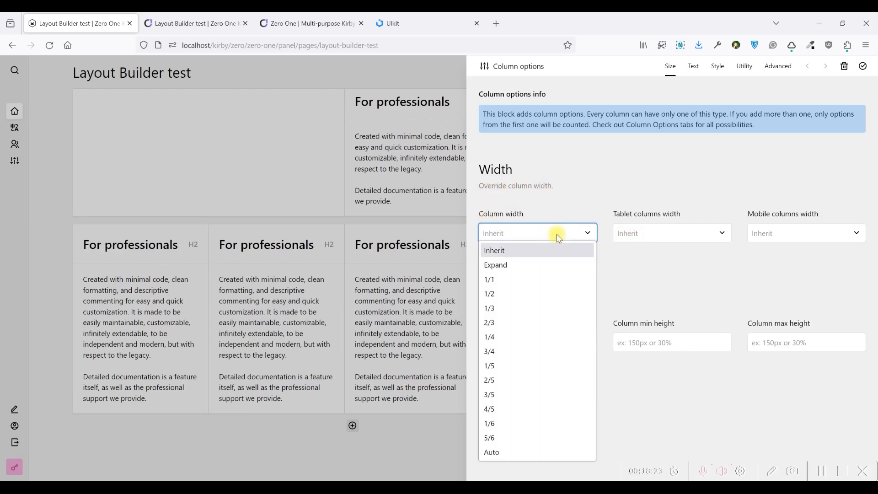
click(498, 452)
click(503, 259)
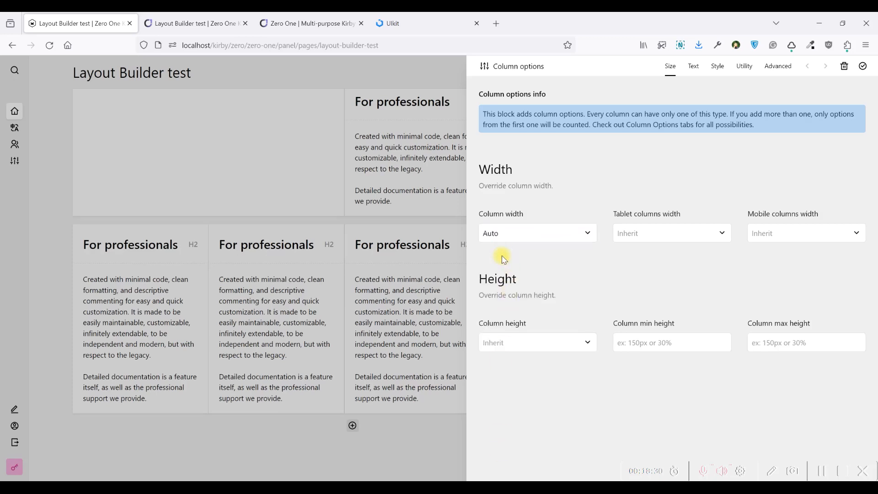
click(379, 320)
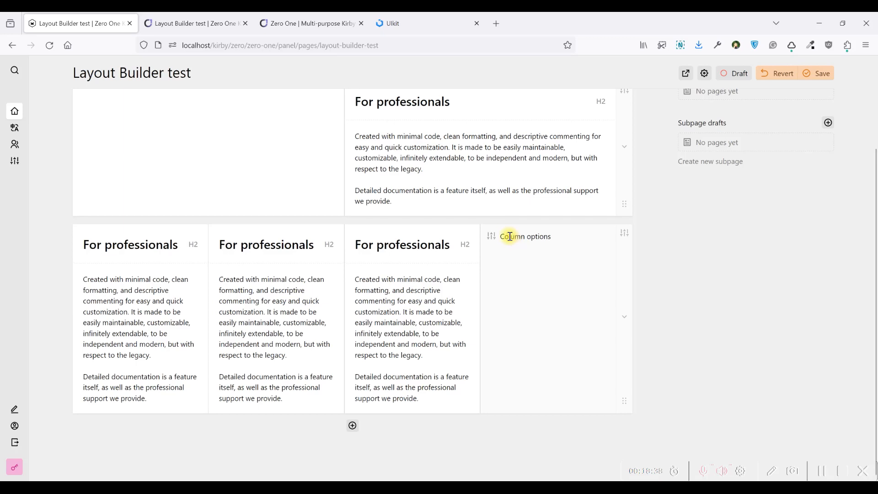
key(ctrl+s)
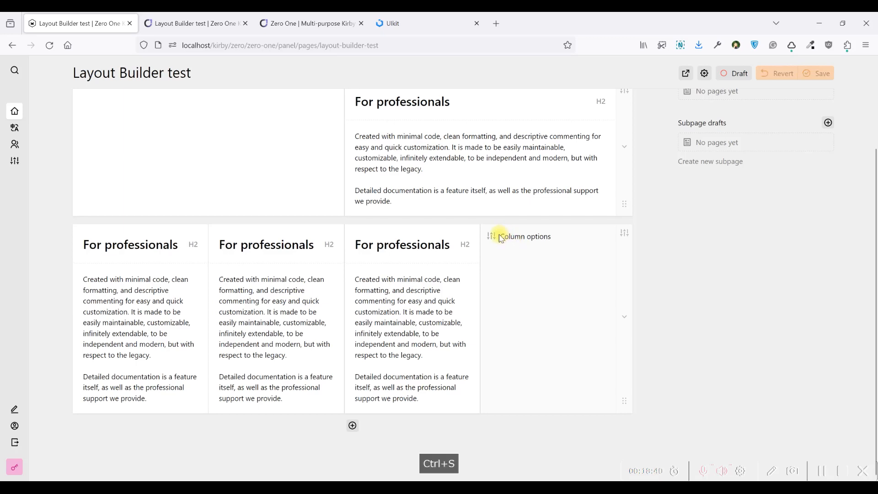
- Review the four-column row's columns horizontal alignment setting, then reload the preview and examine the three text columns' placement
click(625, 233)
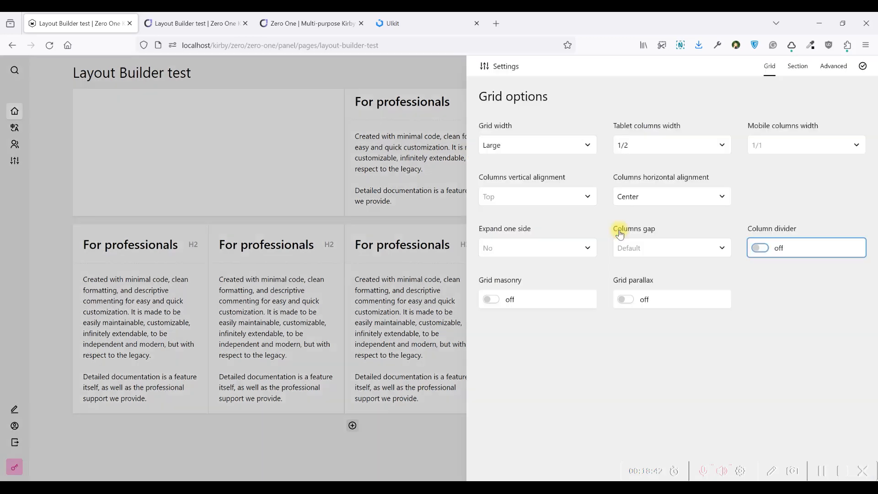
drag(617, 180, 718, 175)
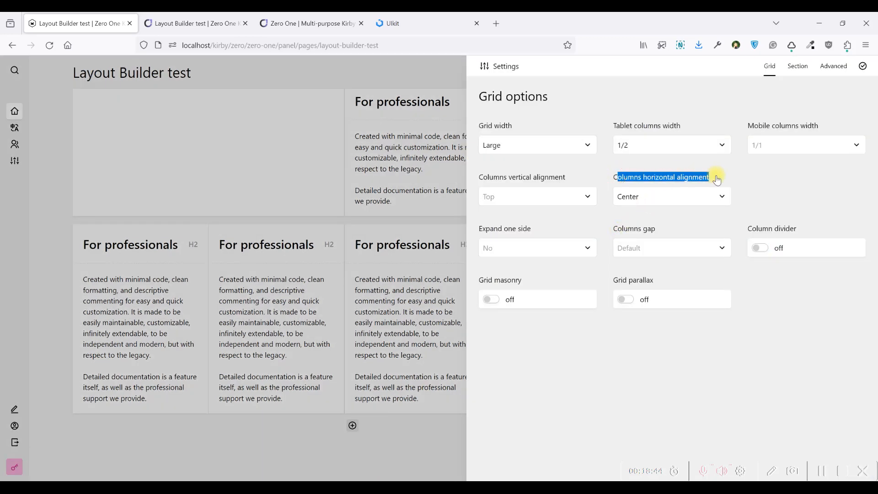
click(391, 266)
click(182, 19)
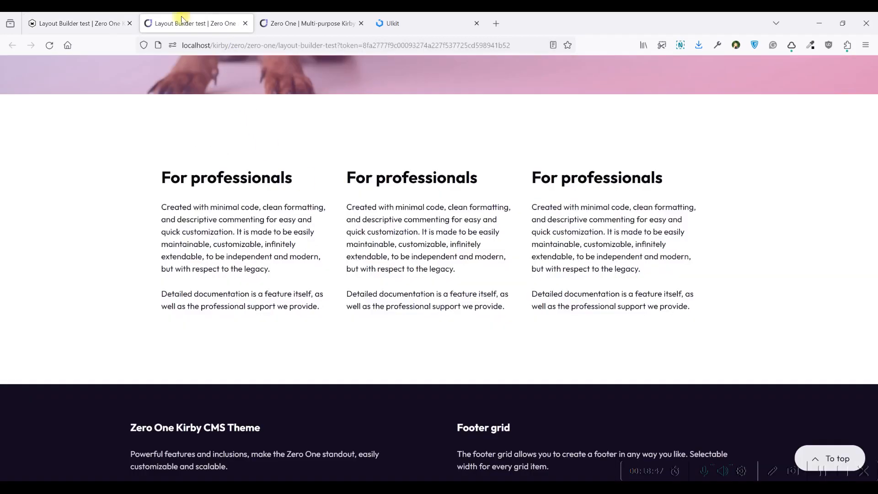
click(49, 45)
drag(153, 161, 481, 232)
- Change the four-column row's columns horizontal alignment to Right, save the page and reload the preview
click(104, 21)
click(630, 232)
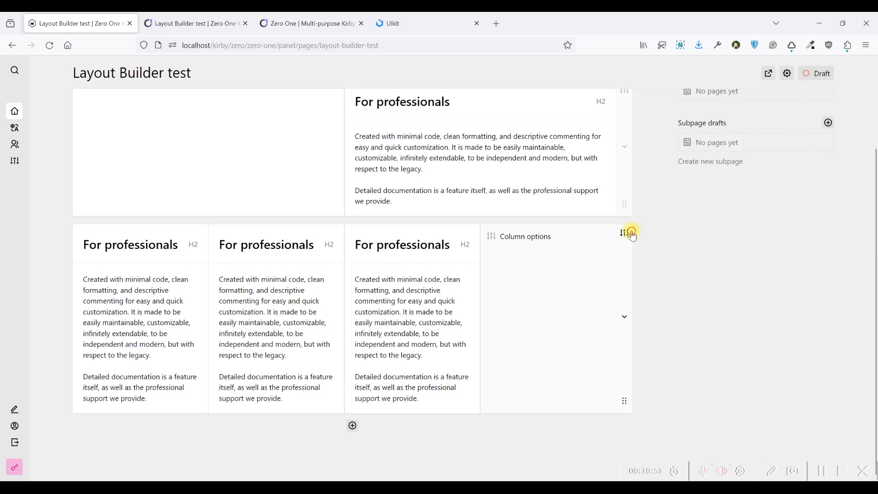
click(657, 195)
click(655, 243)
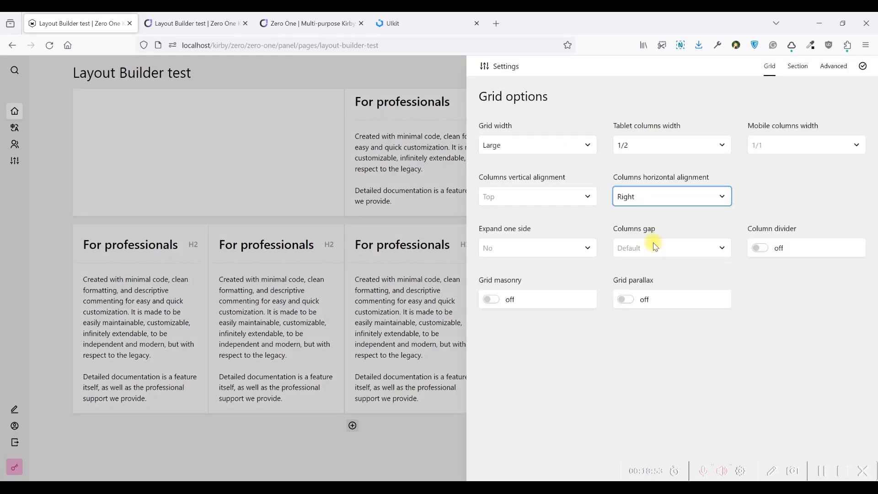
key(ctrl+s)
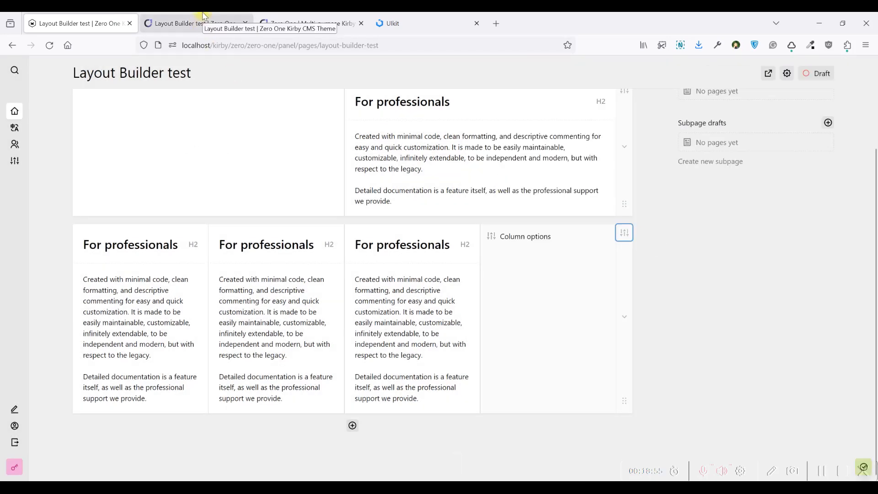
click(195, 23)
click(46, 48)
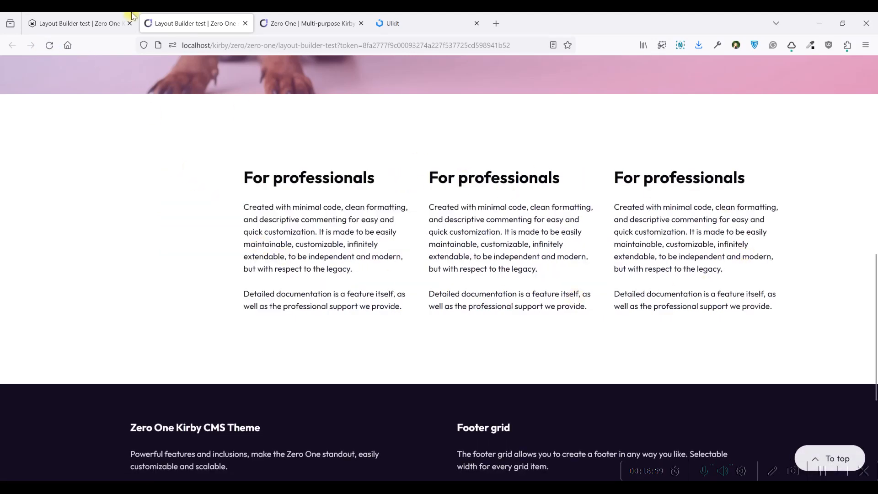
- Change the four-column row's columns horizontal alignment to Space between, save the page and check the preview
click(114, 23)
click(552, 272)
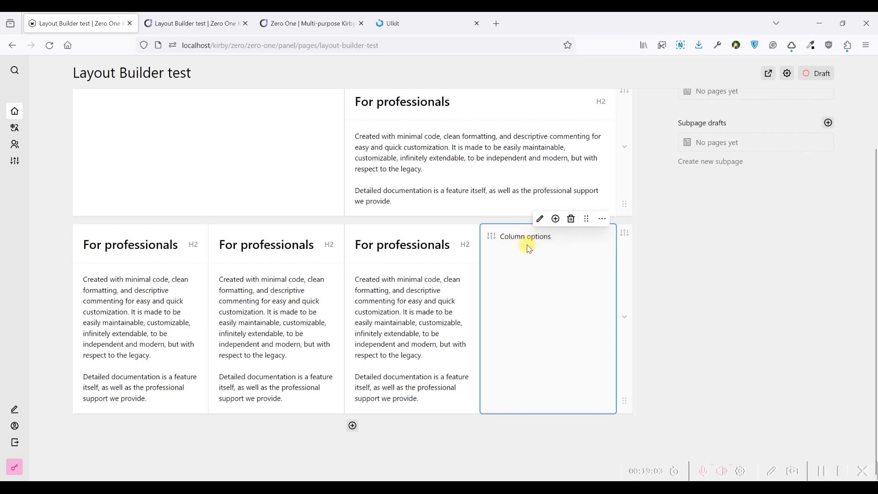
click(625, 232)
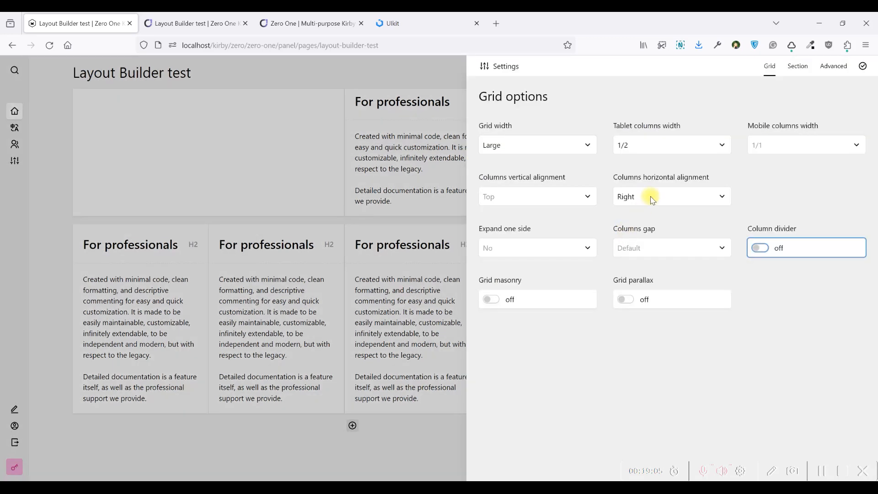
click(652, 196)
click(649, 257)
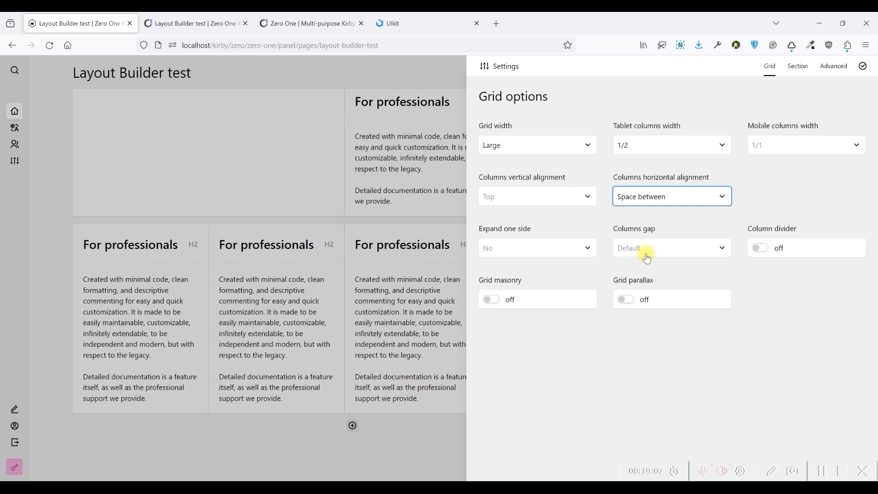
key(ctrl+s)
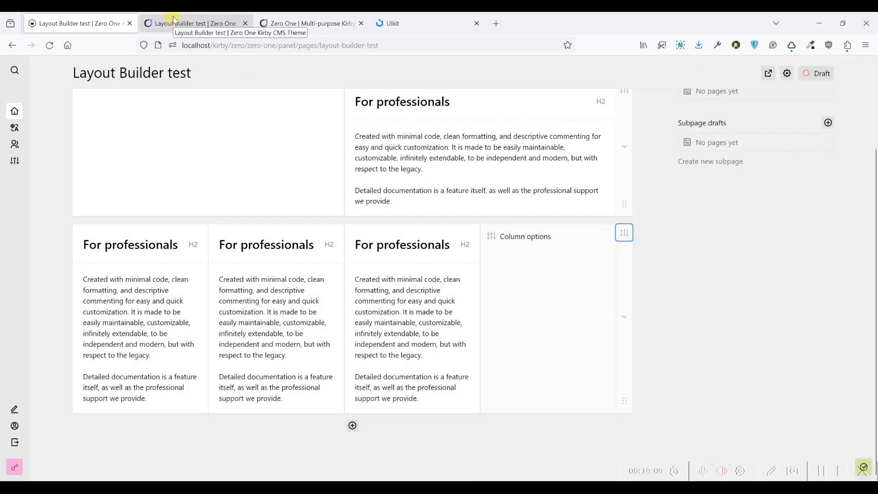
click(174, 20)
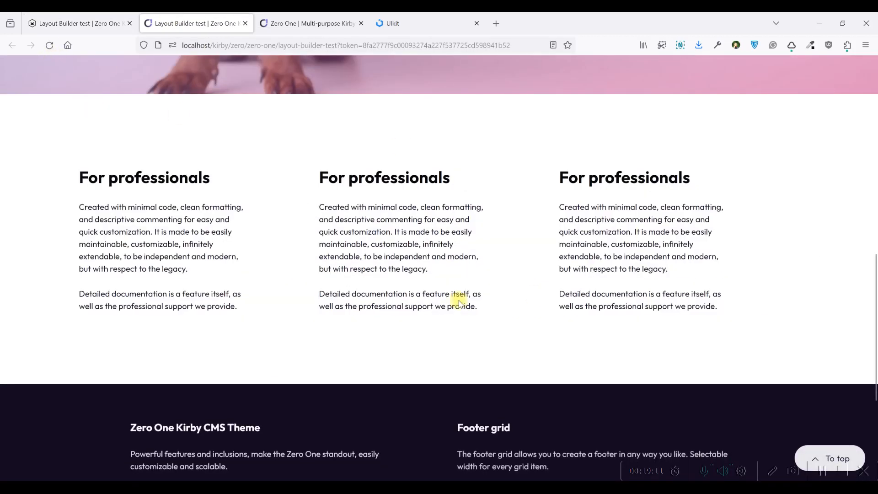
- Change the four-column row's columns horizontal alignment to Space evenly, save the page and examine the reloaded preview
click(78, 23)
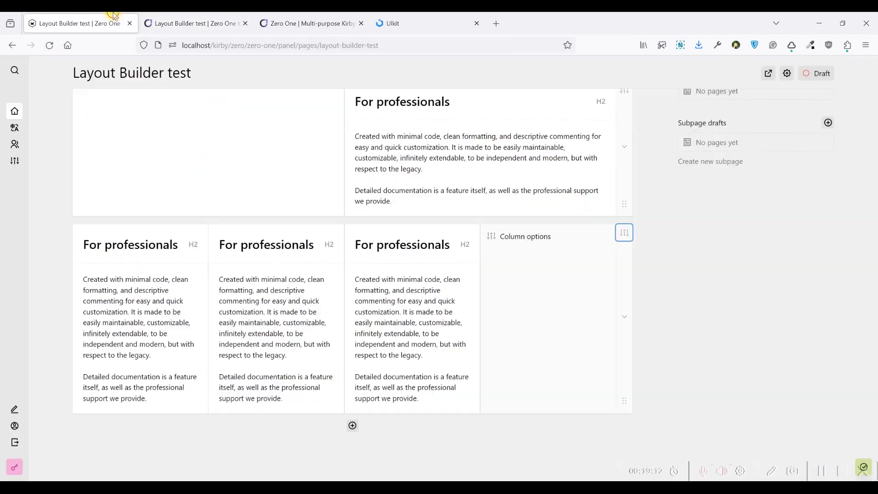
click(625, 233)
click(688, 194)
click(653, 272)
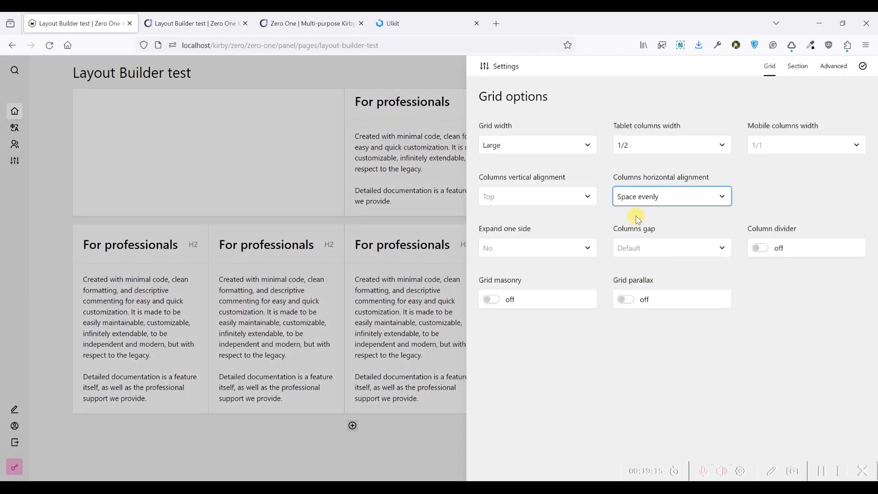
key(ctrl+s)
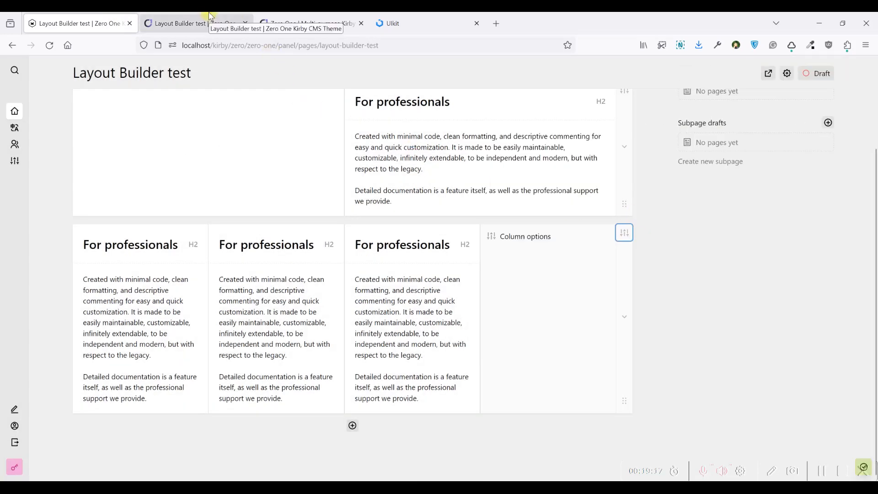
click(209, 19)
click(50, 46)
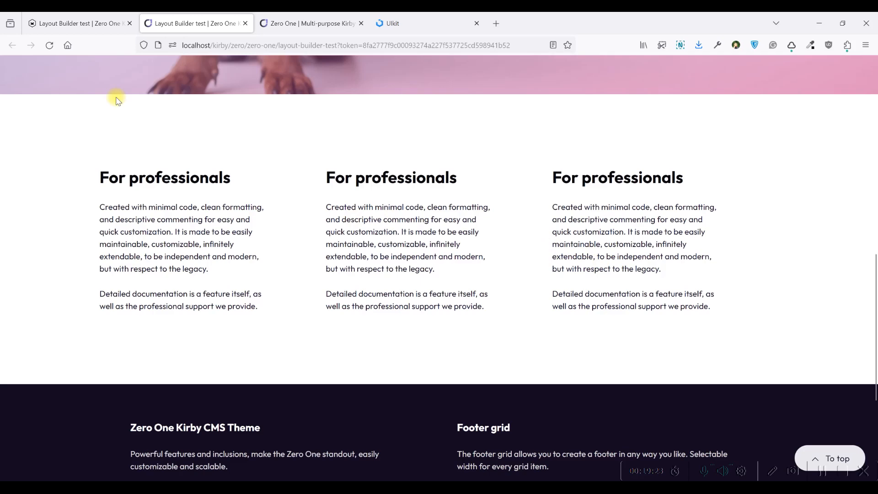
- Return the four-column row's columns horizontal alignment to Left and close the grid settings
click(47, 23)
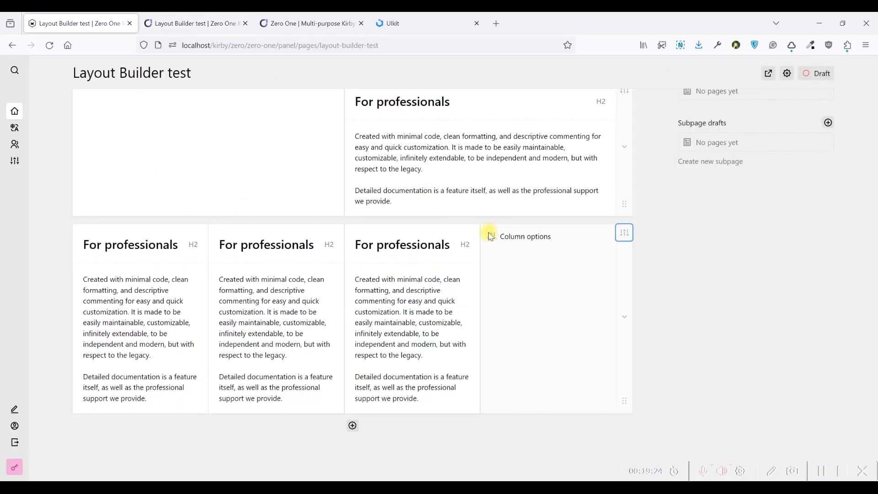
click(624, 231)
click(415, 267)
click(618, 232)
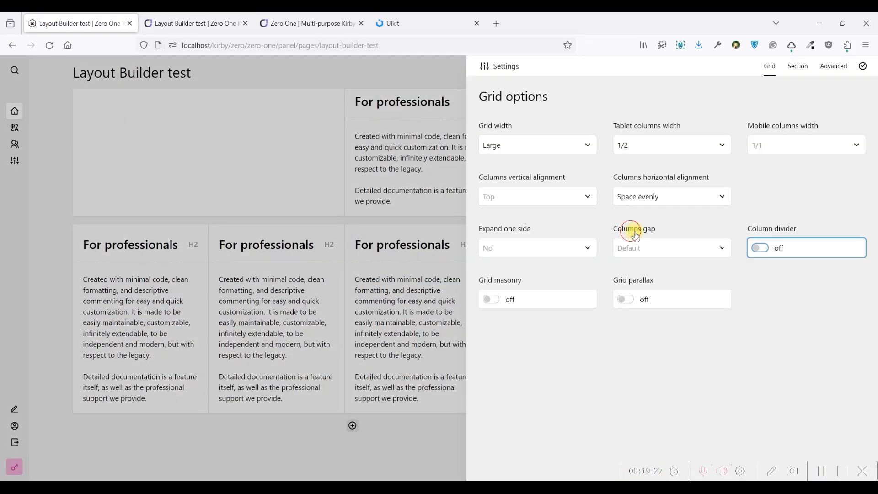
click(691, 205)
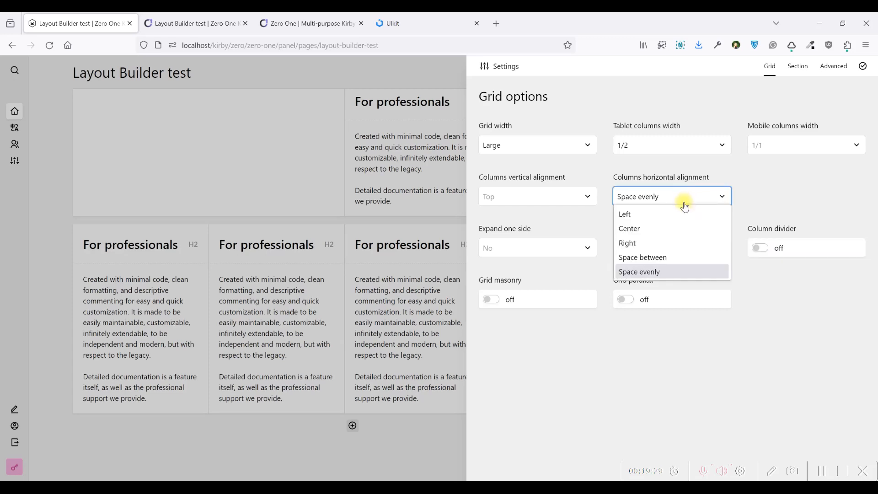
click(669, 215)
click(647, 218)
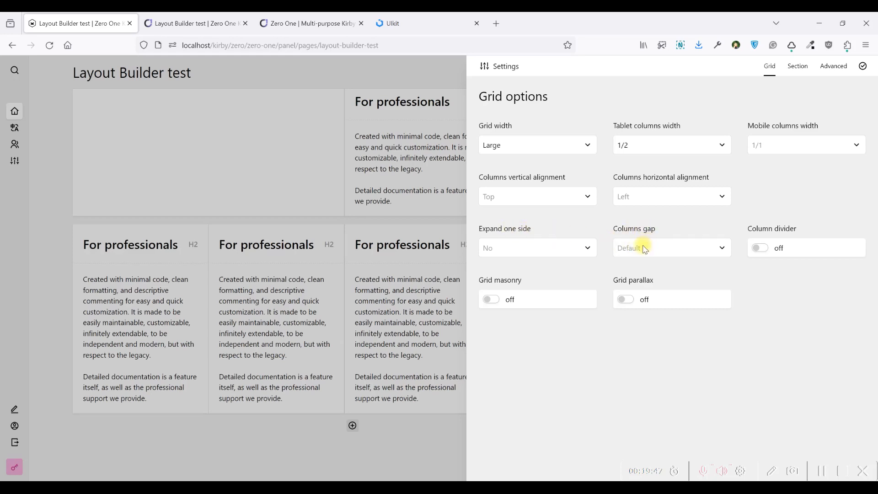
click(436, 254)
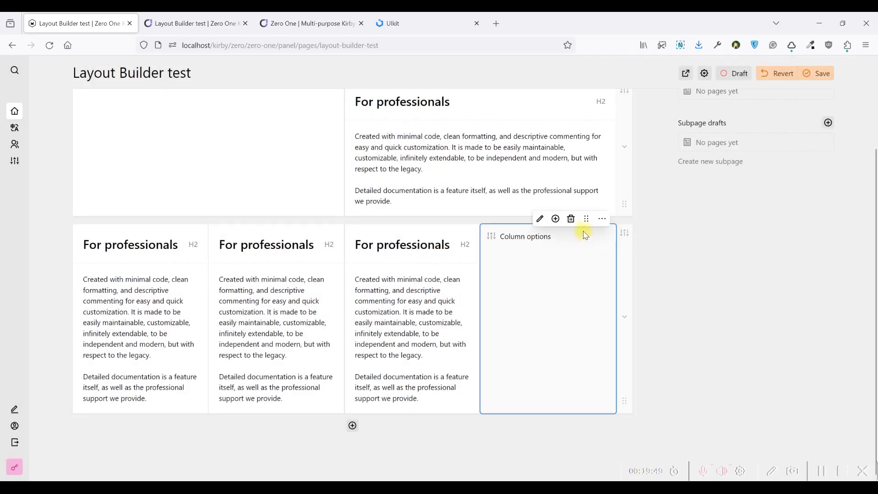
- Delete the fourth column's column options block and place a duplicate of the third column's "For professionals" heading there
click(571, 220)
click(513, 281)
click(428, 246)
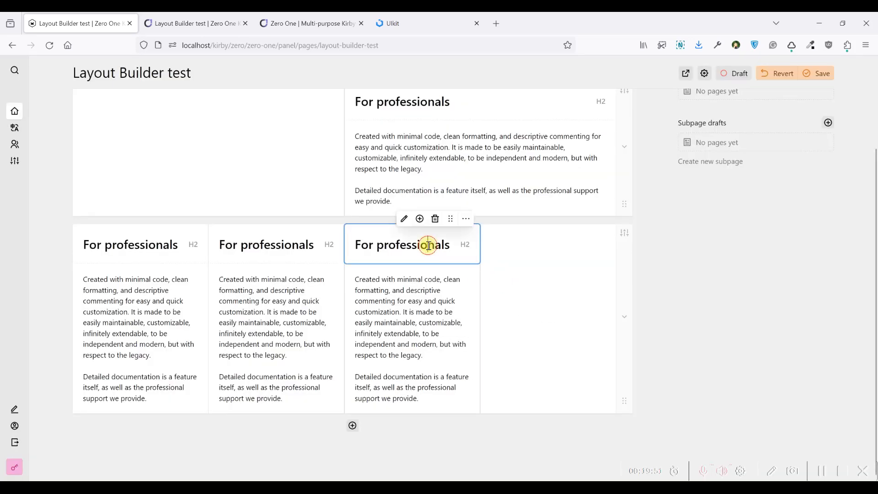
click(466, 219)
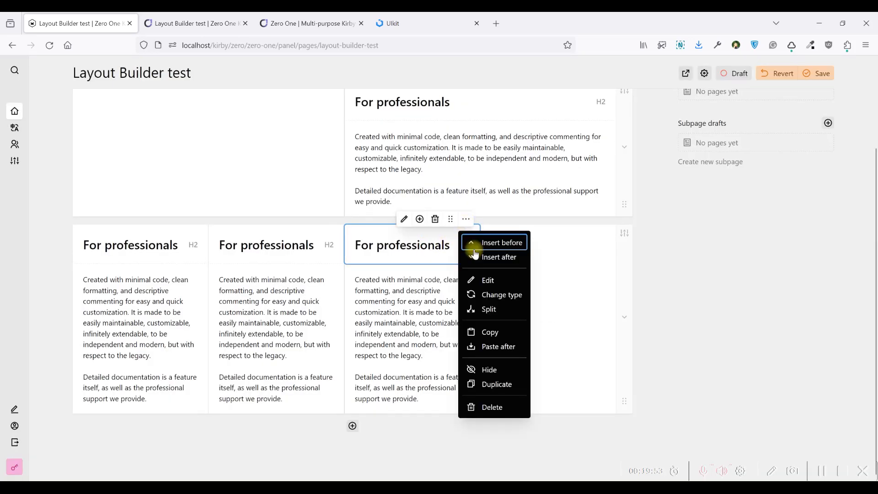
click(492, 381)
drag(450, 219, 541, 249)
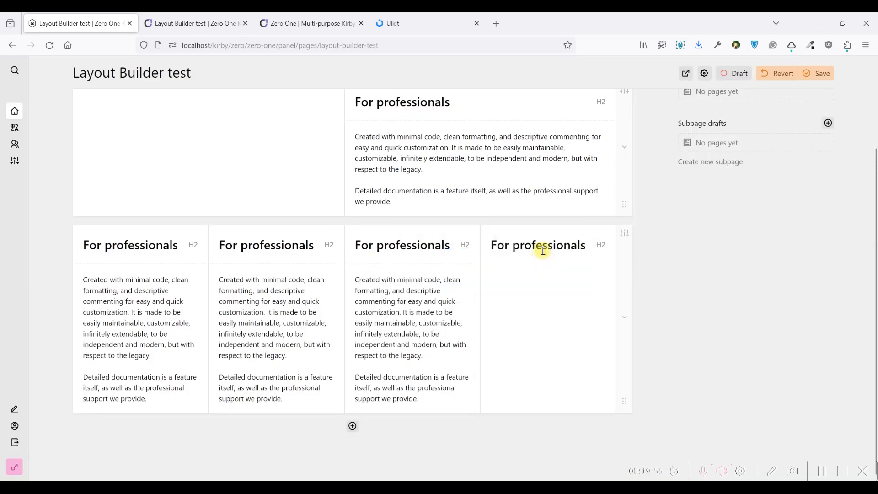
- Duplicate the third column's text block and move the copy below the heading in the fourth column
click(457, 284)
click(466, 258)
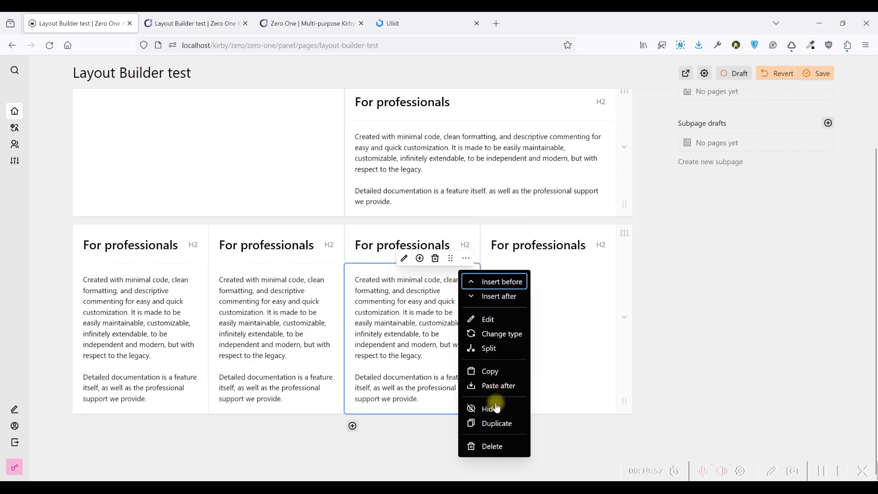
click(493, 417)
drag(447, 260, 506, 275)
click(544, 394)
drag(586, 370, 581, 298)
- Review the four-column row's grid settings, save the page and reload the preview
click(625, 234)
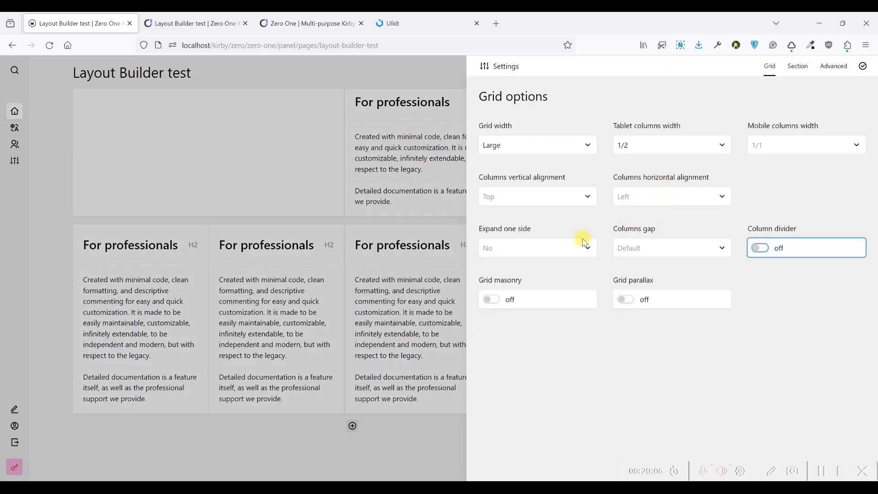
click(414, 220)
key(ctrl+s)
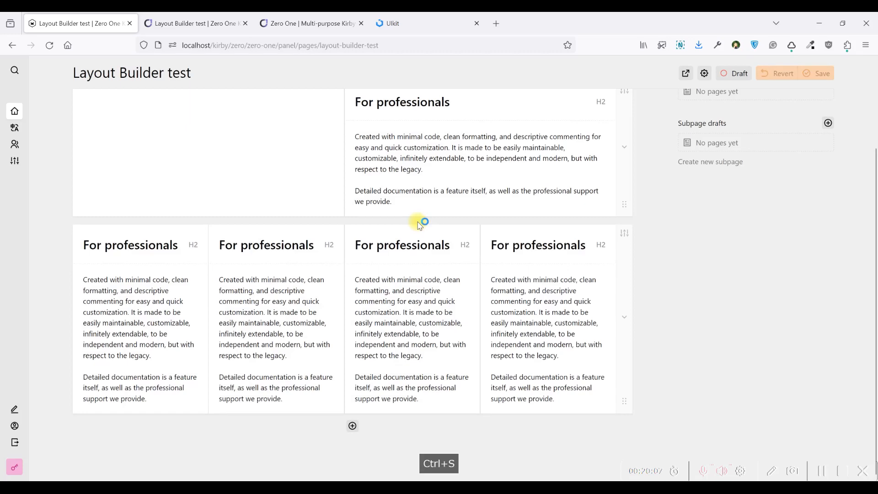
click(210, 19)
click(49, 45)
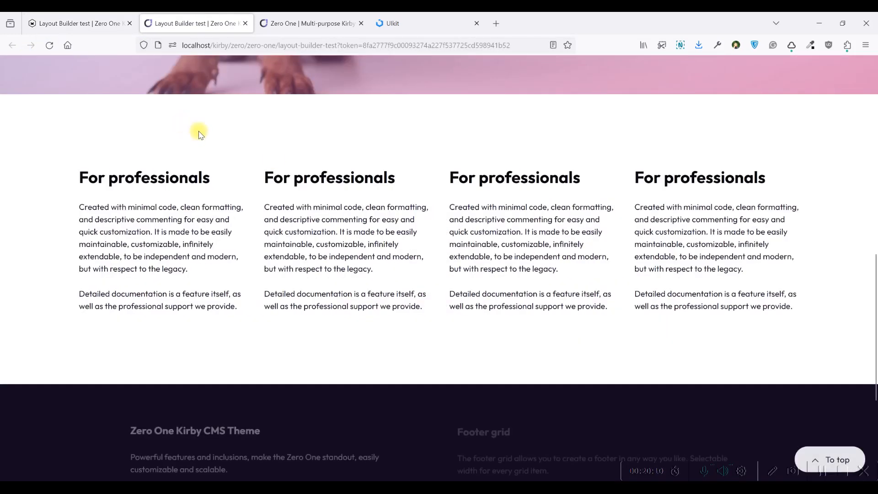
- Set the four-column row's columns gap to Large, save the page and reload the preview
click(77, 23)
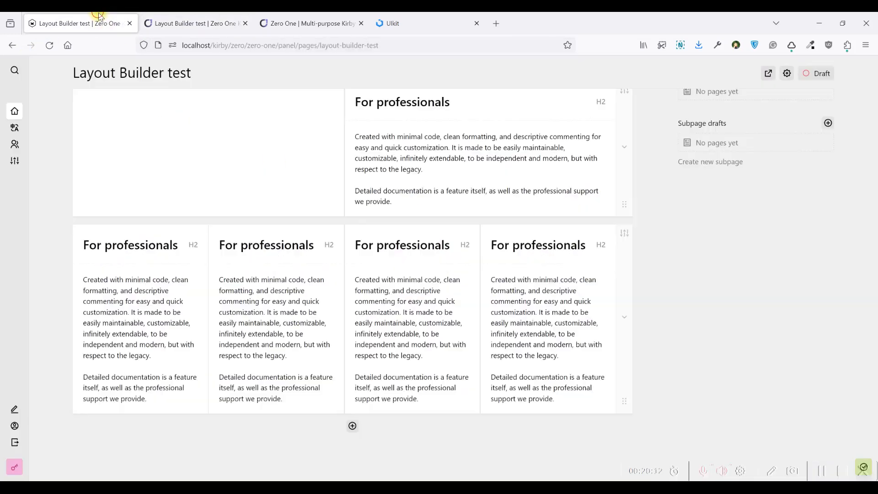
click(625, 231)
click(690, 248)
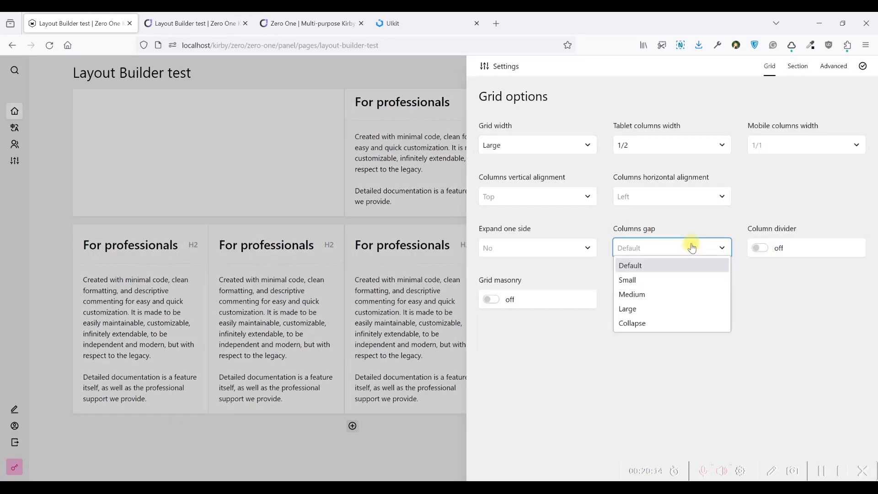
click(654, 308)
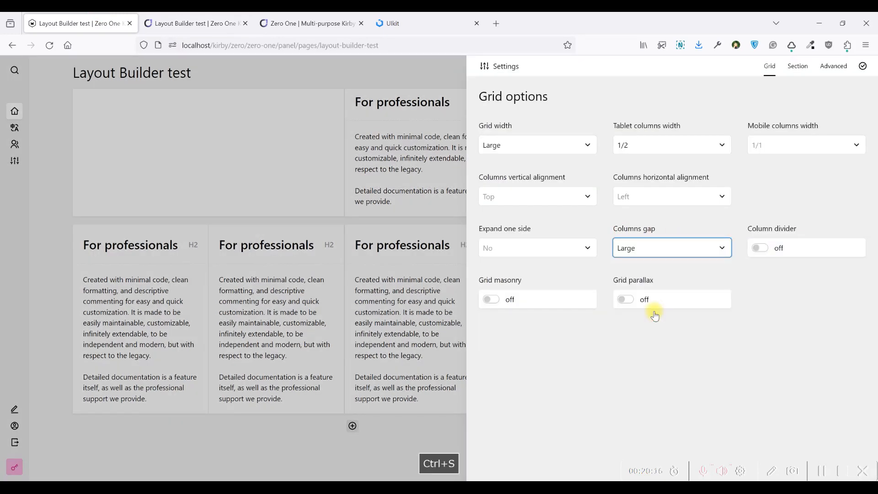
key(ctrl+s)
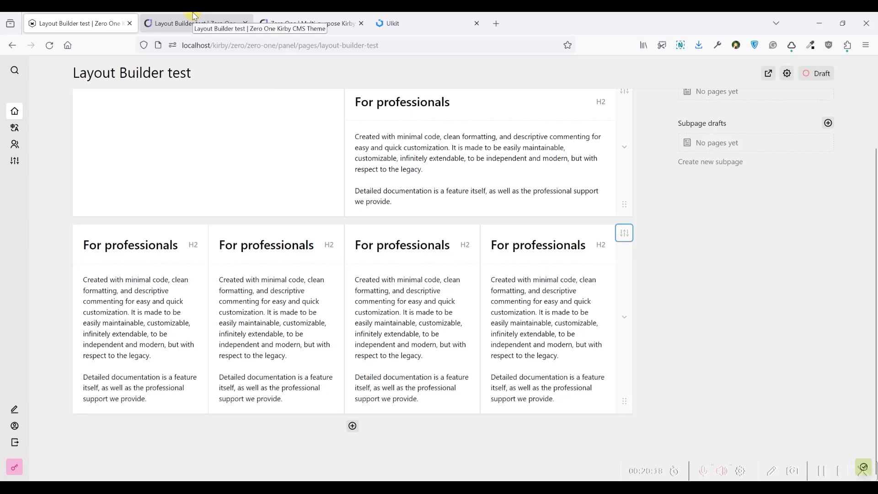
click(196, 23)
click(49, 45)
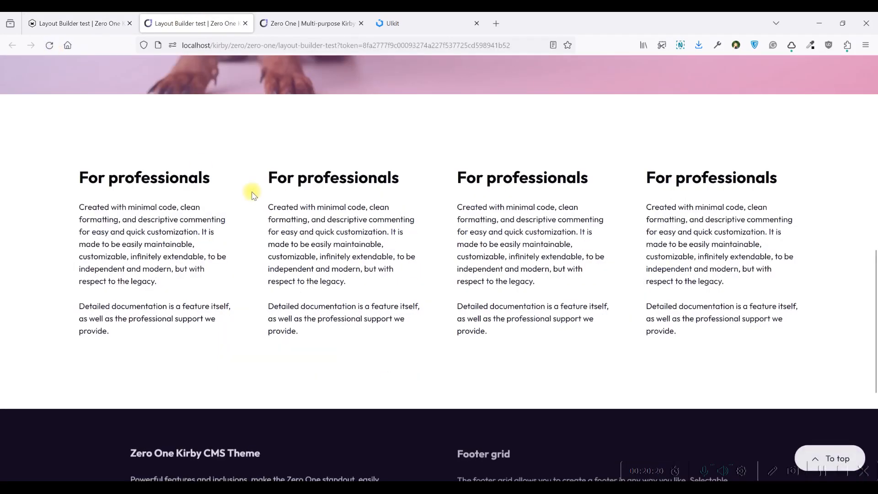
- Change the four-column row's columns gap to Collapse, save the page and examine the column spacing in the reloaded preview
click(94, 17)
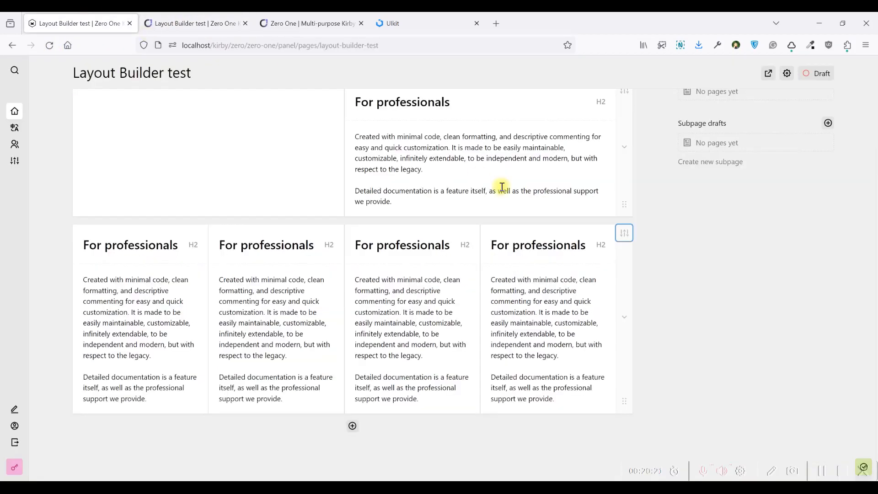
click(626, 230)
click(653, 250)
click(650, 323)
key(ctrl+s)
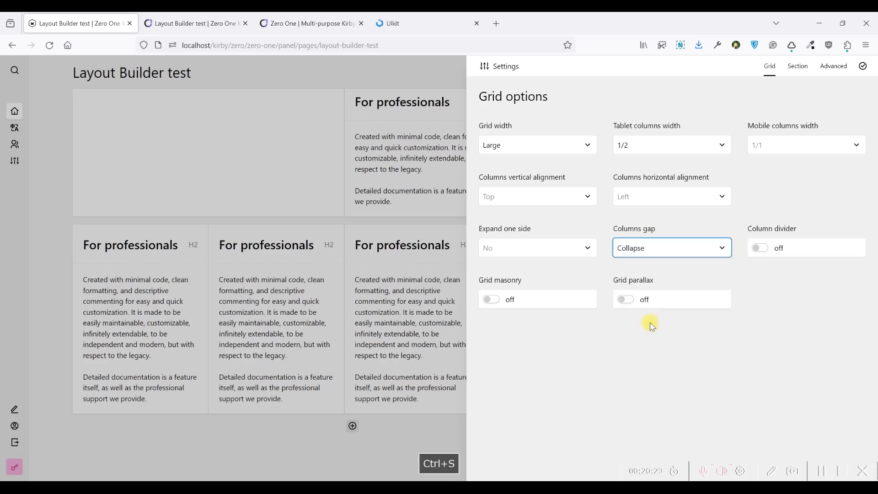
click(172, 23)
click(49, 44)
drag(257, 180, 729, 208)
click(293, 180)
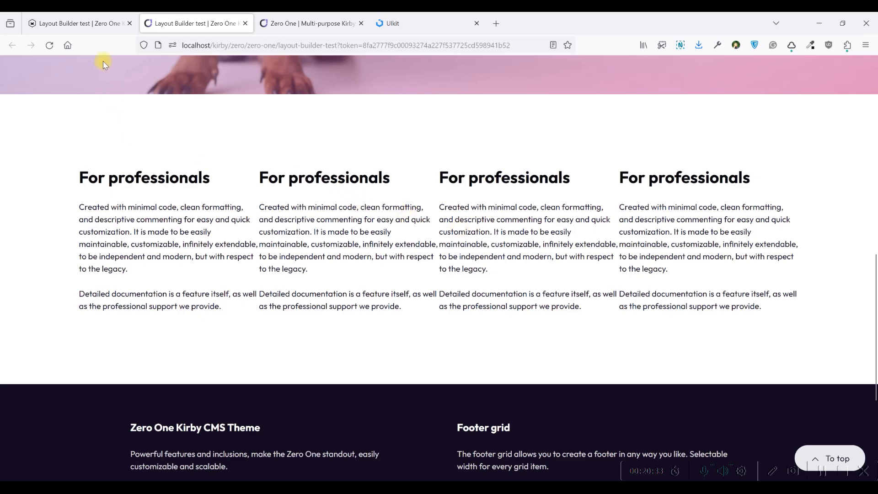
- Return the four-column row's columns gap to Default and turn on the column divider, saving the page and reloading the preview
click(92, 23)
click(625, 233)
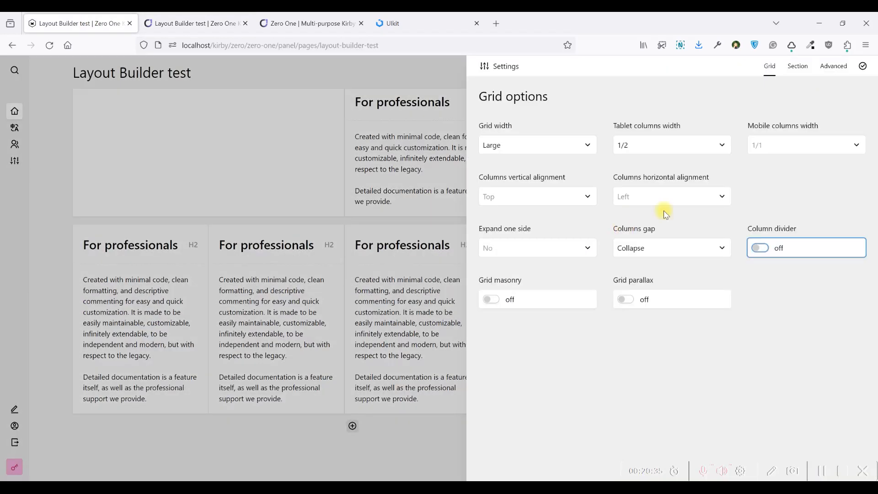
click(686, 249)
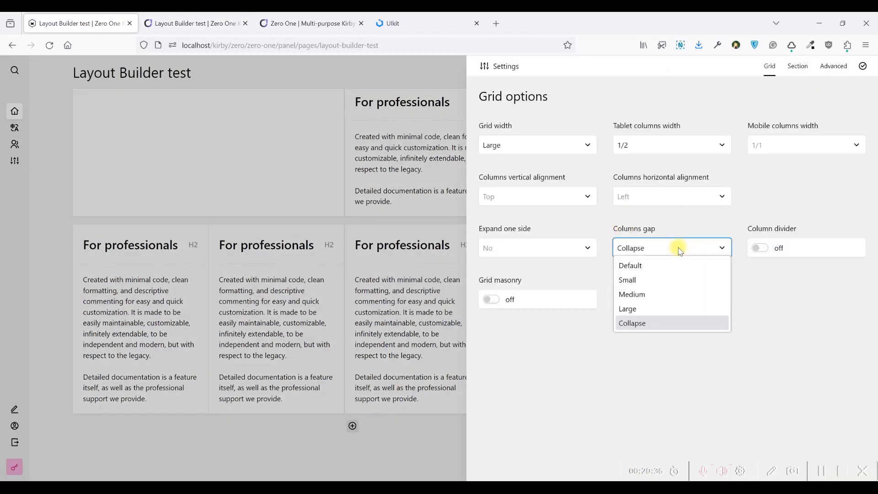
click(648, 269)
click(763, 253)
key(ctrl+s)
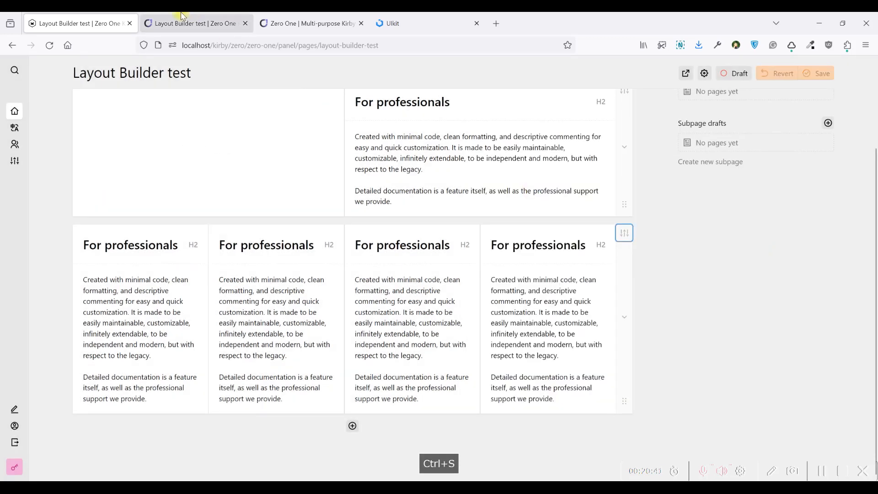
click(182, 16)
click(51, 45)
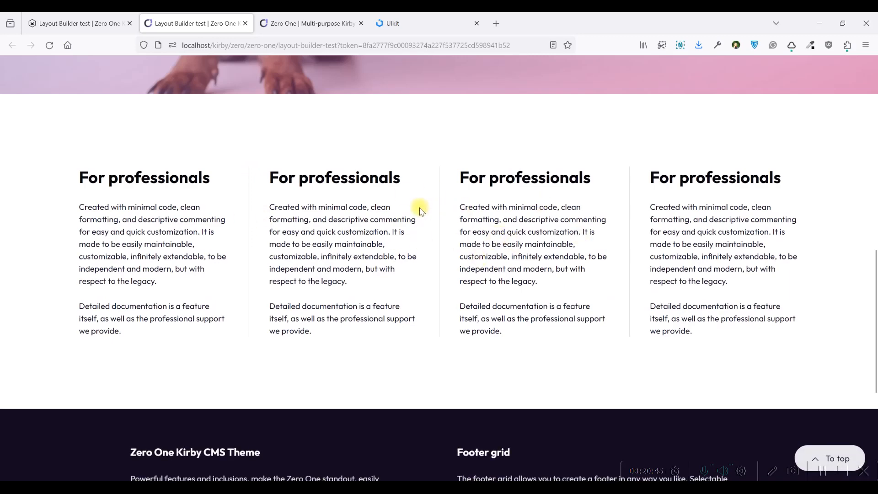
- Examine the column dividers in the browser's responsive view at iPad and Galaxy Note sizes, and exit that view
key(ctrl+shift+m)
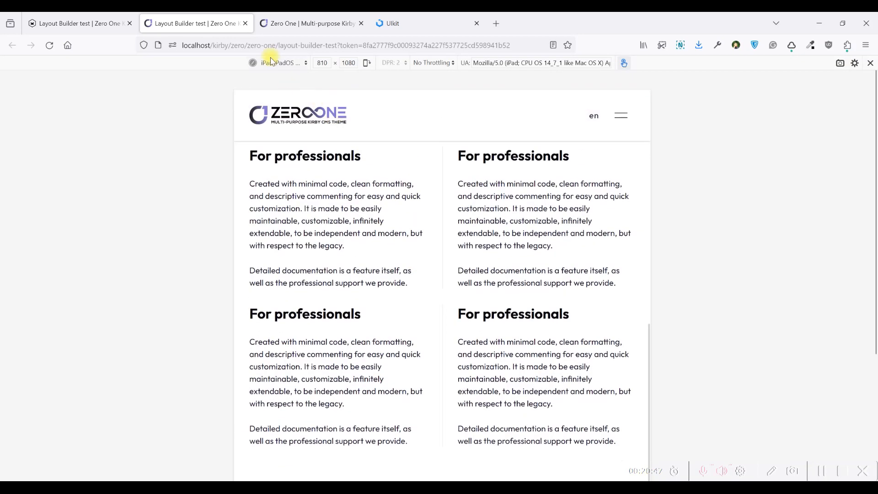
click(276, 64)
click(294, 131)
scroll(409, 231, down, 3)
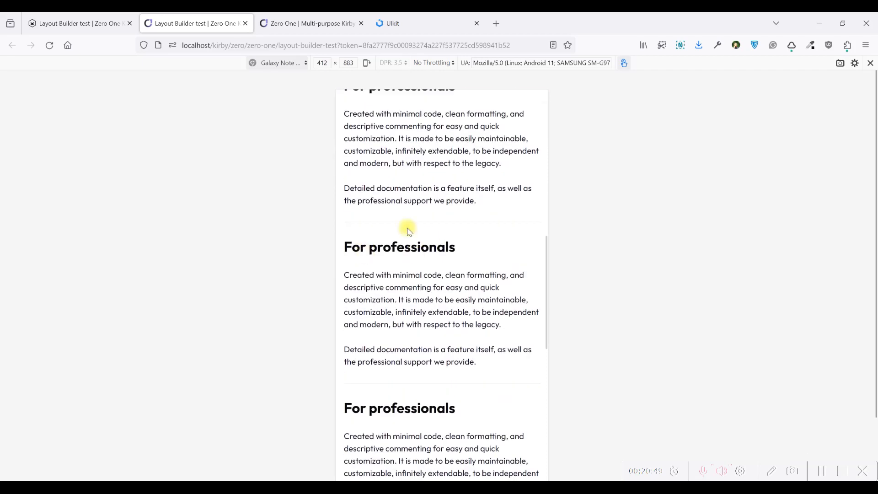
scroll(406, 221, down, 2)
scroll(432, 222, down, 3)
scroll(435, 227, up, 5)
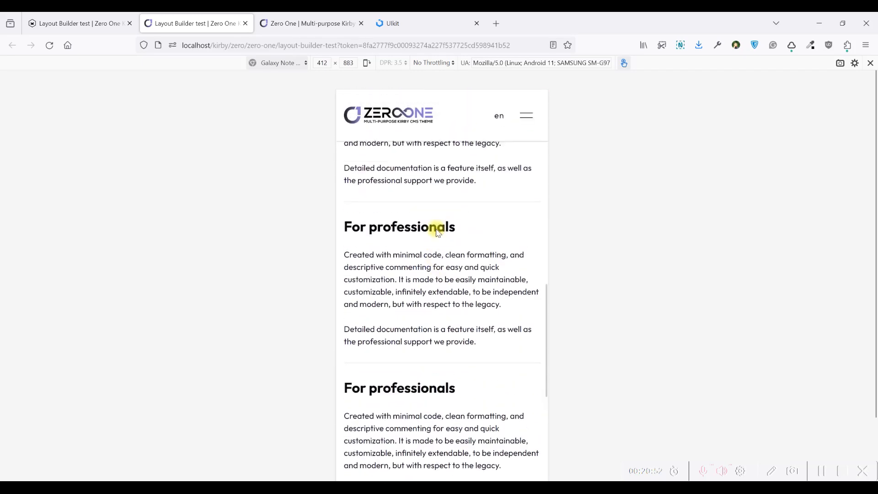
click(870, 62)
- Turn off the column divider for the four-column row and close its grid settings
key(ctrl+shift+Tab)
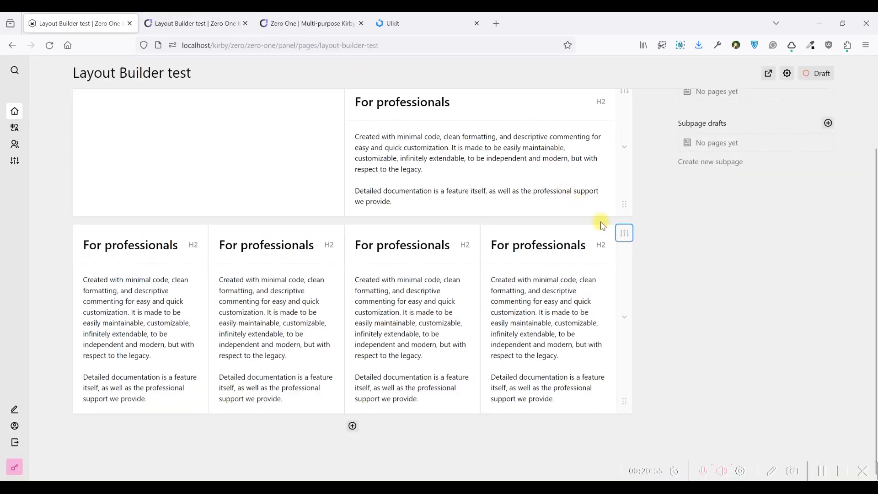
click(624, 234)
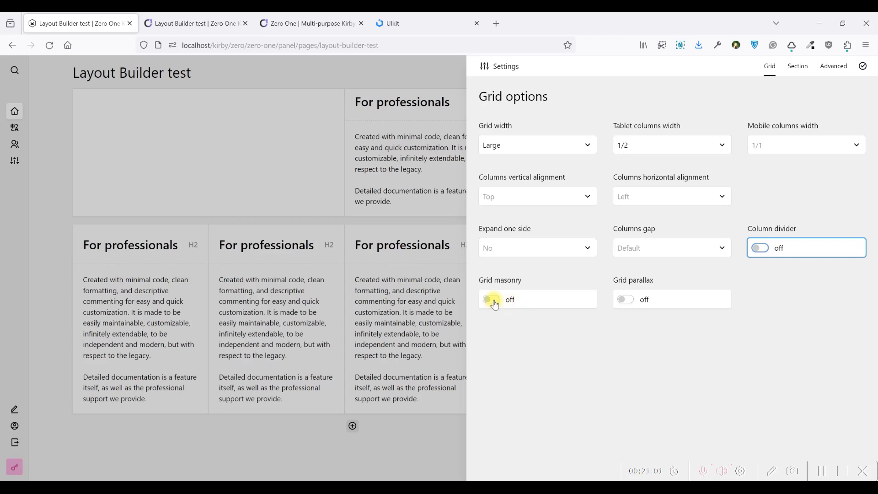
click(425, 304)
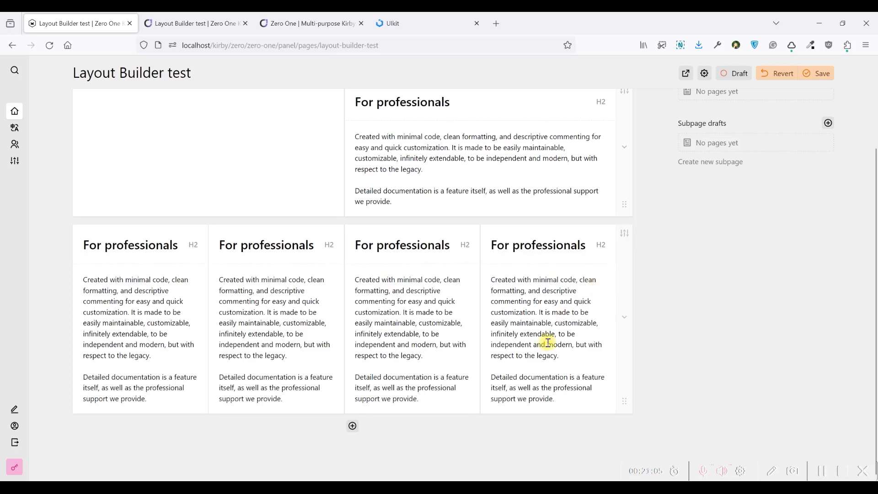
click(352, 427)
scroll(490, 290, down, 3)
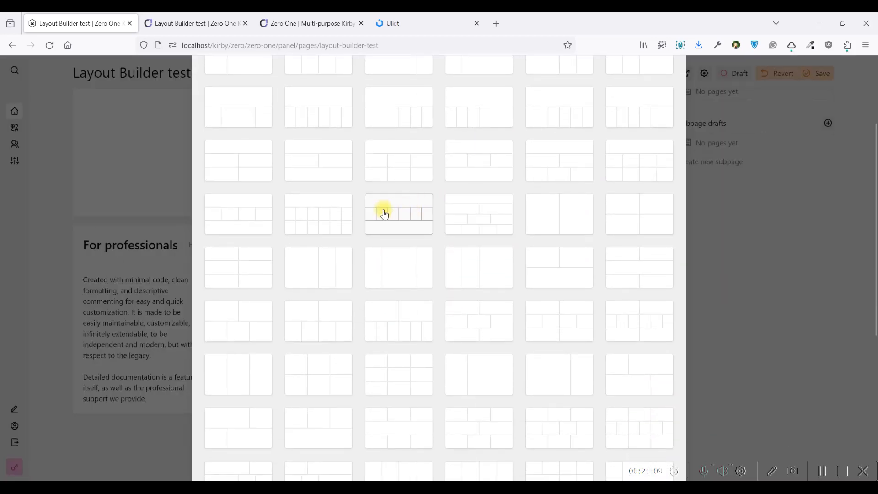
click(141, 285)
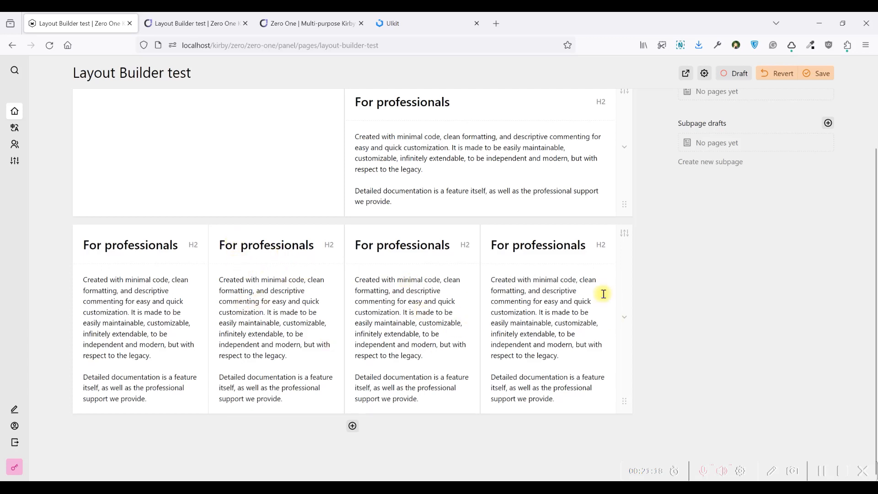
- Turn on grid parallax for the four-column row, save the page and open the preview
click(626, 233)
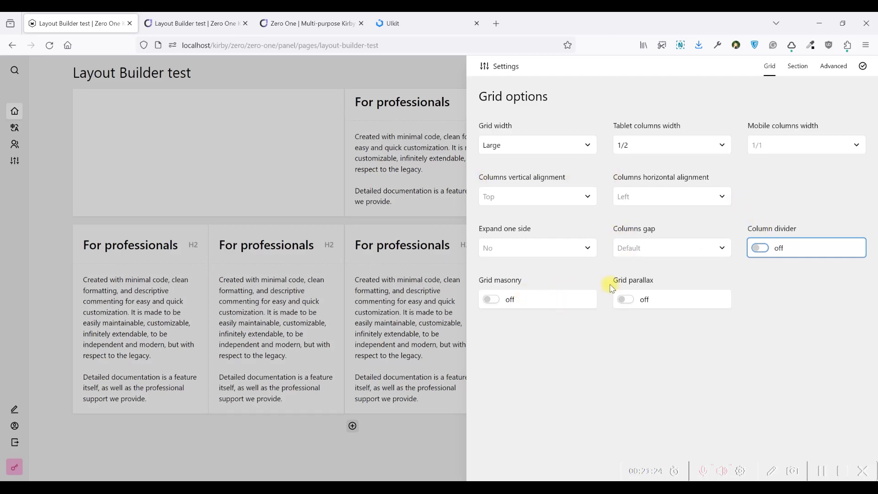
click(631, 301)
key(ctrl+s)
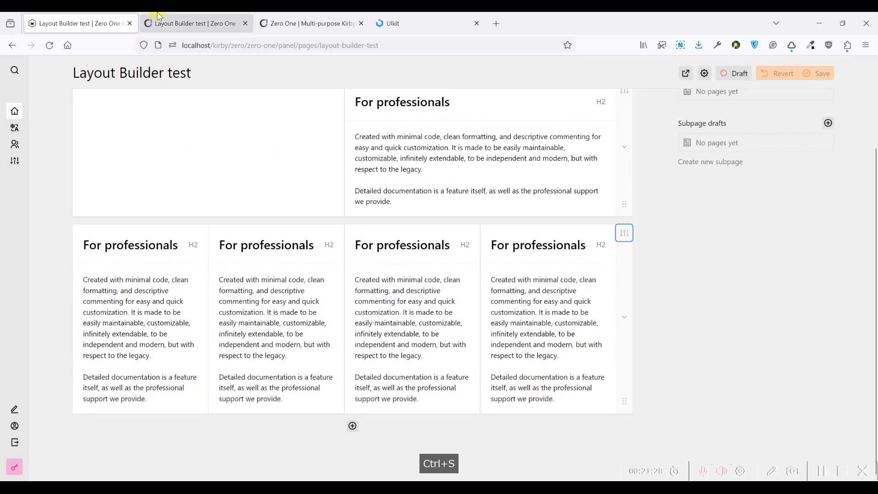
click(160, 22)
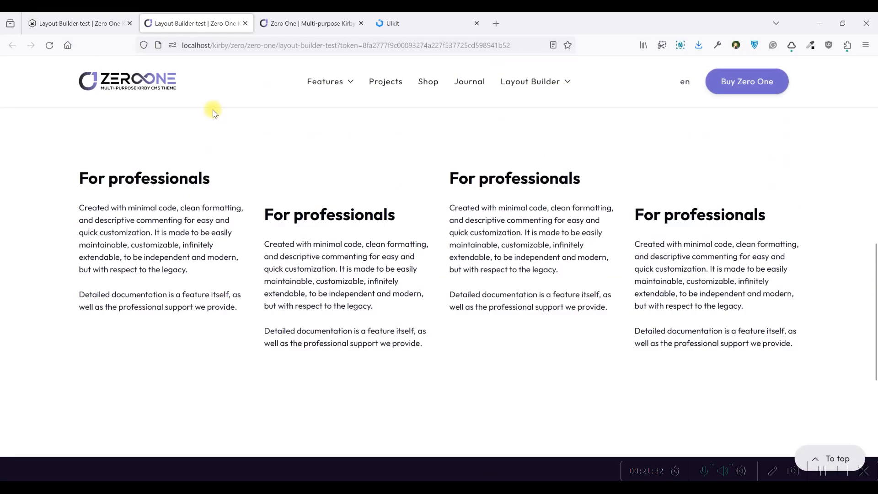
- Examine how the four columns move against each other in the preview with the grid parallax effect
scroll(278, 127, up, 3)
scroll(291, 127, down, 4)
scroll(291, 130, up, 4)
scroll(292, 129, down, 4)
scroll(292, 128, up, 4)
scroll(291, 128, down, 3)
scroll(291, 129, up, 4)
scroll(291, 129, down, 4)
scroll(291, 129, up, 3)
scroll(292, 132, down, 3)
scroll(291, 136, up, 2)
scroll(291, 138, down, 4)
scroll(336, 142, up, 3)
scroll(329, 144, down, 2)
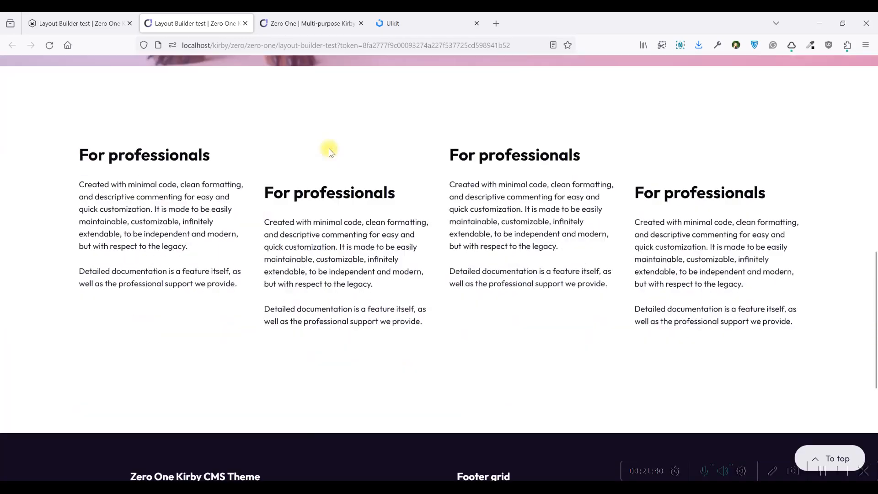
scroll(328, 147, up, 6)
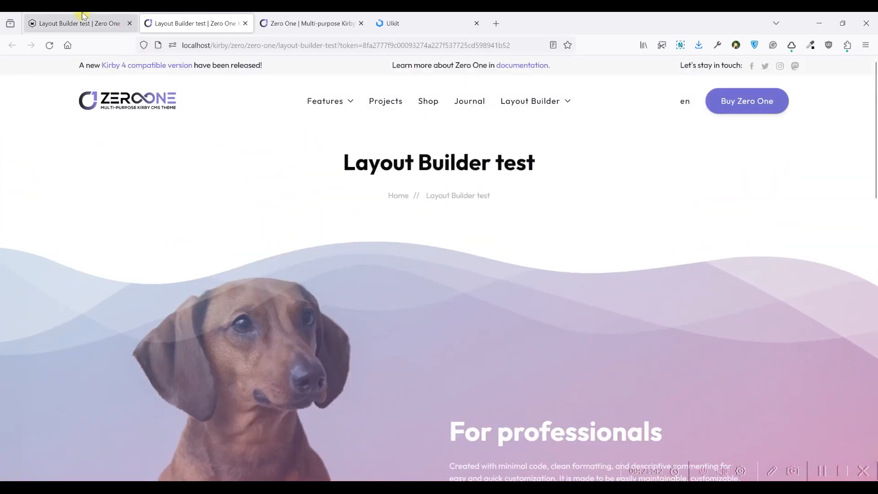
- Turn off grid parallax for the four-column row and close its grid settings
click(83, 17)
click(624, 232)
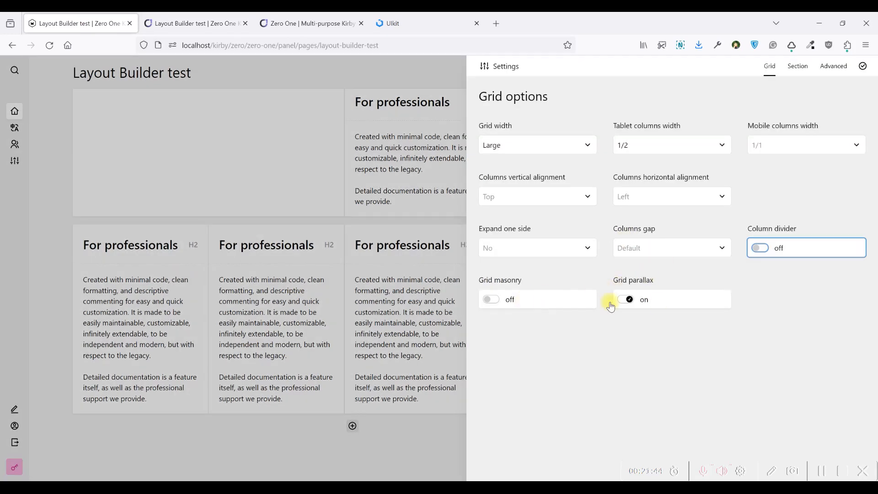
click(628, 299)
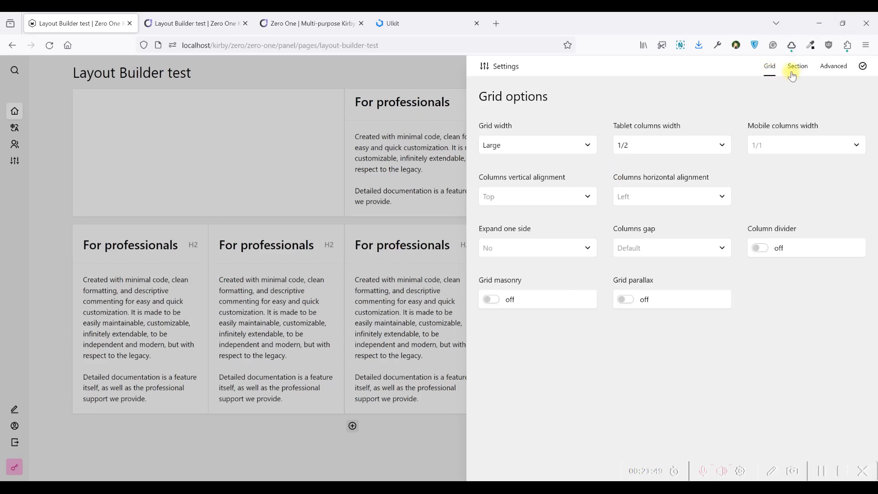
click(395, 252)
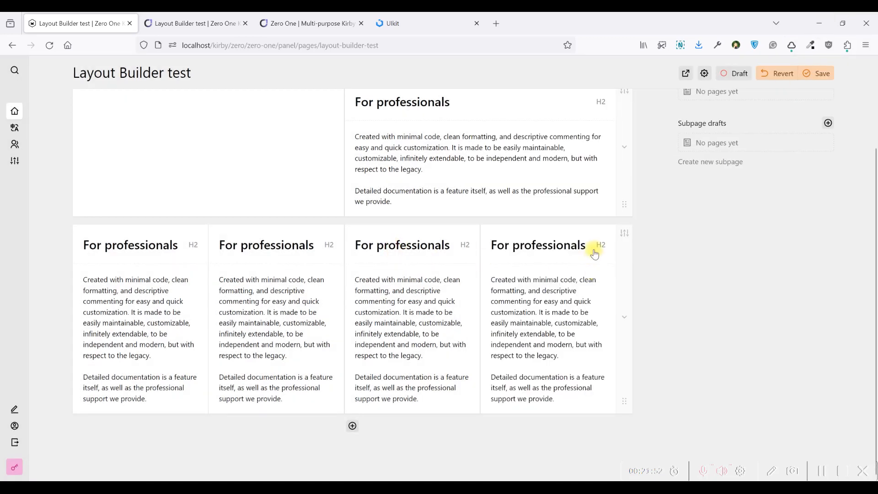
- View the advanced options of the four-column row, close its settings and save the page
click(623, 235)
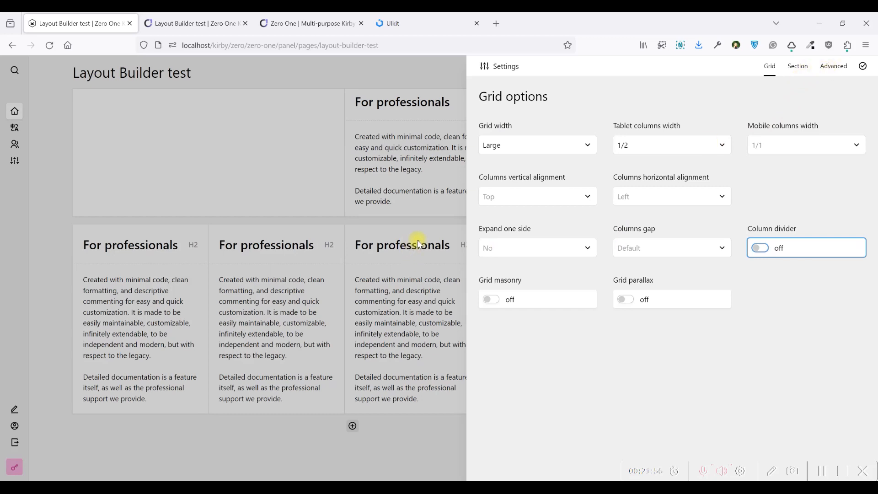
click(835, 69)
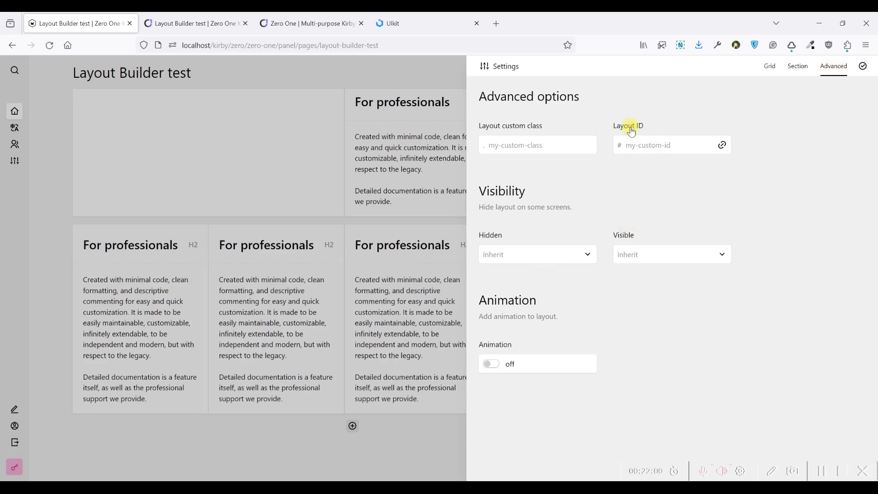
click(405, 253)
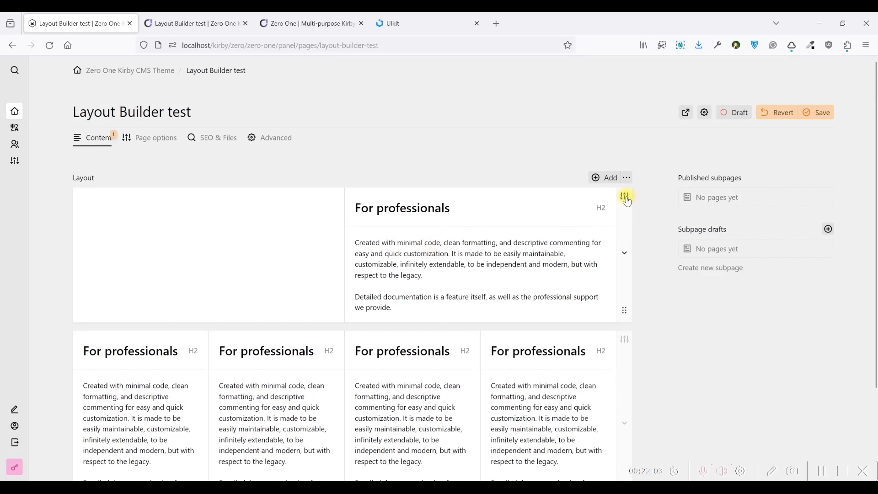
key(ctrl+s)
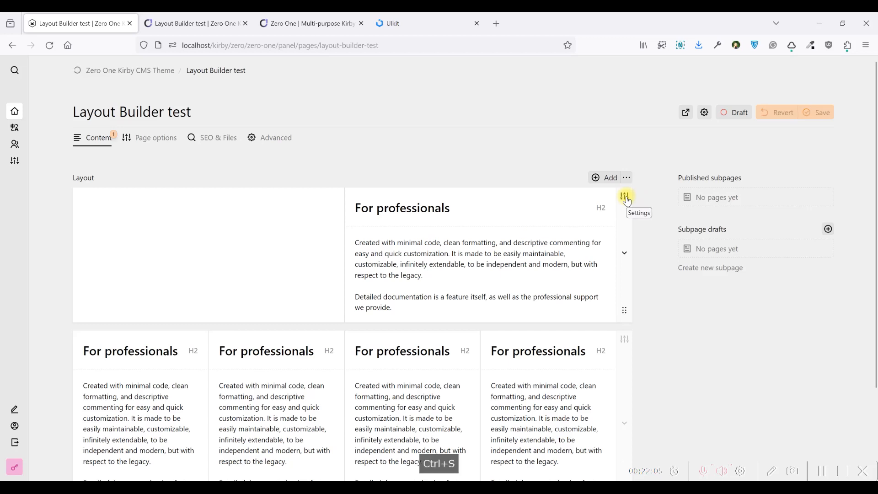
- Open the advanced options of the two-column row and examine the layout custom class and layout ID fields
click(625, 197)
click(834, 66)
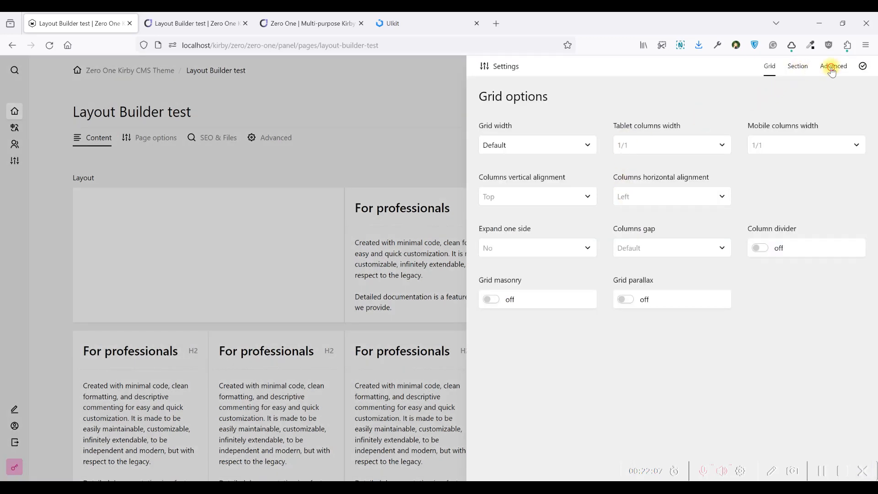
click(508, 139)
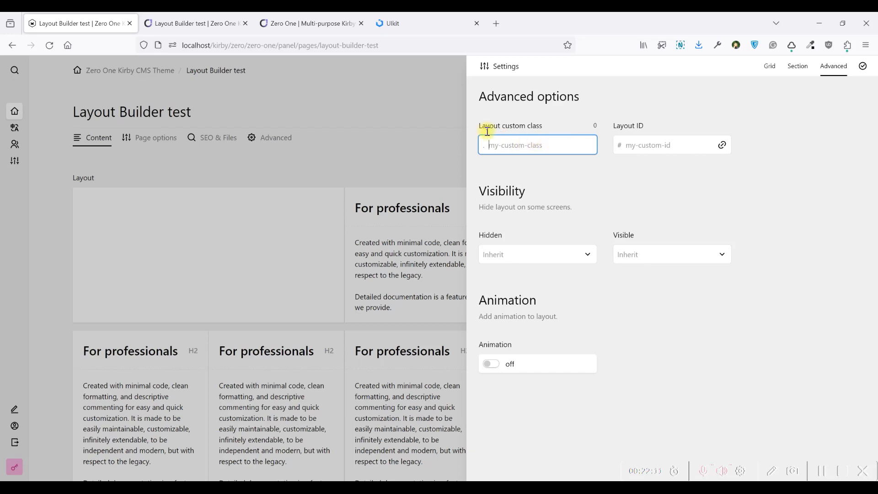
click(655, 145)
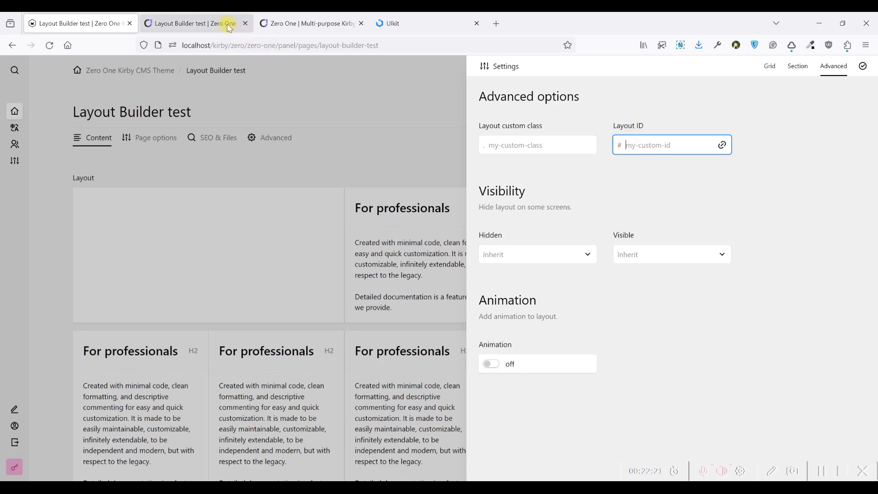
- Inspect the ID attribute of the dog image section in the preview's page code, then return to the row's advanced options
click(215, 17)
scroll(314, 196, down, 10)
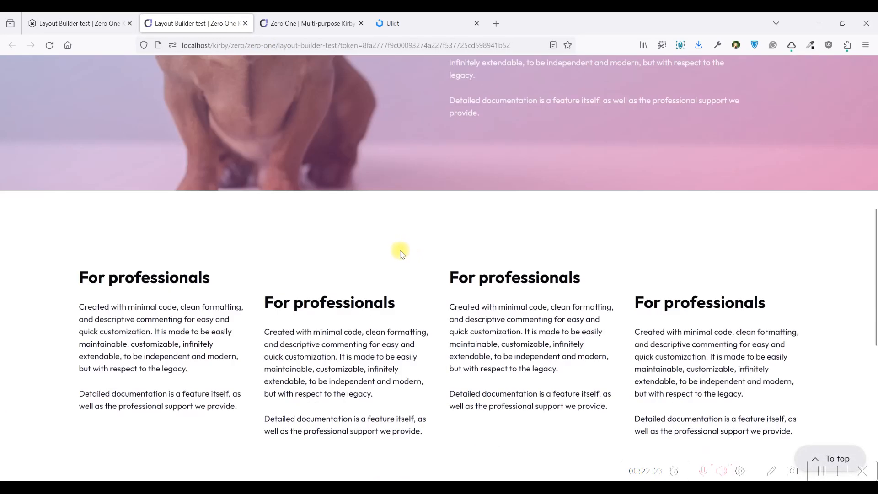
right_click(371, 220)
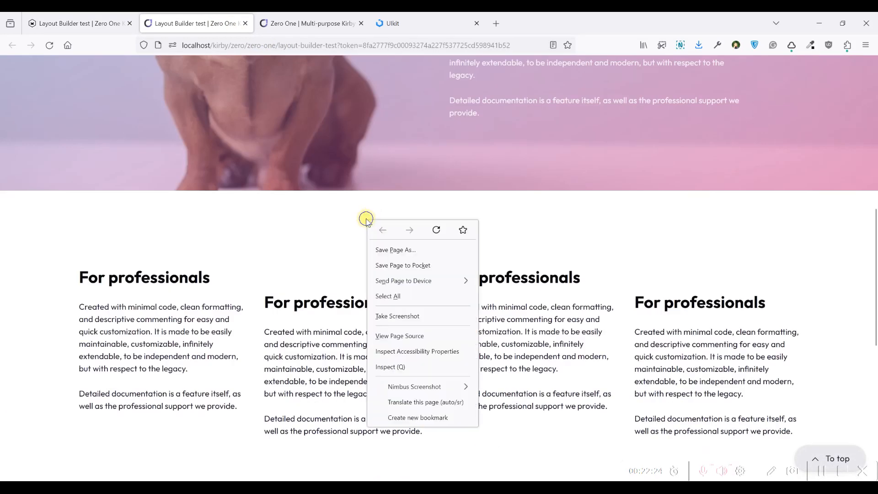
click(391, 364)
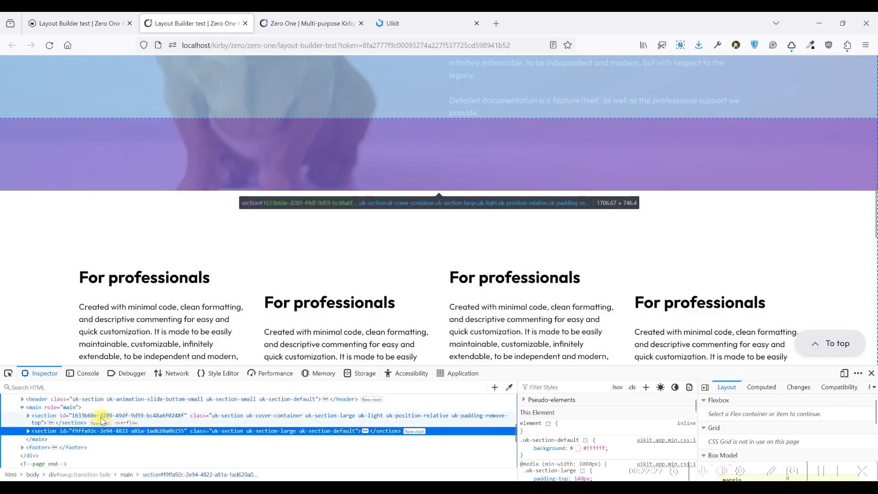
click(103, 419)
double_click(104, 417)
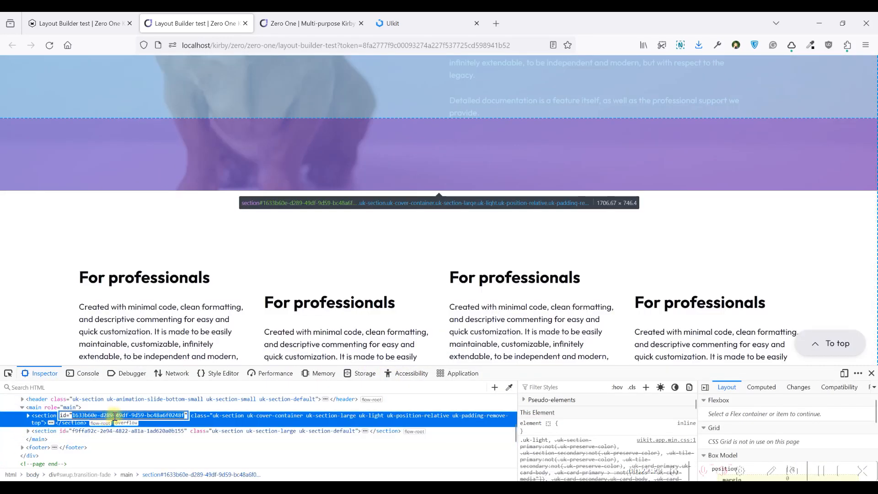
click(871, 373)
click(118, 17)
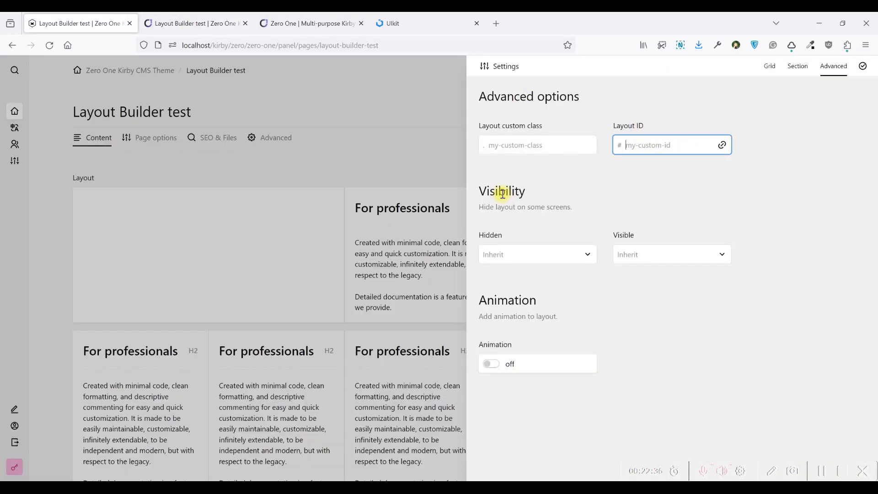
- Review the Hidden and Visible choices for the two-column row's visibility and close its settings
drag(481, 189, 722, 227)
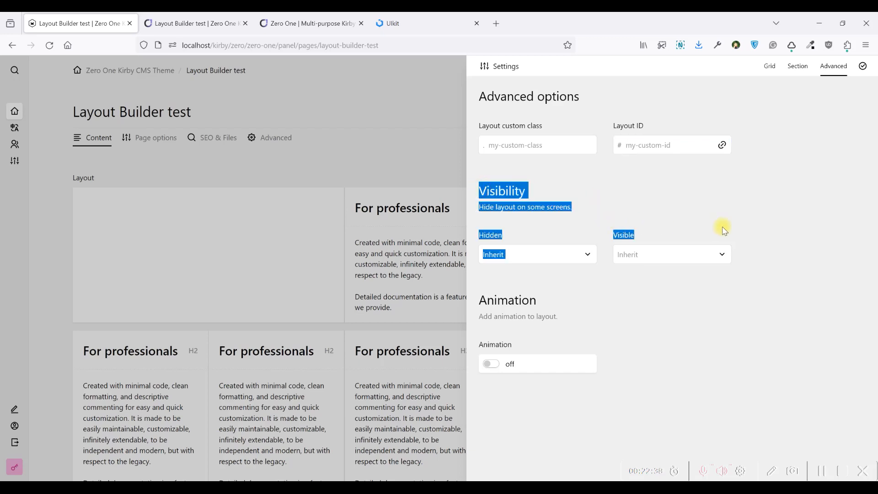
click(763, 232)
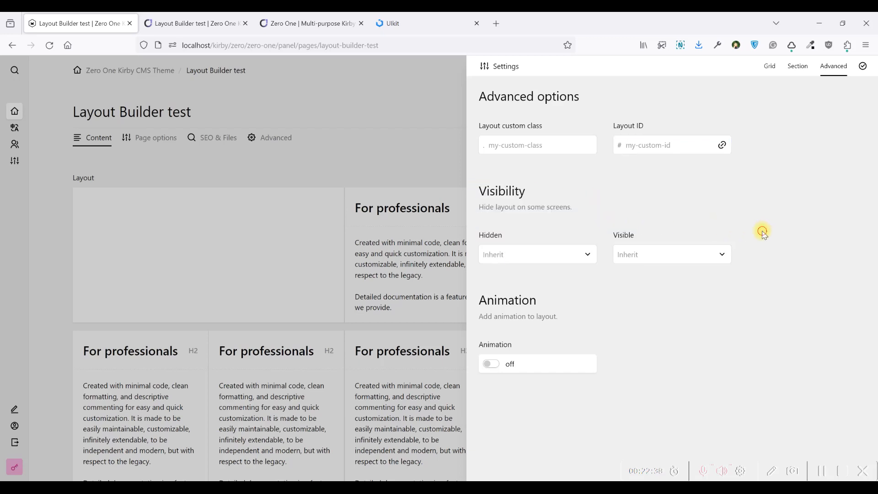
click(513, 255)
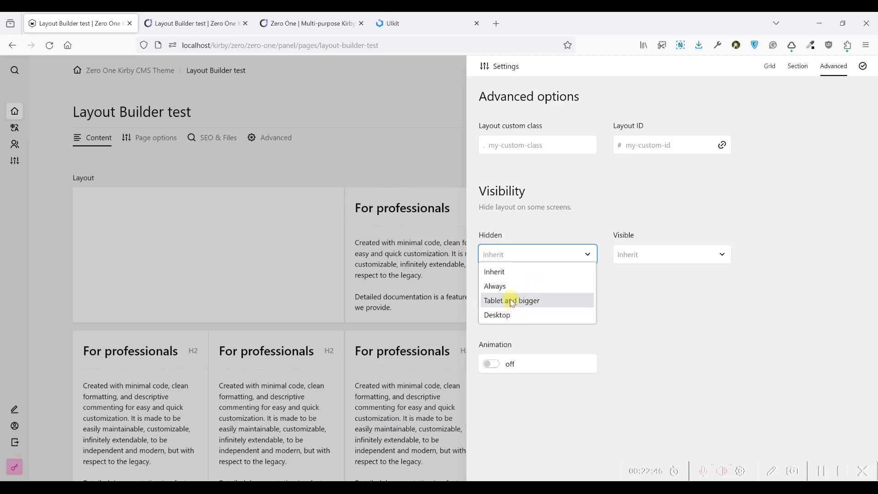
click(645, 255)
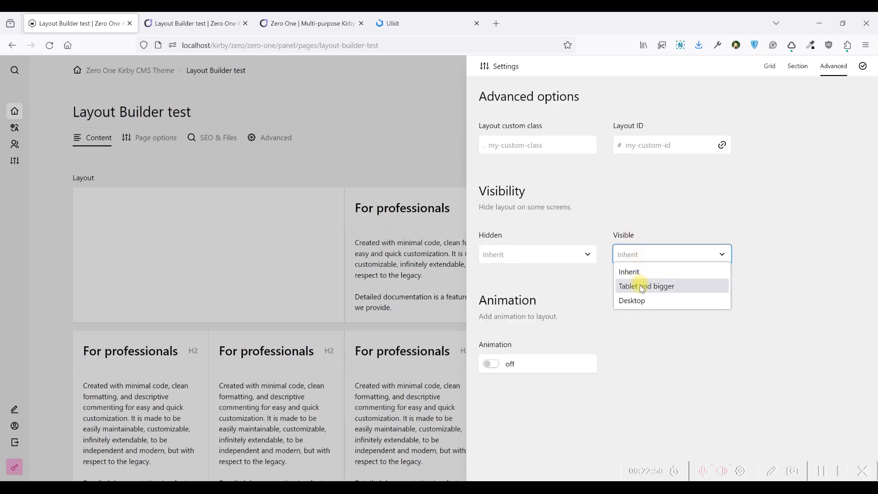
click(614, 219)
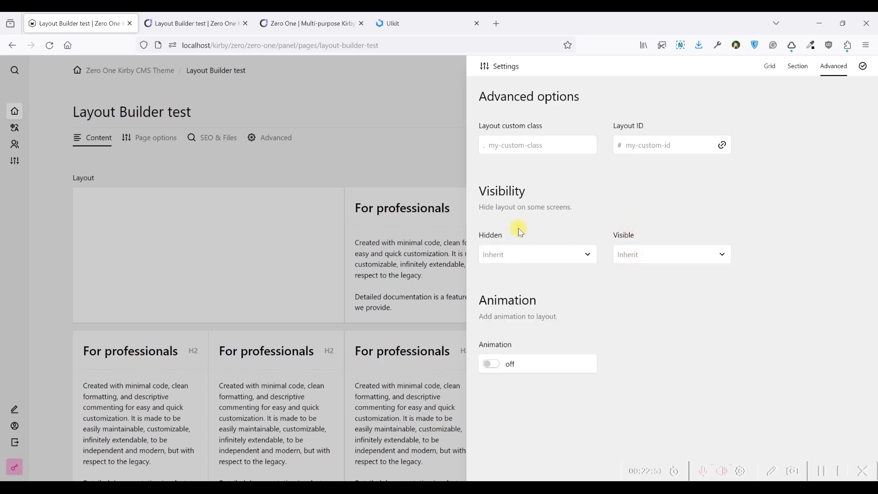
click(427, 218)
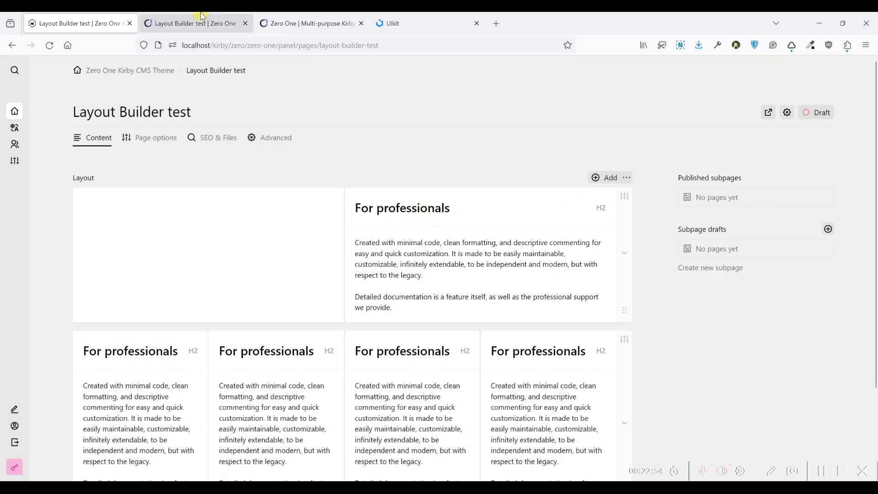
- Examine the dog image section in the page preview from the page header down to its end
click(228, 23)
scroll(402, 201, up, 15)
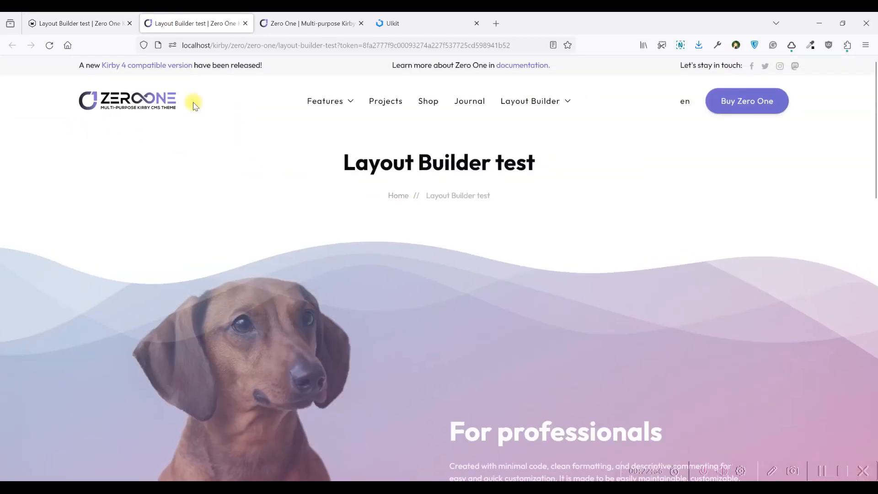
scroll(287, 305, down, 2)
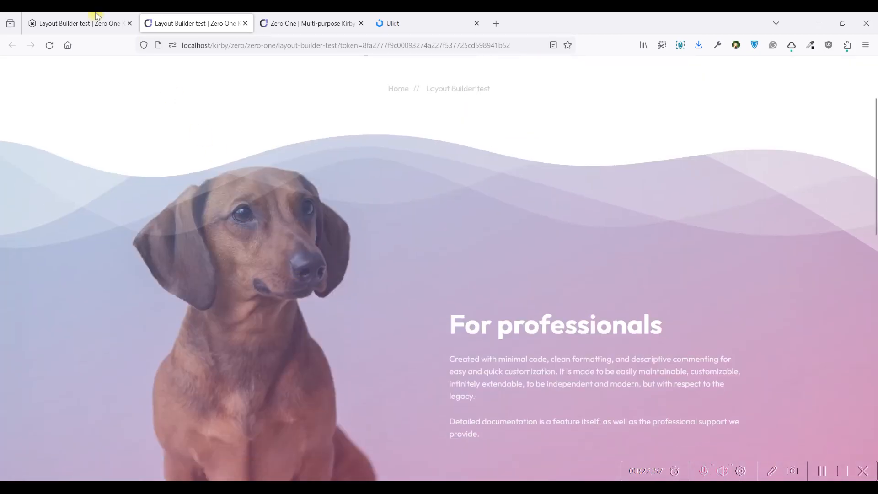
scroll(285, 188, down, 2)
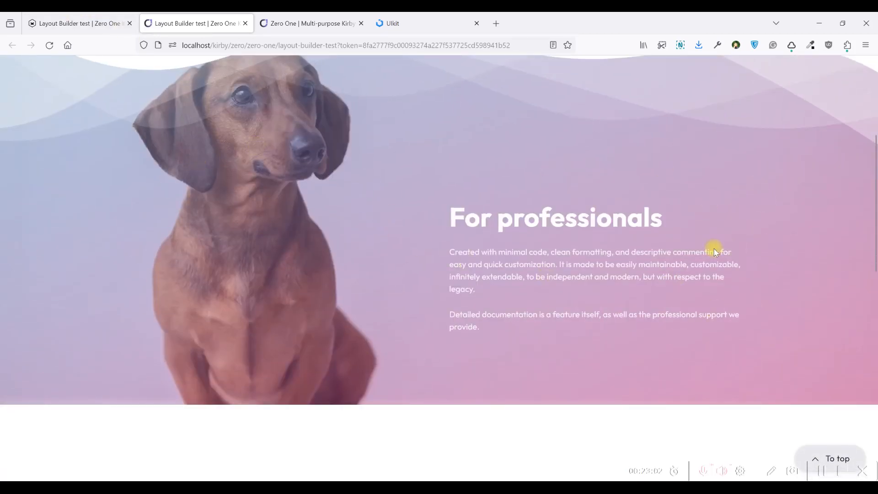
scroll(540, 230, down, 2)
scroll(438, 226, up, 7)
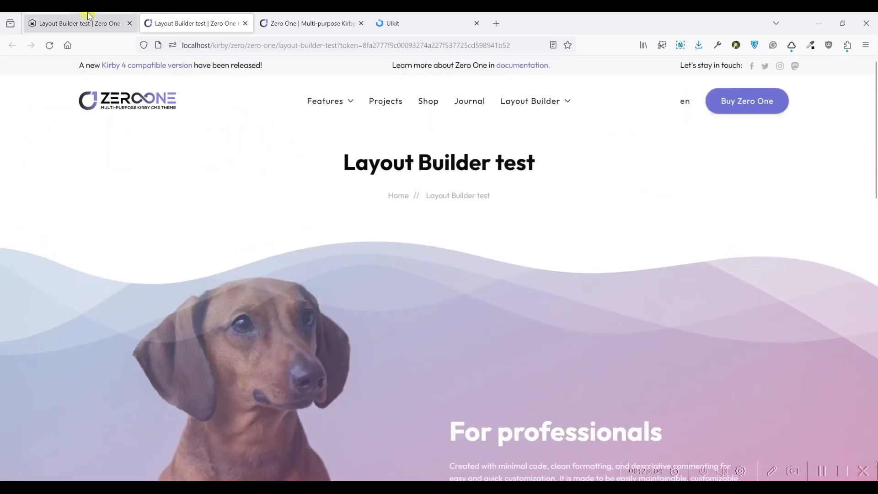
- Turn on animation for the two-column row and set the animation type to Scale down
click(73, 23)
click(625, 196)
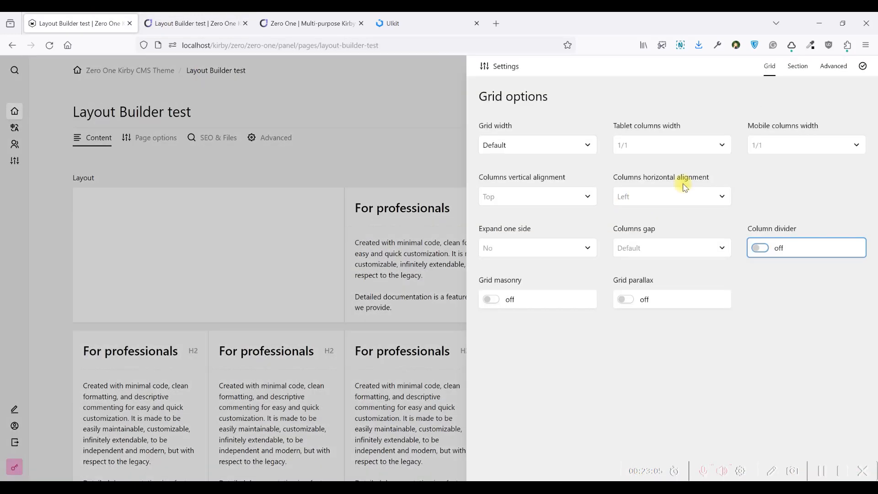
click(801, 68)
click(833, 67)
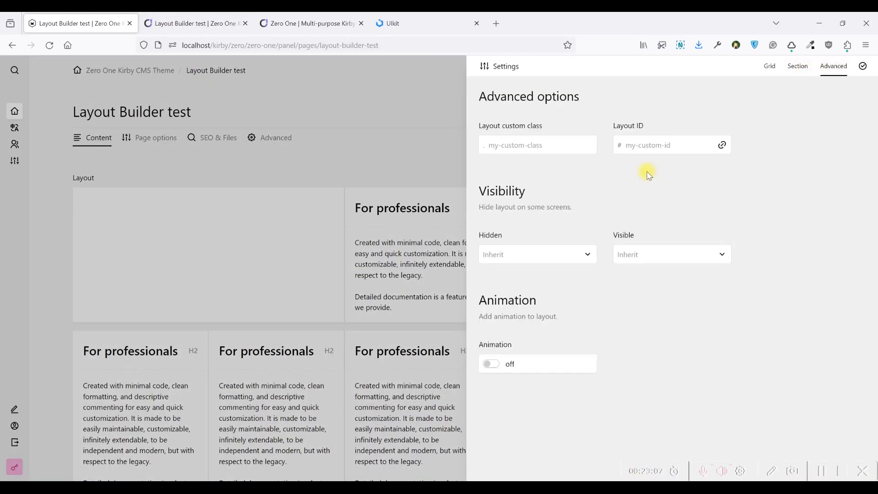
click(509, 369)
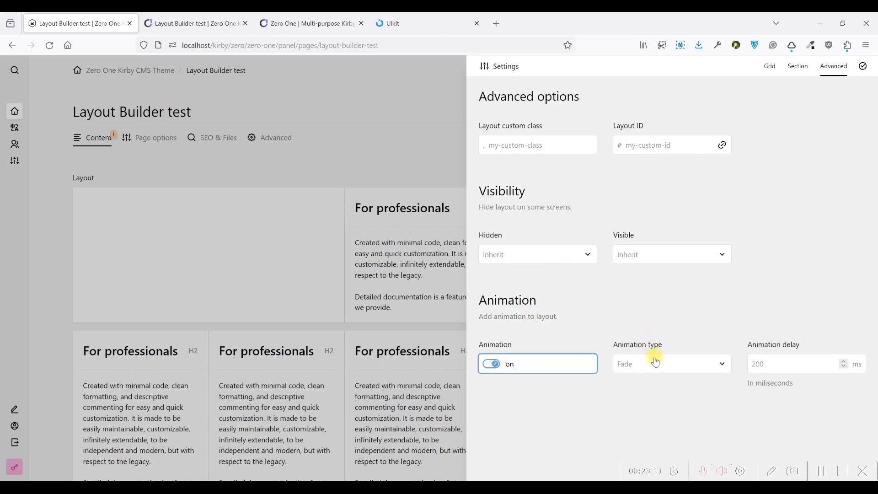
click(761, 362)
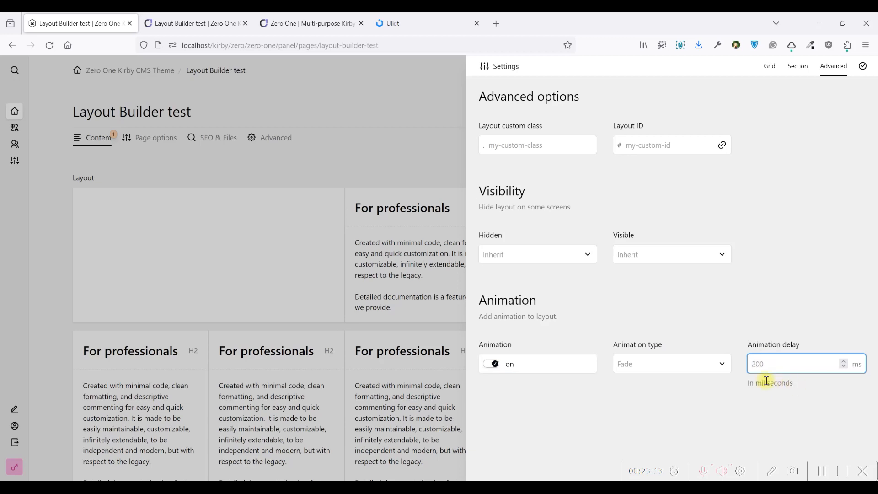
click(637, 365)
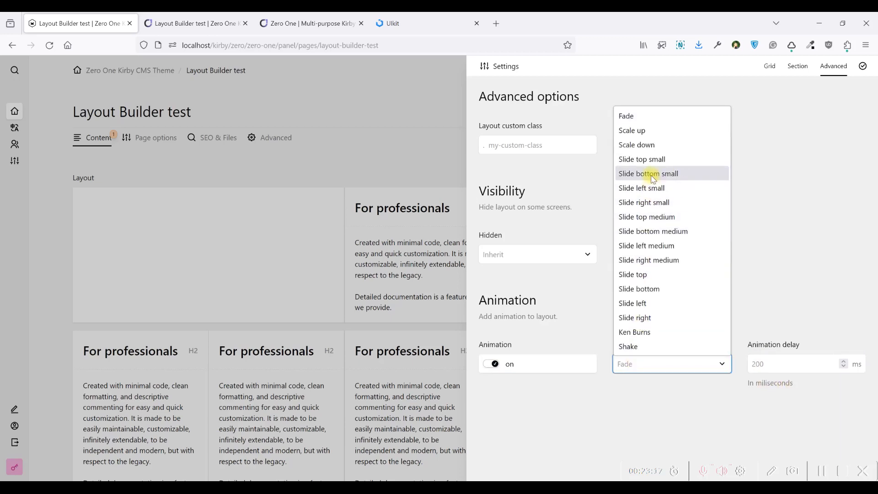
click(643, 145)
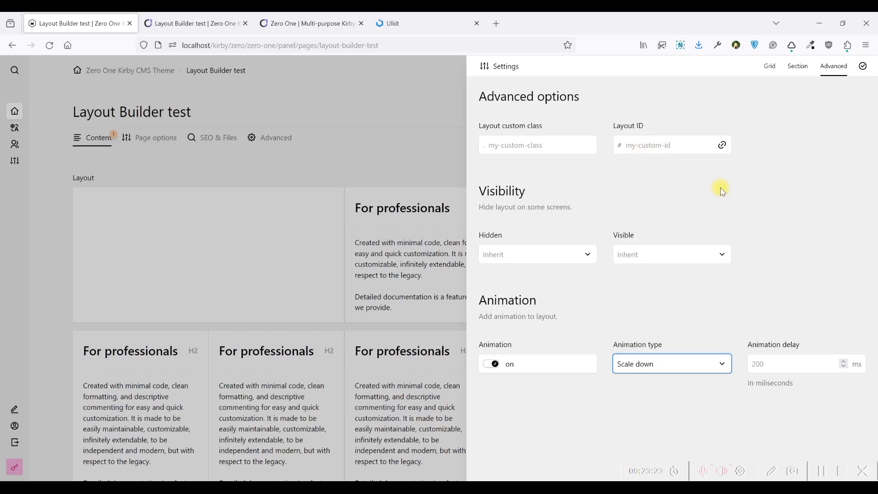
- Save the page and reload the preview to check the row's animation
key(ctrl+s)
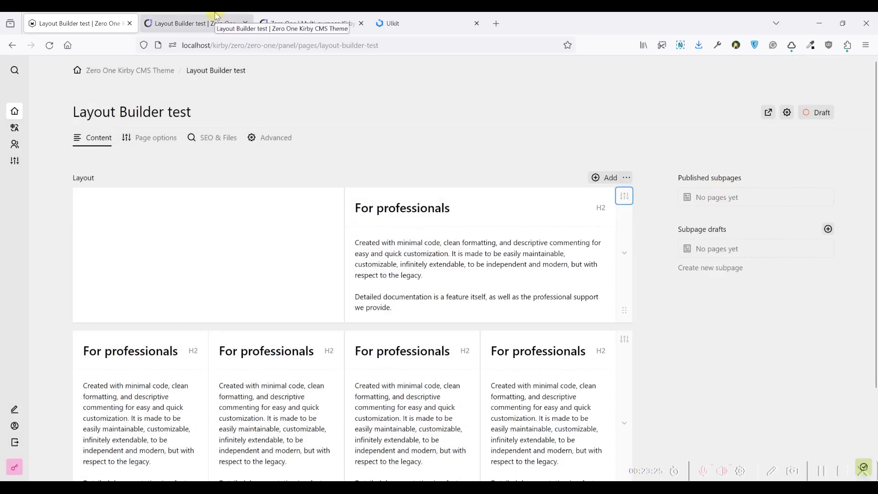
click(215, 23)
click(49, 45)
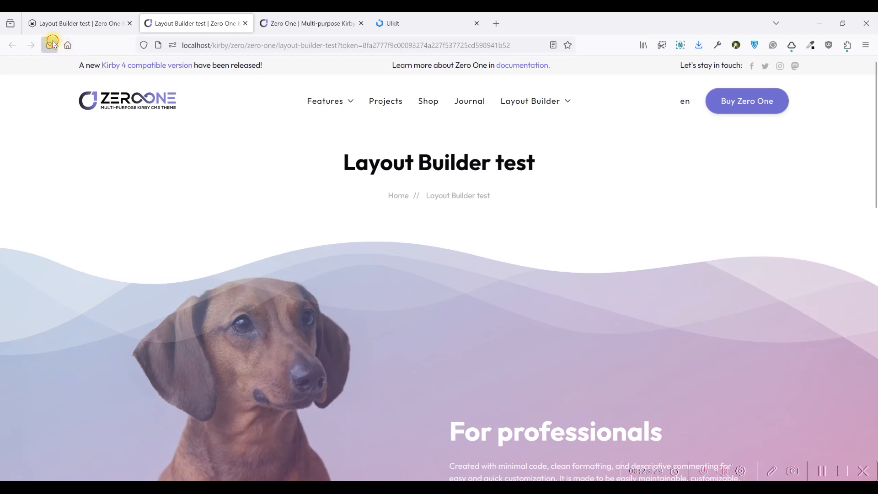
mouse_move(329, 102)
- Set the two-column row's animation delay to 1000 ms in its advanced options and save the page
click(74, 24)
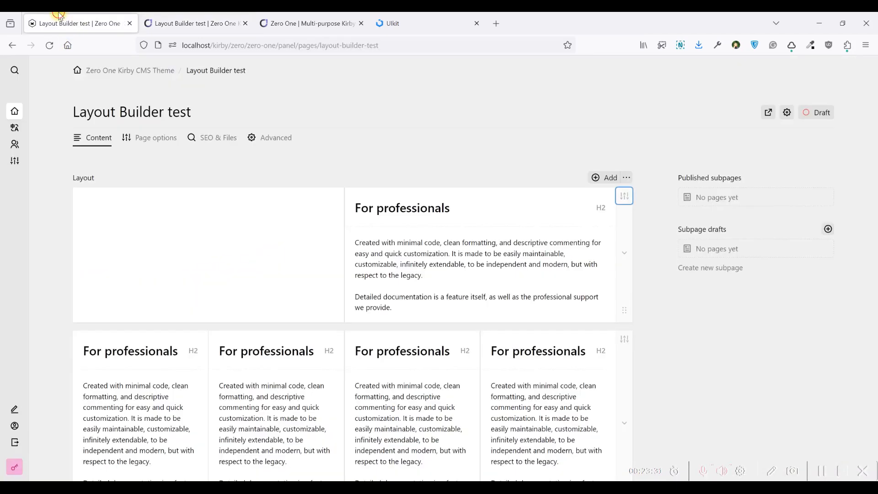
click(623, 196)
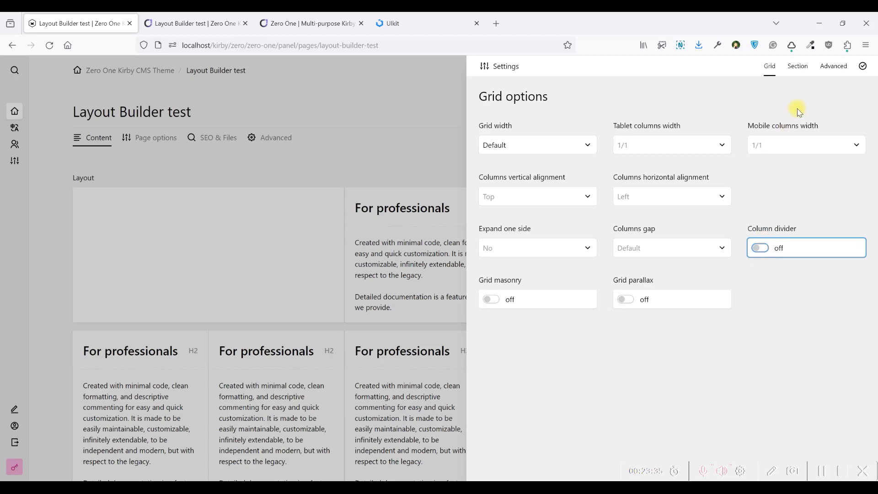
click(837, 66)
click(646, 364)
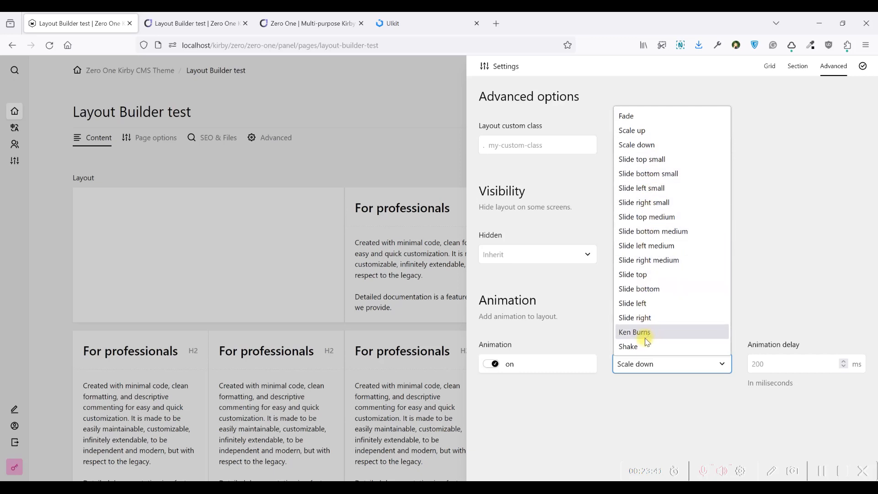
click(792, 251)
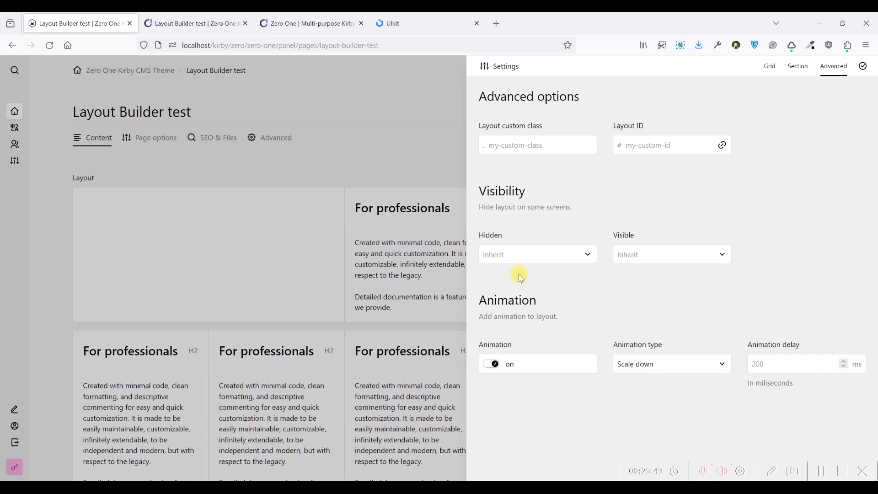
click(771, 368)
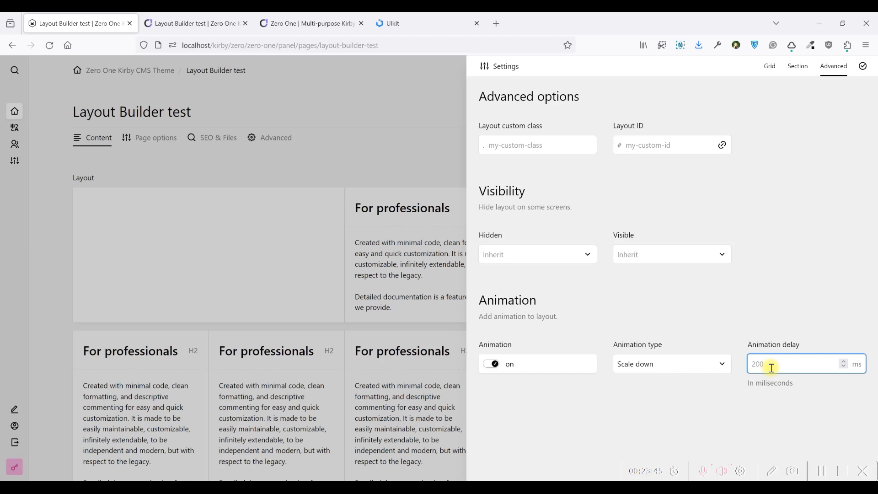
key(ctrl+s)
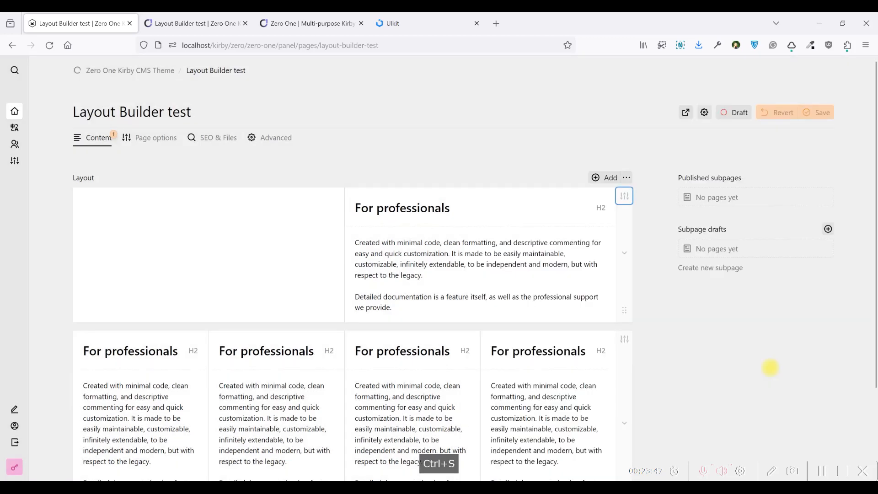
- Reload the page preview and check the delayed animation of the dog image section
click(197, 21)
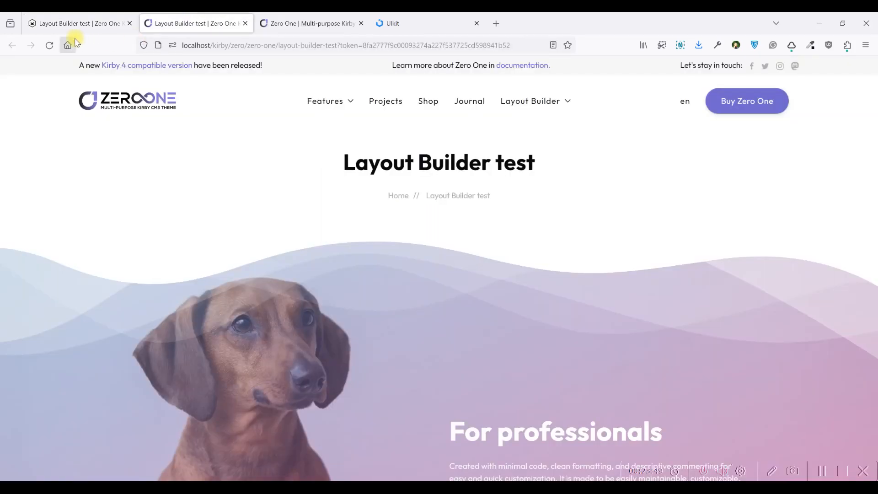
click(42, 47)
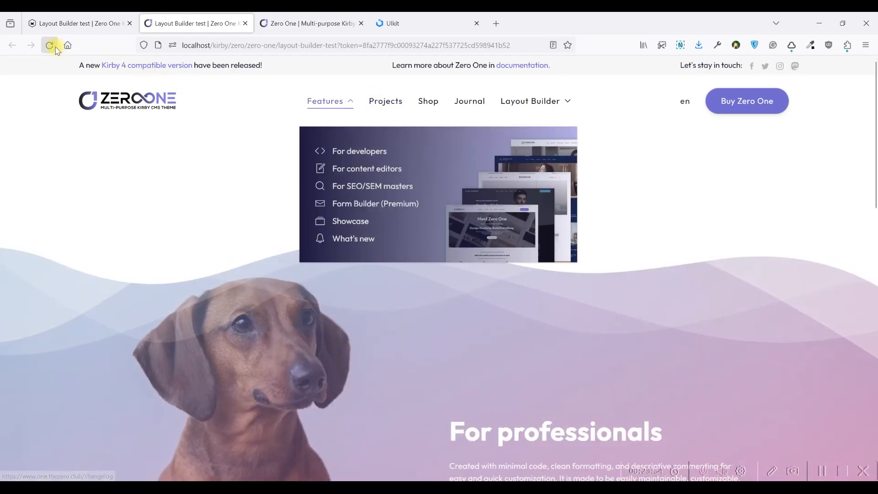
click(51, 46)
scroll(235, 138, down, 8)
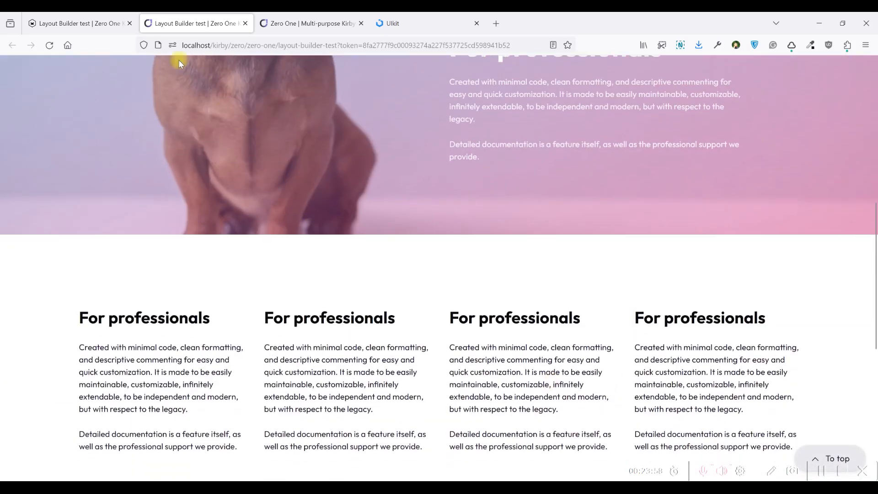
- Turn on animation for the four-column row, set its type to Slide bottom small, and save the page
click(78, 24)
click(625, 339)
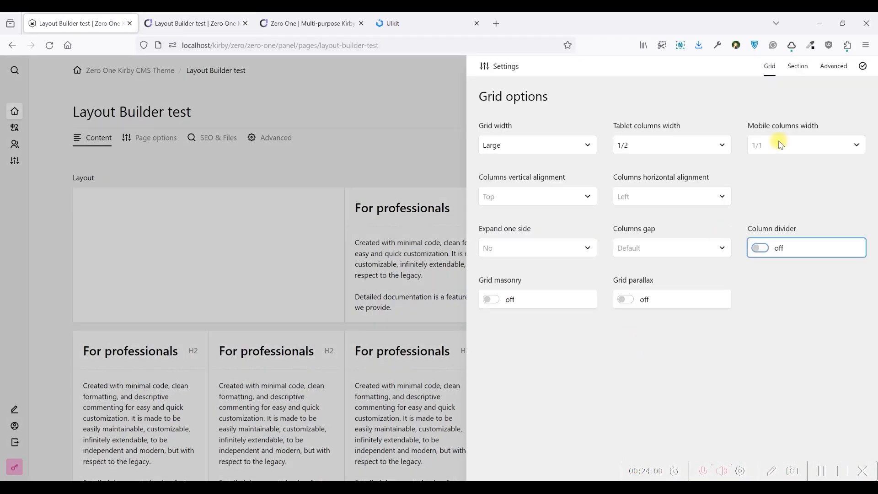
click(832, 67)
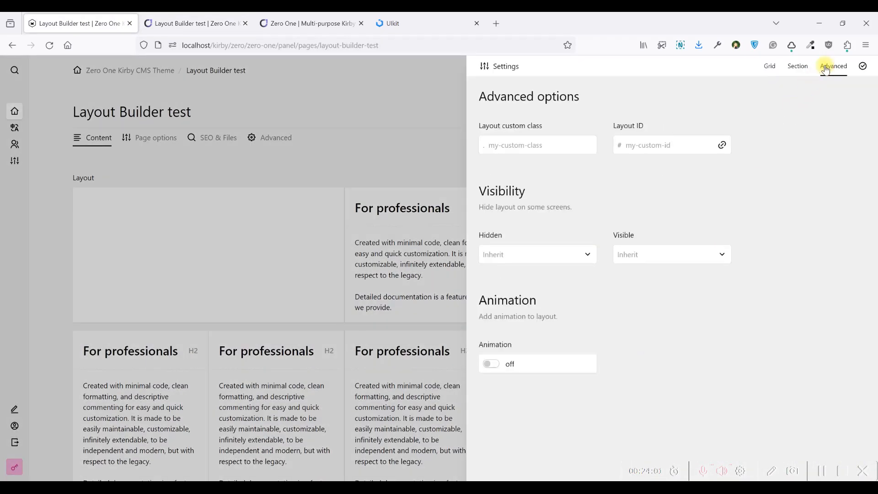
click(533, 364)
click(697, 370)
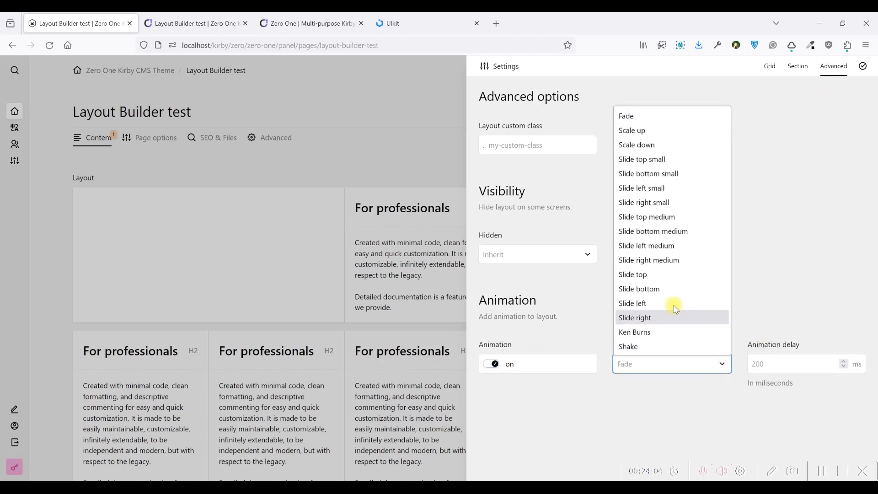
click(671, 175)
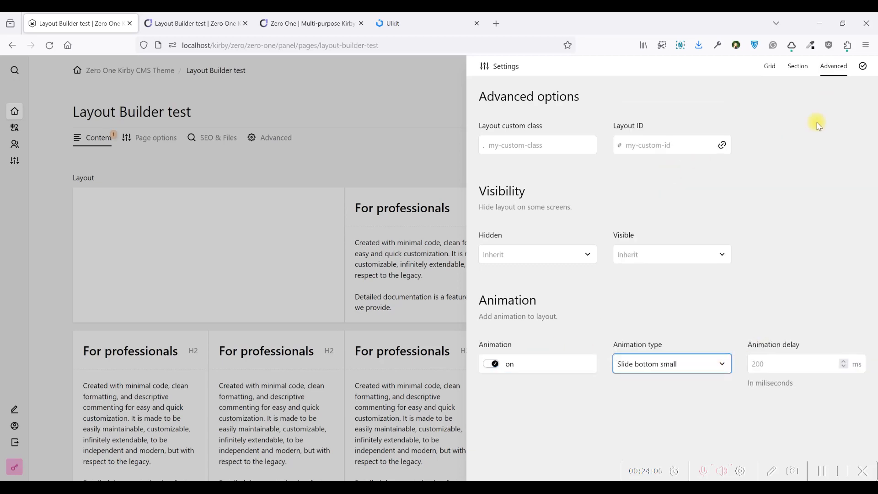
click(864, 67)
key(ctrl+s)
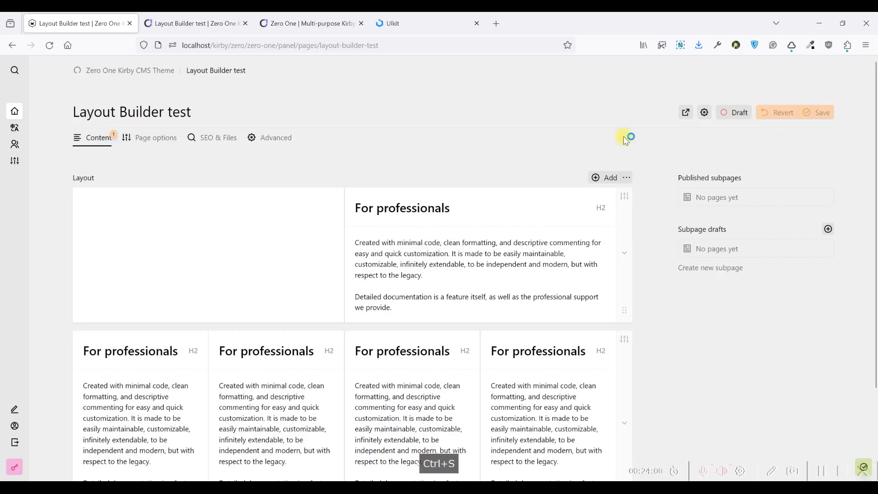
- Reload the page preview and go down to the four-column row to check its animation, repeating the check once
click(176, 23)
key(F5)
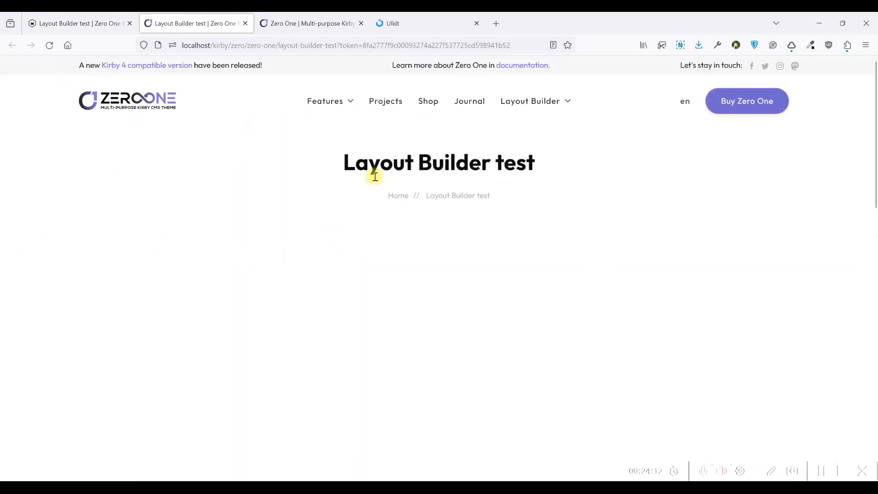
scroll(376, 179, down, 2)
scroll(374, 178, down, 10)
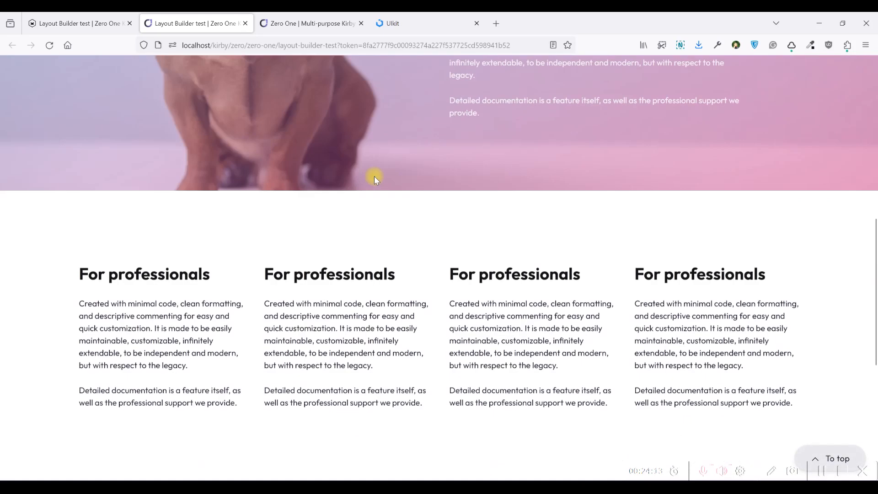
scroll(378, 217, up, 10)
click(49, 45)
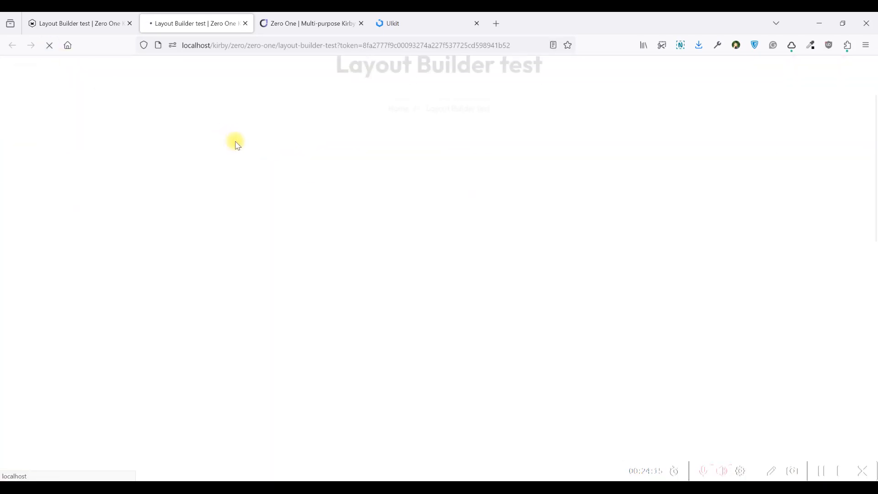
scroll(289, 140, down, 10)
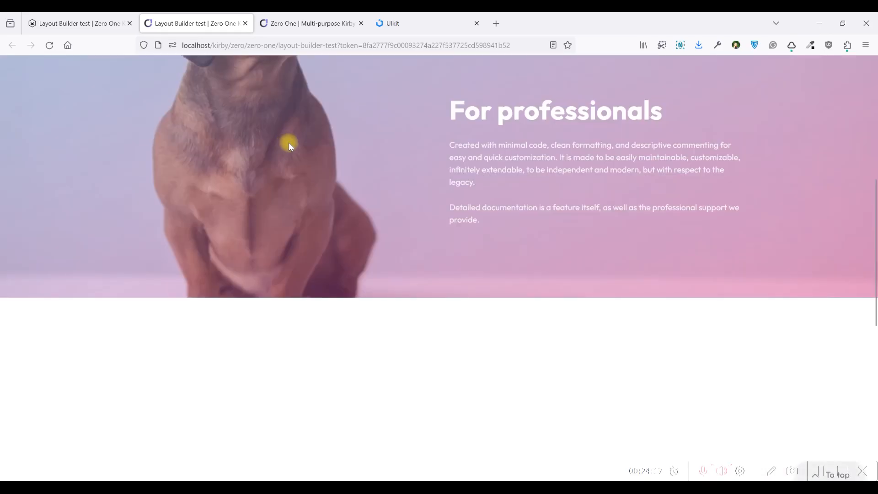
scroll(284, 172, up, 10)
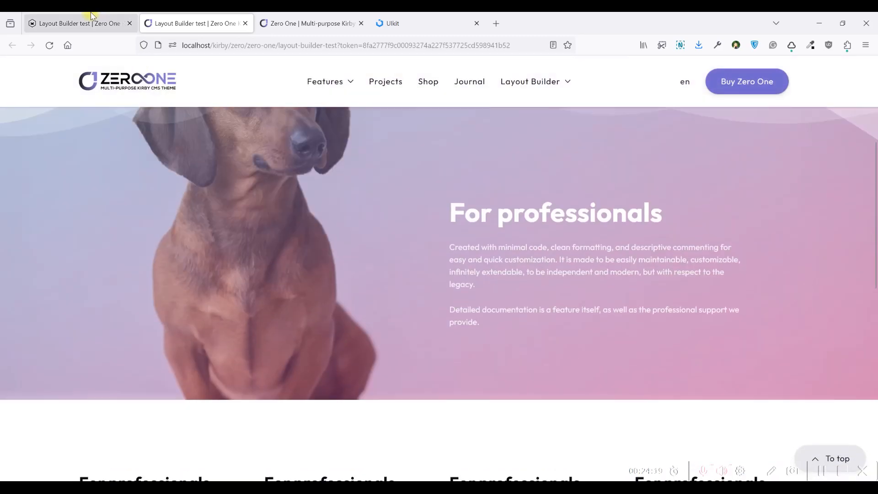
click(85, 22)
scroll(300, 167, down, 2)
scroll(301, 166, up, 2)
click(176, 16)
click(87, 22)
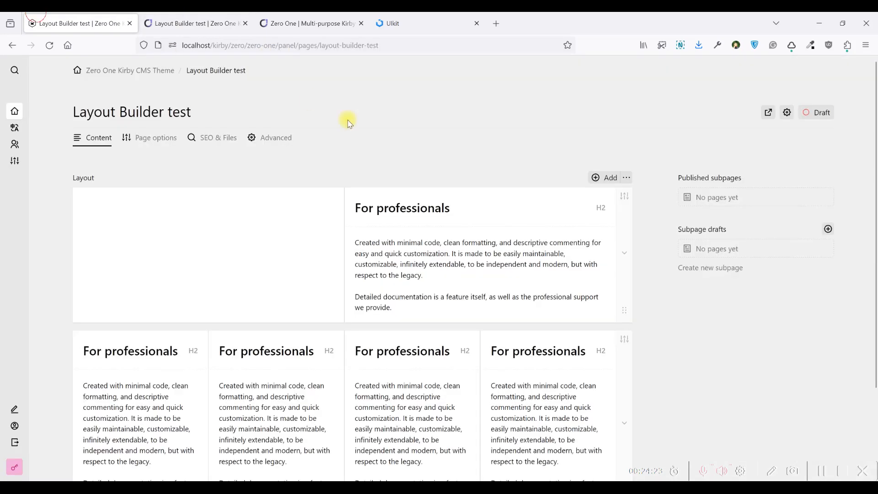
- Compare the two-column row's grid and section options with the dog section and four-column row in the page preview
click(626, 198)
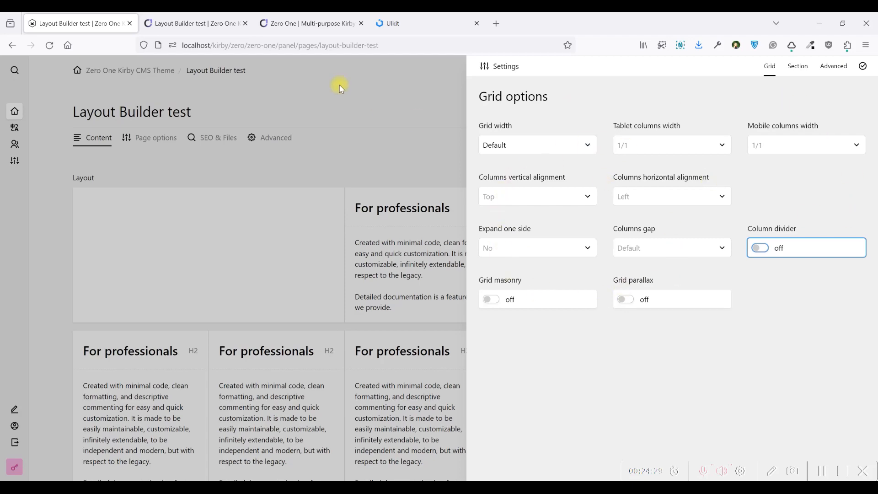
click(203, 23)
scroll(386, 240, down, 5)
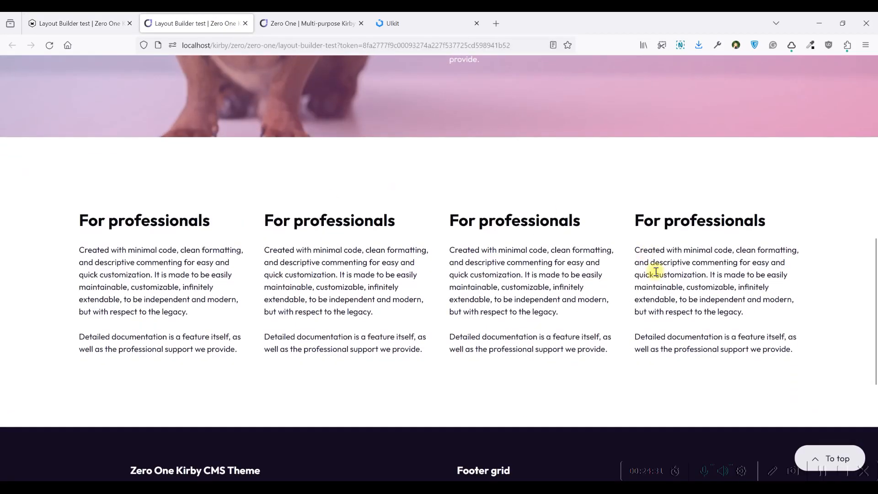
click(84, 22)
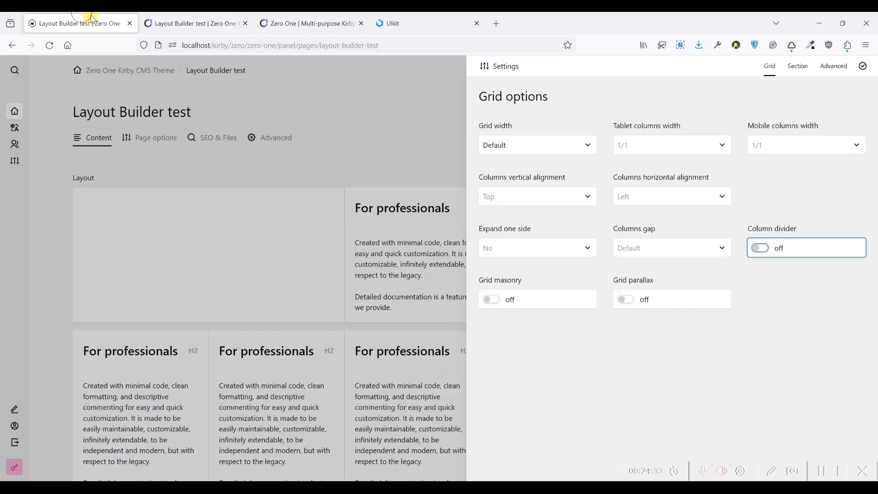
click(797, 66)
scroll(594, 125, down, 1)
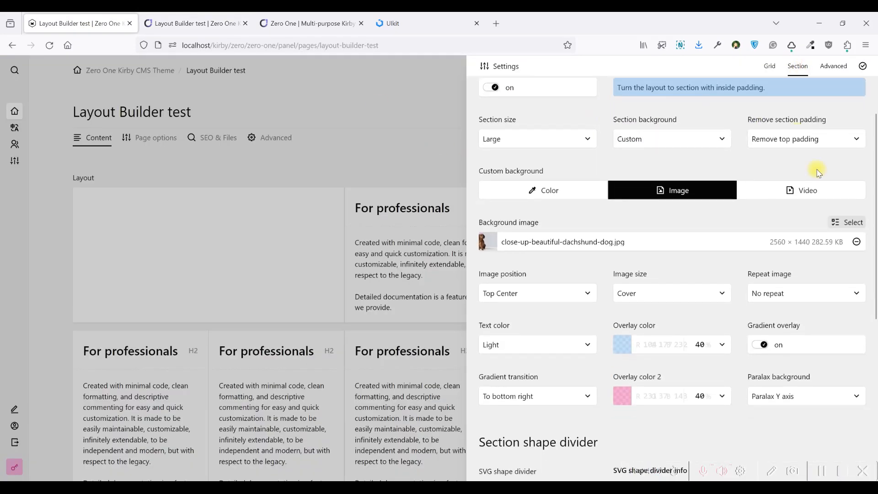
click(229, 23)
scroll(200, 131, up, 3)
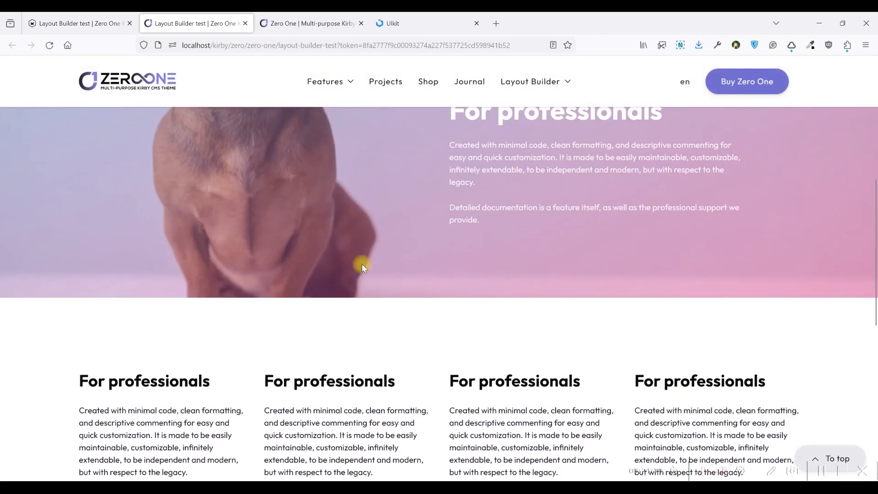
scroll(404, 275, down, 3)
- Examine the two-column row's section options from the background image settings down to Preserve color
click(98, 23)
scroll(782, 275, down, 1)
scroll(663, 331, down, 4)
scroll(640, 366, down, 3)
scroll(644, 361, up, 8)
scroll(646, 358, down, 8)
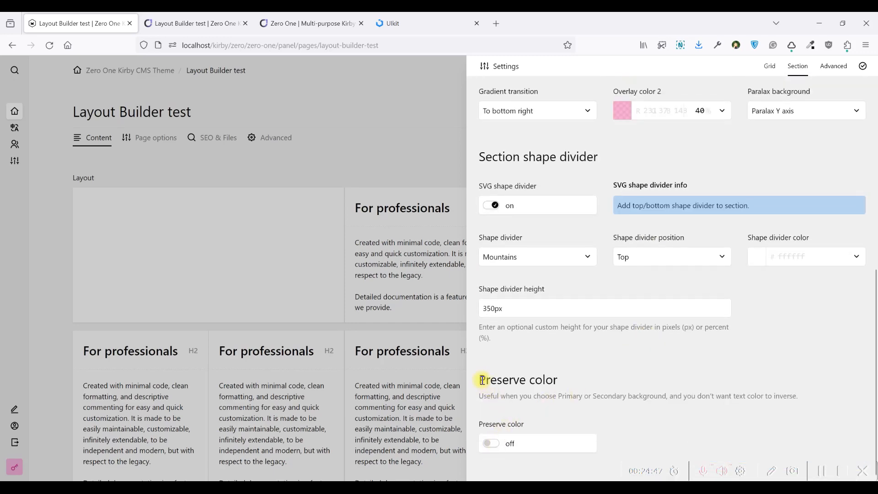
scroll(558, 206, up, 7)
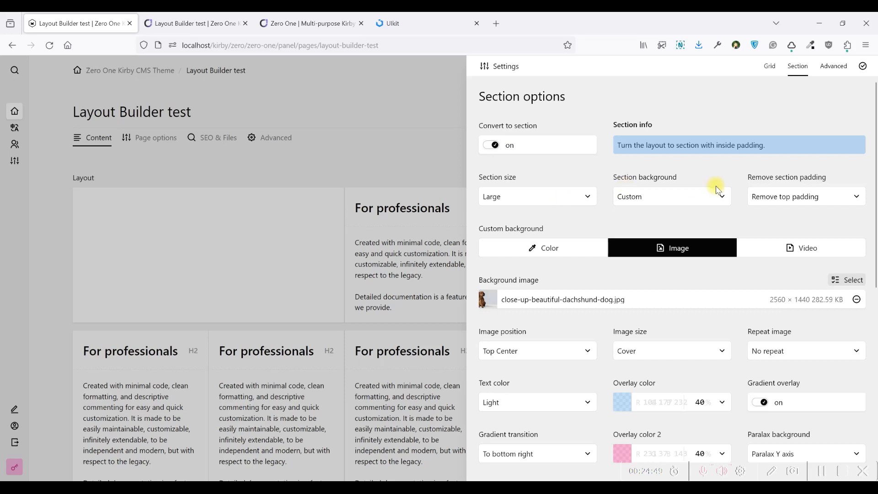
- Review the section background choices, the shape divider settings and the section info text of the two-column row
click(709, 199)
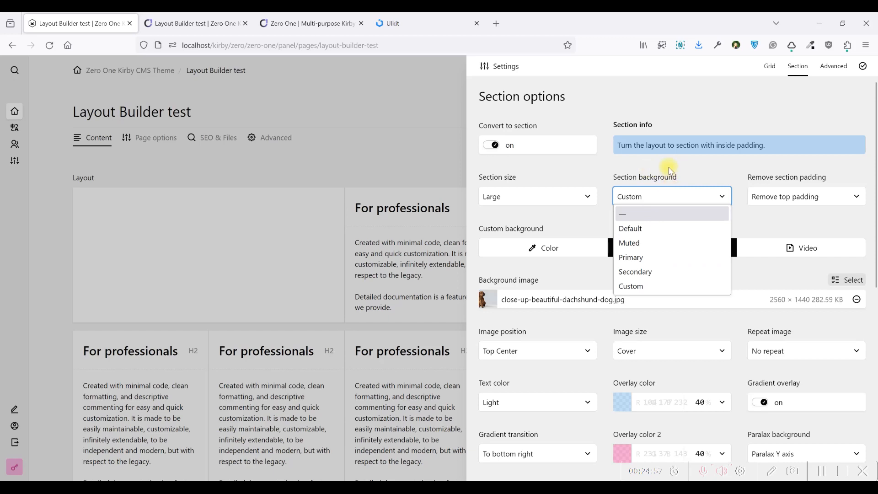
click(646, 141)
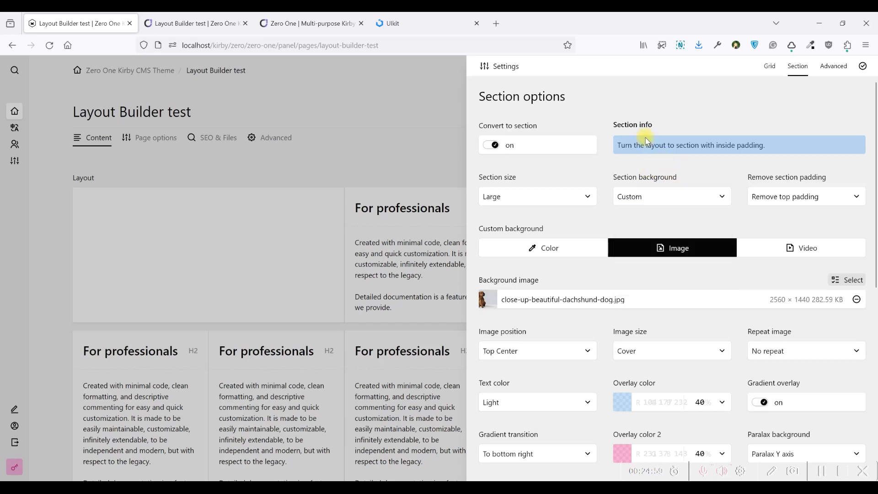
scroll(644, 186, down, 7)
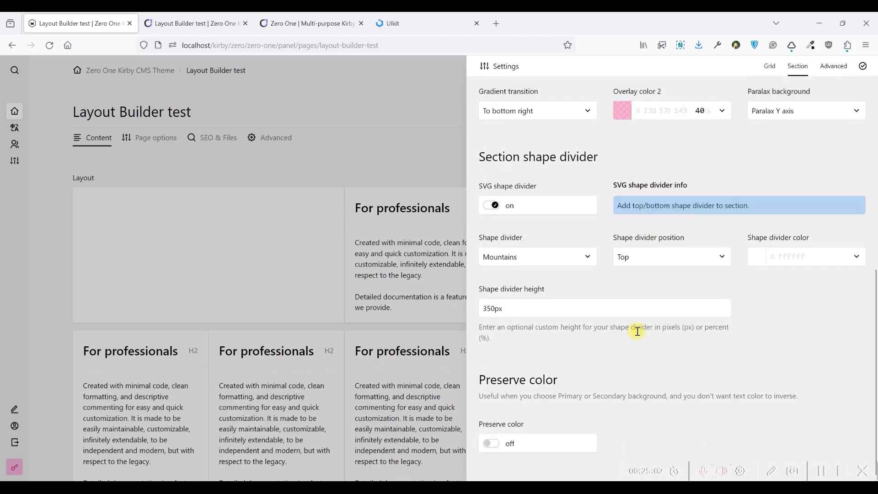
scroll(637, 329, up, 5)
scroll(638, 333, up, 3)
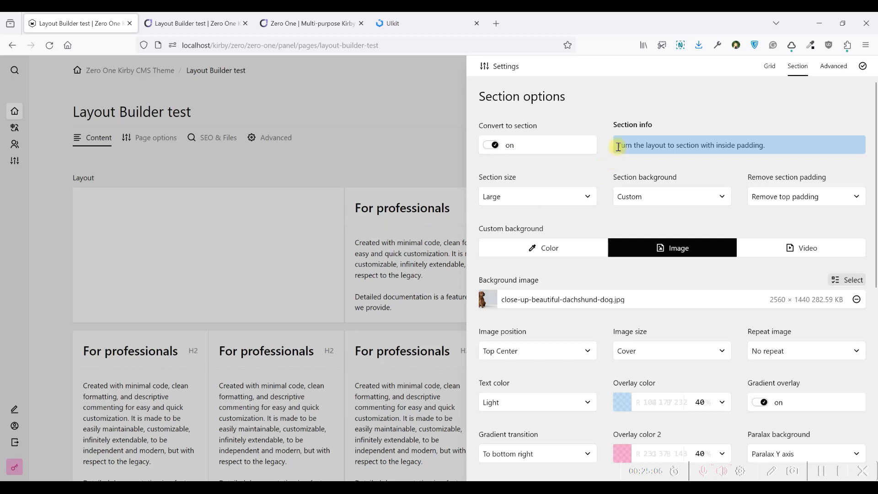
drag(618, 142, 769, 143)
click(783, 144)
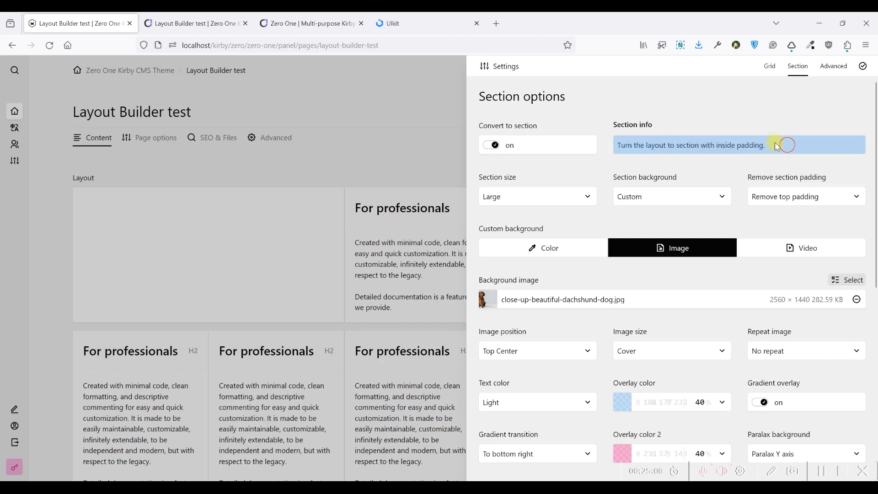
- Highlight the Preserve color heading in the section options and open the row's advanced options
scroll(648, 155, down, 7)
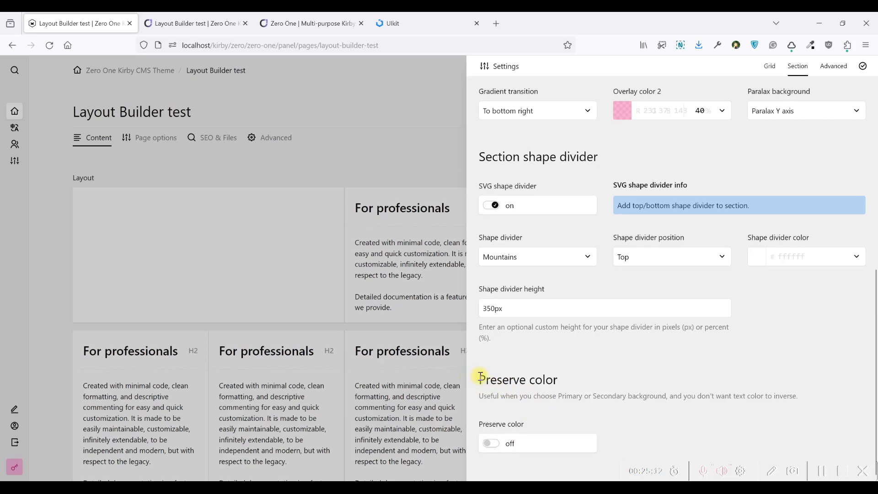
drag(482, 379, 551, 378)
click(555, 388)
click(526, 378)
scroll(528, 378, up, 7)
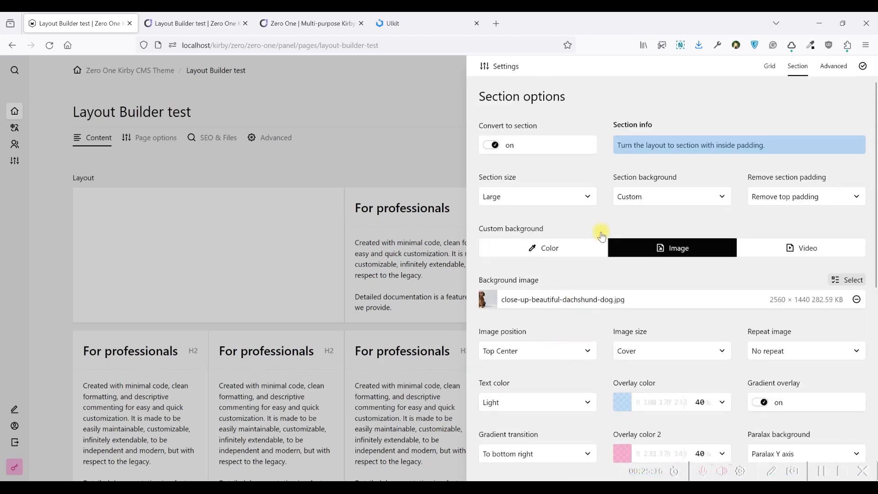
click(833, 69)
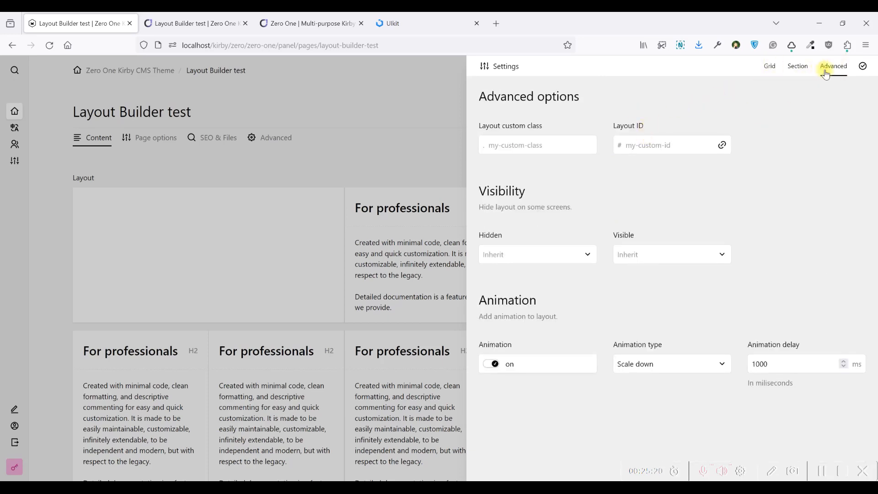
- Revisit the two-column row's grid options, close its settings and look over the layout rows on the page
click(770, 66)
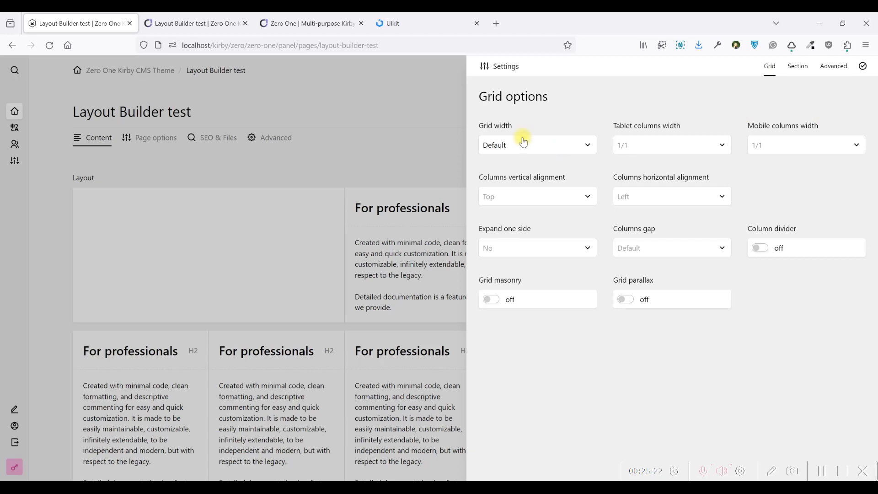
click(371, 215)
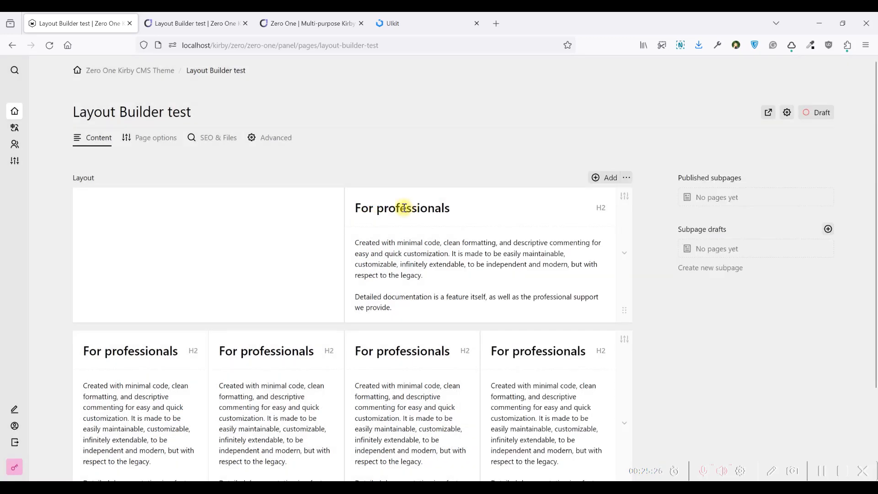
scroll(405, 211, down, 2)
scroll(391, 238, up, 3)
scroll(532, 337, down, 2)
scroll(268, 274, up, 3)
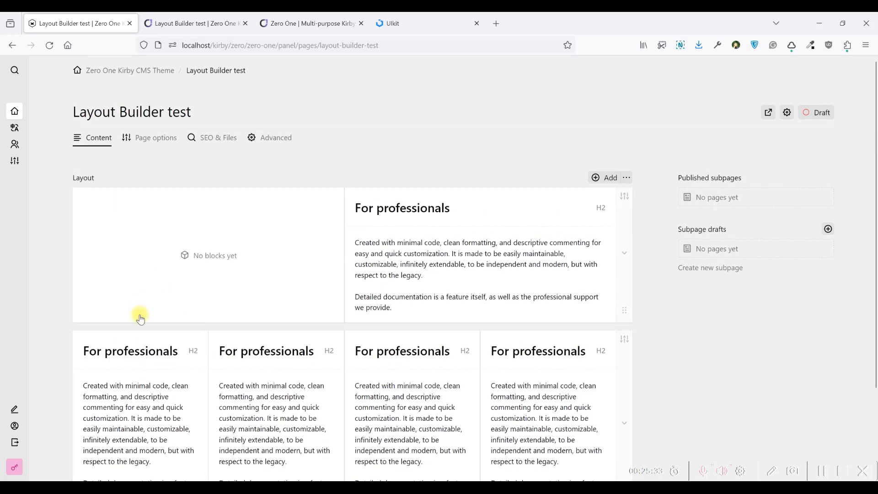
- Insert a Column options block before the heading in the first column of the four-column row and close its settings
click(122, 351)
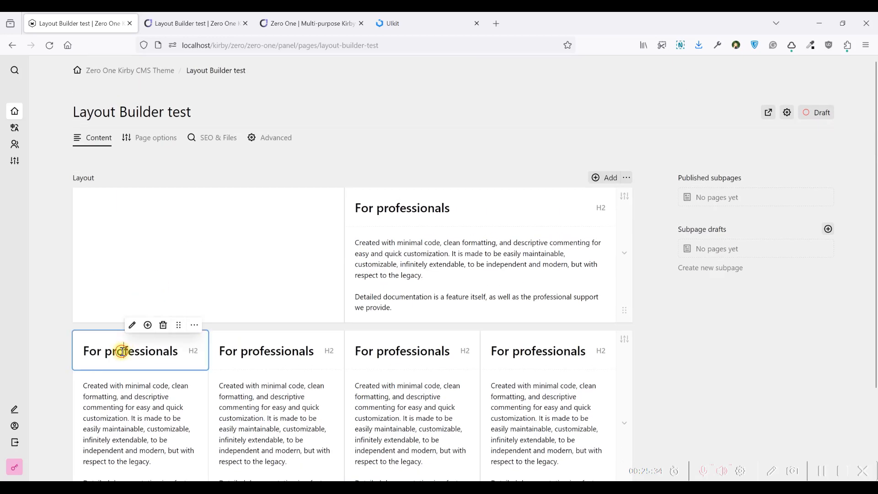
click(195, 325)
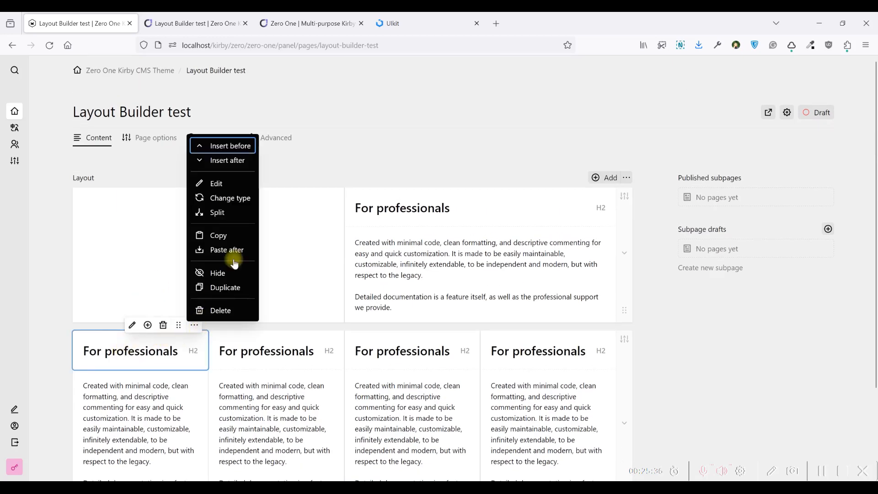
click(238, 149)
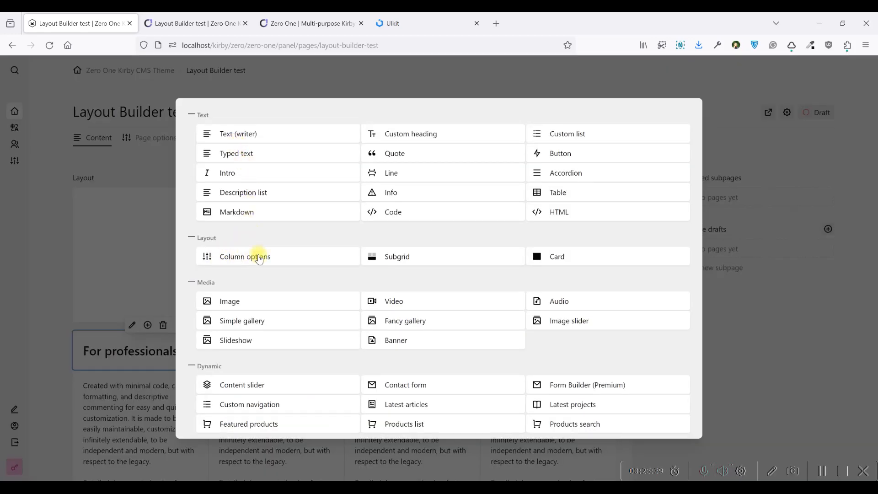
click(242, 259)
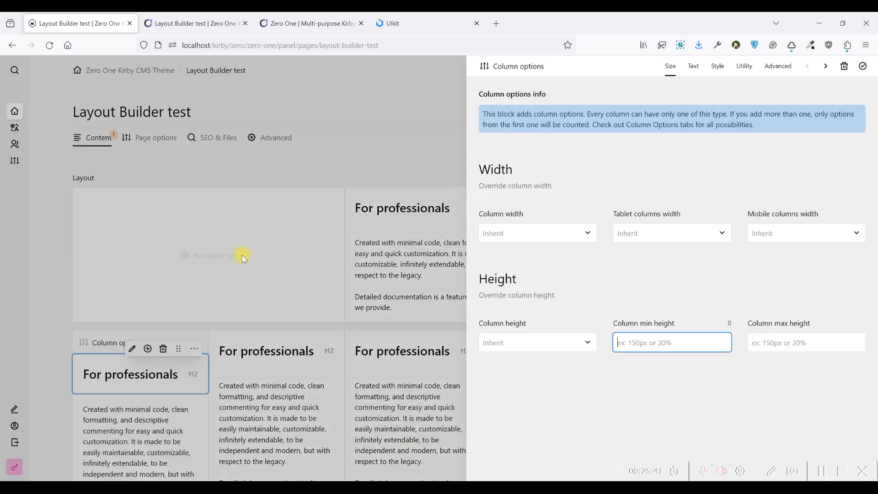
click(107, 348)
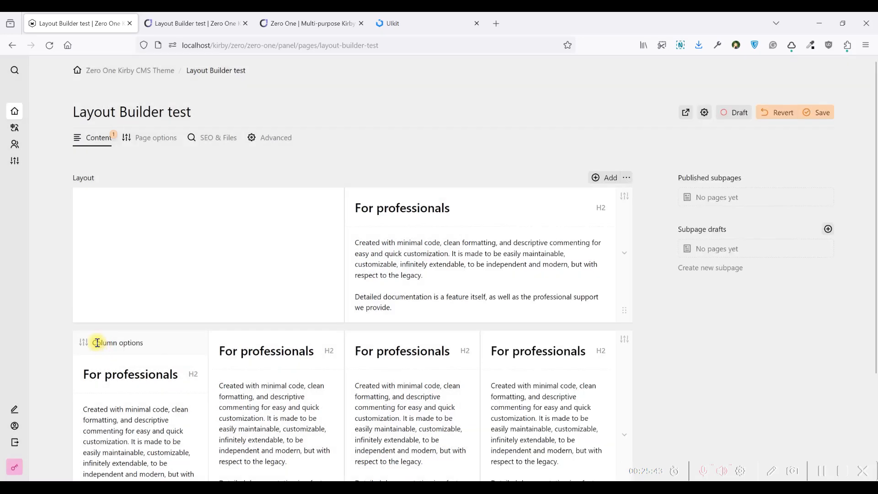
- Set the column width in the first column's Column options block to 1/1 and save the page
click(120, 342)
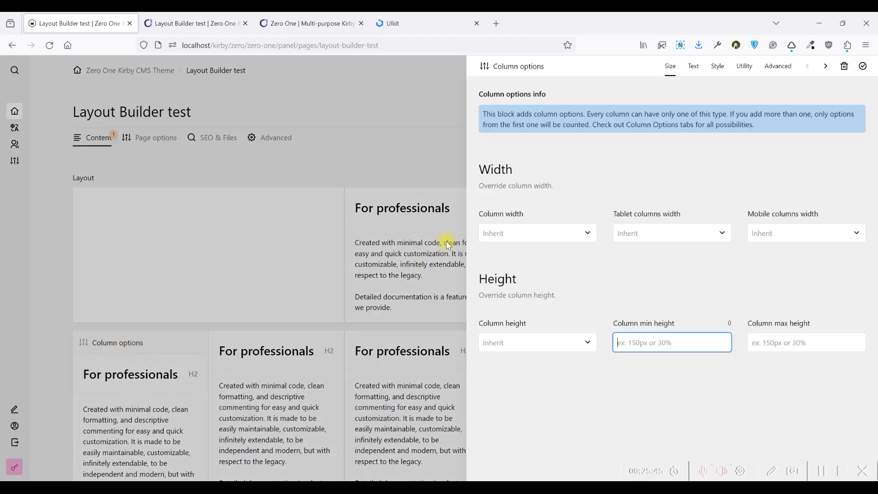
click(530, 232)
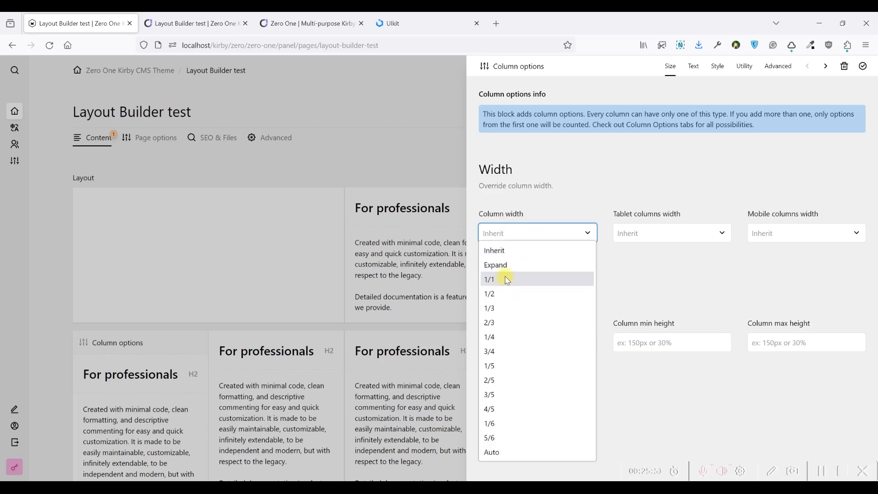
click(507, 280)
key(ctrl+s)
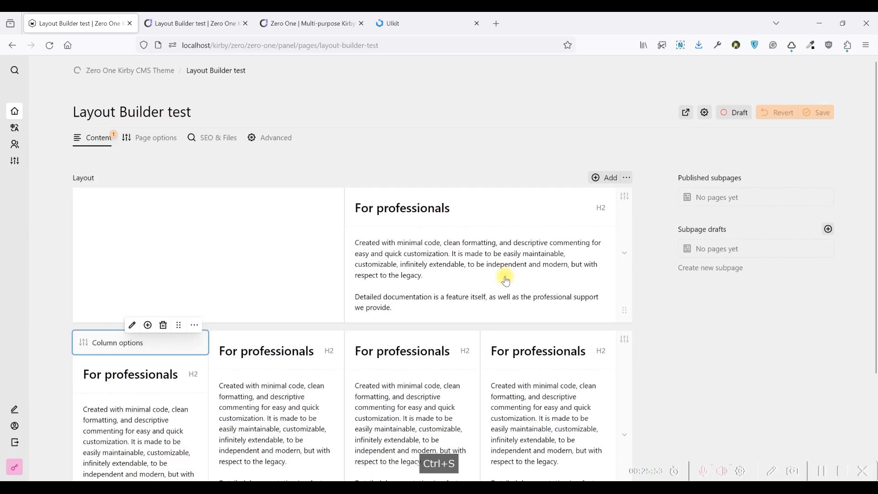
- Reload the page preview and inspect how the four-column row's first column is laid out beside the others
click(193, 22)
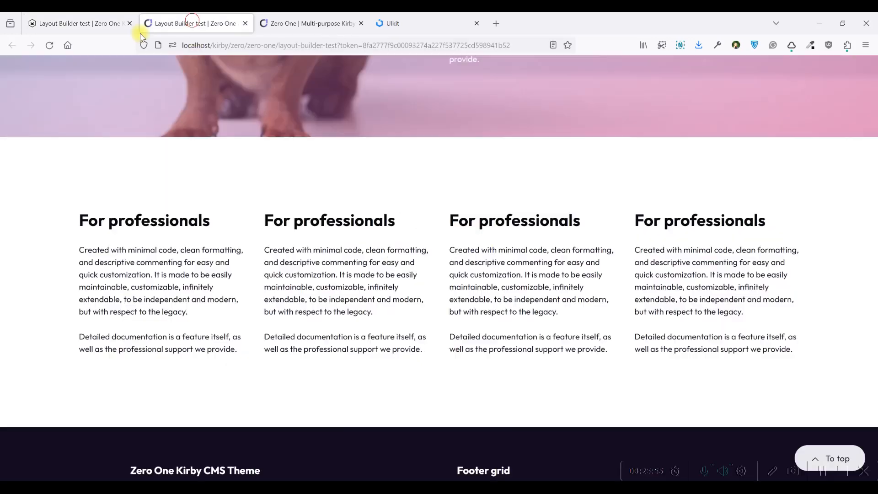
click(50, 45)
drag(79, 115, 441, 195)
click(439, 195)
scroll(438, 210, up, 3)
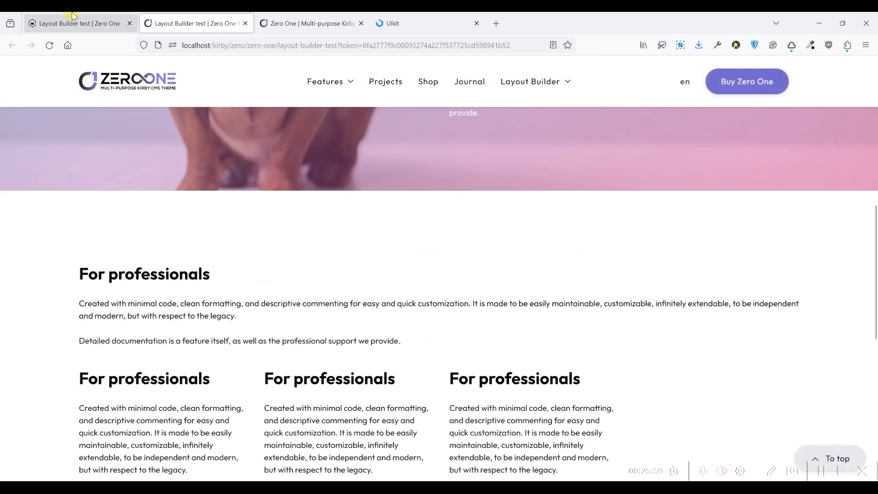
- Check the four-column row's grid options and compare them with the page preview
click(72, 17)
click(624, 339)
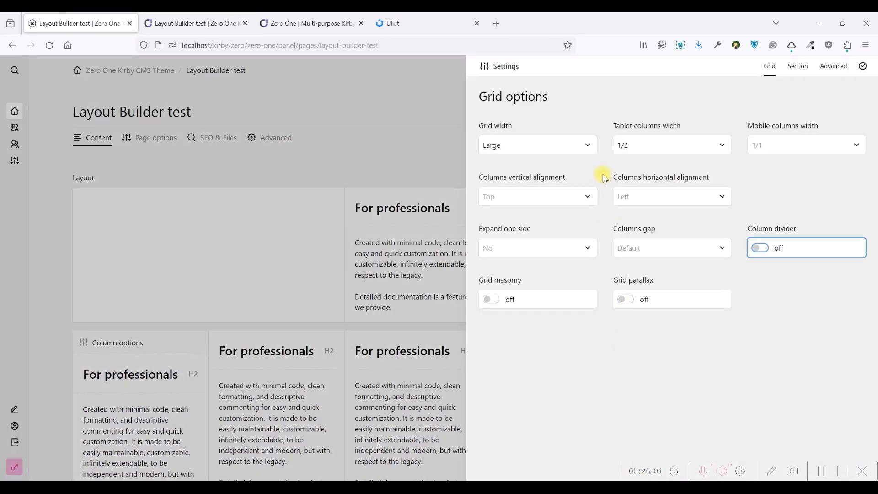
click(357, 343)
click(183, 23)
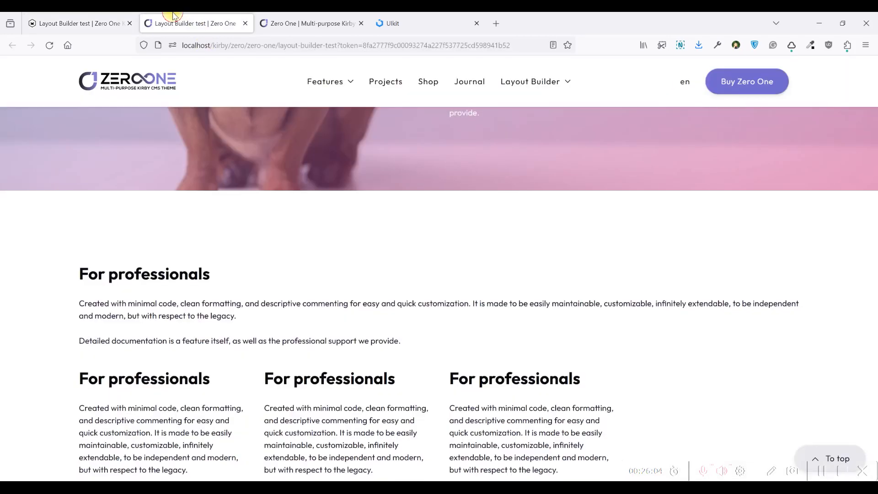
- Change the column width in the first column's Column options block to 1/2
click(45, 17)
click(173, 341)
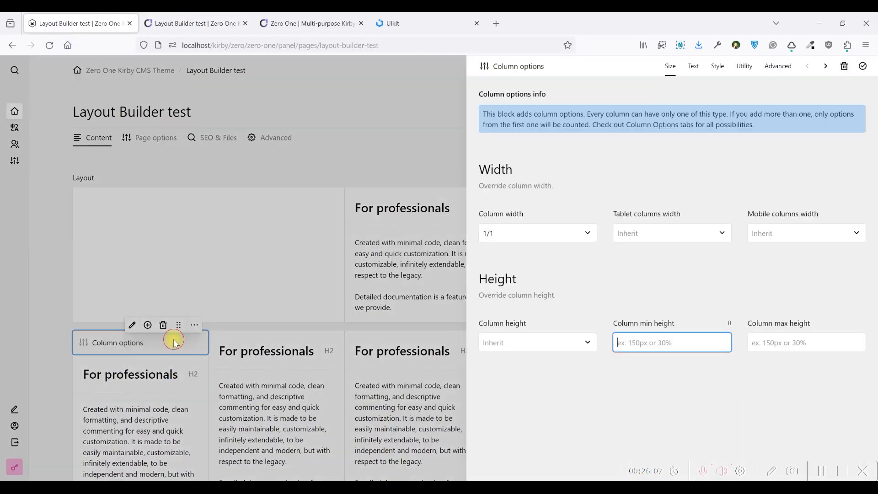
click(544, 233)
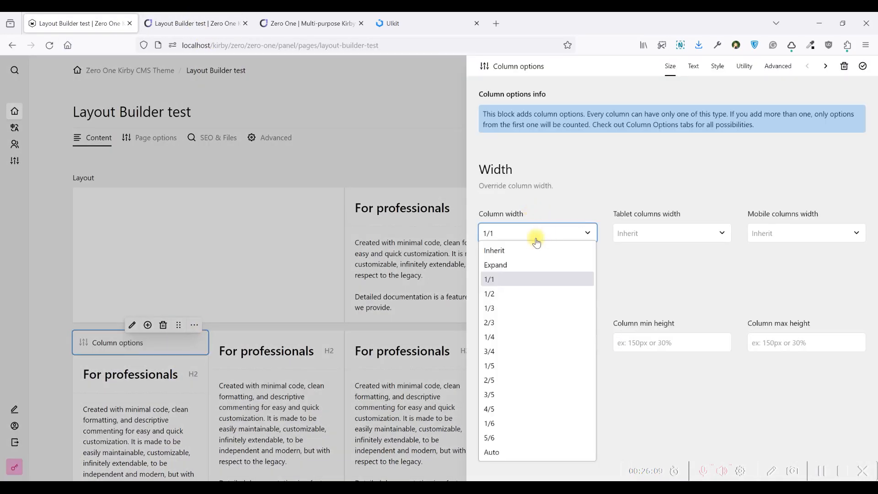
click(508, 292)
click(644, 279)
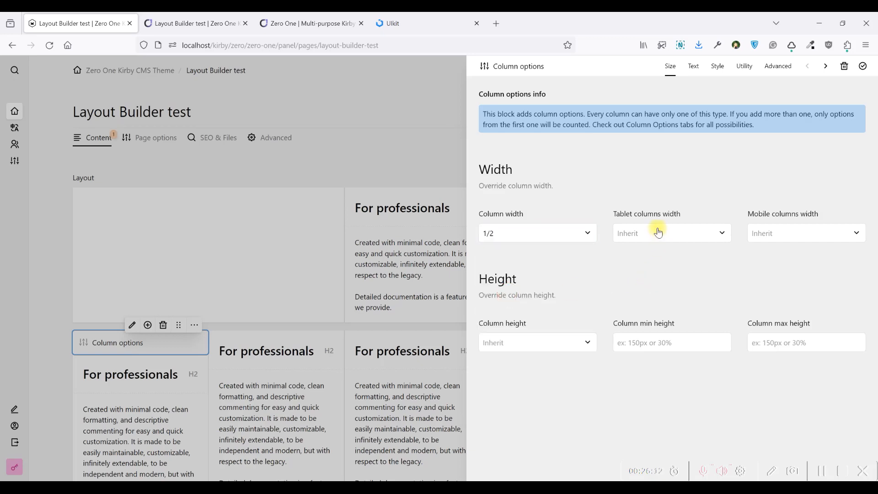
- Review the tablet and mobile column width choices for the first column without changing them
click(659, 234)
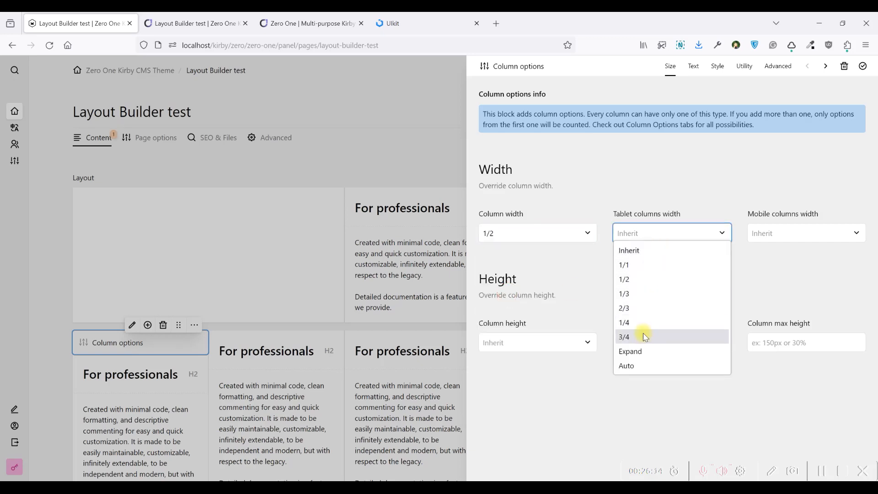
click(666, 186)
click(775, 233)
click(774, 231)
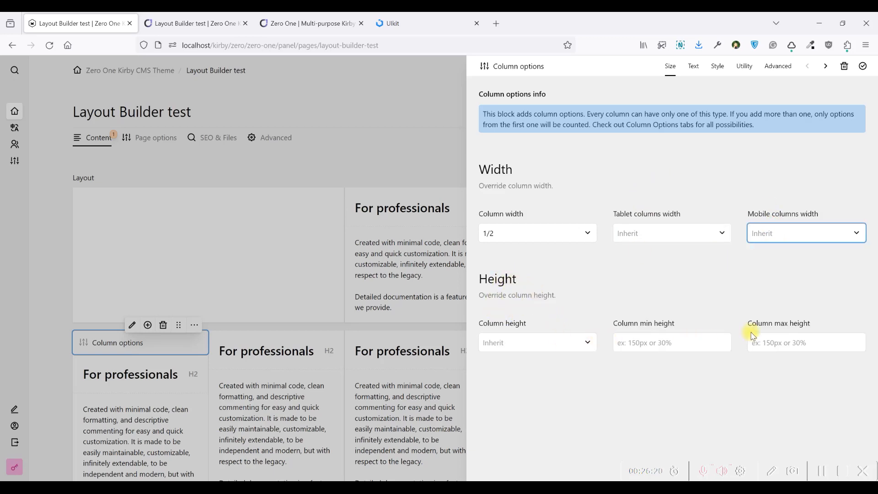
- Align the first column's desktop text to the right and save the page
click(693, 72)
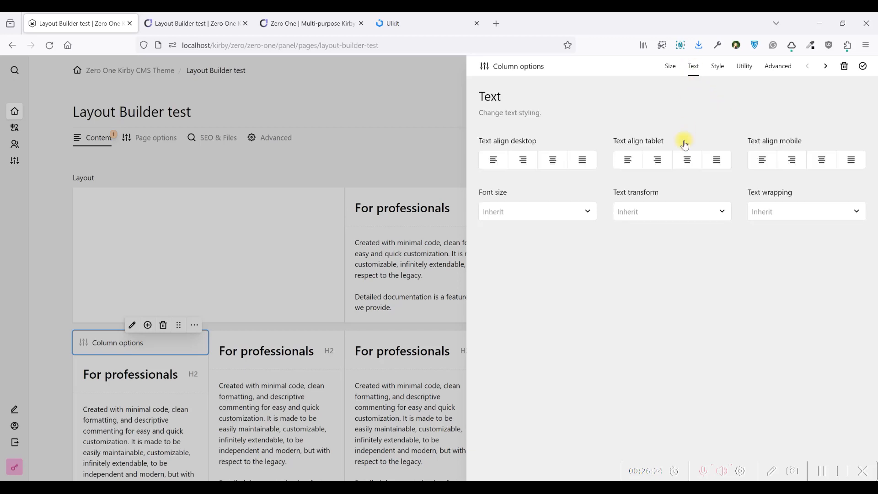
click(524, 165)
key(ctrl+s)
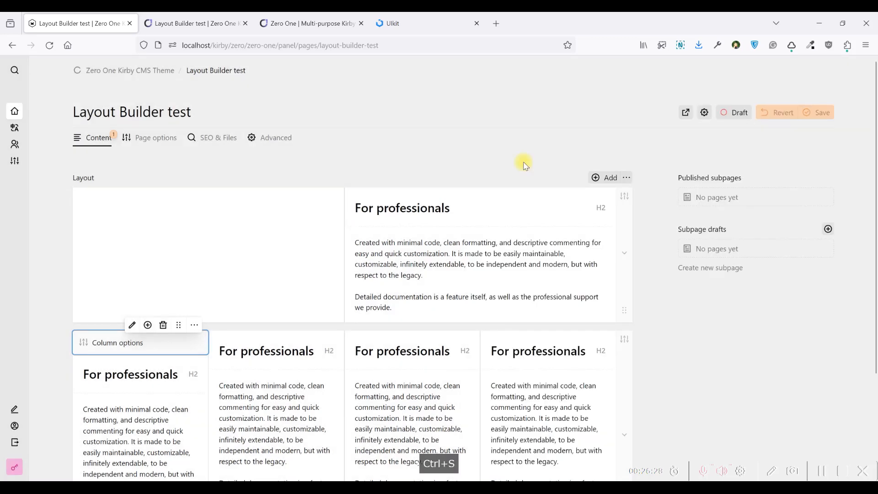
- Reload the page preview and inspect the first column's width and text alignment in the four-column row
click(215, 25)
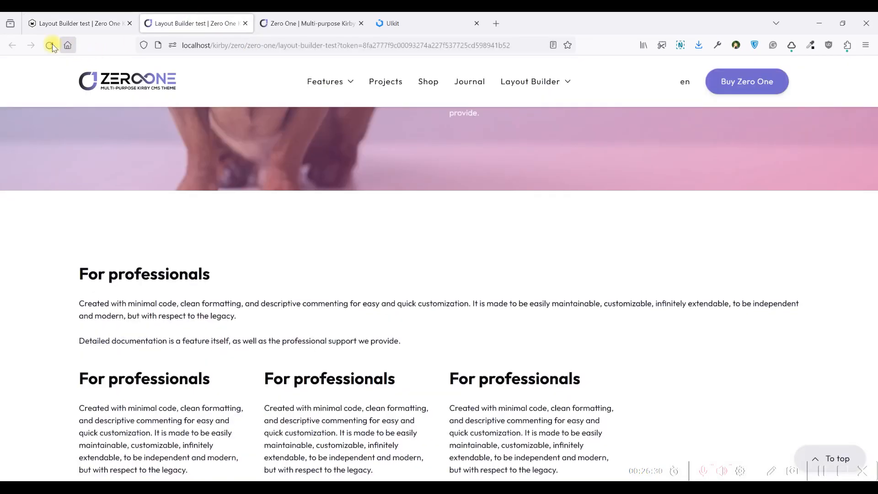
click(45, 46)
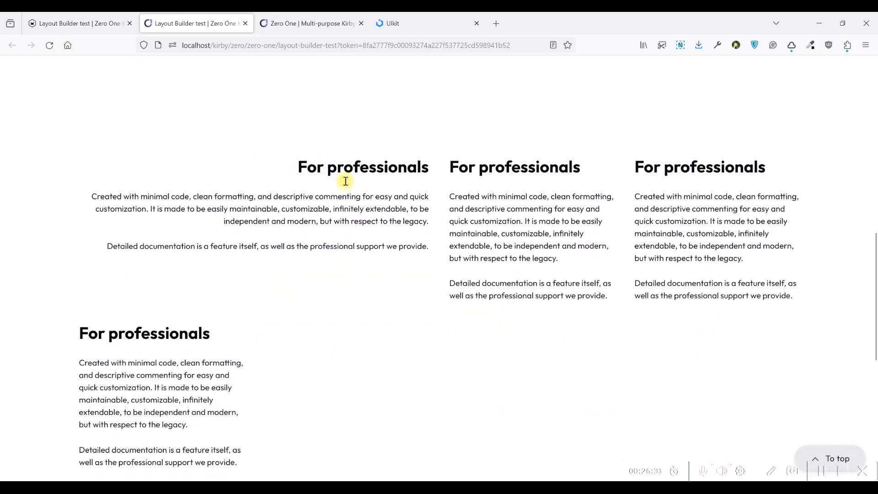
scroll(320, 151, down, 2)
mouse_move(294, 106)
mouse_down()
mouse_move(408, 124)
mouse_move(438, 192)
mouse_move(298, 108)
mouse_move(416, 155)
mouse_move(431, 191)
mouse_move(310, 112)
mouse_up()
click(425, 195)
click(352, 157)
scroll(353, 157, up, 5)
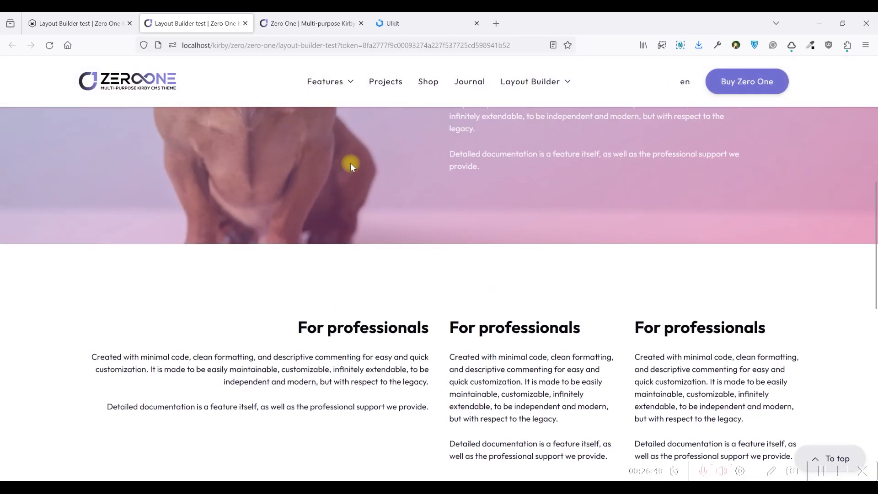
scroll(353, 165, down, 2)
- Review the font size, text transform and text wrapping settings in the first column's Column options block
click(78, 23)
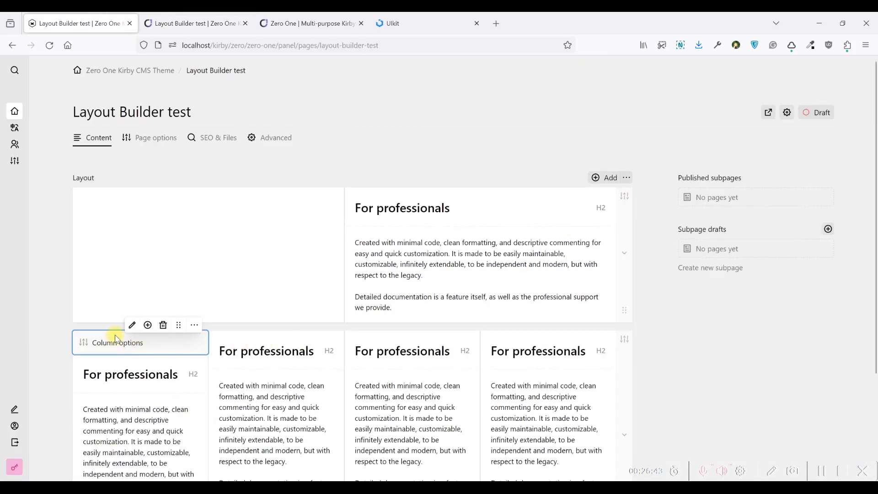
click(116, 341)
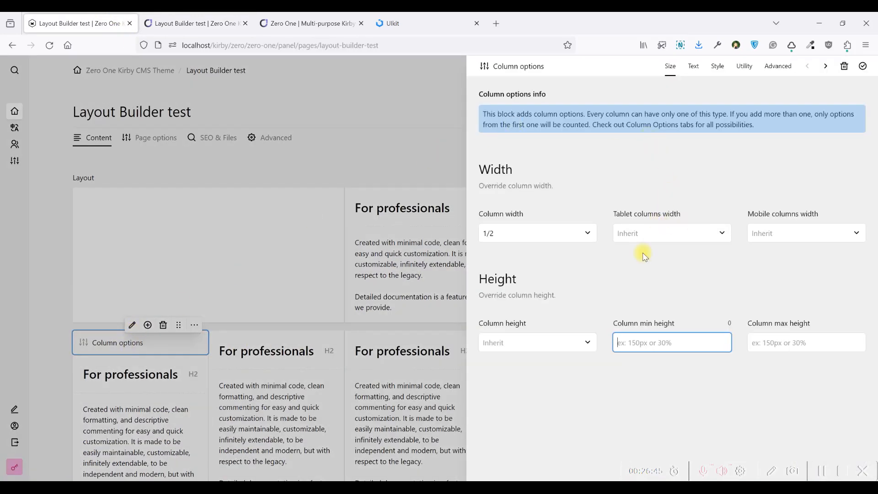
click(693, 68)
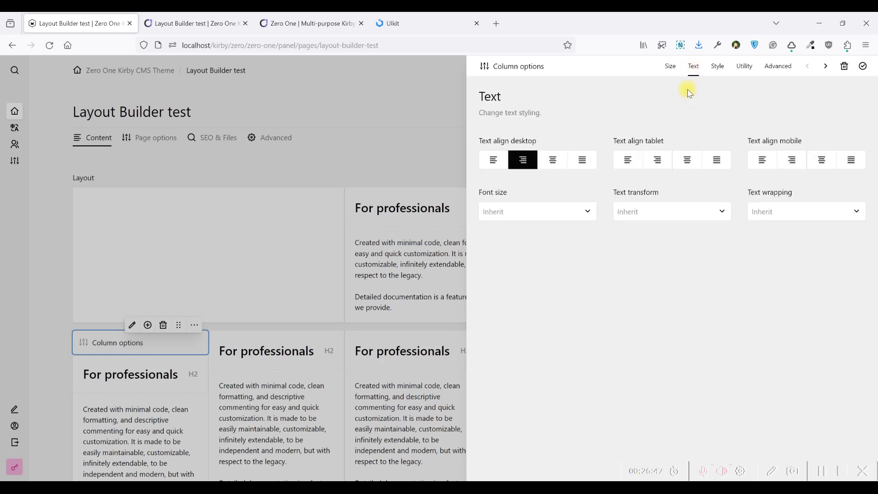
click(506, 214)
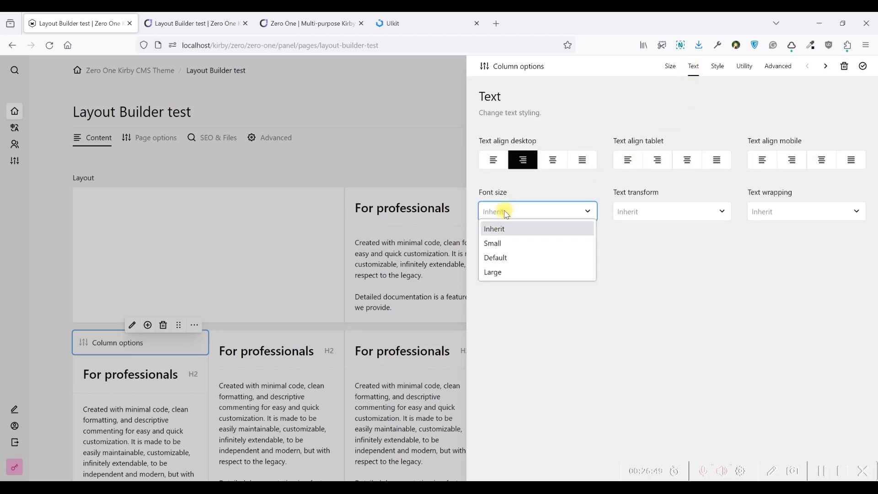
click(650, 218)
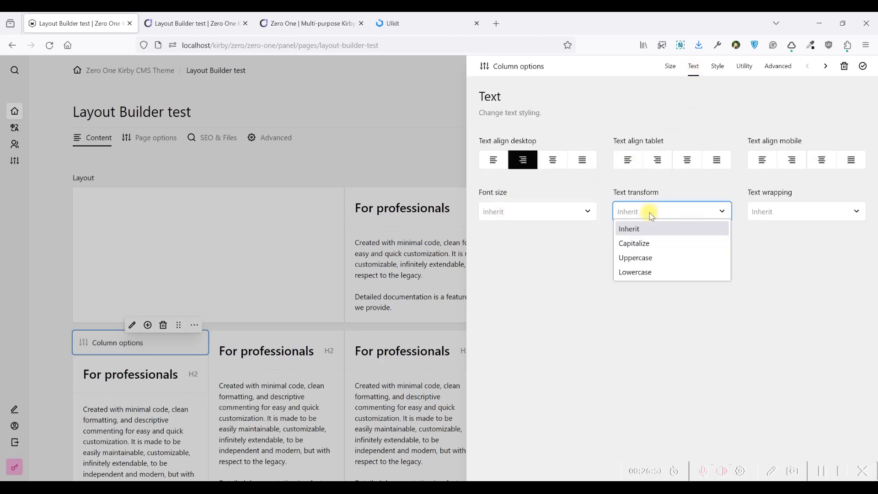
click(763, 257)
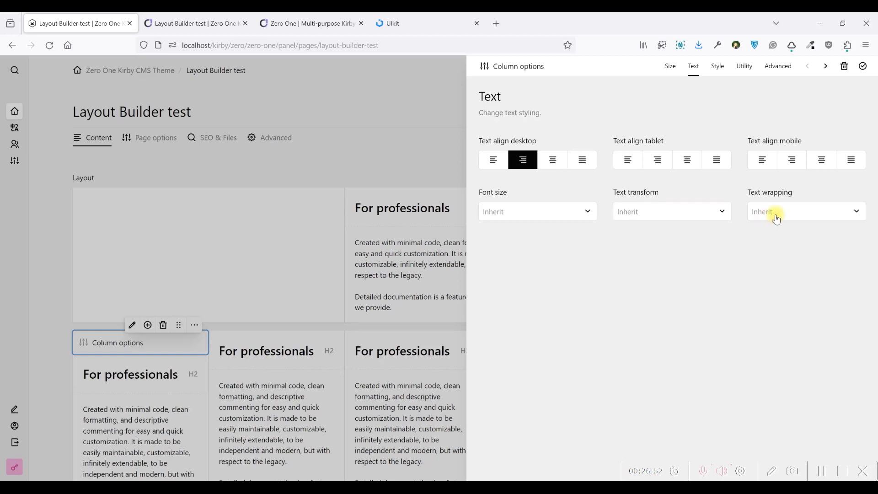
- Set the first column's style to Card with a Primary card background and save the page
click(717, 67)
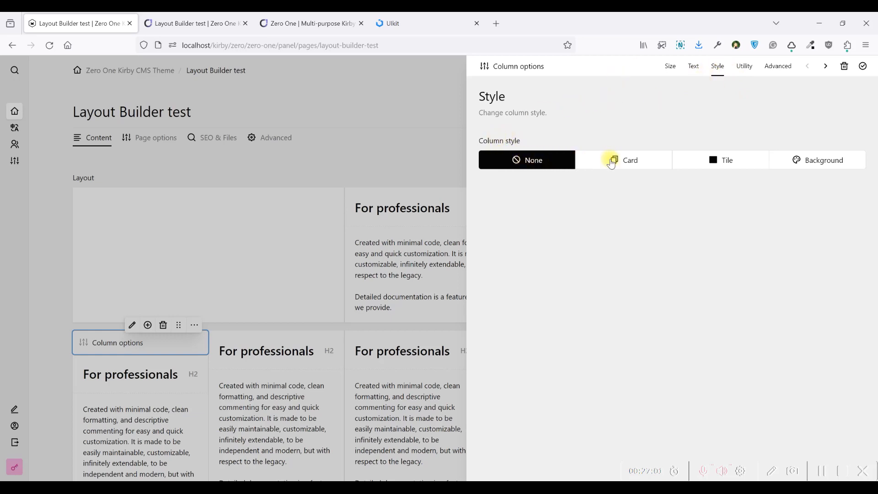
click(612, 164)
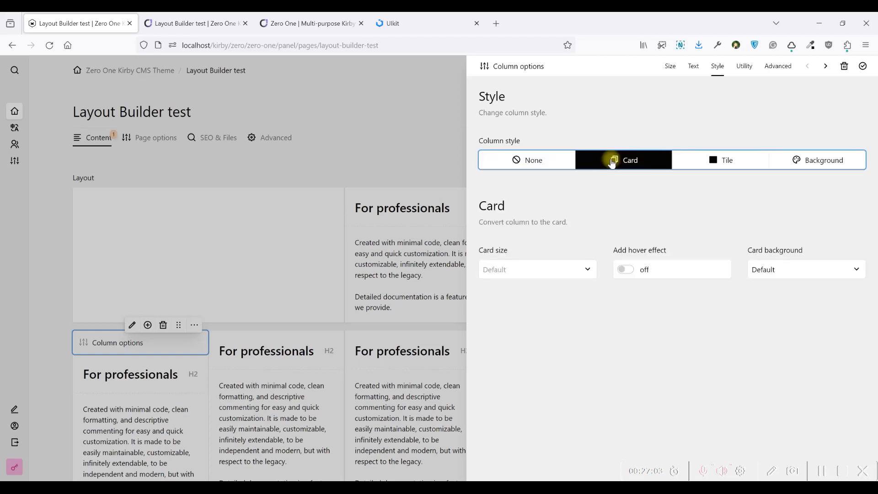
click(559, 278)
click(541, 244)
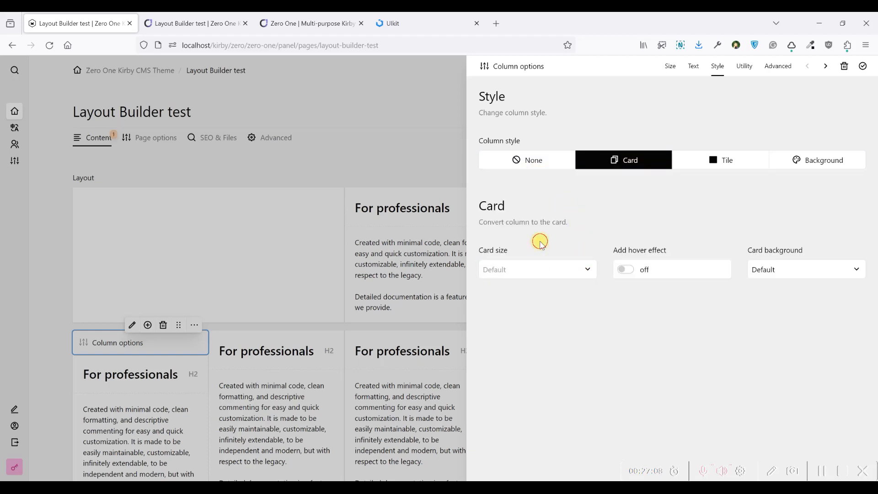
click(765, 271)
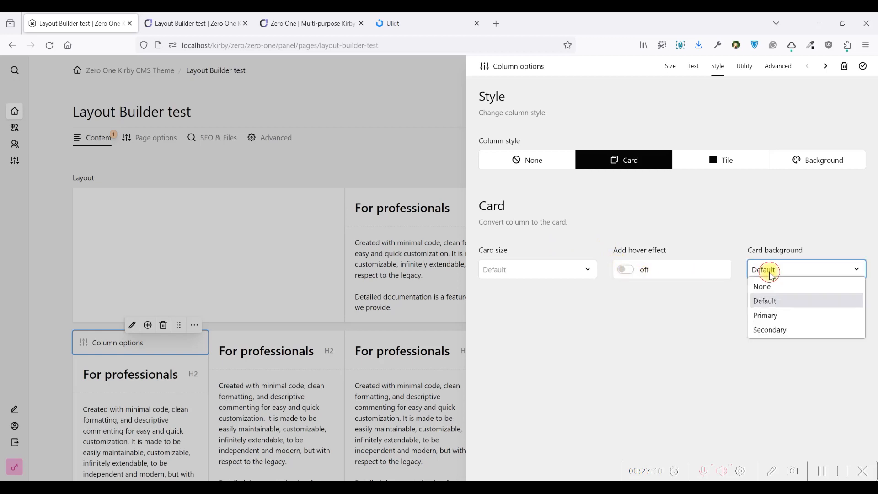
click(773, 320)
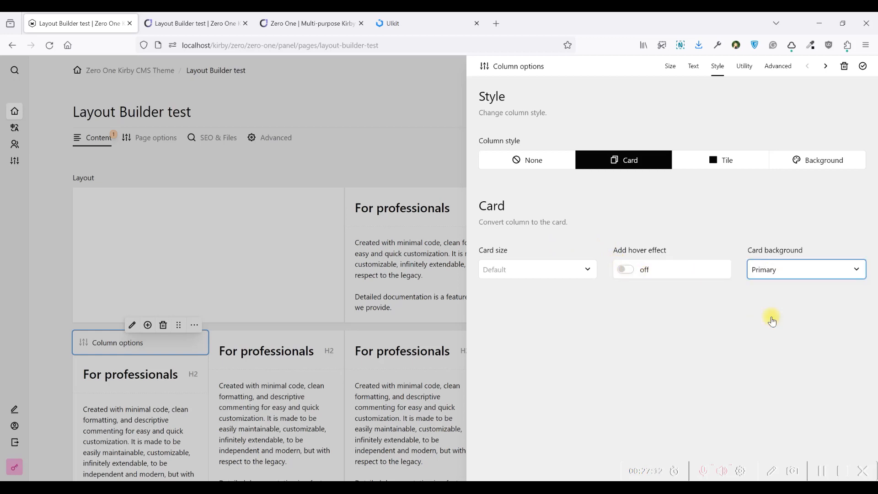
key(ctrl+s)
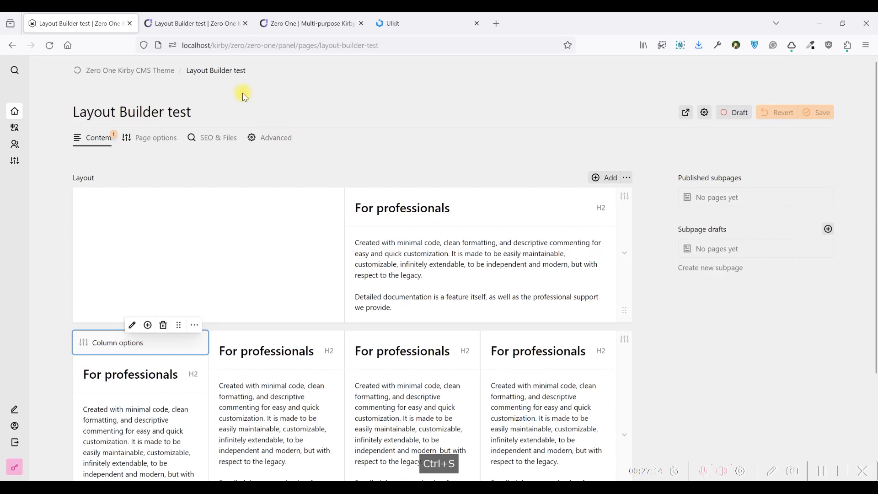
- Reload the page preview and inspect the card background and text of the first column in the four-column row
click(195, 23)
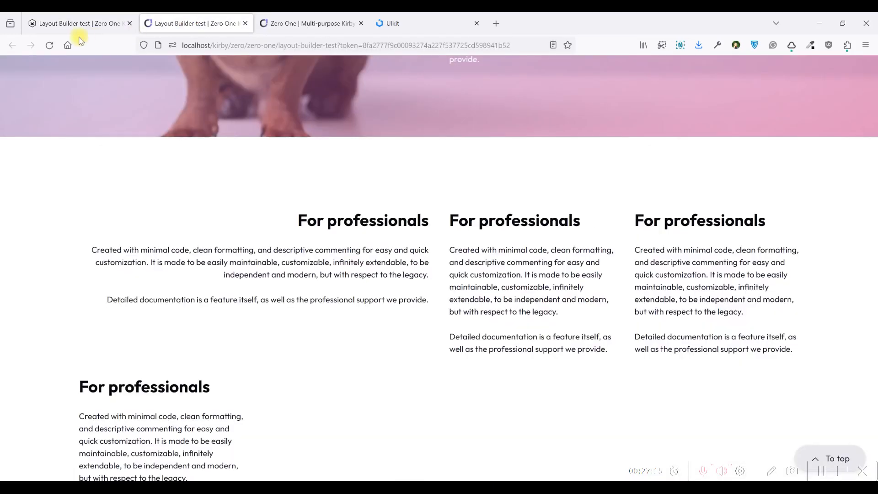
click(49, 44)
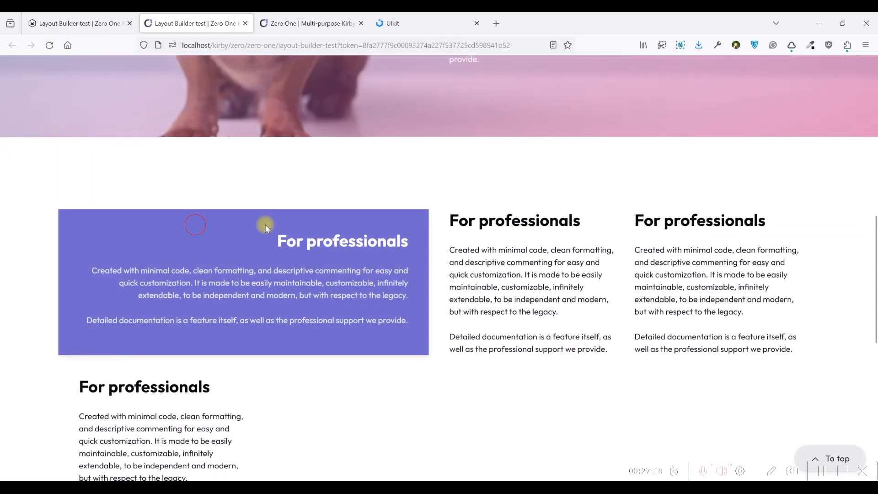
drag(253, 243, 399, 328)
click(396, 330)
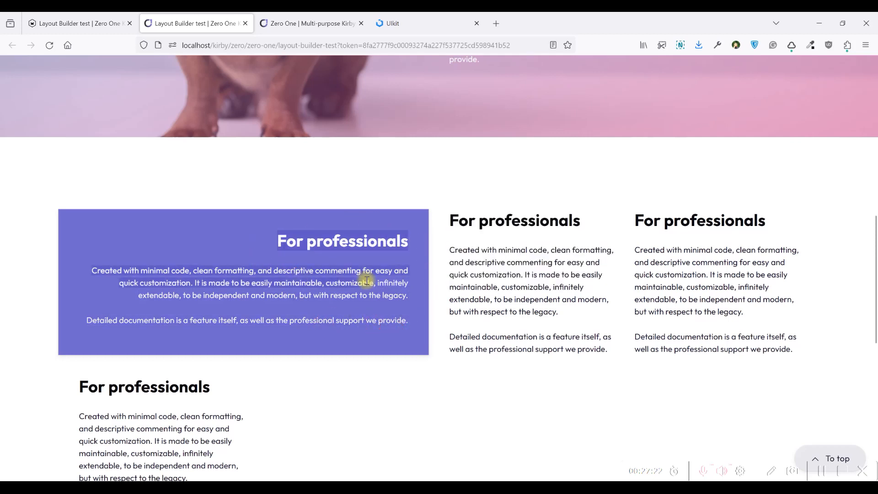
drag(280, 240, 411, 318)
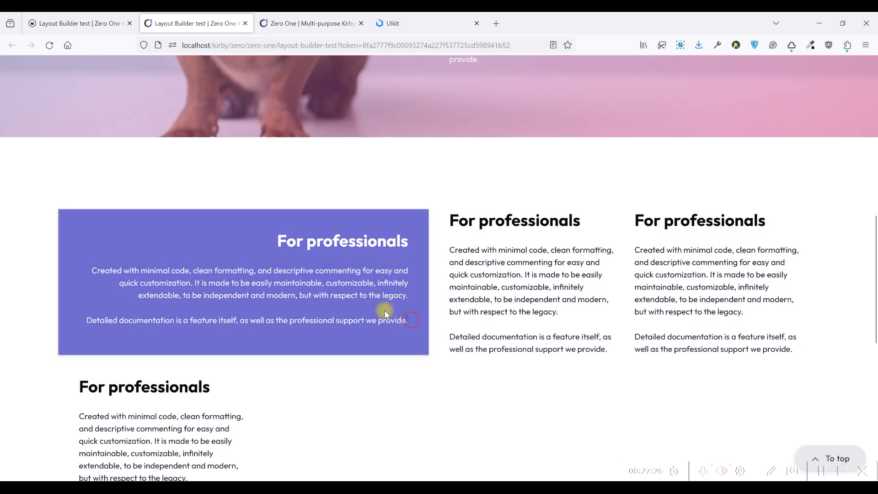
drag(282, 243, 395, 289)
click(289, 238)
click(328, 235)
- Turn on the hover effect for the first column's card and review the card background and card size choices
click(72, 25)
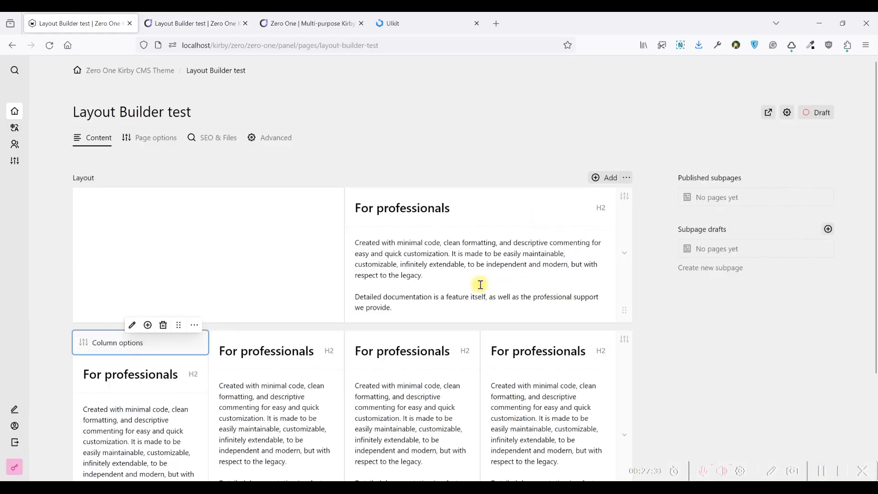
click(132, 324)
click(719, 66)
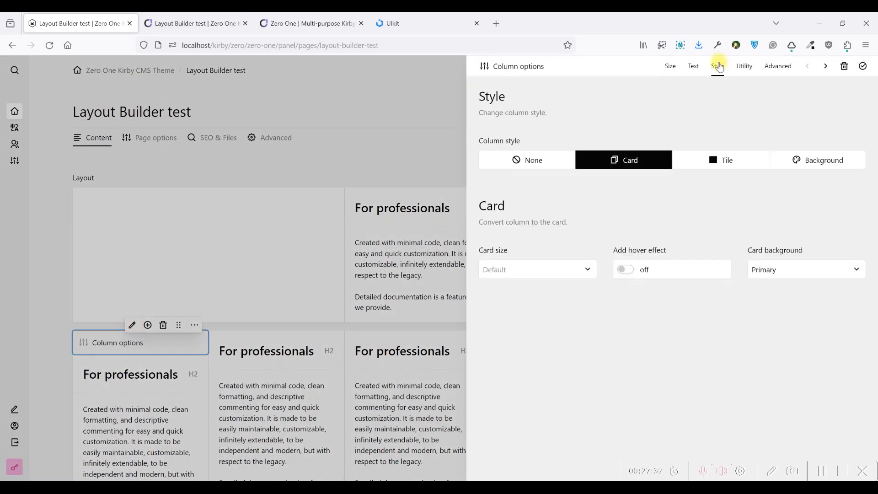
click(664, 270)
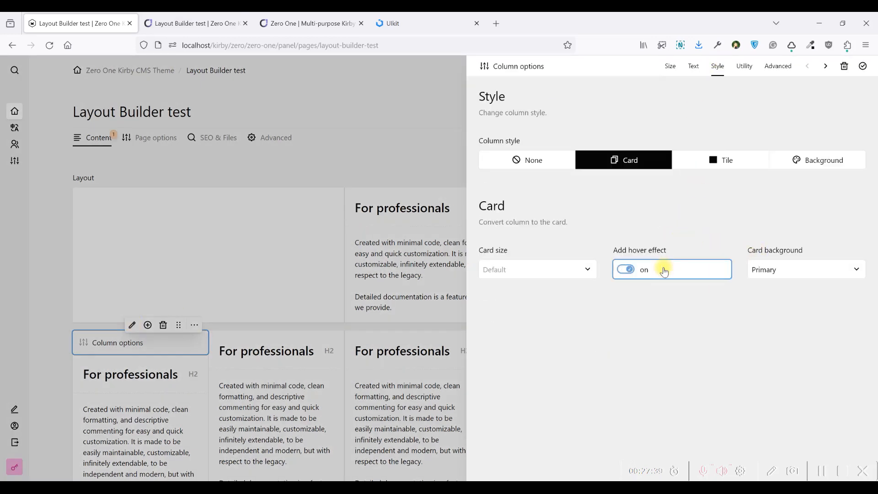
click(772, 274)
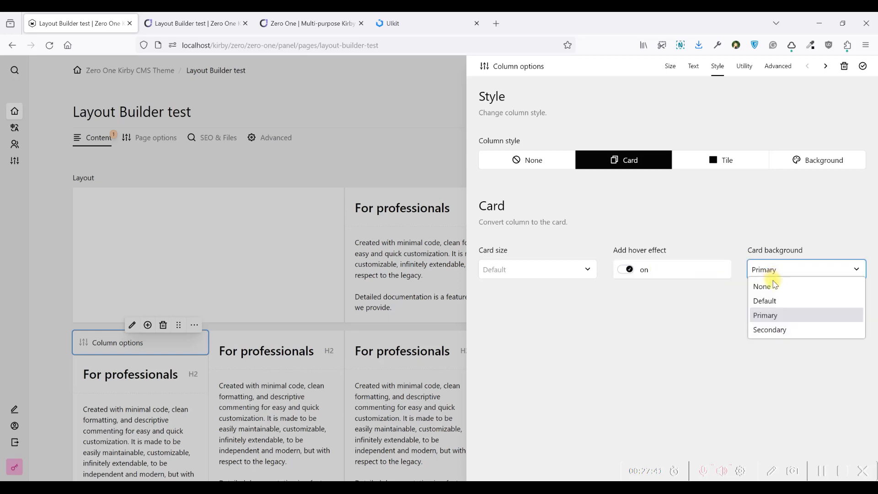
click(739, 227)
click(559, 270)
click(738, 187)
- Switch the first column's style to Tile and review the available tile choices
click(720, 161)
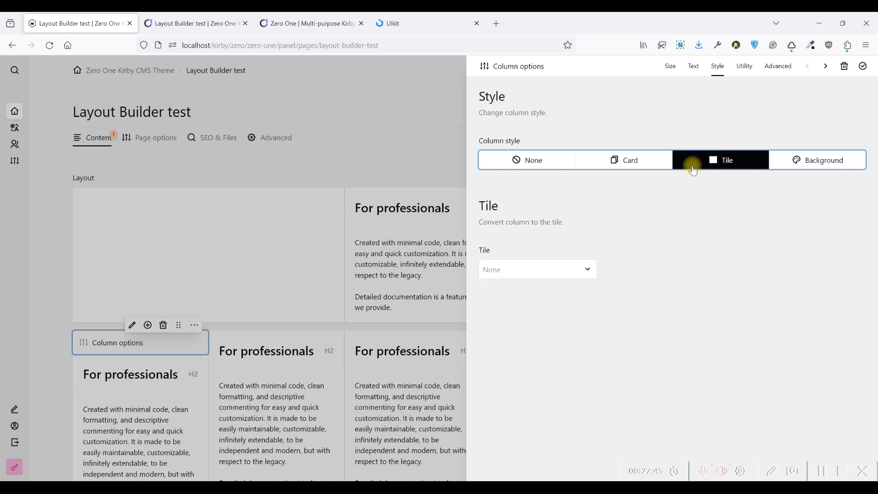
click(530, 270)
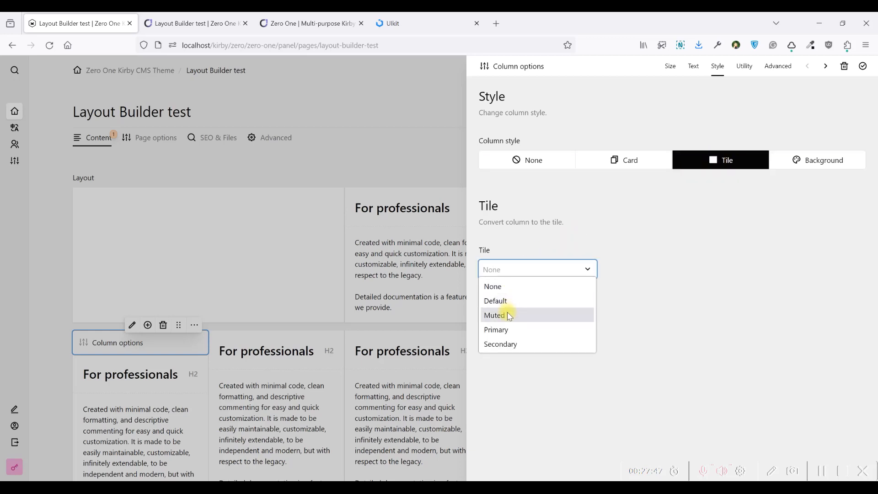
click(789, 221)
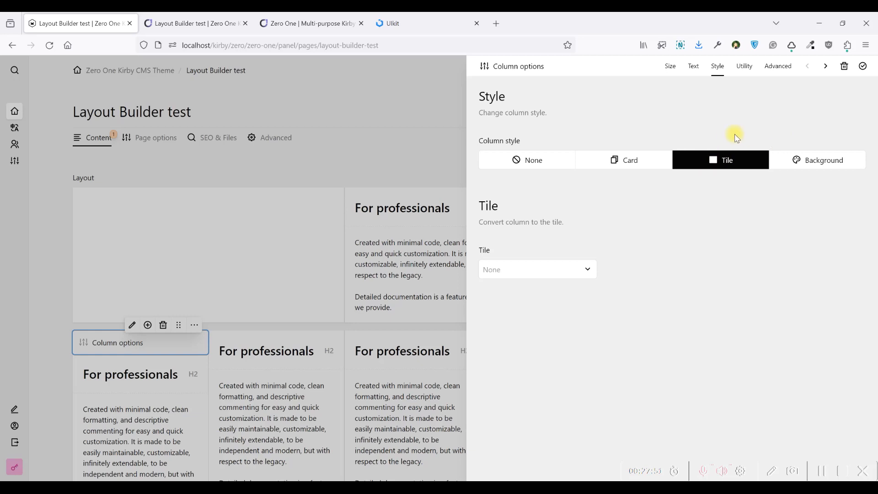
- Set the first column's style to Background with the Primary background, trying Custom first, and save the page
click(794, 158)
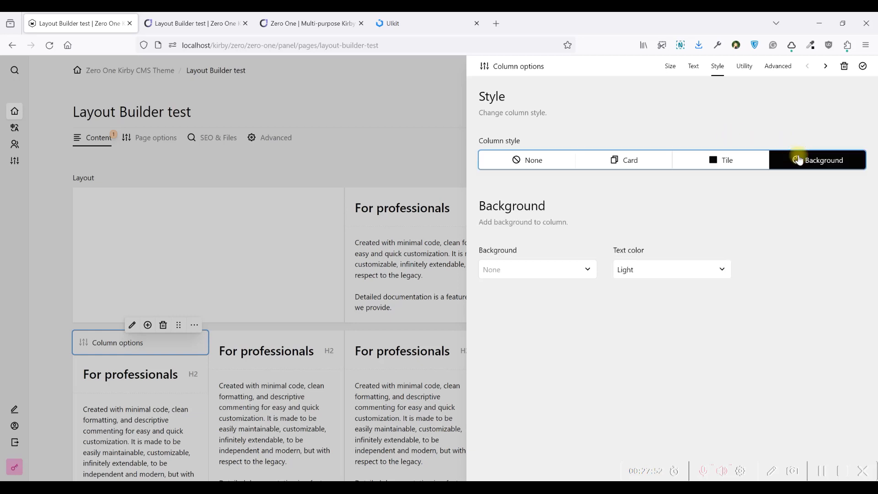
click(550, 269)
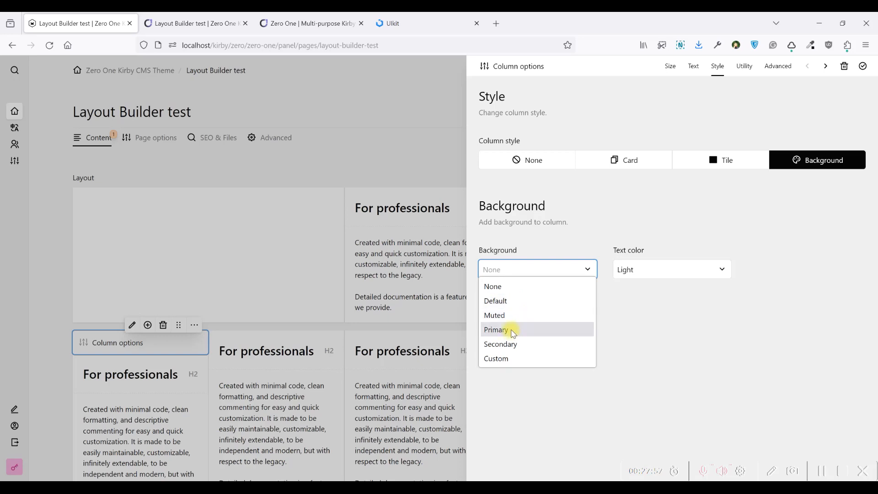
click(506, 360)
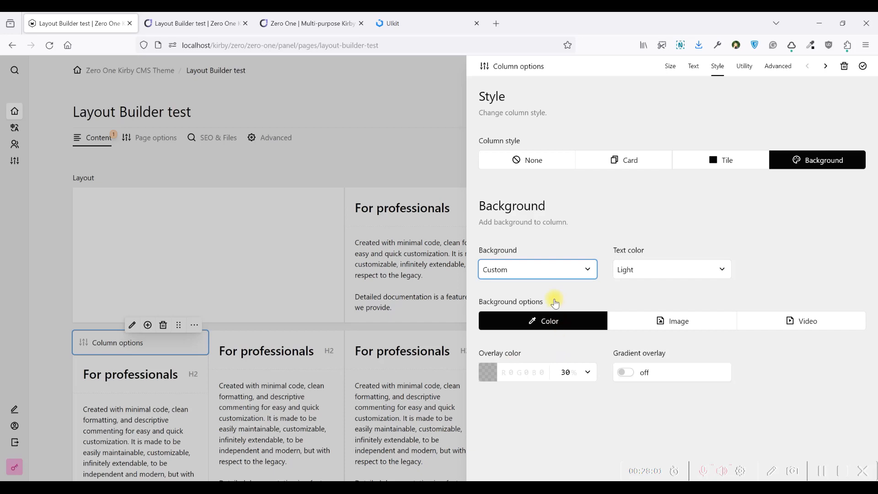
click(546, 275)
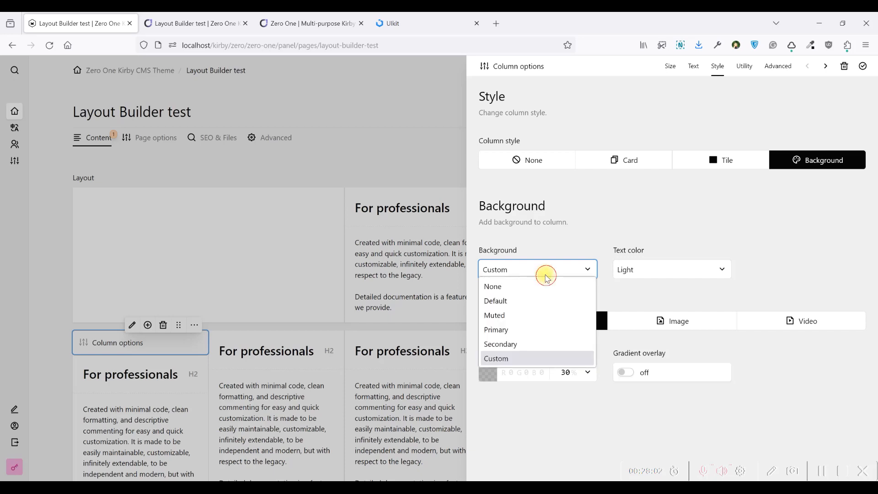
click(509, 331)
key(ctrl+s)
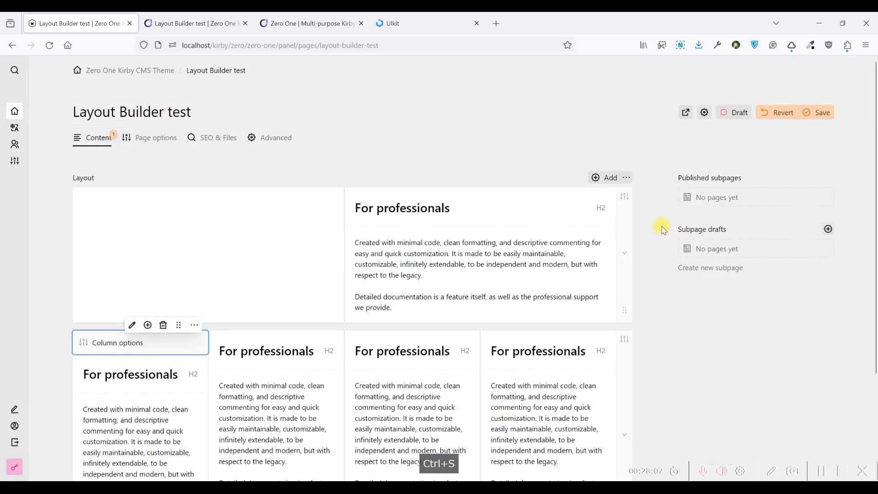
- Reload the page preview and inspect how the first column's text sits against its background edges
click(189, 14)
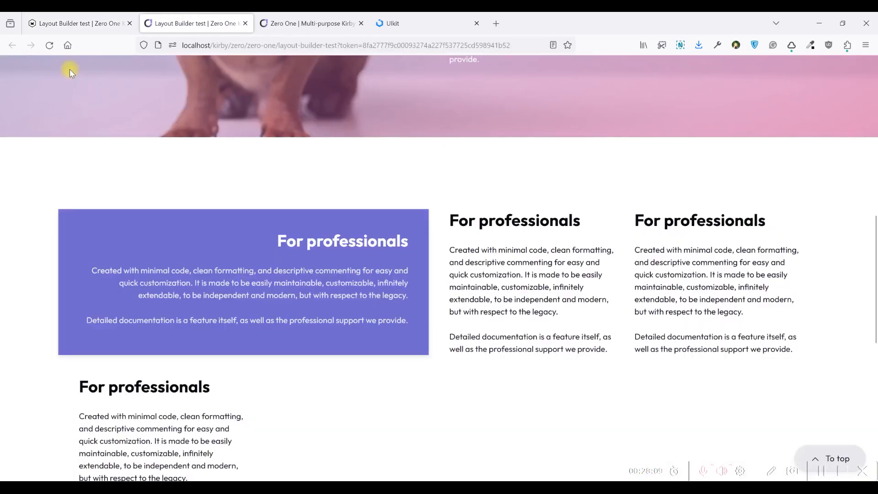
click(52, 45)
drag(297, 220, 420, 297)
click(421, 338)
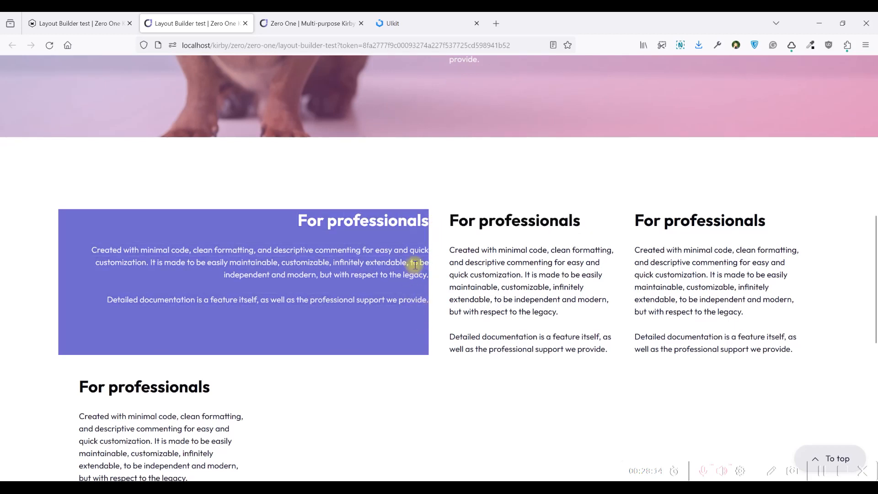
drag(300, 220, 421, 313)
click(422, 314)
- Set the first column's padding to Add large padding in its Column options and save the page
click(82, 23)
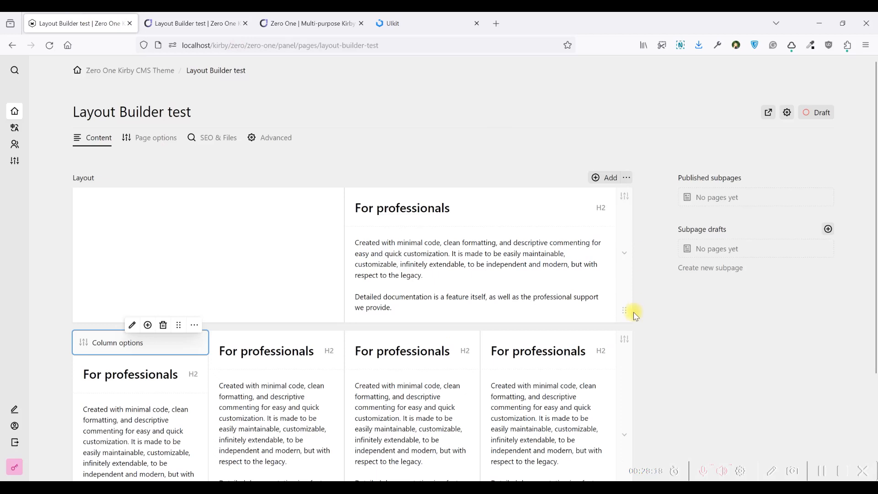
click(133, 325)
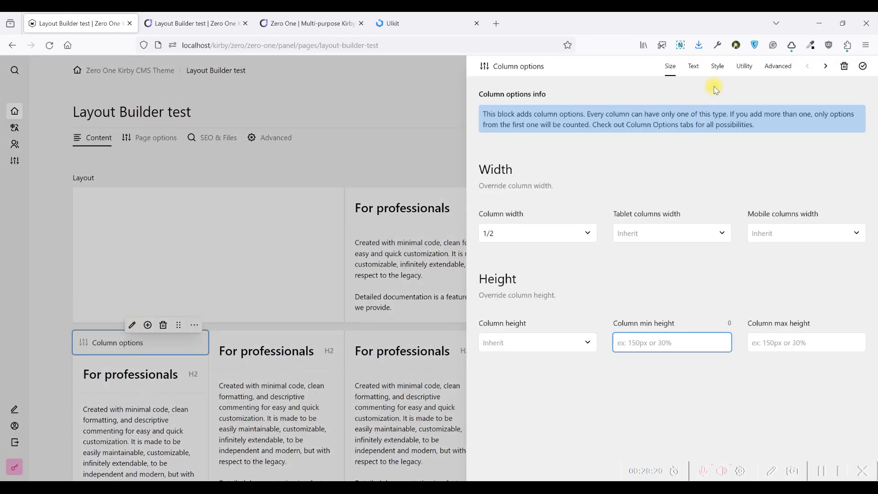
click(743, 67)
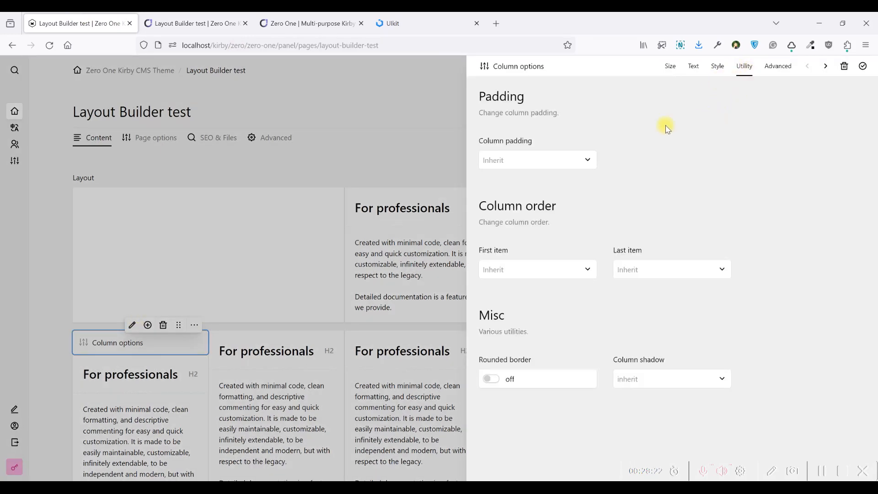
click(551, 159)
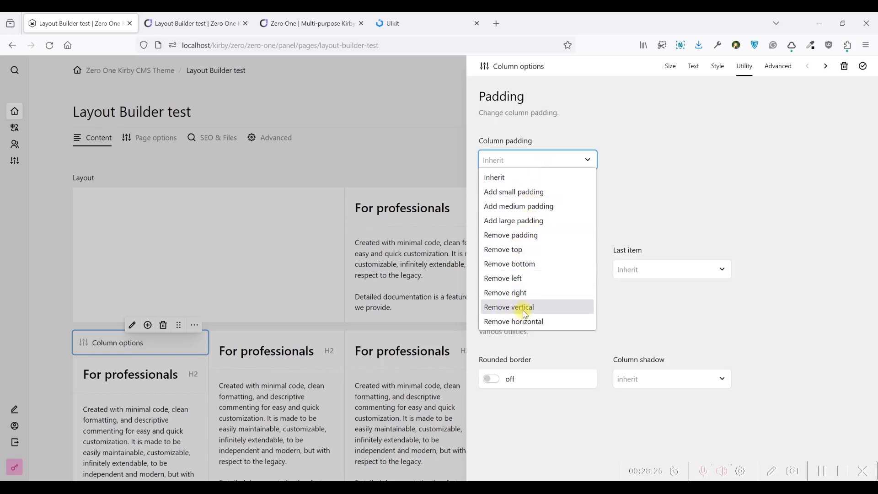
click(517, 223)
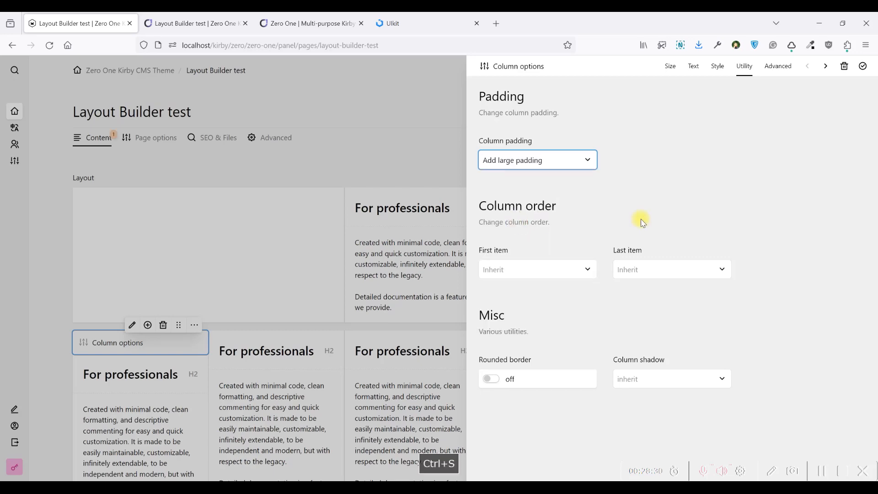
key(ctrl+s)
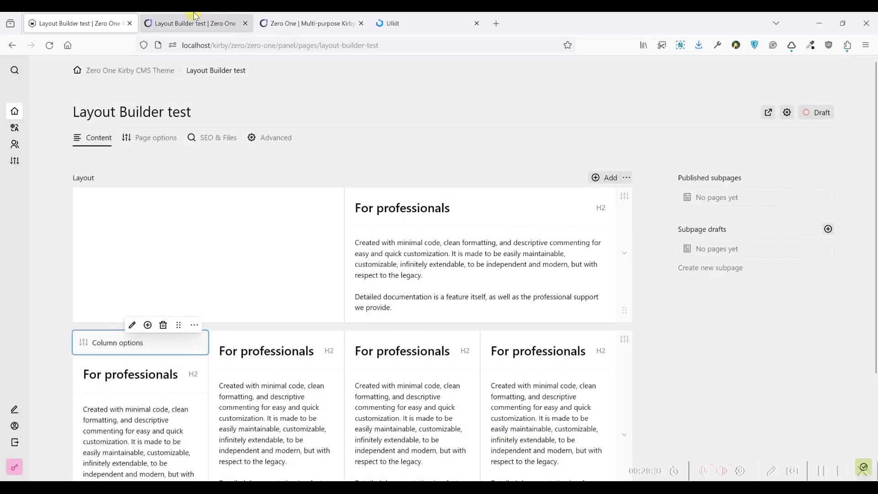
- Reload the page preview and check the padding around the first column's text
click(194, 23)
click(50, 46)
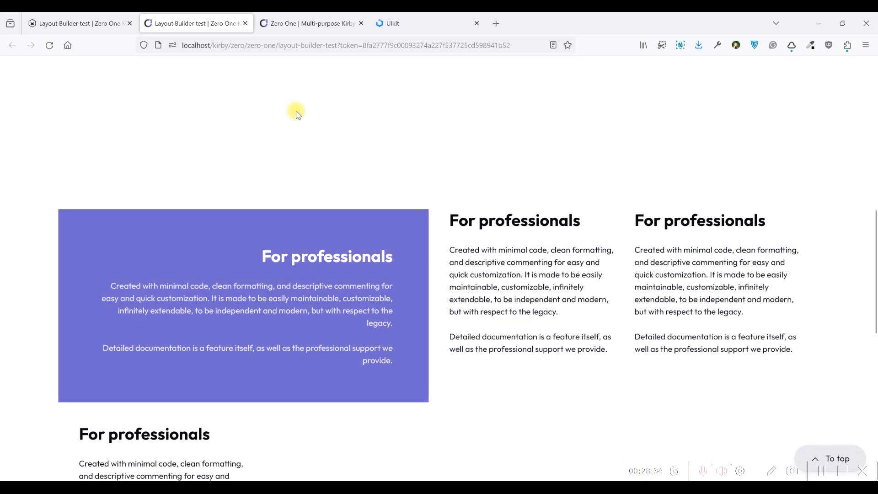
scroll(289, 124, down, 1)
mouse_move(262, 201)
mouse_down()
mouse_move(390, 235)
mouse_move(397, 322)
mouse_move(254, 205)
mouse_up()
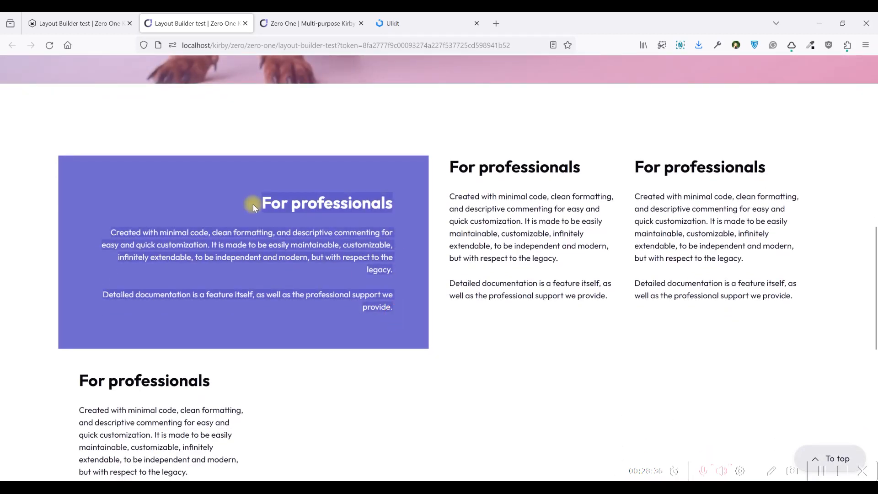
- Change the first column's background from a preset to Custom in its Column options and choose Image as the background type
click(95, 20)
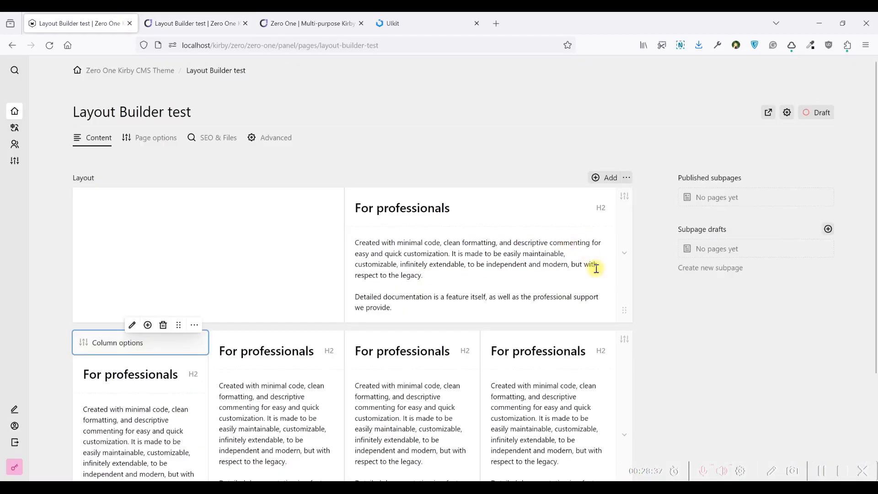
click(144, 333)
click(745, 69)
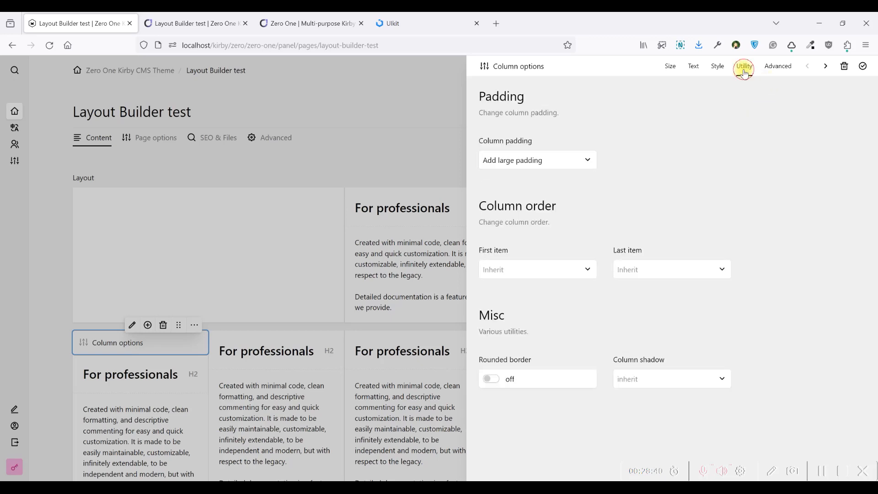
click(718, 67)
click(541, 265)
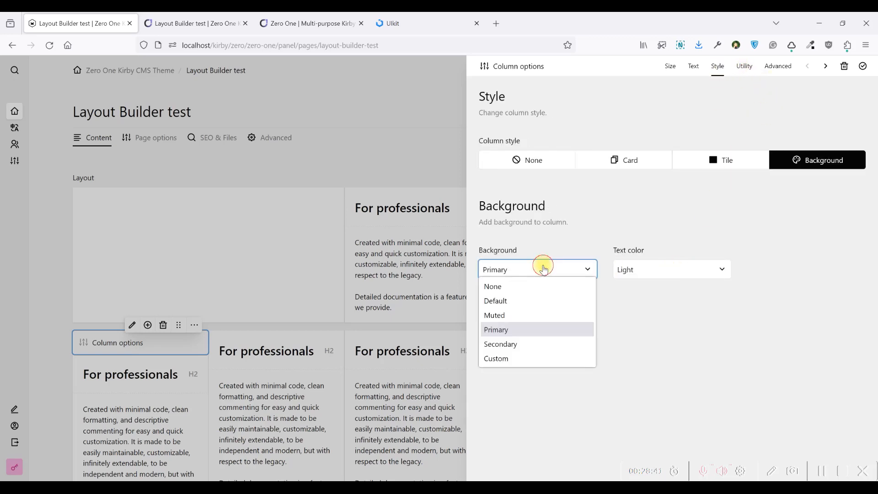
click(526, 356)
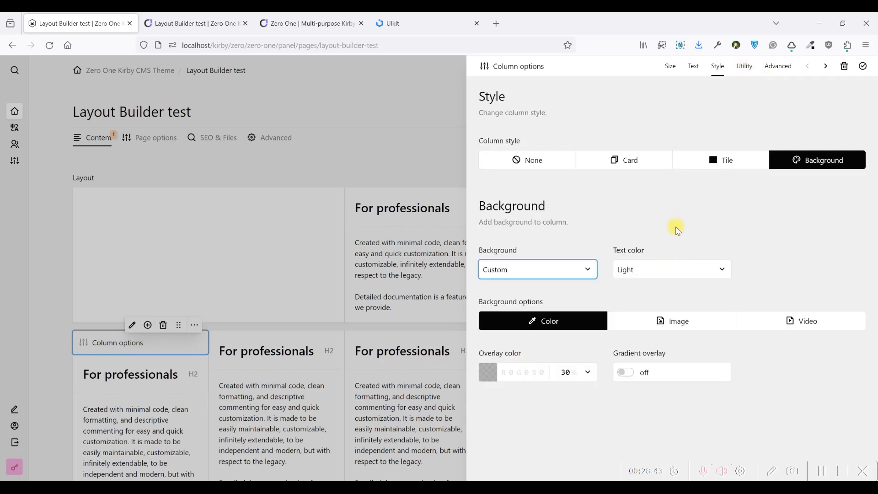
click(653, 326)
- Upload fascinating-girl-with-straight-shiny-hair-dancing-laughing-portrait-funny-young-woman-headphones-isolated.jpg from the 2022 photos folder as the column's background image
scroll(830, 318, down, 1)
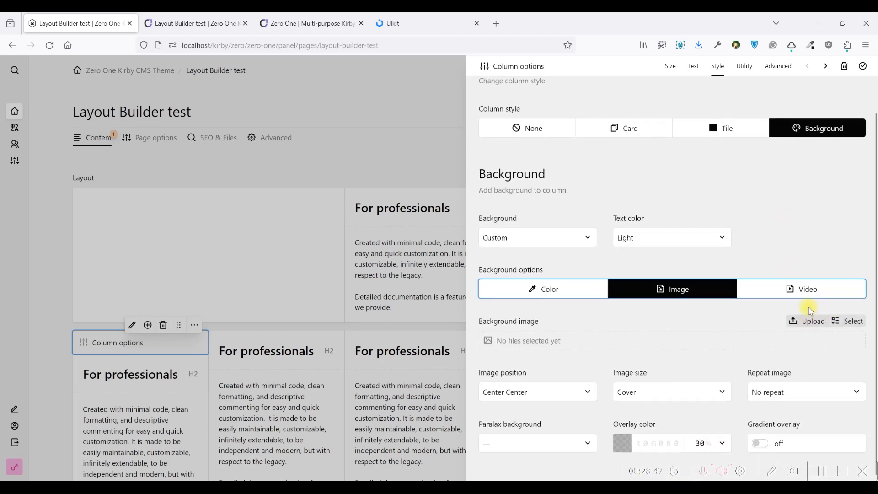
click(811, 322)
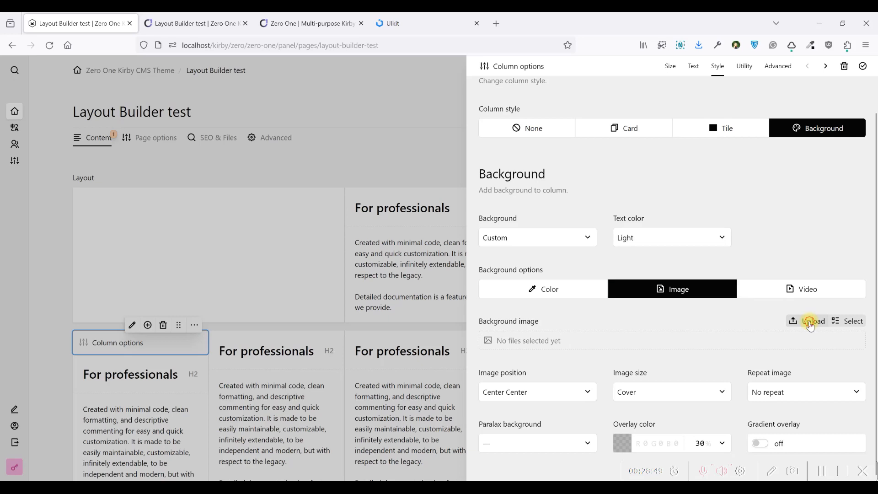
drag(424, 246, 422, 273)
click(328, 304)
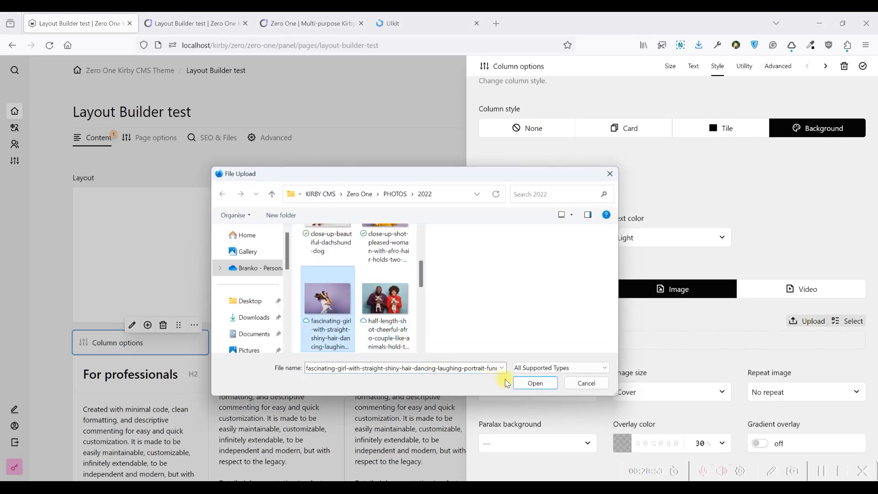
click(526, 385)
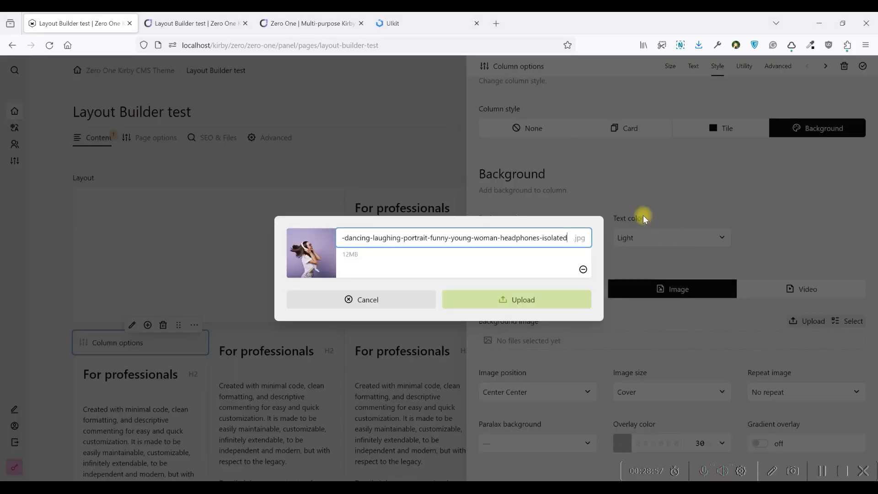
click(503, 302)
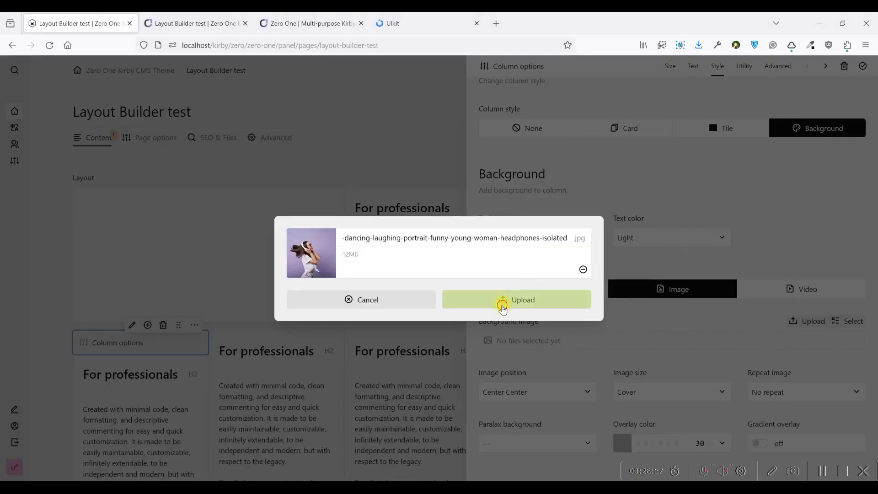
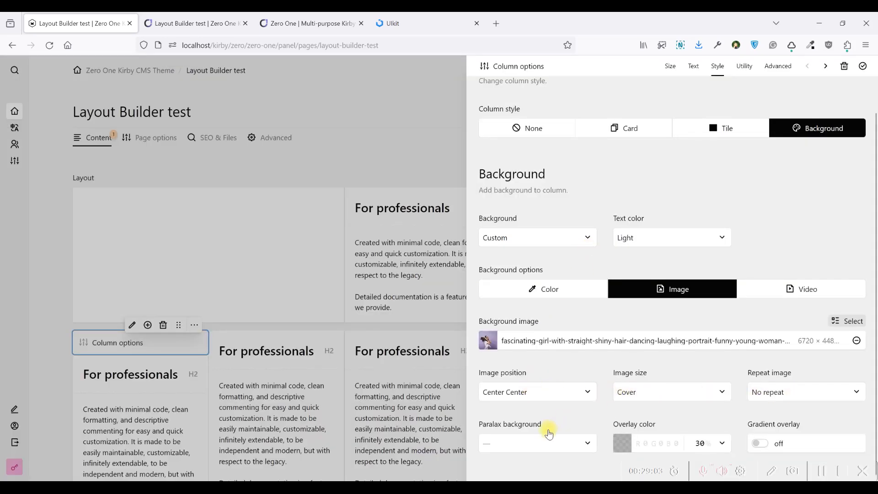
- Set the column's background image parallax to Paralax X axis and save the page
click(525, 445)
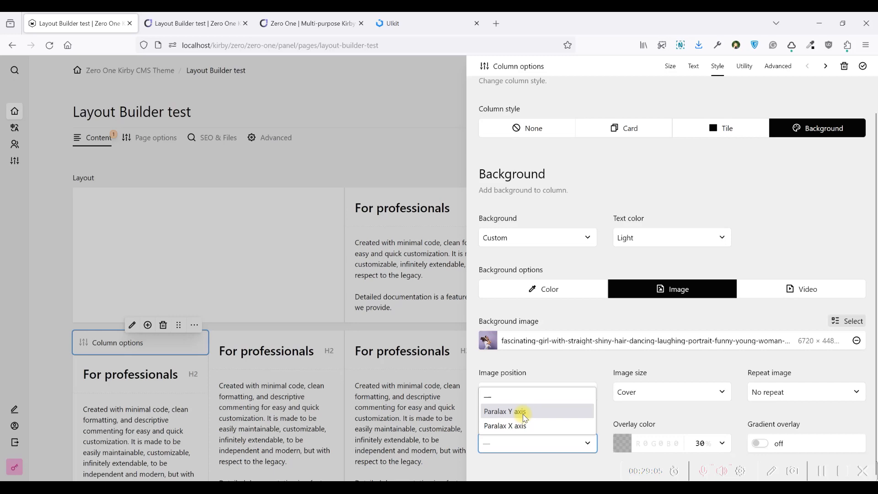
click(522, 426)
key(ctrl+s)
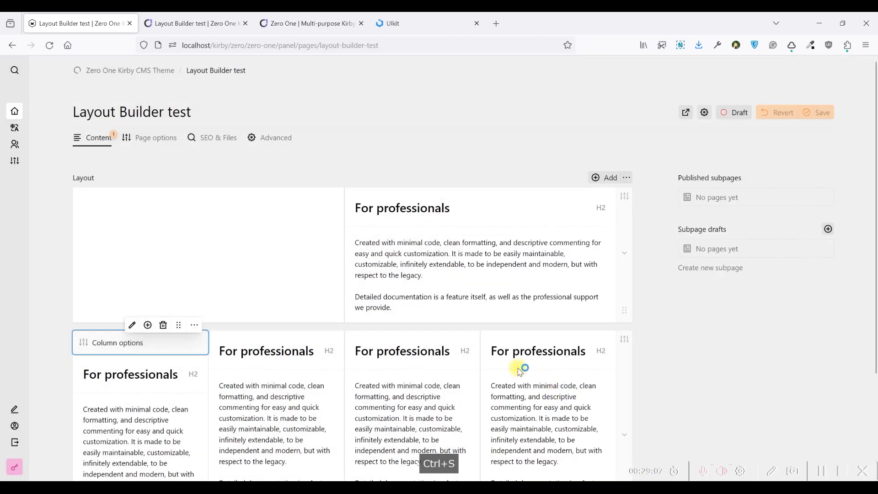
- Reload the page preview and examine the horizontal parallax of the first column's background image and the neighbouring text columns
click(192, 24)
click(49, 45)
scroll(178, 119, down, 3)
scroll(177, 217, up, 3)
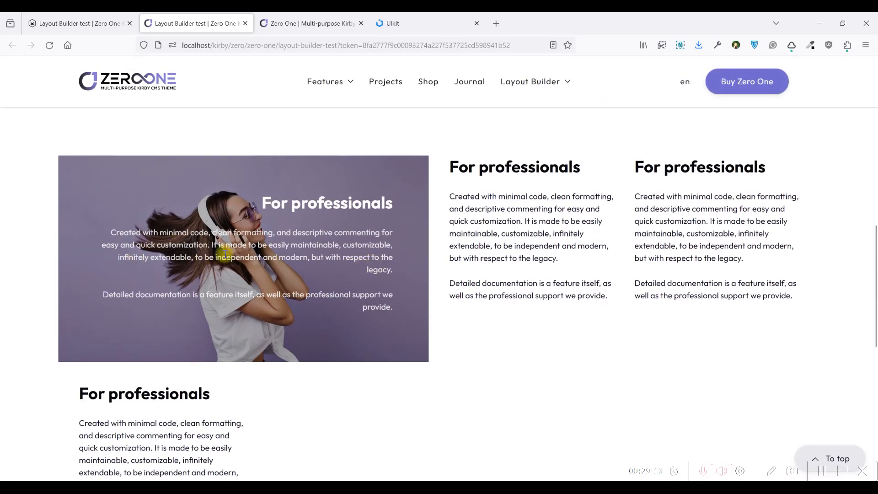
scroll(207, 233, down, 3)
scroll(206, 234, down, 2)
scroll(205, 234, up, 5)
scroll(205, 236, down, 2)
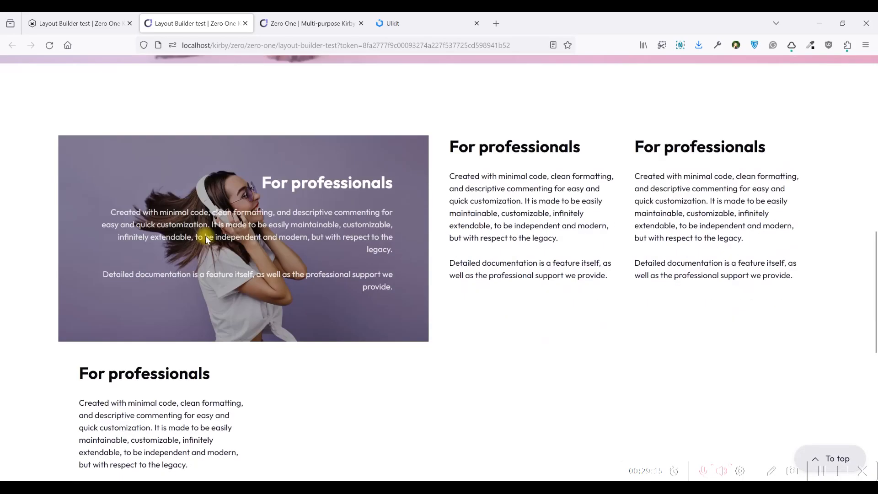
scroll(206, 238, up, 5)
scroll(206, 237, down, 3)
scroll(208, 239, up, 3)
scroll(208, 239, down, 3)
drag(449, 171, 584, 247)
drag(614, 290, 561, 232)
click(560, 234)
scroll(510, 240, up, 8)
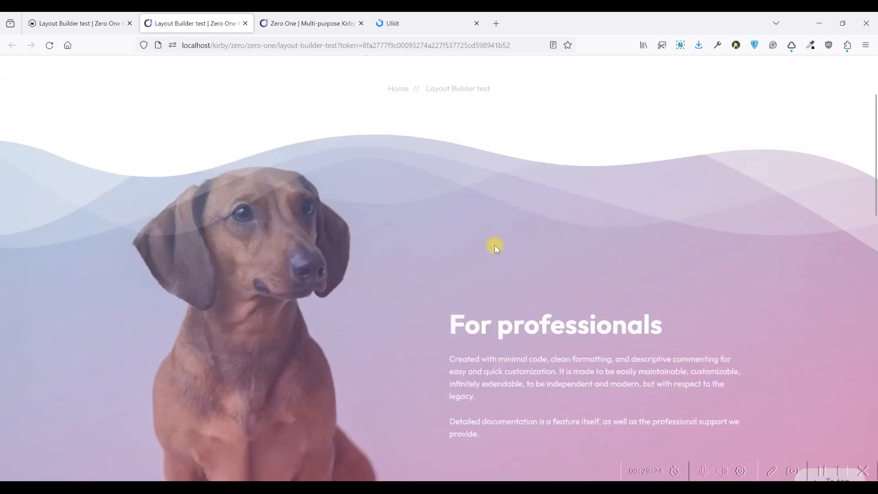
scroll(495, 247, down, 15)
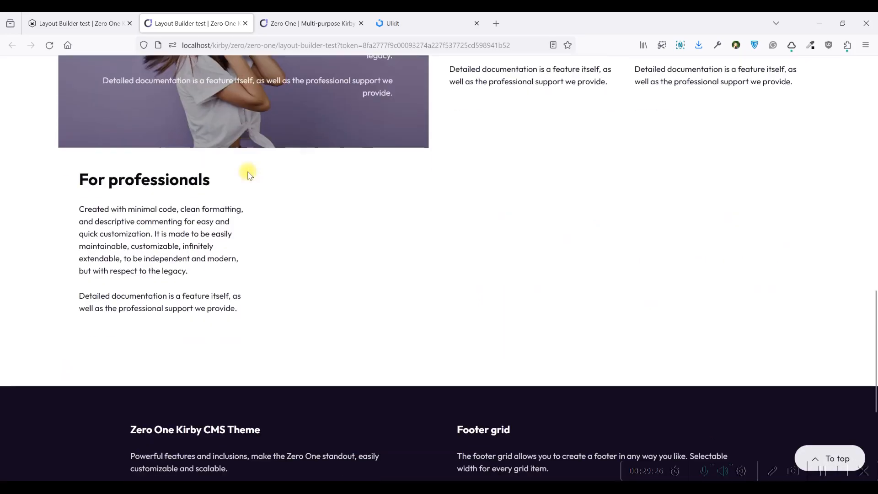
scroll(248, 173, up, 15)
- Reopen the first column's options and inspect the video background settings, returning the background type to Image
key(ctrl+Page_Up)
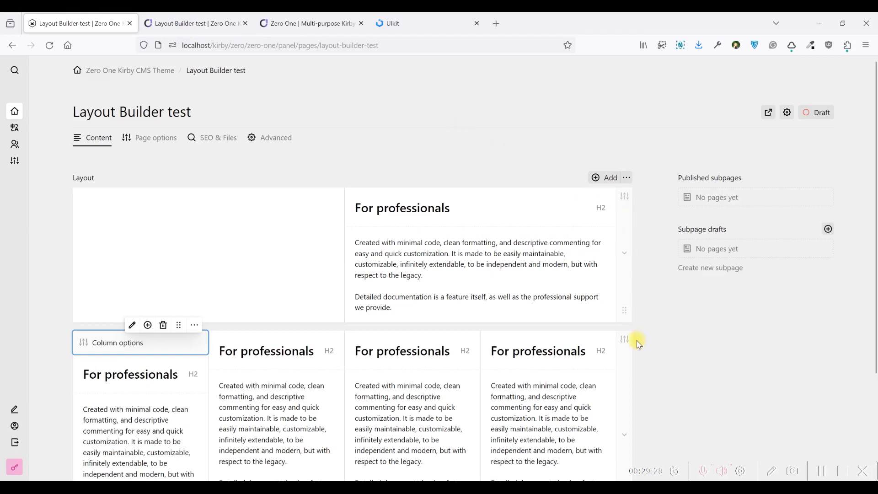
click(128, 327)
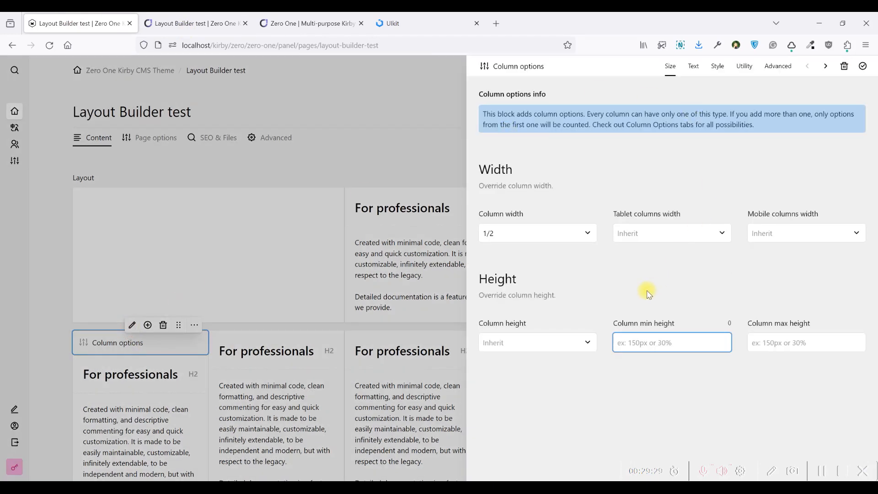
click(745, 67)
click(724, 68)
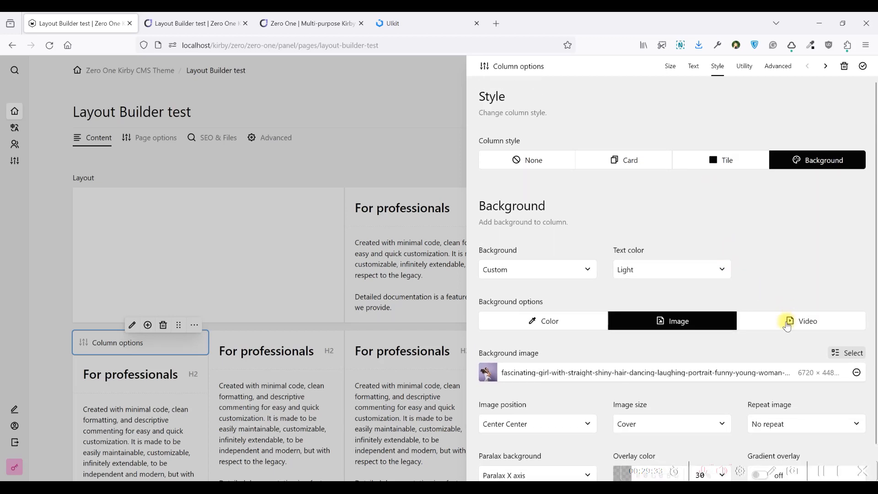
click(787, 323)
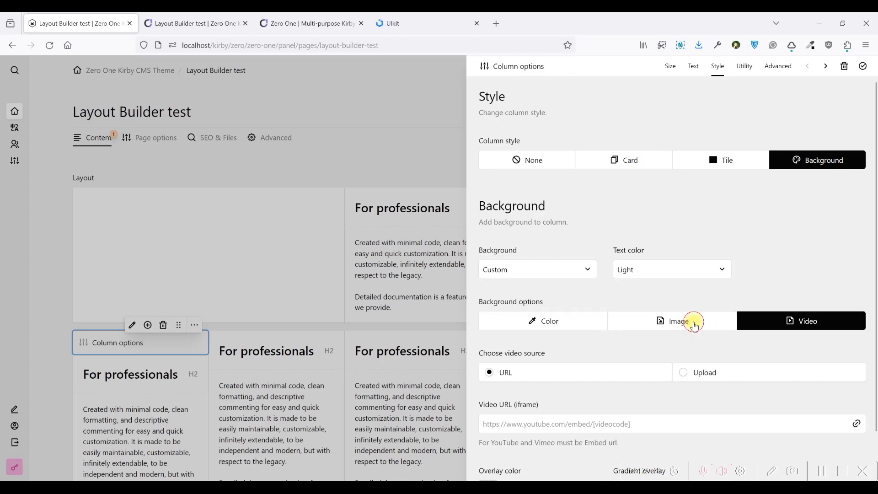
click(694, 325)
- Open the Columns magic demo page from the preview site's Layout Builder navigation in a new browser tab
key(ctrl+Tab)
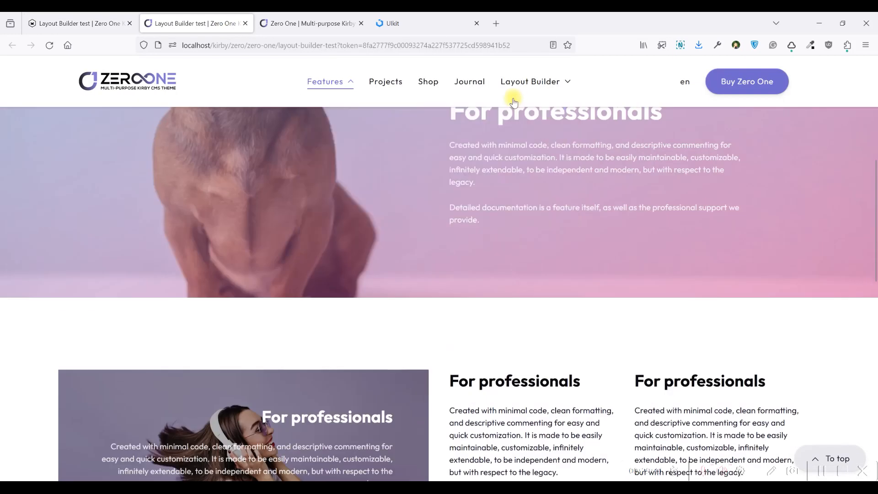
mouse_move(536, 82)
right_click(507, 166)
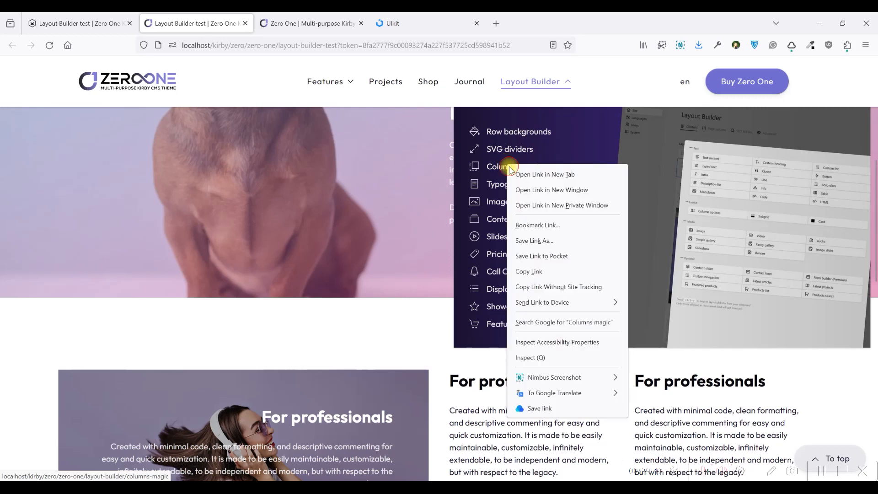
click(542, 174)
click(280, 21)
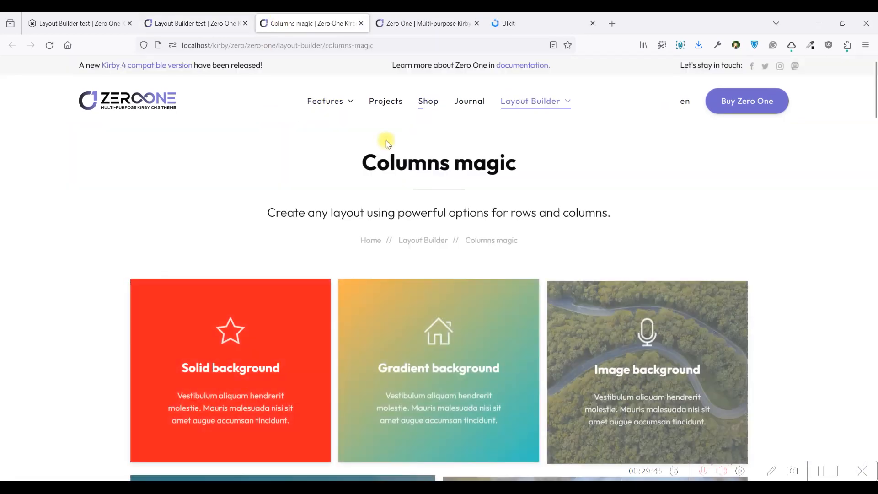
- Examine the demo page's solid, gradient, image, parallax and video background columns and its cards with media
scroll(384, 139, down, 4)
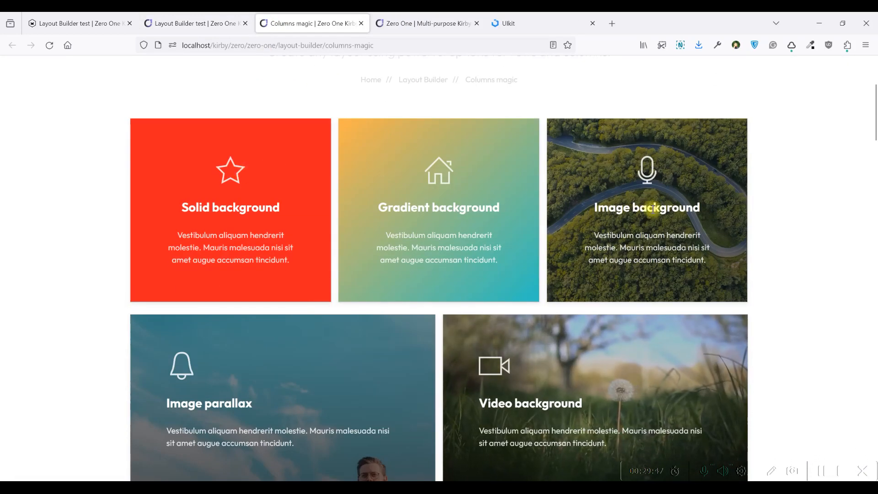
scroll(678, 217, down, 4)
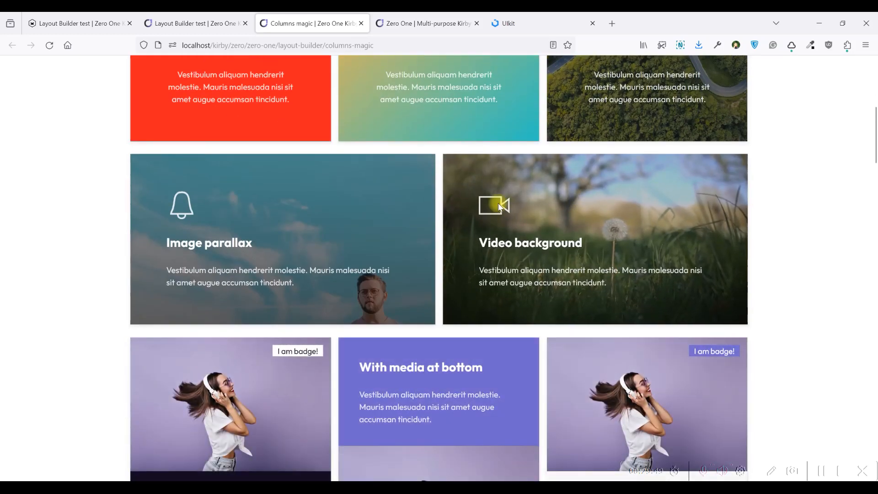
scroll(394, 193, down, 3)
scroll(392, 191, down, 3)
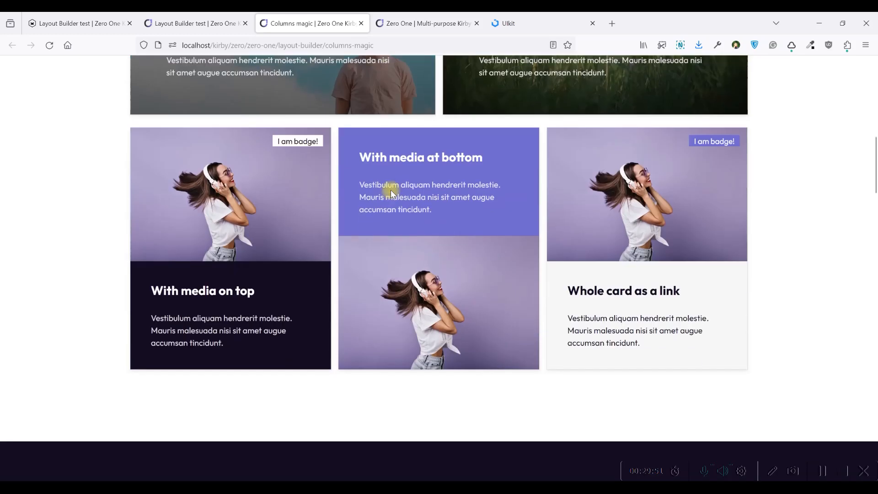
scroll(396, 202, down, 15)
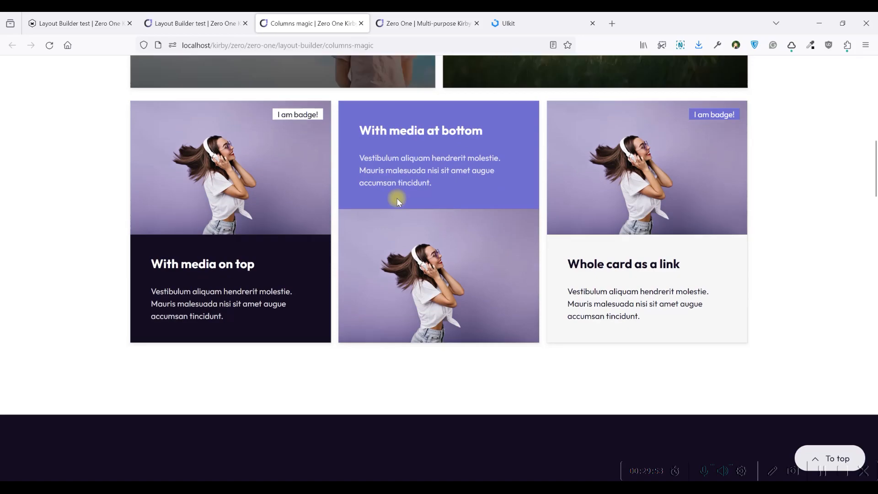
scroll(459, 180, up, 4)
scroll(458, 178, down, 6)
scroll(457, 178, up, 5)
scroll(458, 181, down, 3)
scroll(459, 183, down, 1)
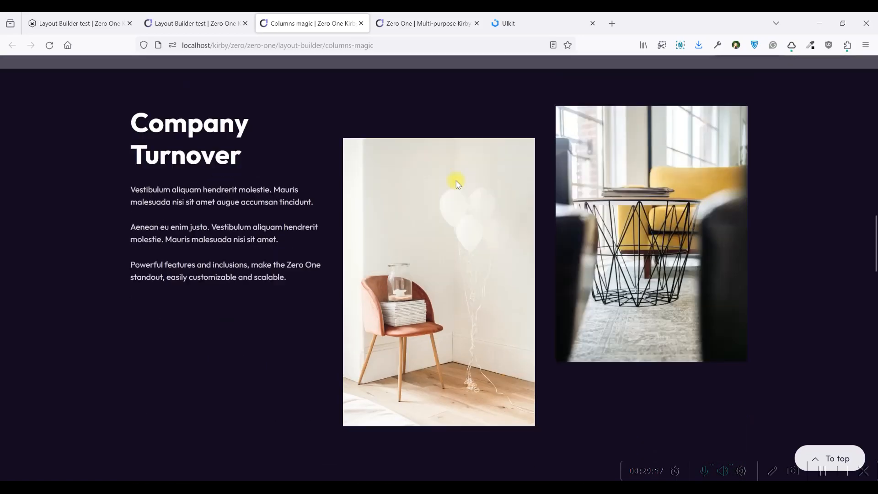
- Examine the demo's Company Turnover, full-width image/text, tile and animated column sections, closing the demo page when done
scroll(458, 183, up, 2)
scroll(456, 183, down, 8)
scroll(455, 183, down, 7)
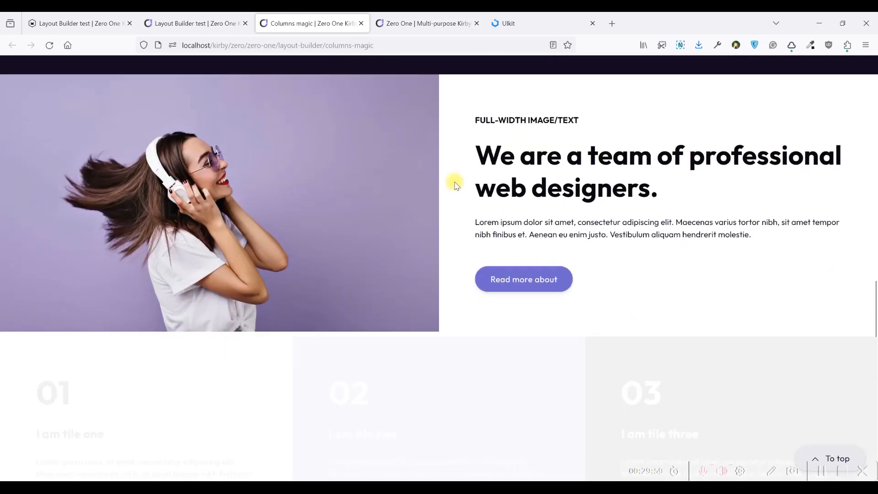
scroll(455, 181, up, 3)
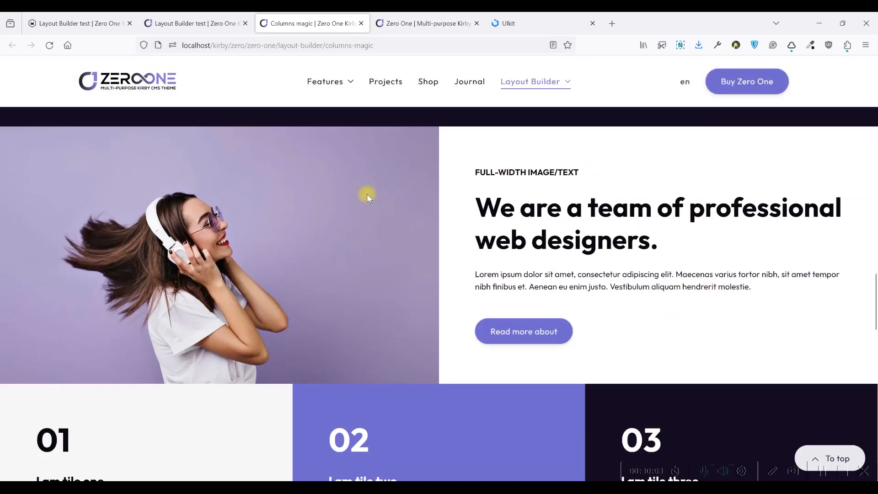
scroll(366, 194, down, 5)
scroll(457, 169, down, 2)
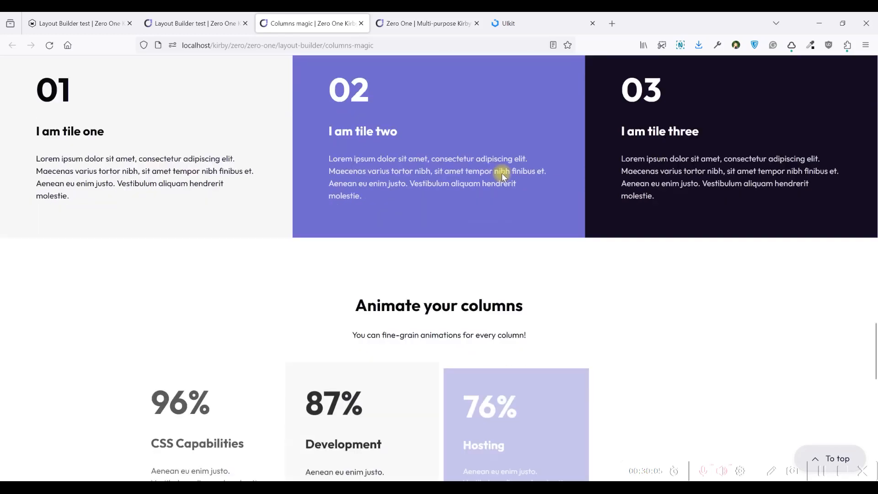
scroll(495, 168, up, 1)
scroll(496, 168, down, 6)
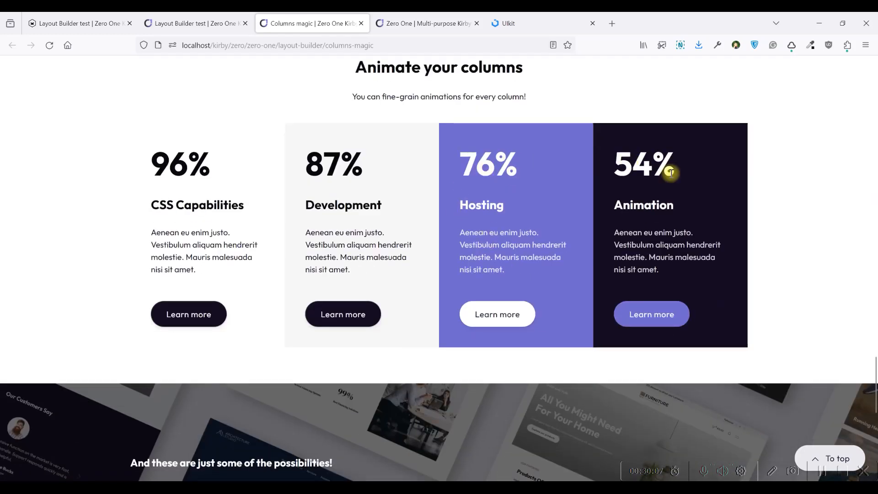
scroll(439, 156, down, 4)
scroll(427, 147, up, 15)
scroll(419, 147, down, 15)
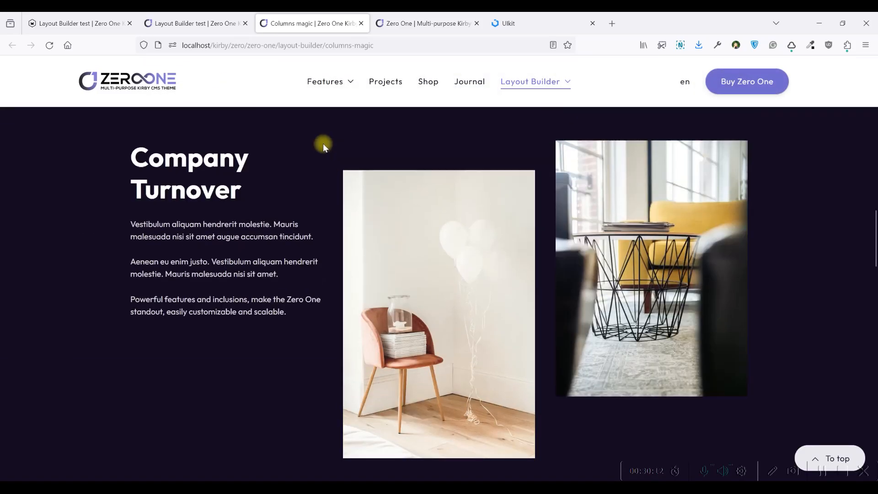
scroll(328, 143, up, 5)
click(361, 24)
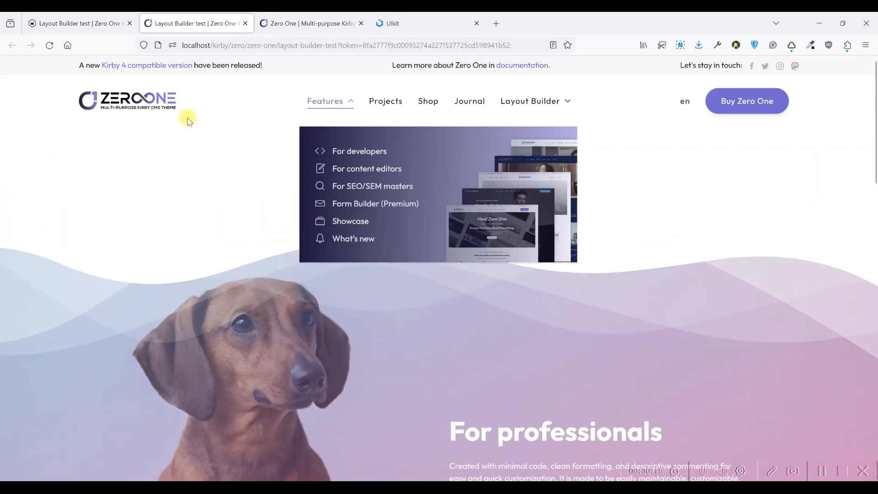
- Review the column's utility and advanced options in the editor, including the choices for first and last item order
click(81, 19)
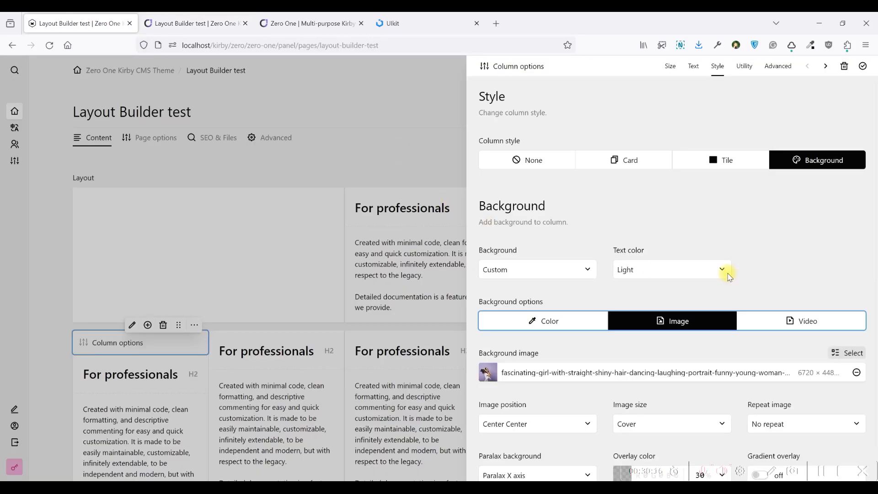
click(751, 68)
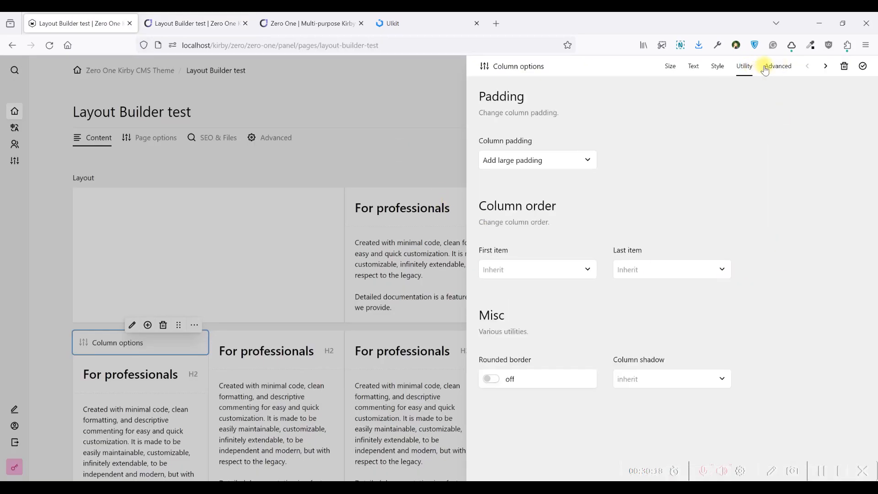
click(770, 70)
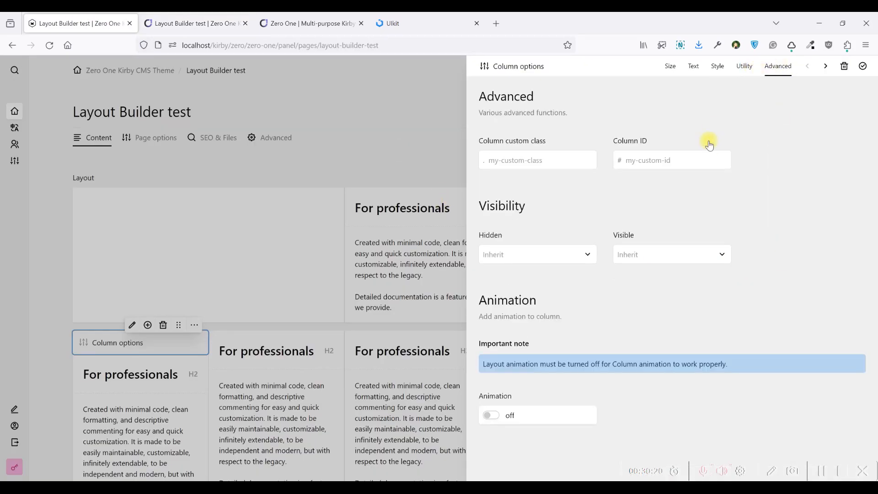
click(745, 69)
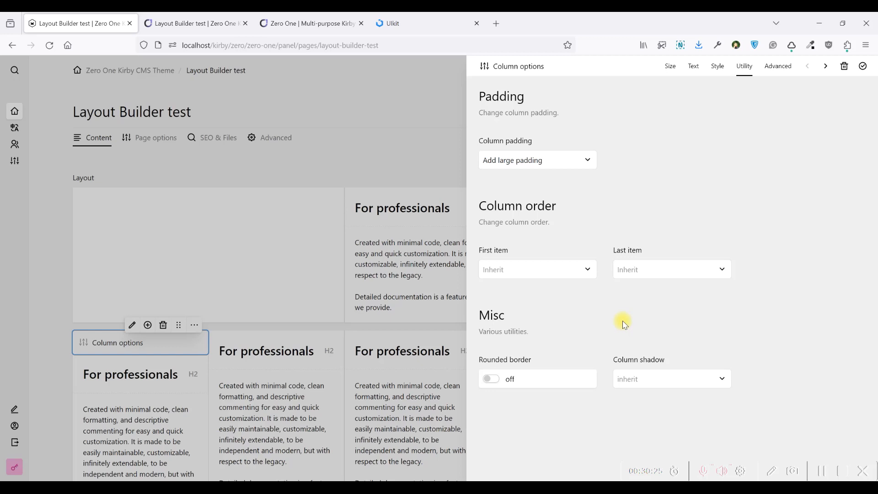
click(547, 269)
click(549, 271)
click(655, 272)
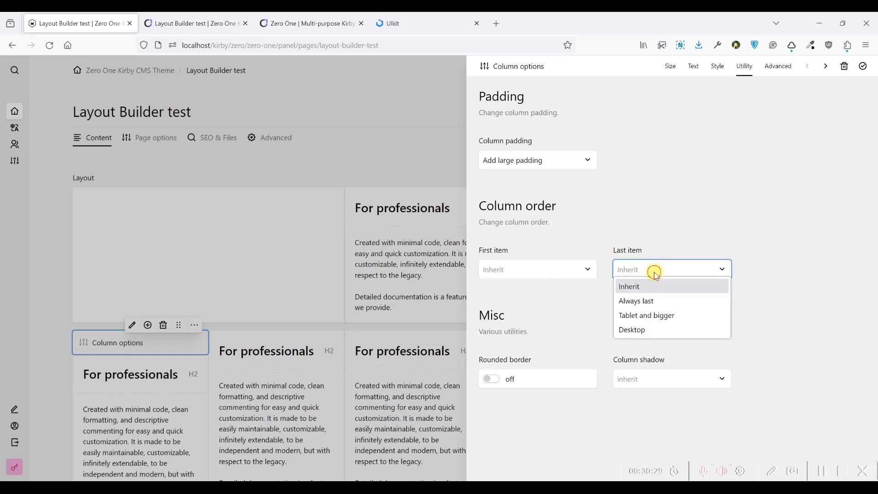
click(632, 238)
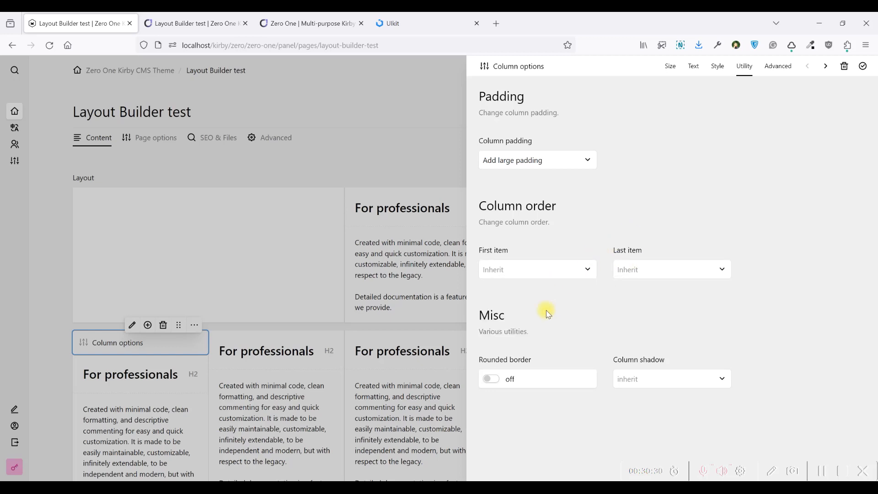
- Turn on the column's rounded border, set its shadow to Large, and check the column in the page preview
click(491, 379)
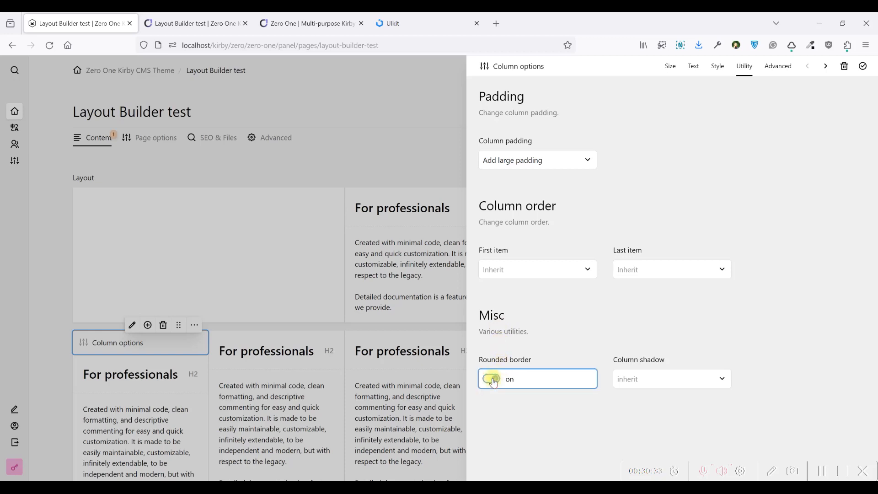
click(642, 381)
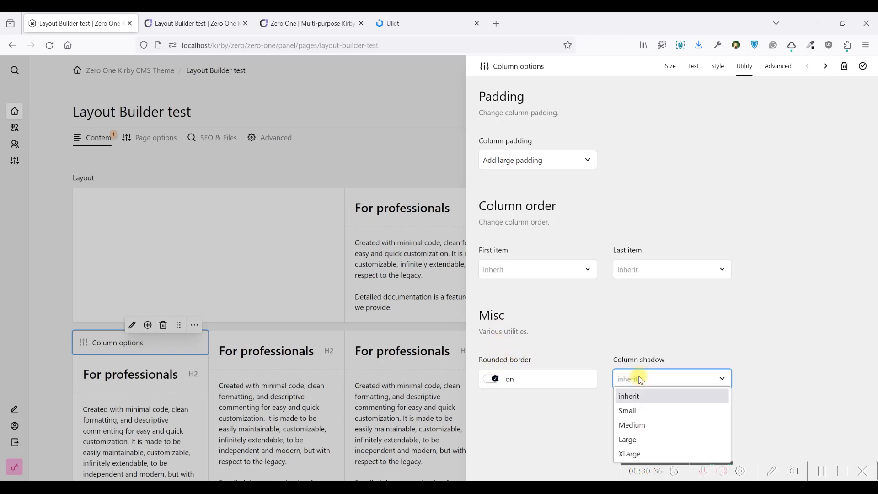
click(631, 440)
key(ctrl+Tab)
scroll(333, 230, down, 10)
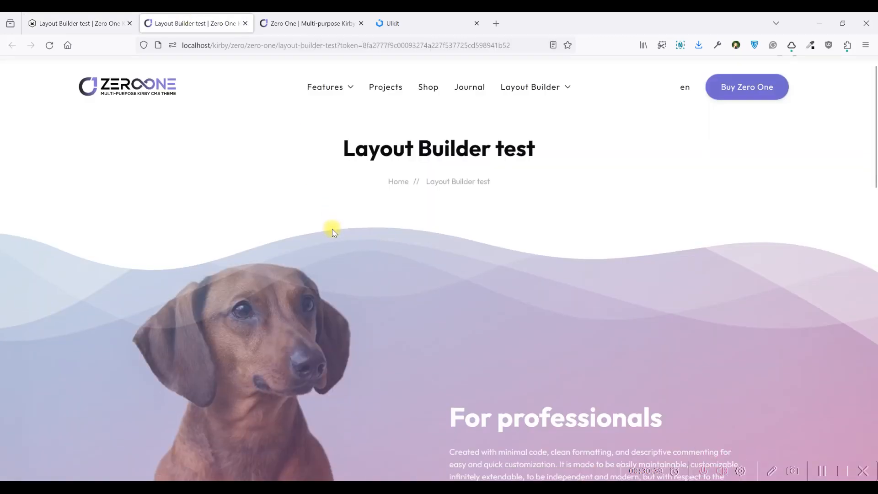
key(ctrl+shift+Tab)
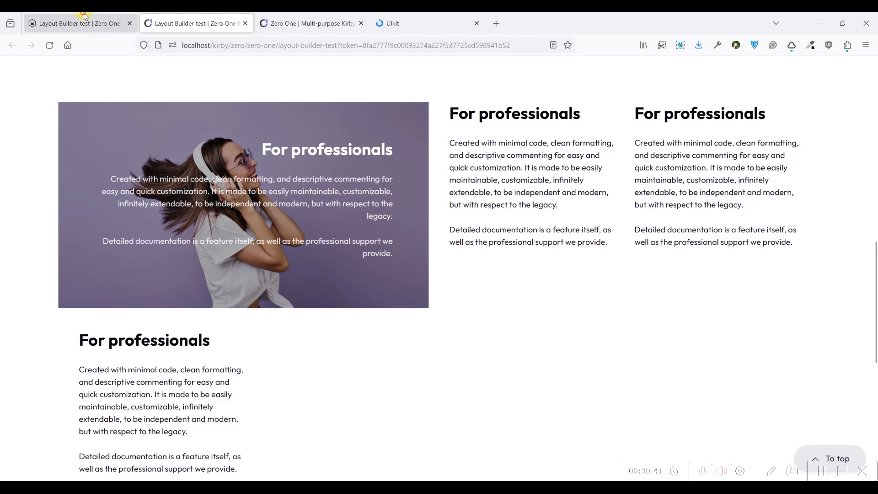
- Save the page and check the column's rounded border and shadow in the refreshed preview
key(ctrl+s)
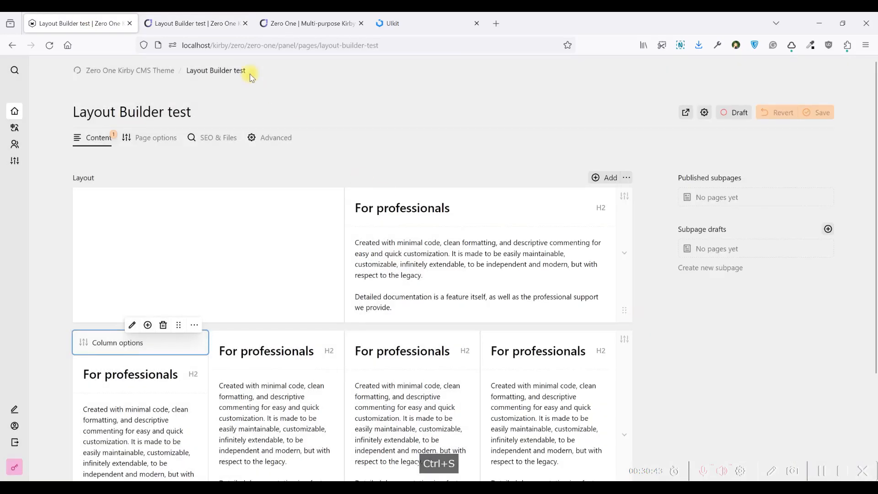
click(206, 23)
click(49, 45)
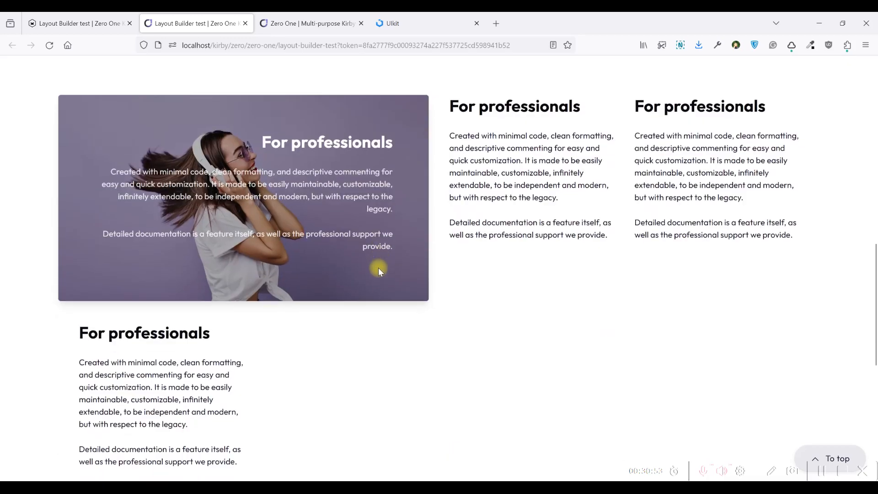
scroll(379, 269, up, 6)
click(69, 18)
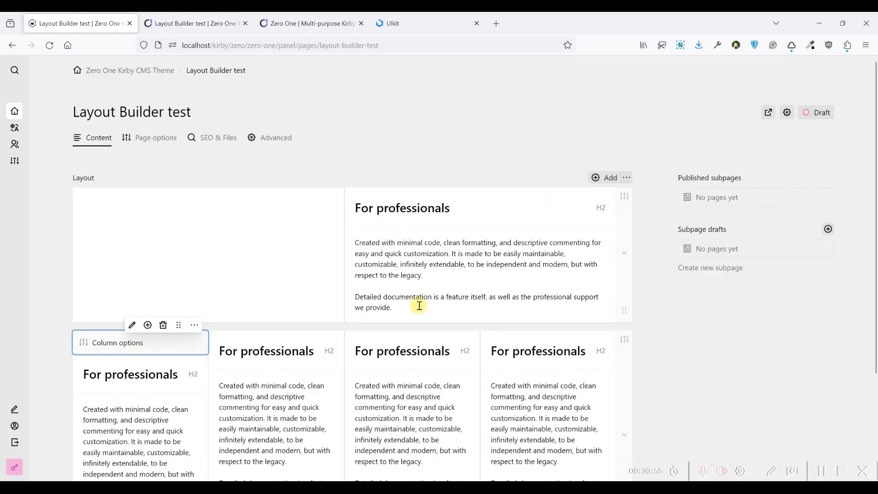
- Review the first column's utility and advanced animation options and compare them with how the columns load in the preview
click(132, 325)
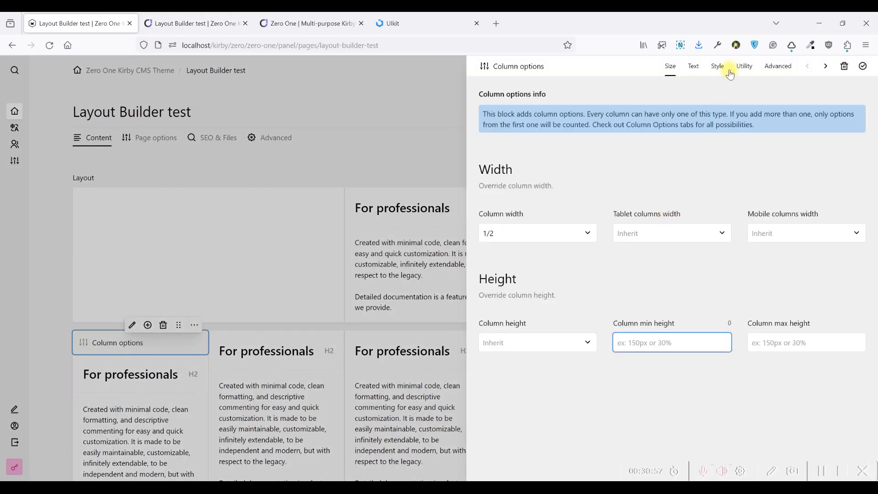
click(746, 68)
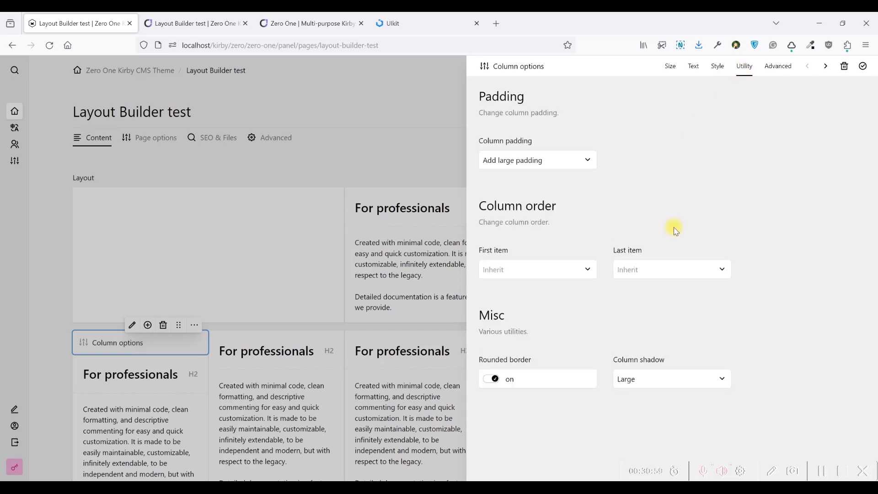
click(788, 66)
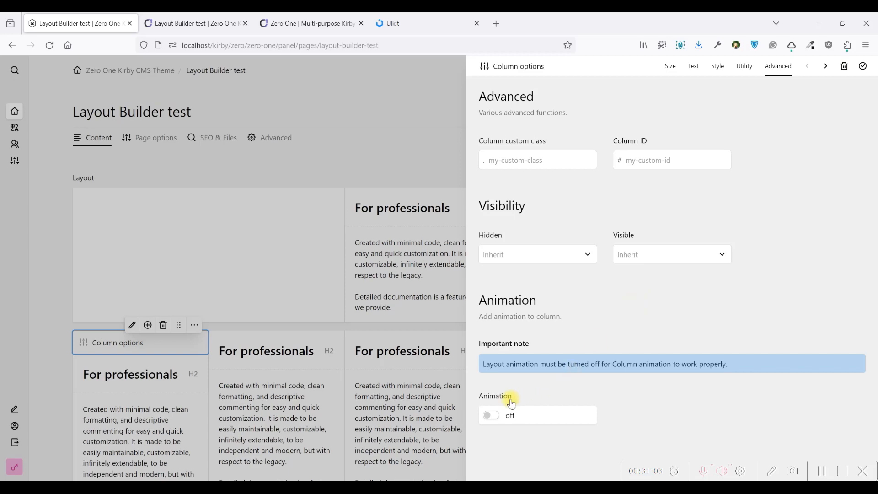
click(192, 24)
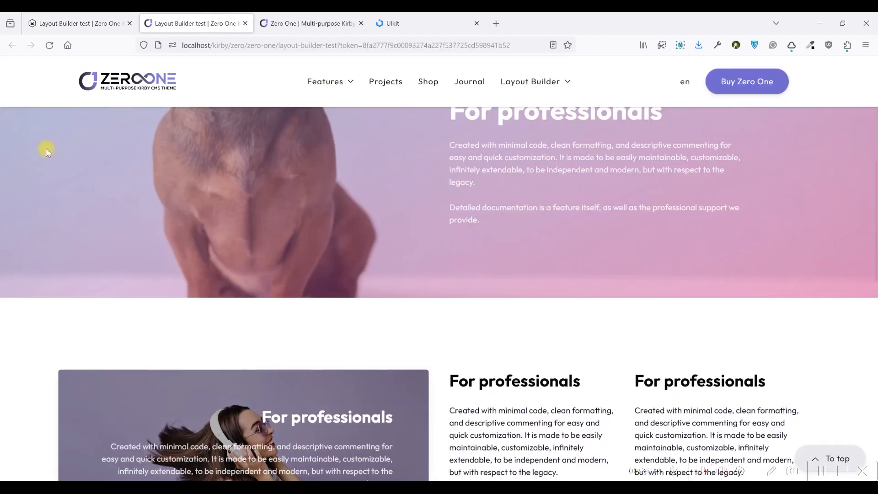
click(50, 45)
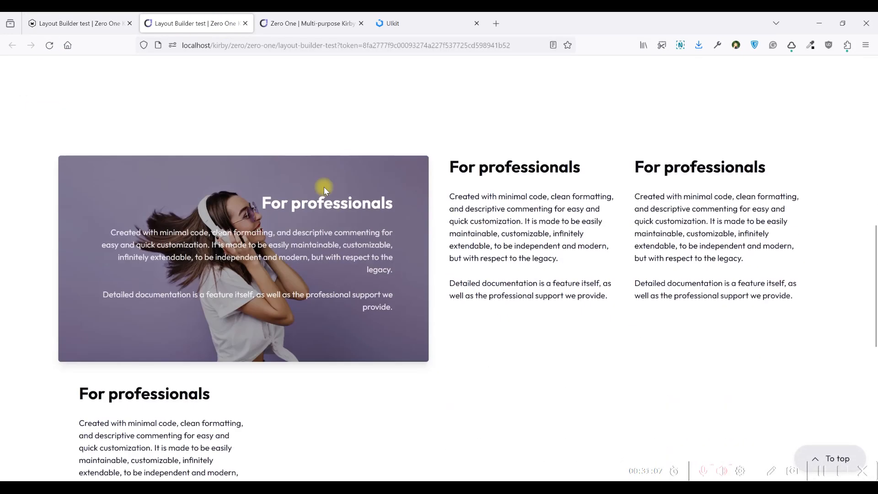
click(80, 23)
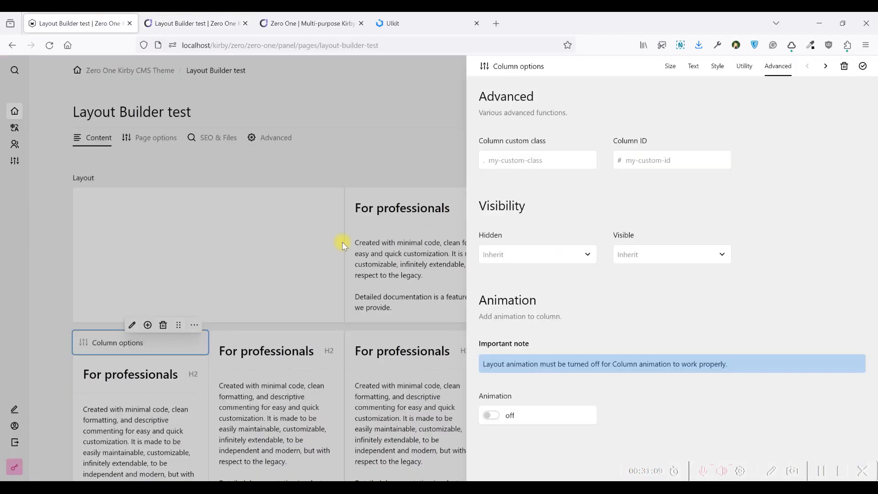
click(376, 341)
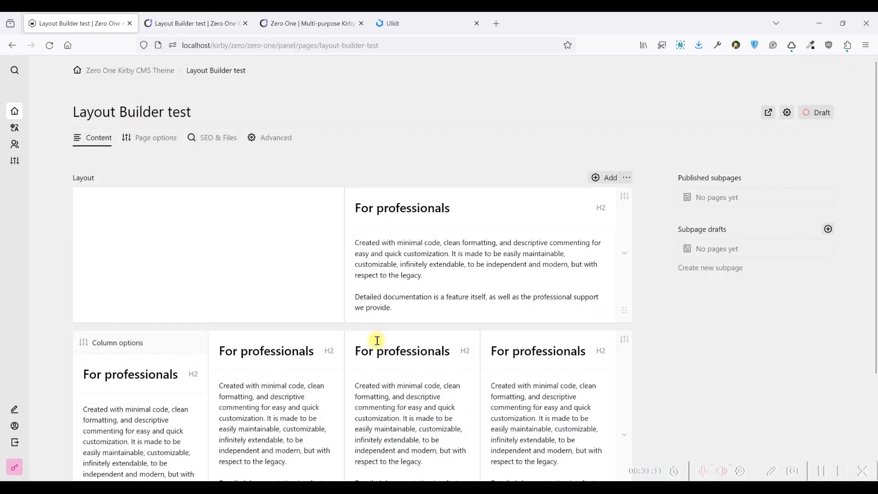
click(147, 18)
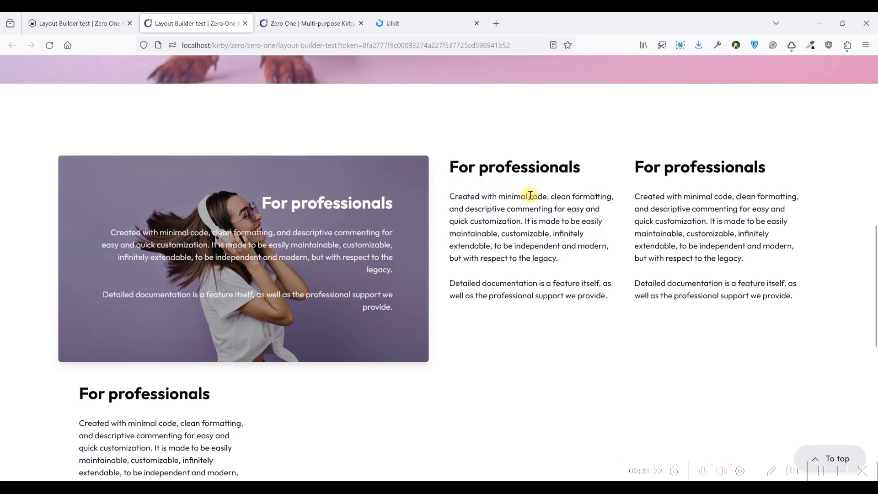
click(75, 24)
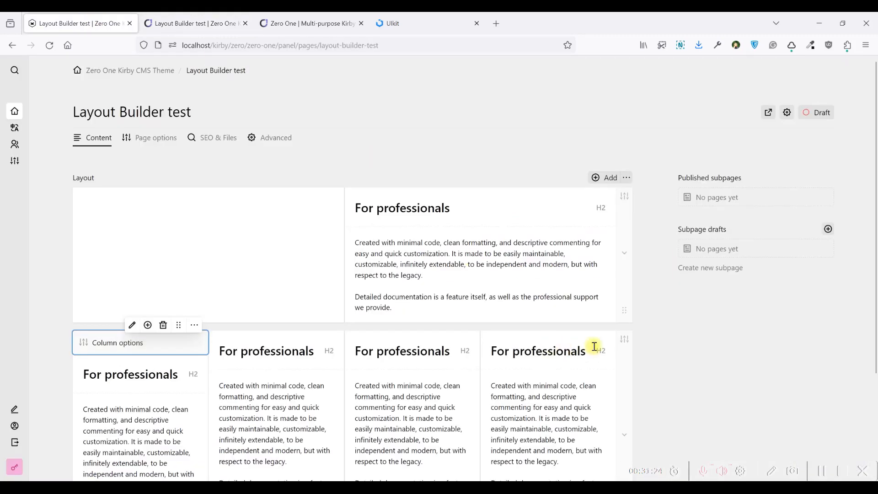
- Turn off the layout animation in the advanced settings of the four-column layout
click(626, 339)
click(834, 66)
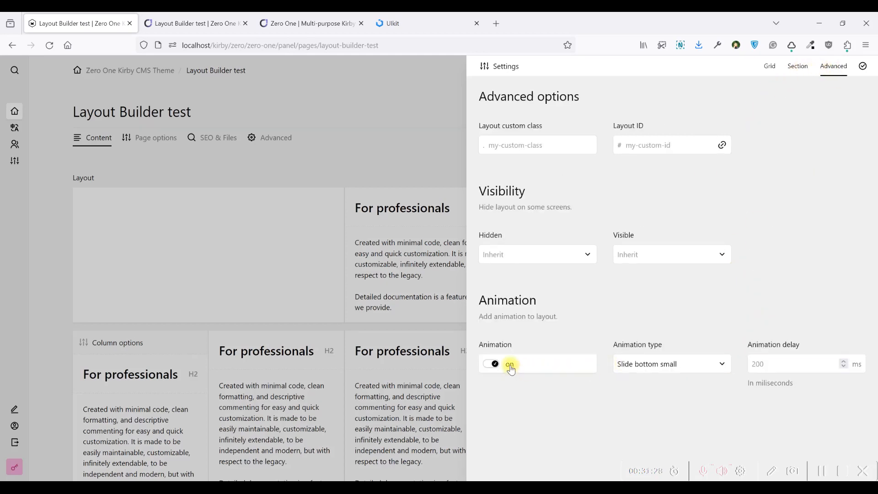
click(492, 365)
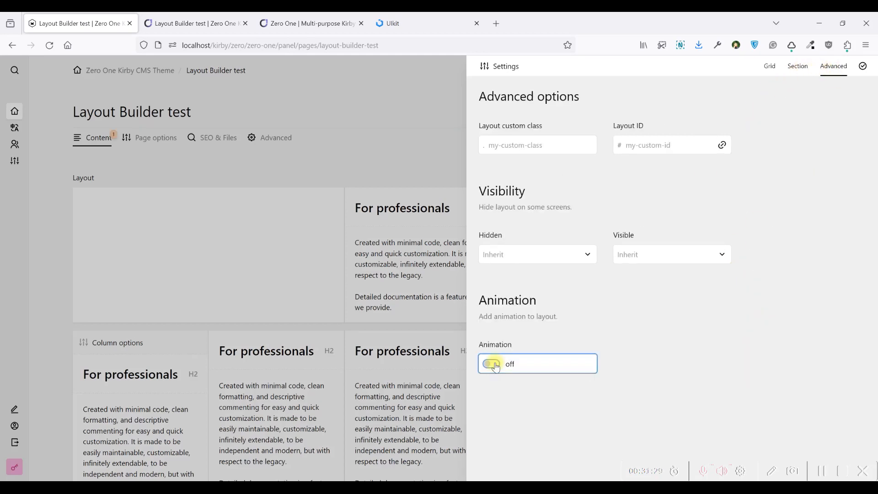
click(376, 356)
- Look over the first column's size options and recheck the animation setting of the four-column layout
scroll(393, 343, down, 2)
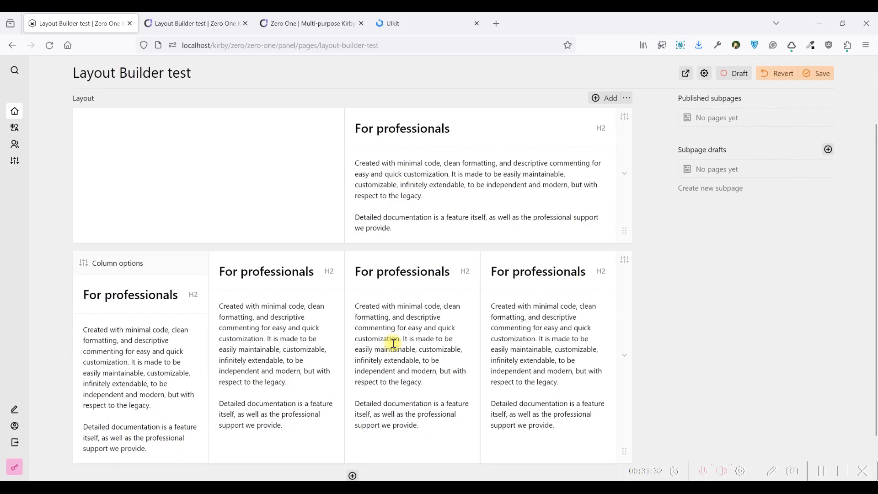
scroll(393, 343, down, 1)
click(157, 240)
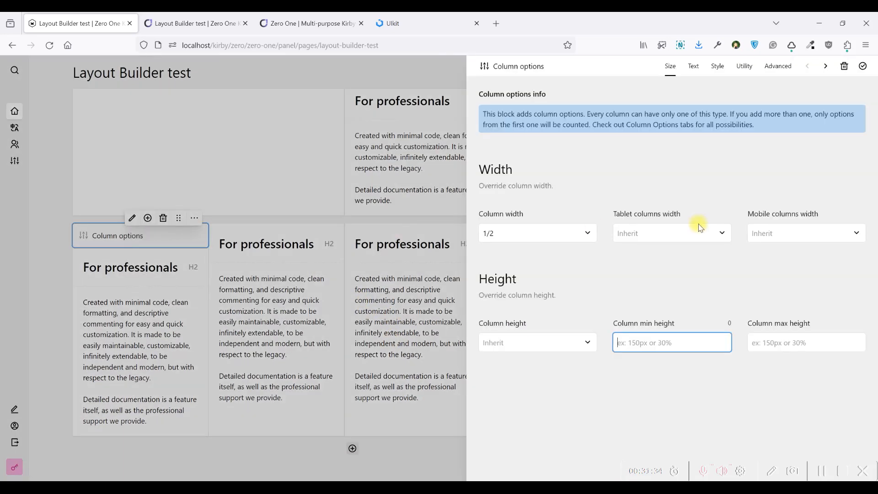
click(423, 250)
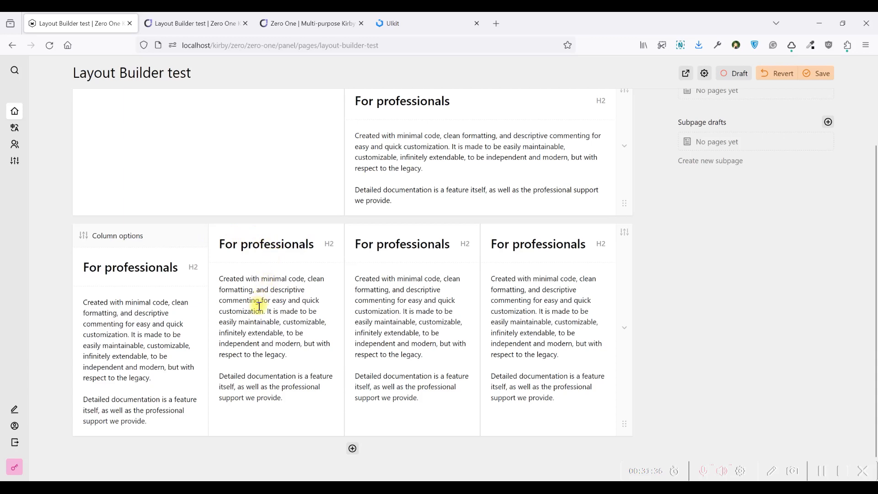
click(624, 232)
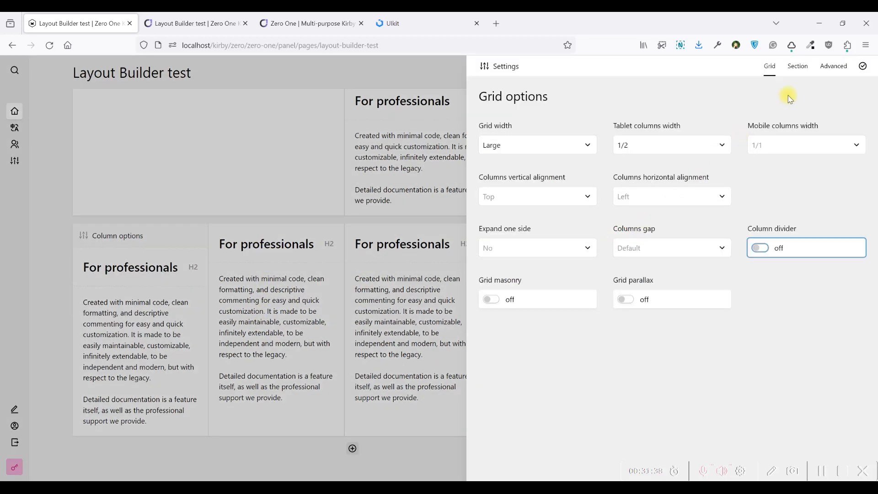
click(831, 70)
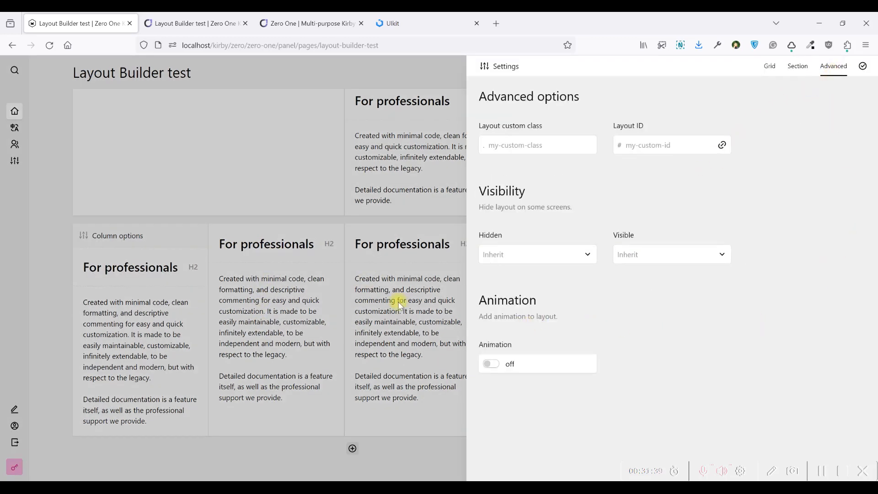
click(301, 280)
- Turn on animation for the first column with type Slide bottom small and a custom animation delay, and save the page
click(151, 236)
click(151, 236)
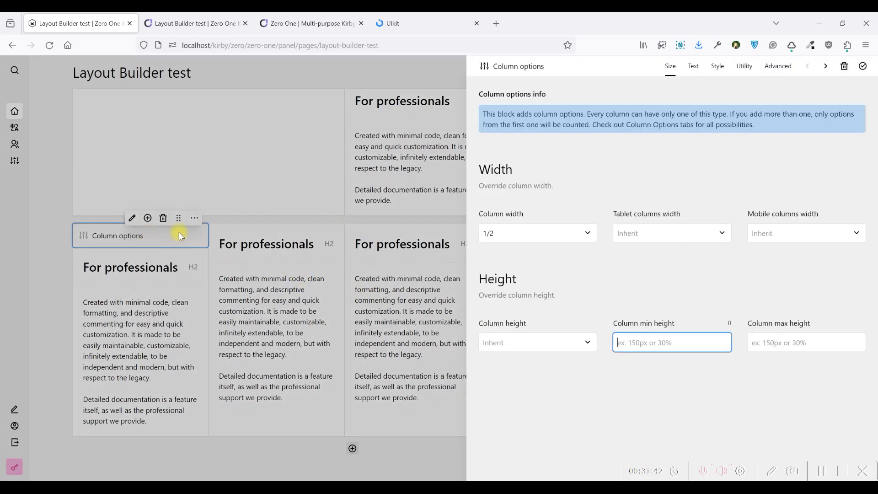
click(778, 65)
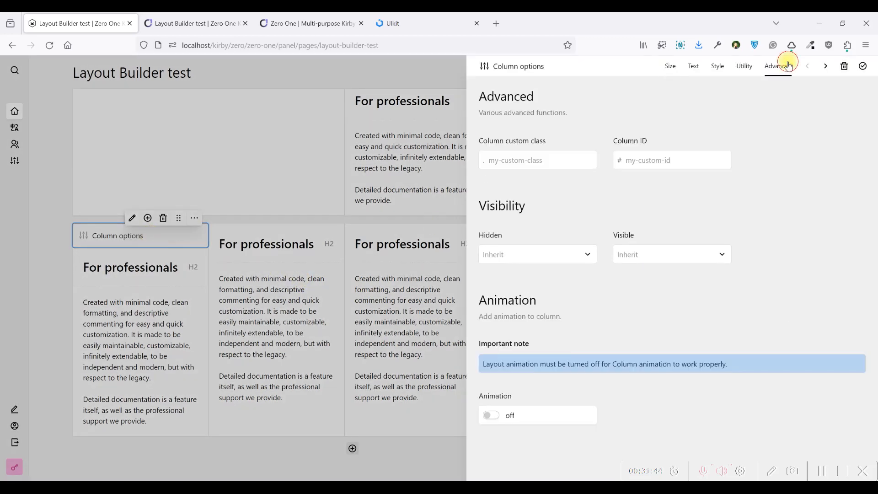
click(515, 424)
click(701, 416)
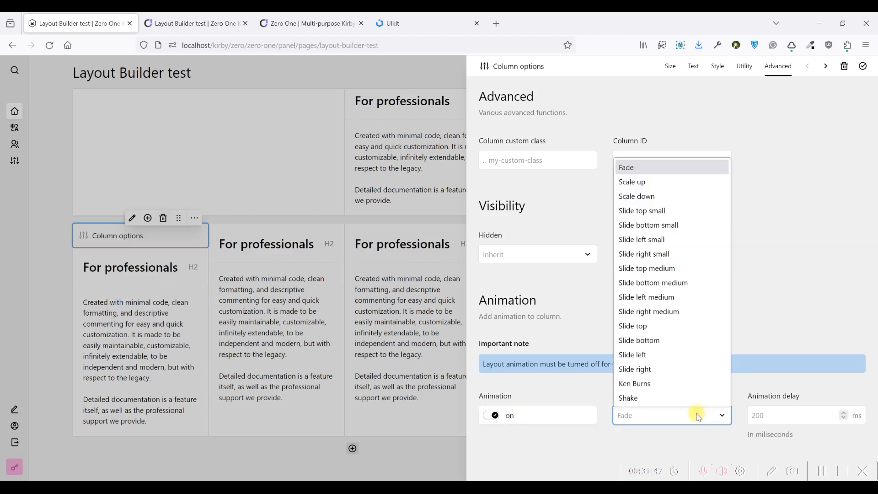
click(665, 223)
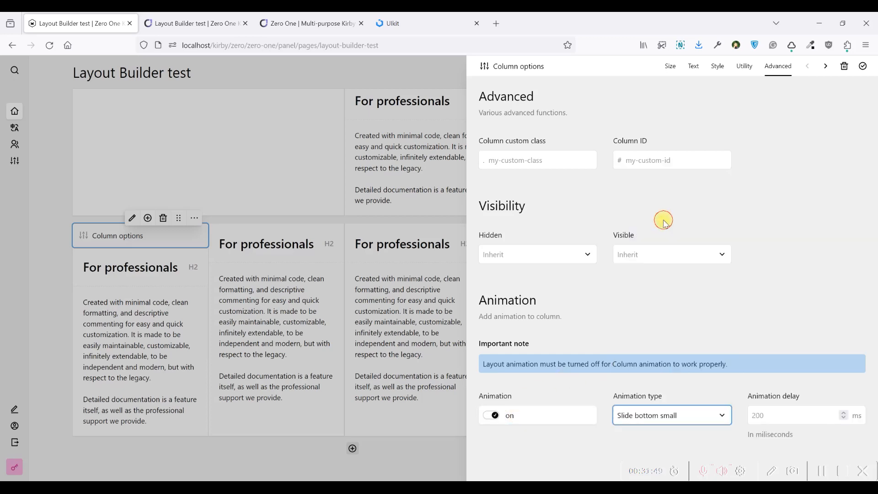
click(771, 415)
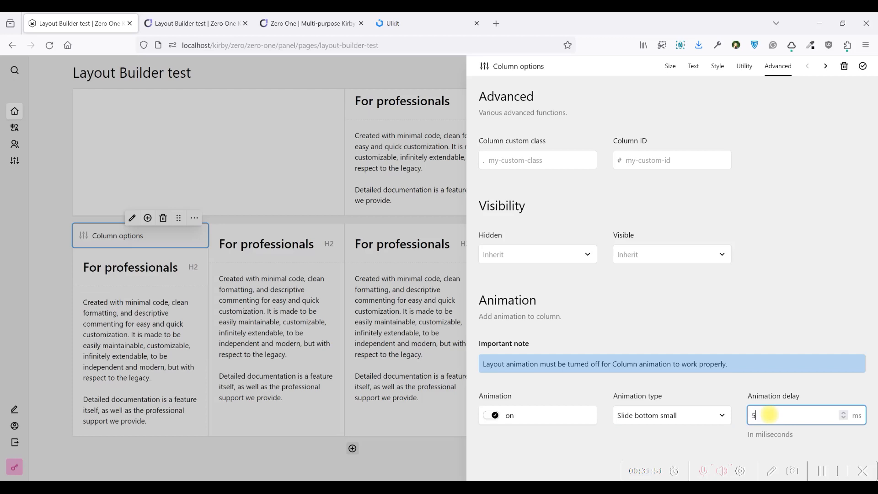
key(ctrl+s)
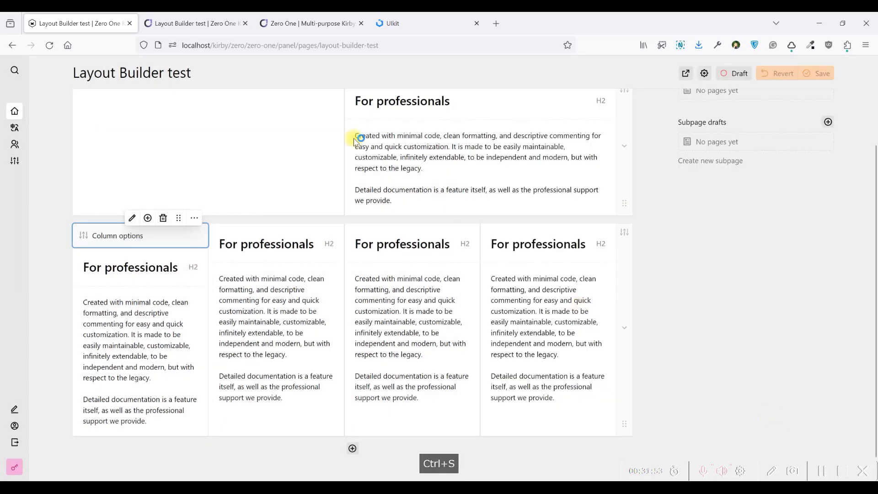
- Reload the page preview and examine how the image column animates compared with the other columns
click(217, 16)
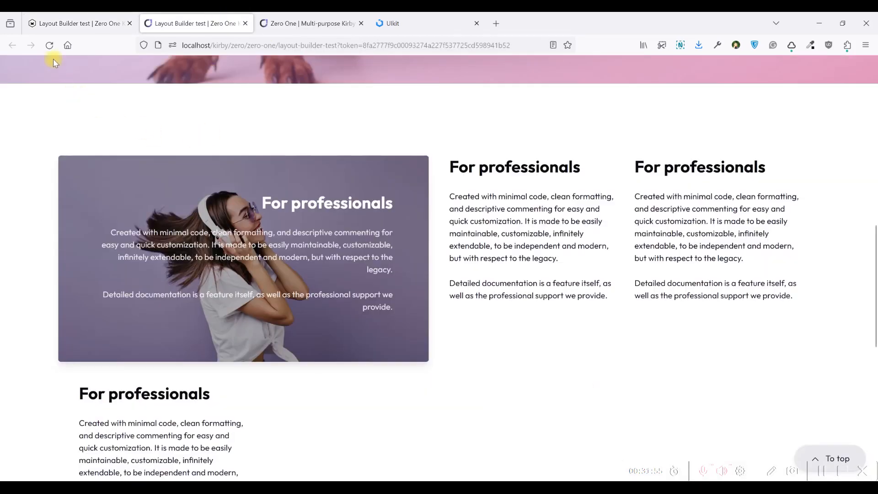
click(49, 45)
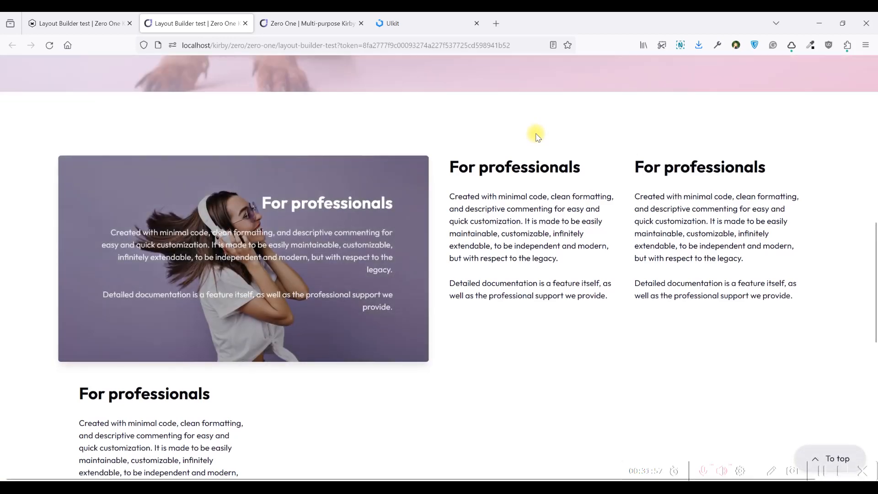
click(53, 49)
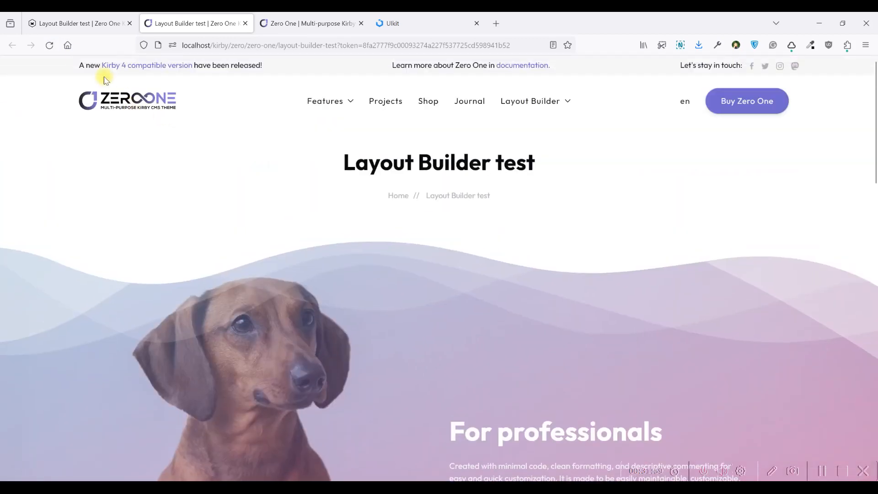
click(50, 45)
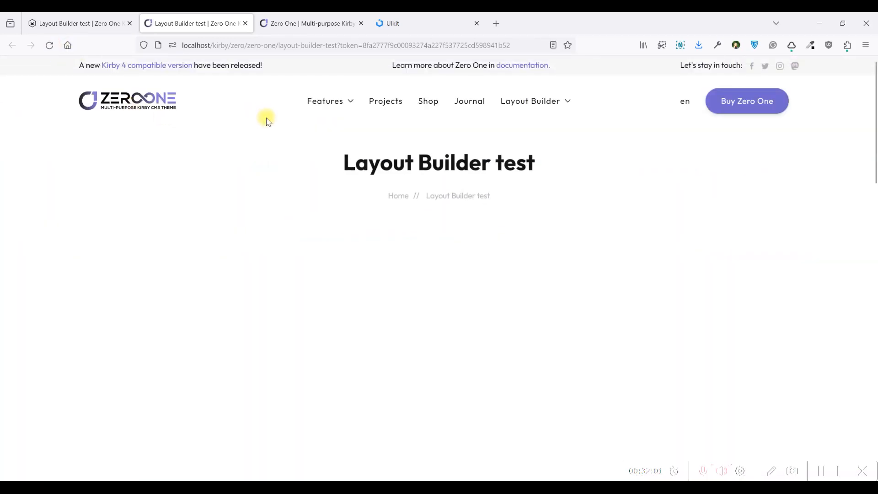
scroll(271, 123, down, 10)
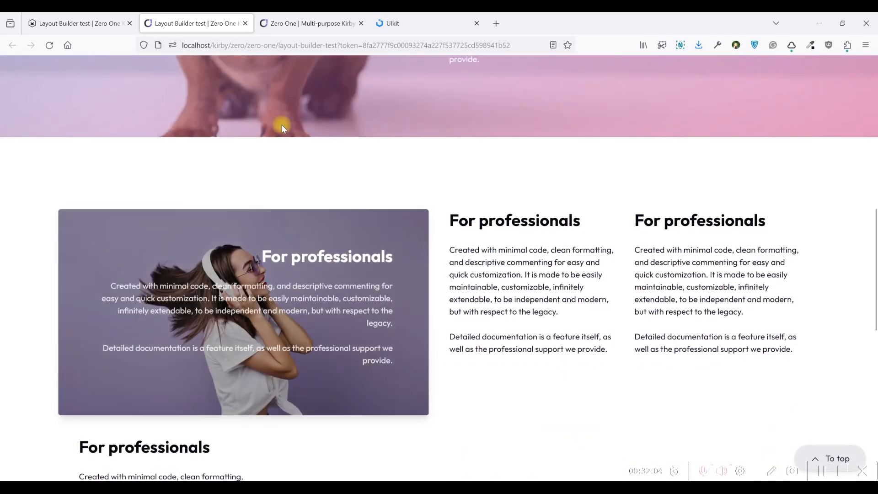
drag(446, 223, 647, 373)
click(425, 228)
scroll(300, 232, down, 2)
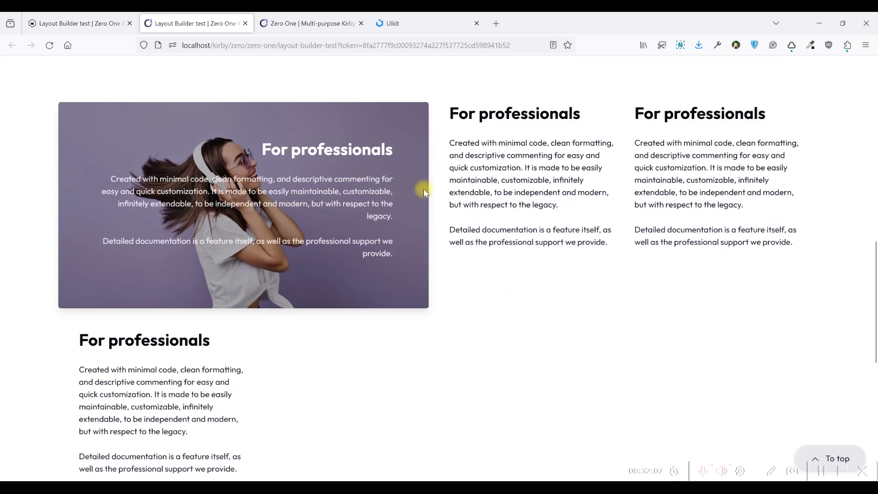
- Duplicate the first column's Column options block, move the copy to the top of the second column, save, and reload the preview
click(78, 23)
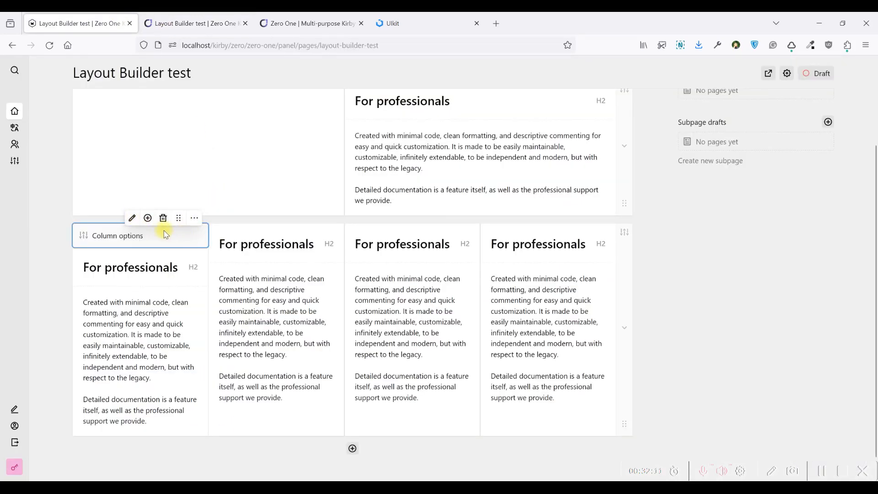
click(195, 218)
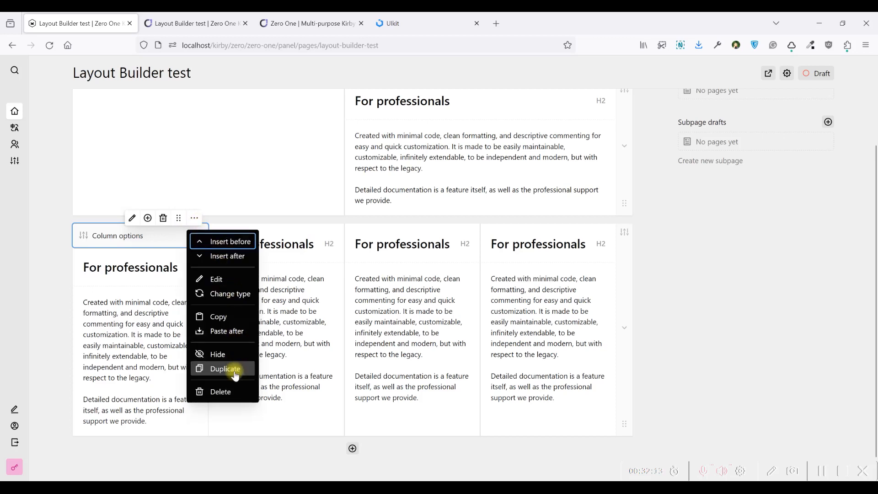
click(229, 320)
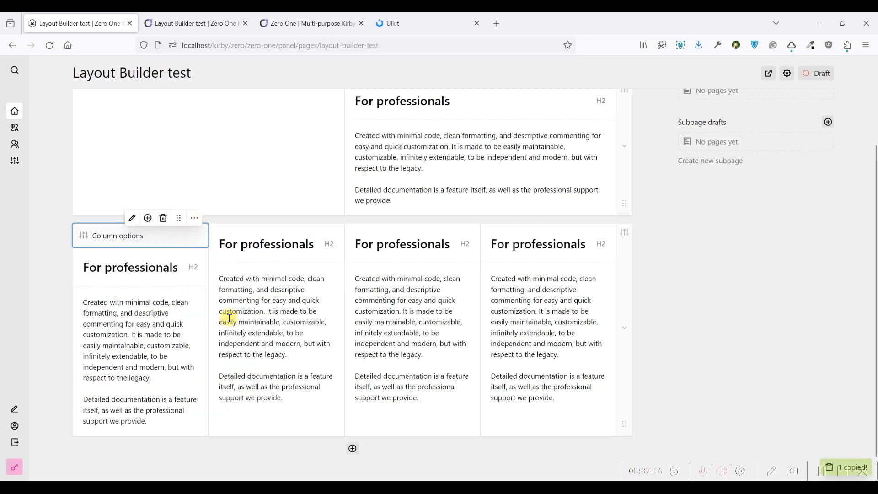
click(193, 224)
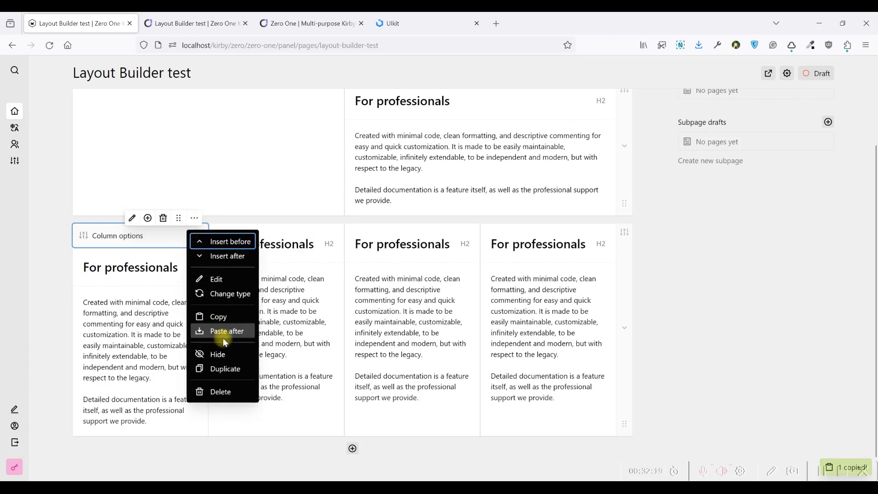
click(224, 367)
drag(176, 219, 220, 231)
key(ctrl+s)
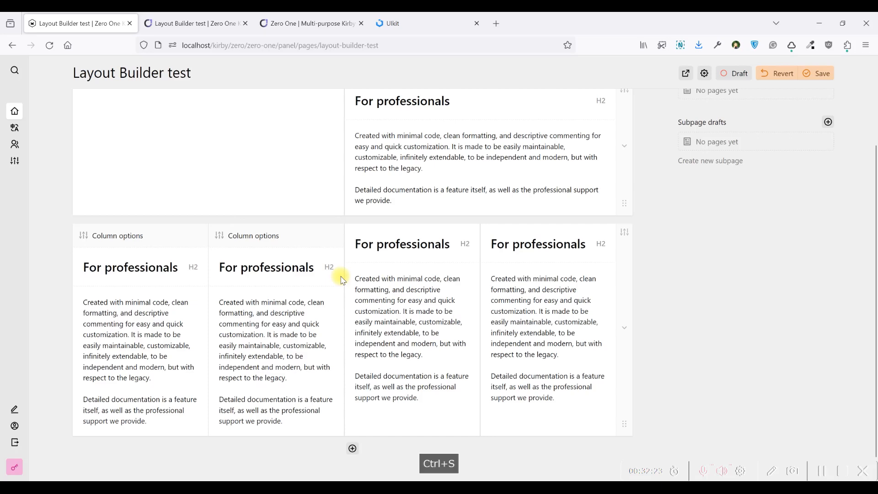
click(213, 20)
click(50, 45)
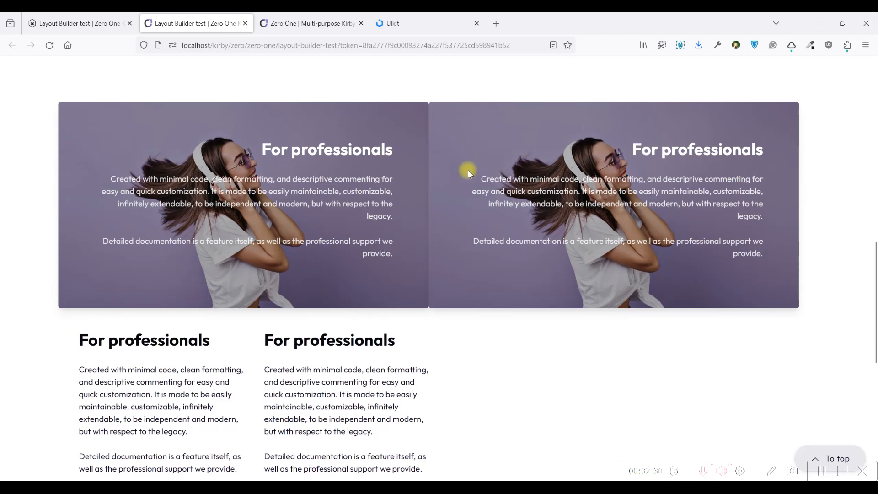
- Set the second column's style to None, change its animation delay, and reload the preview to compare both columns
click(100, 18)
double_click(269, 234)
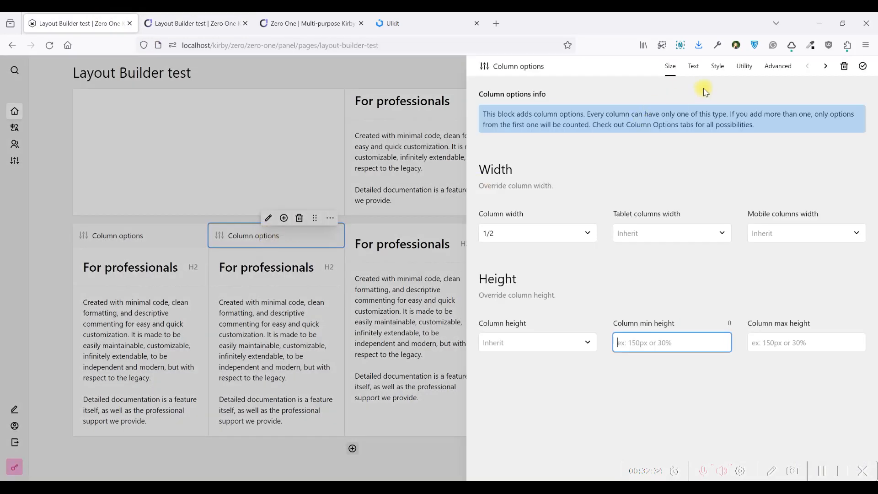
click(718, 65)
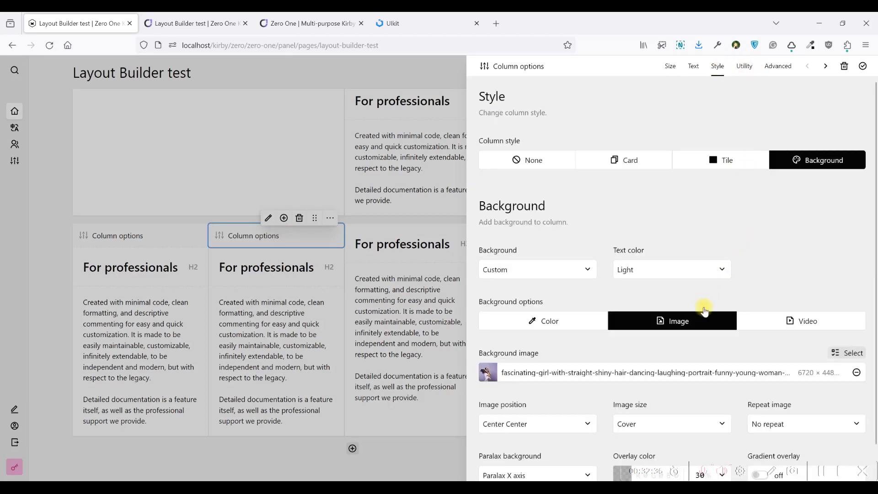
click(543, 163)
click(778, 76)
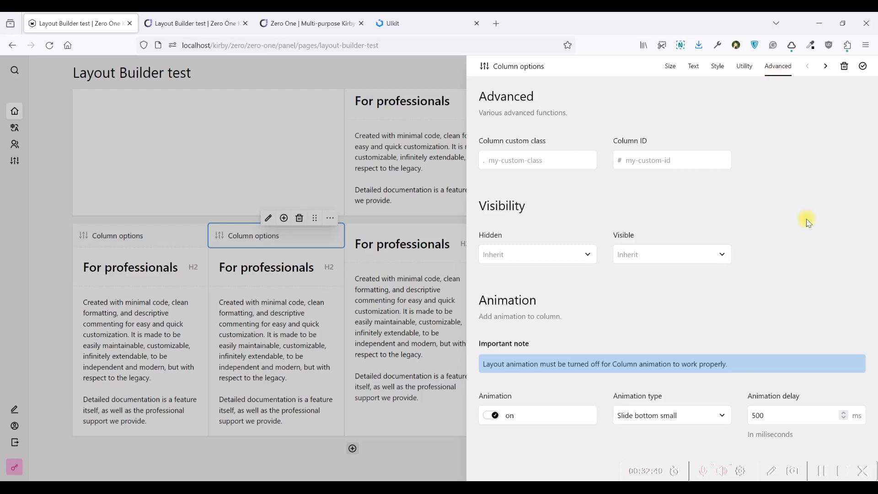
click(757, 415)
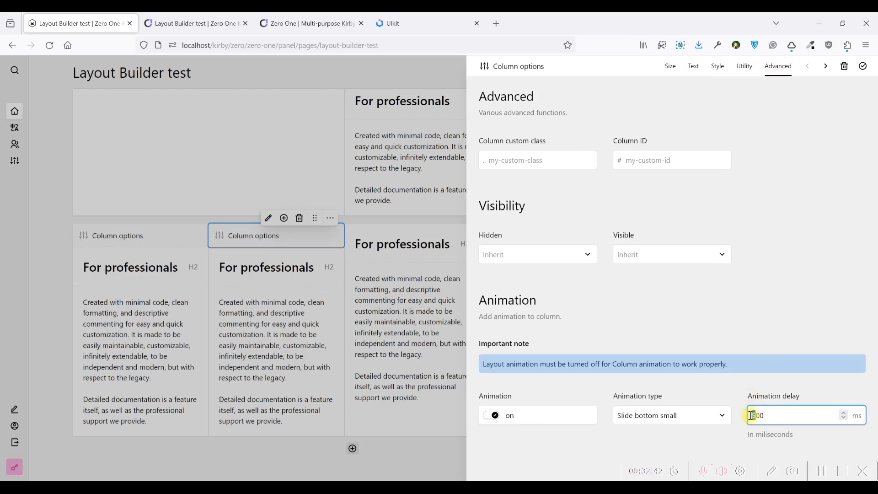
click(858, 65)
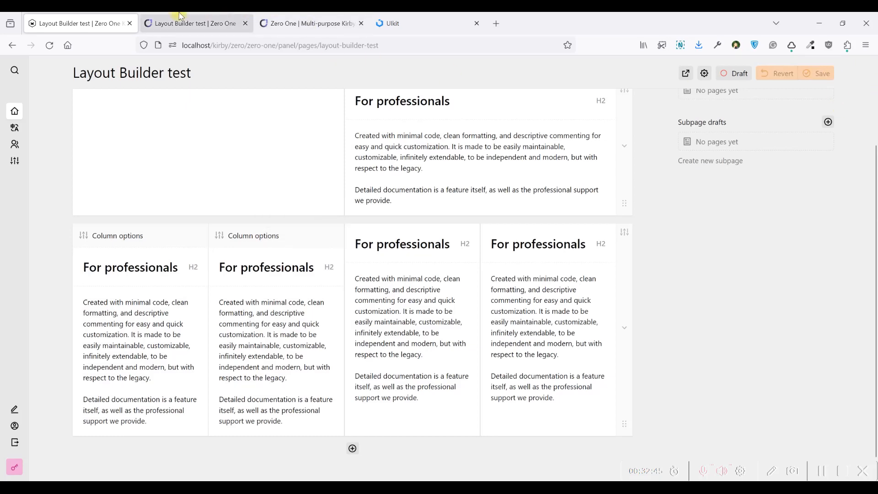
click(147, 23)
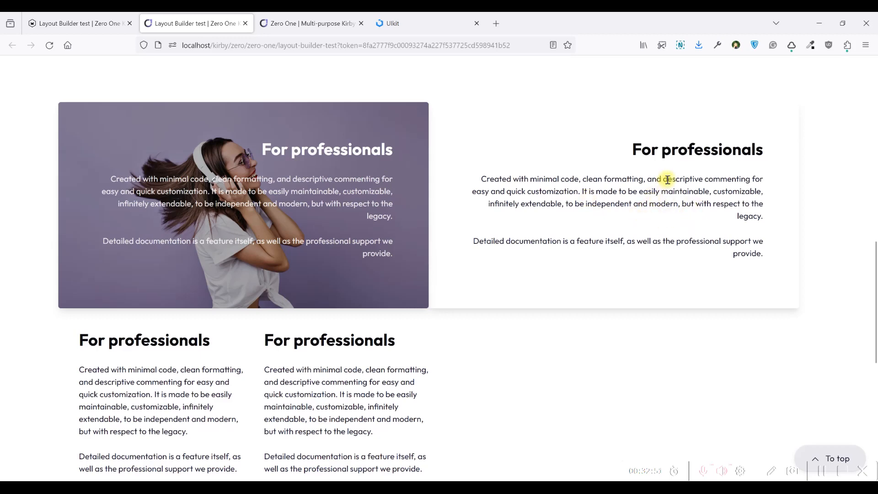
click(49, 45)
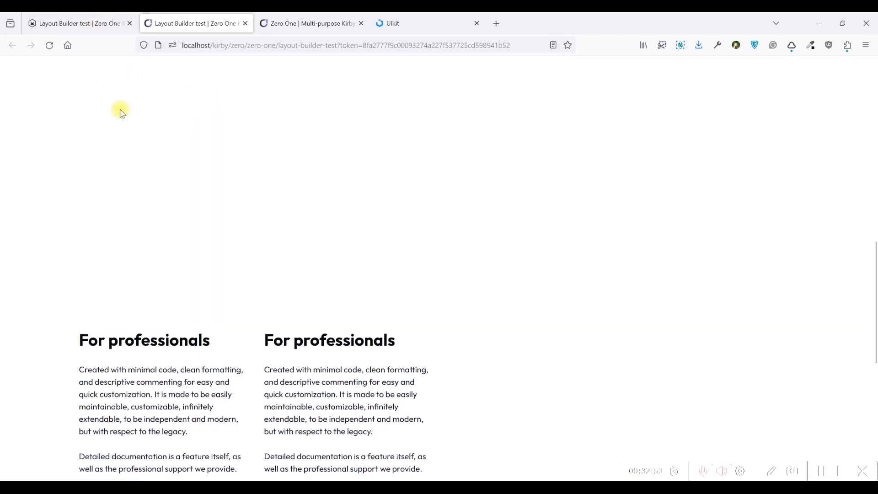
- Delete the Column options block from the second column, save the page, and check the preview
click(98, 15)
click(256, 232)
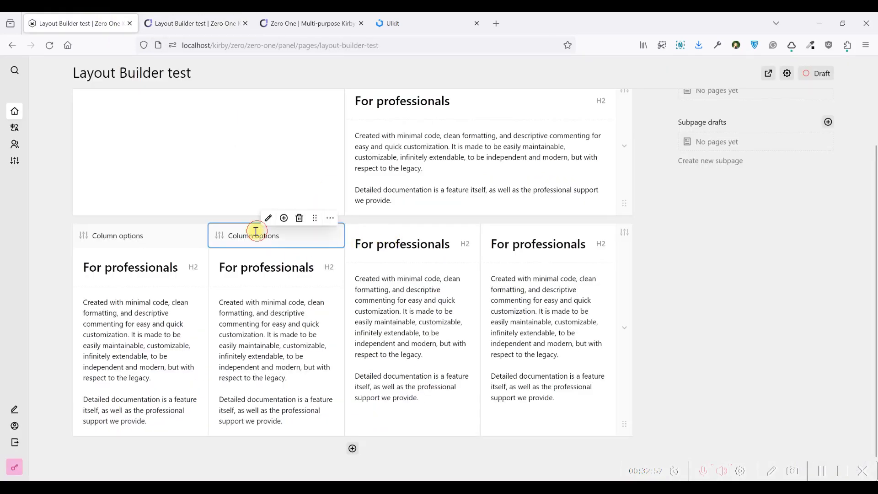
click(300, 219)
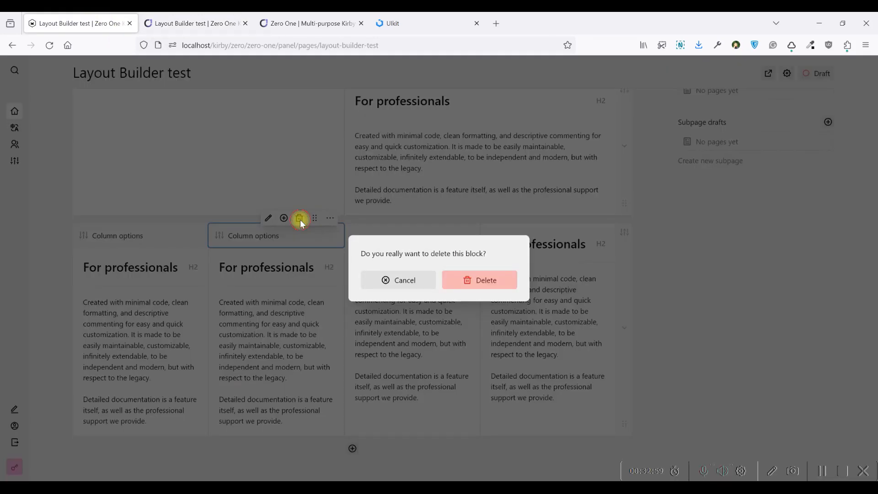
click(482, 279)
key(ctrl+s)
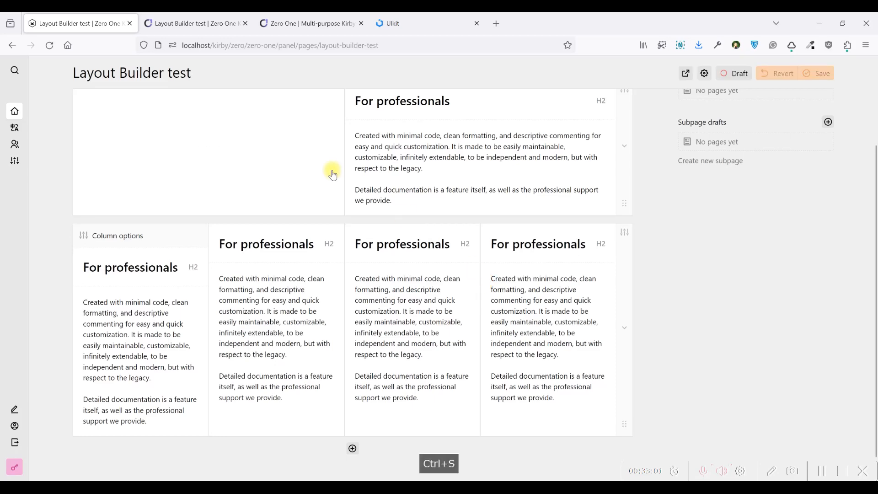
key(ctrl+Tab)
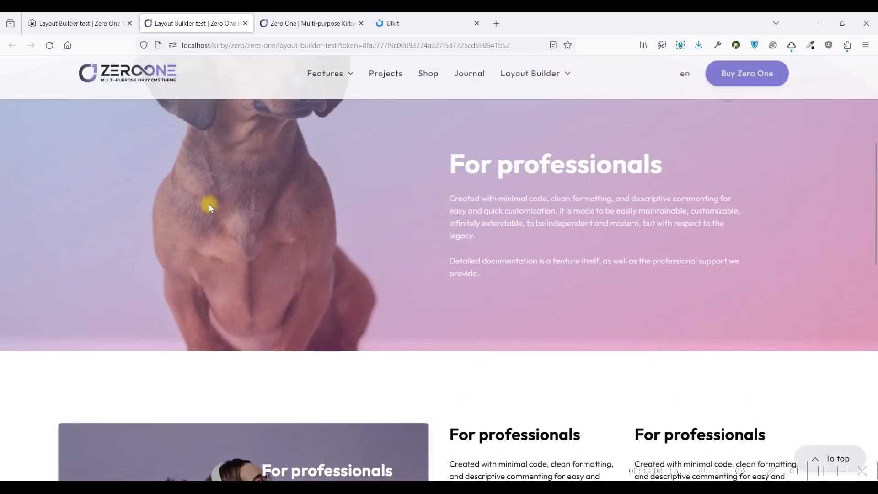
- Review the size options of the first column in the page editor and close them without changes
click(33, 17)
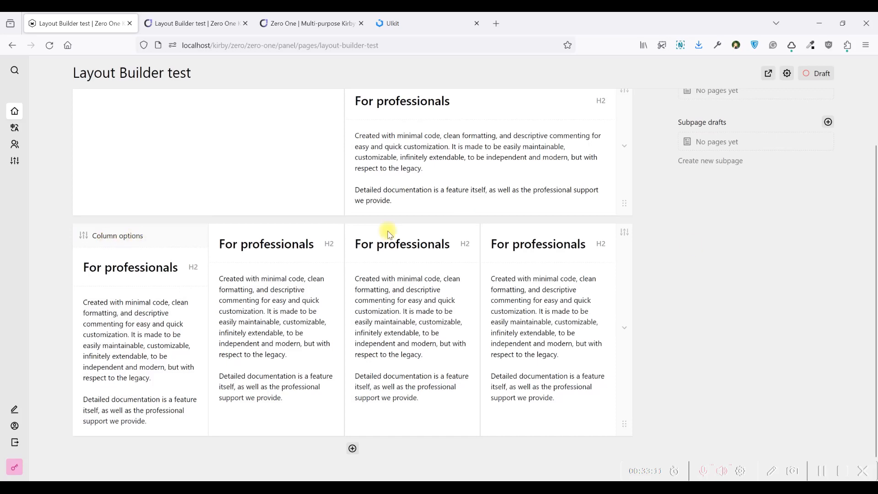
click(110, 236)
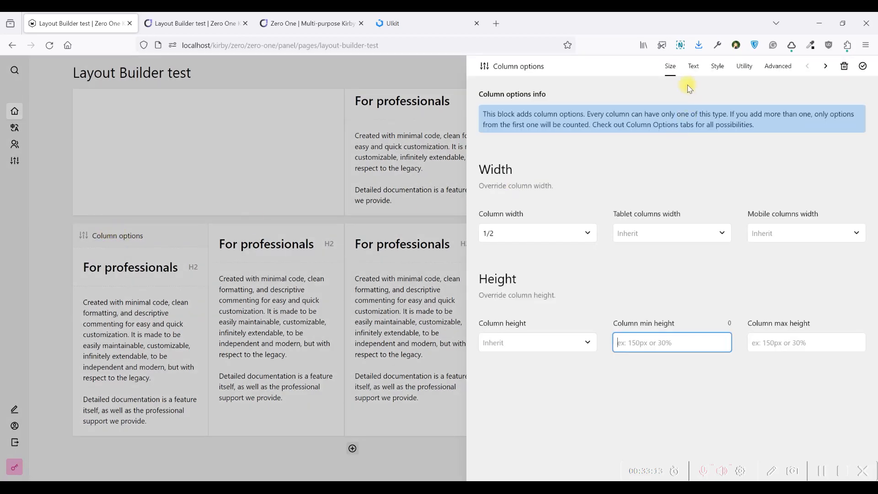
click(280, 236)
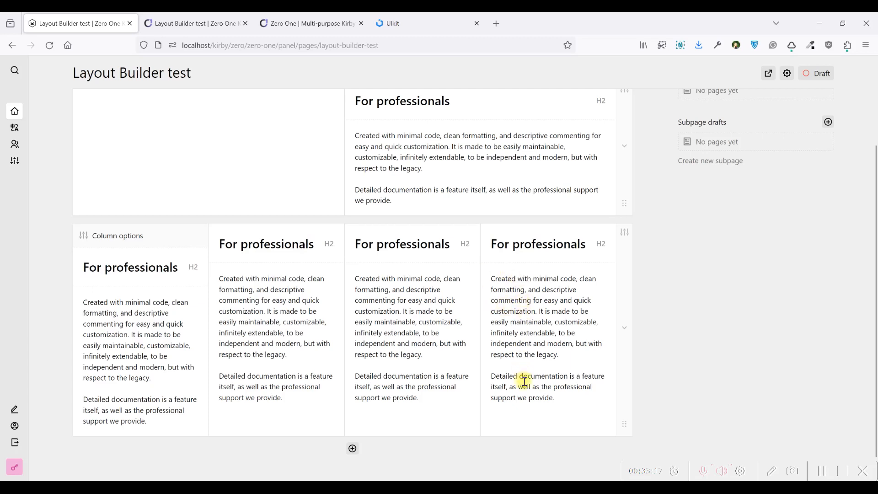
- Add a Subgrid block below the text in the fourth column and look over its available row layouts
click(558, 410)
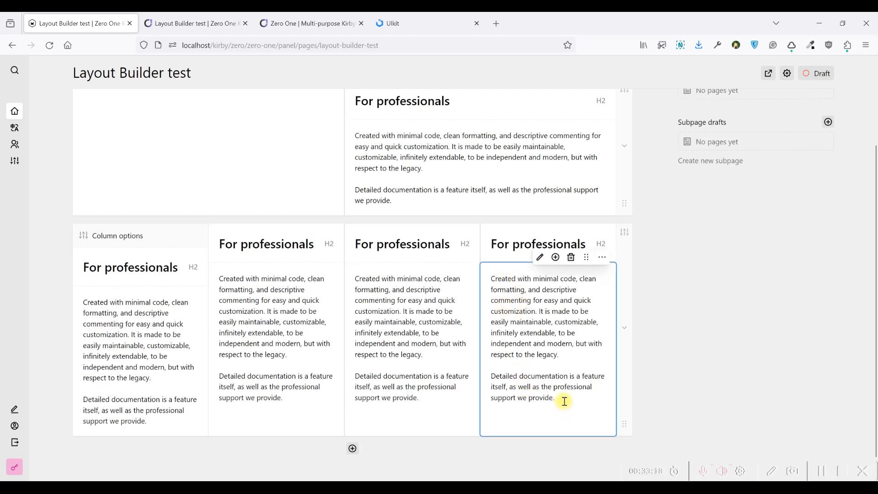
click(556, 258)
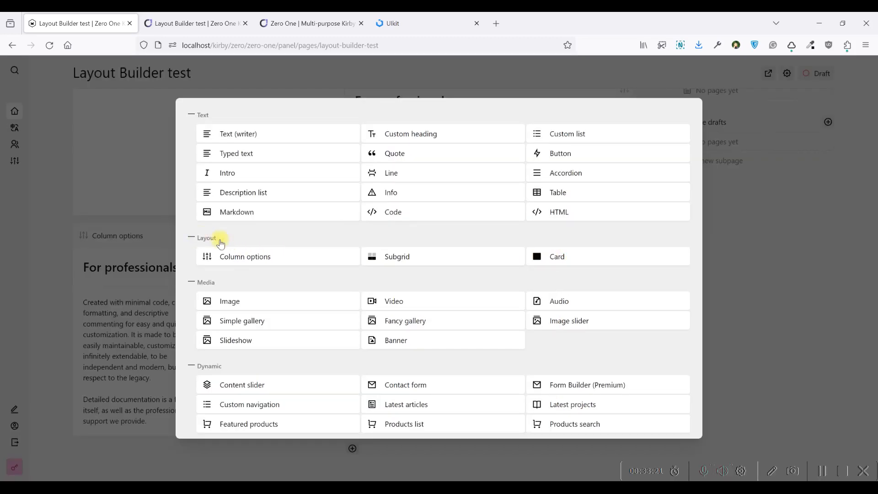
click(399, 261)
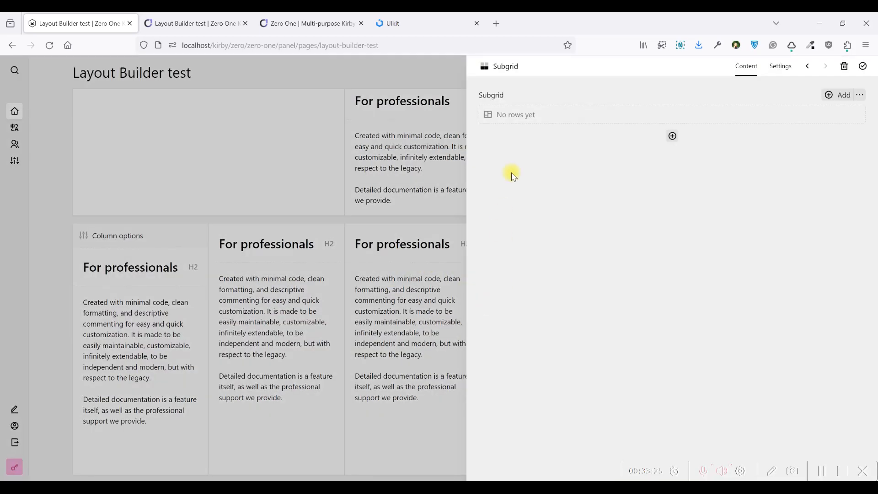
click(576, 120)
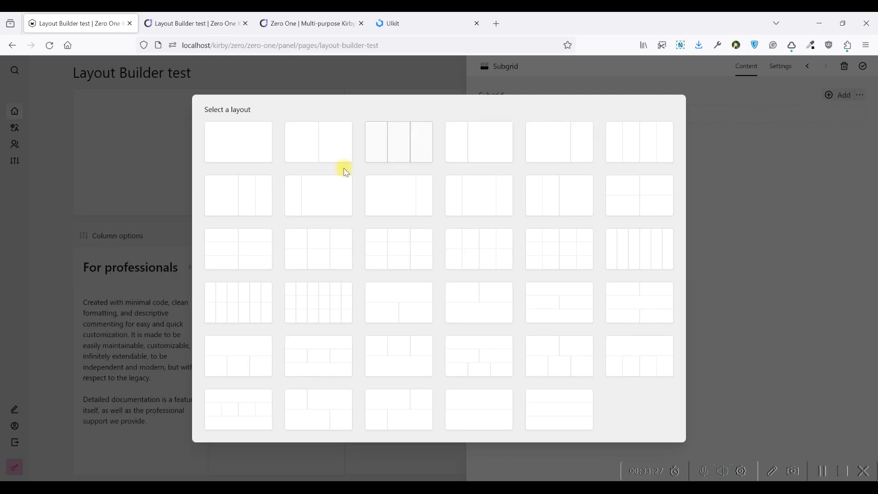
click(149, 269)
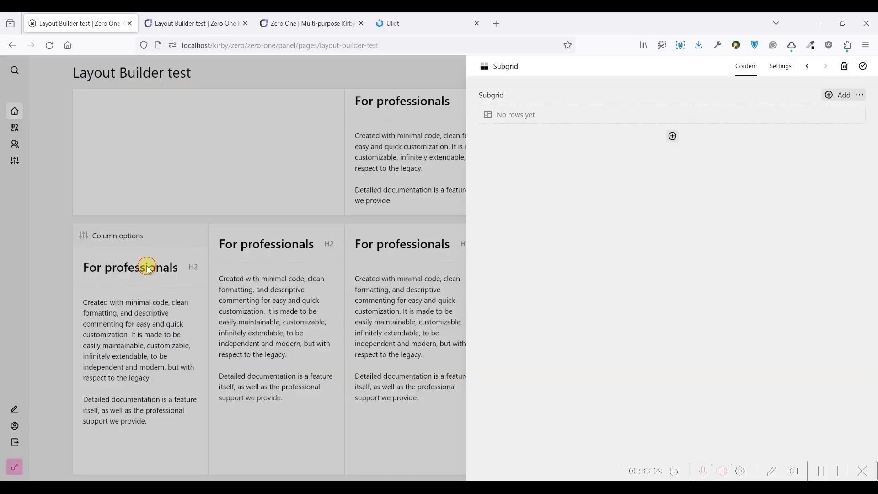
click(434, 282)
- Delete the Subgrid block from the fourth column
click(554, 439)
click(571, 408)
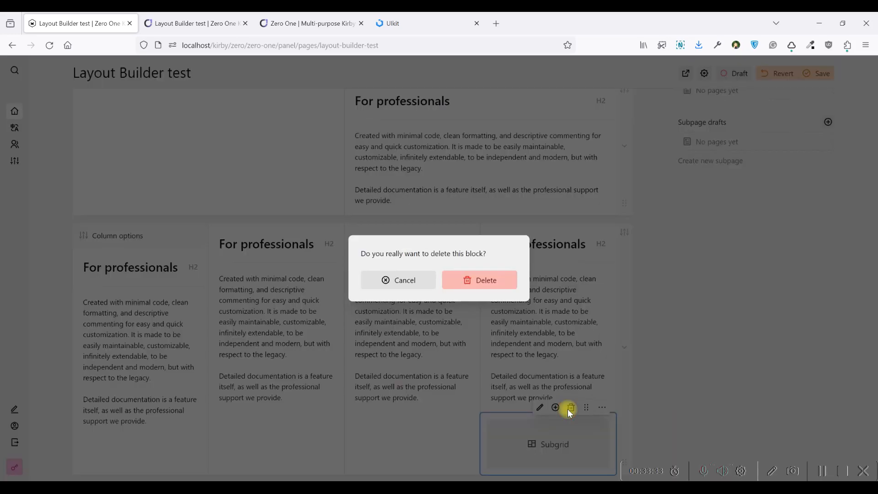
click(481, 280)
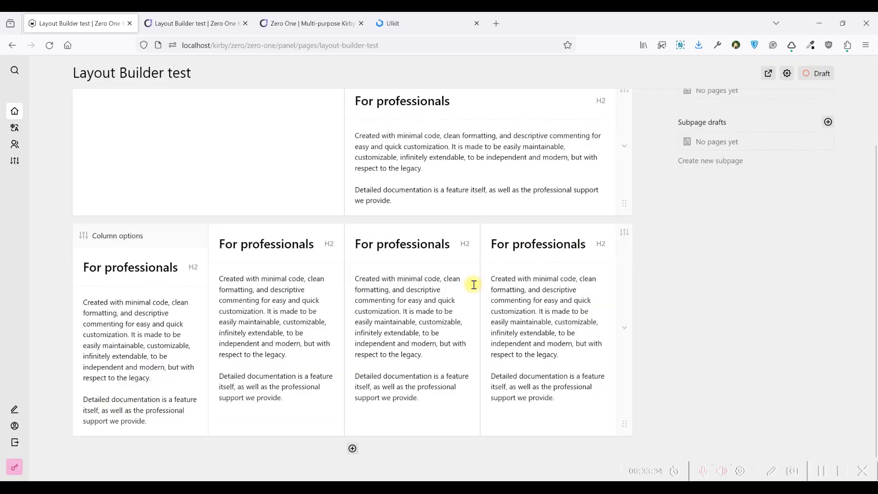
- Change the four-column layout to a layout with two equal columns
click(624, 329)
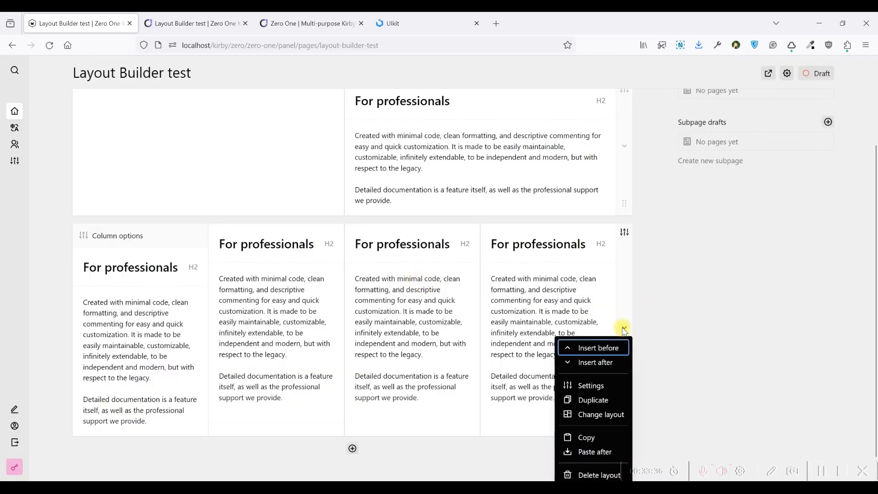
click(604, 414)
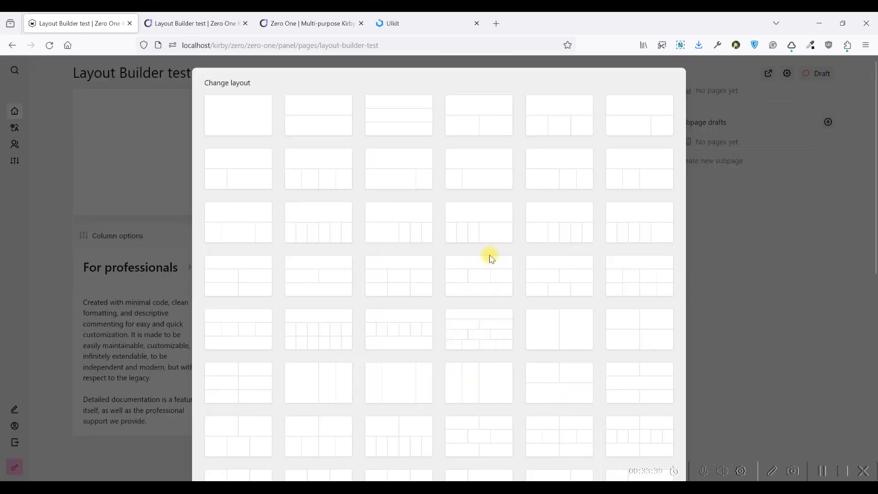
click(568, 331)
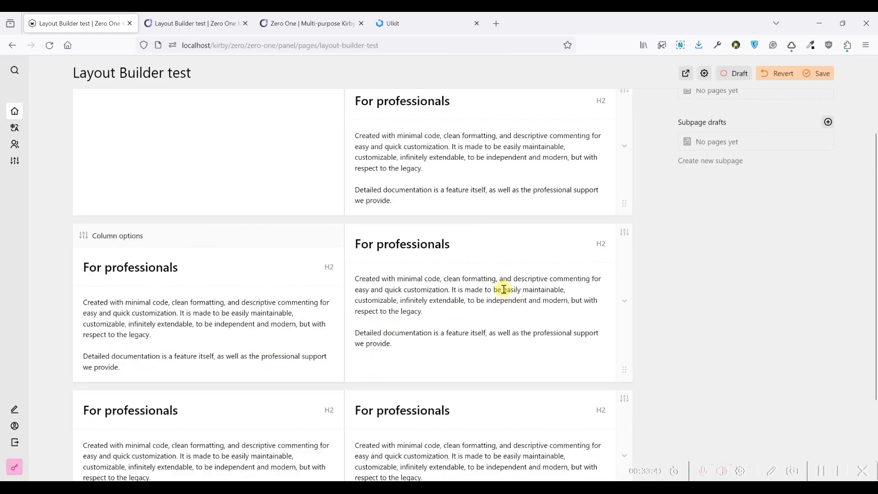
- Delete the leftover two-column layout at the bottom of the page
scroll(504, 289, down, 3)
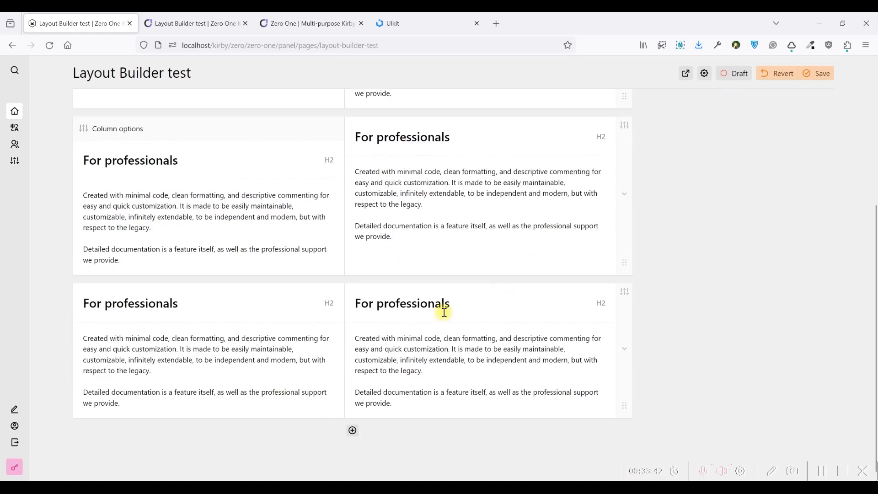
click(626, 350)
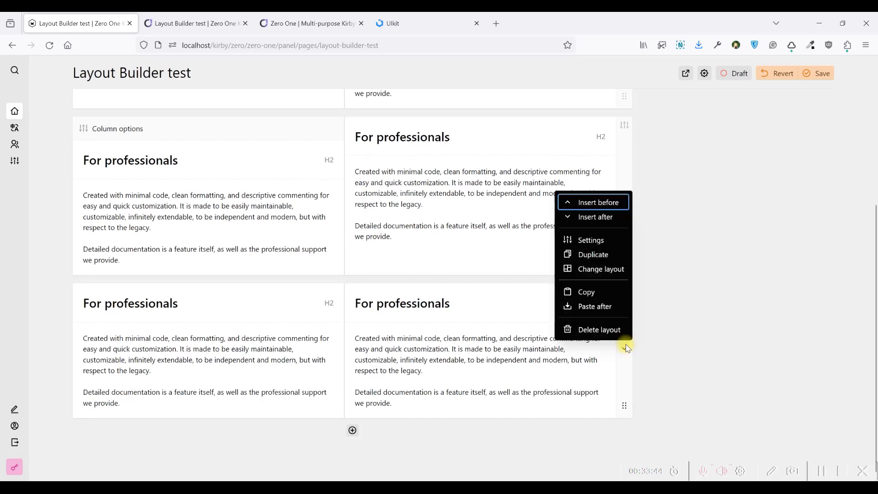
click(608, 330)
click(488, 281)
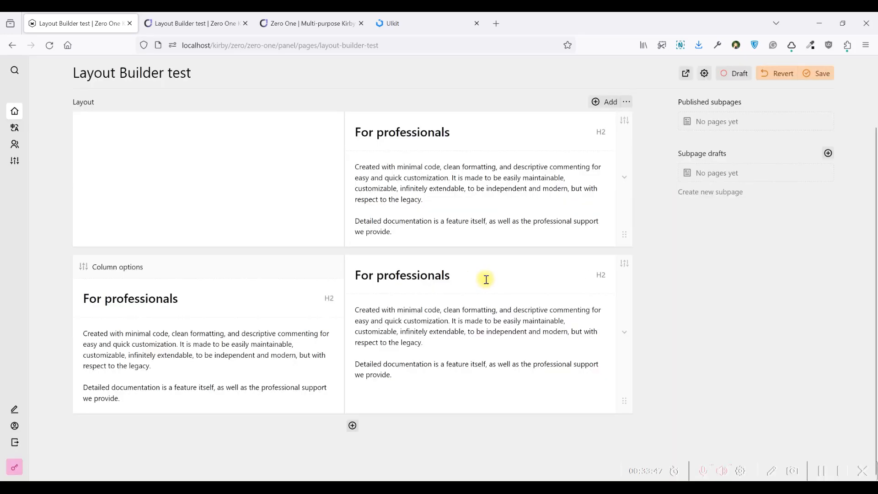
- Save the page and reload its preview to check the two-column layout
scroll(485, 279, down, 2)
key(ctrl+s)
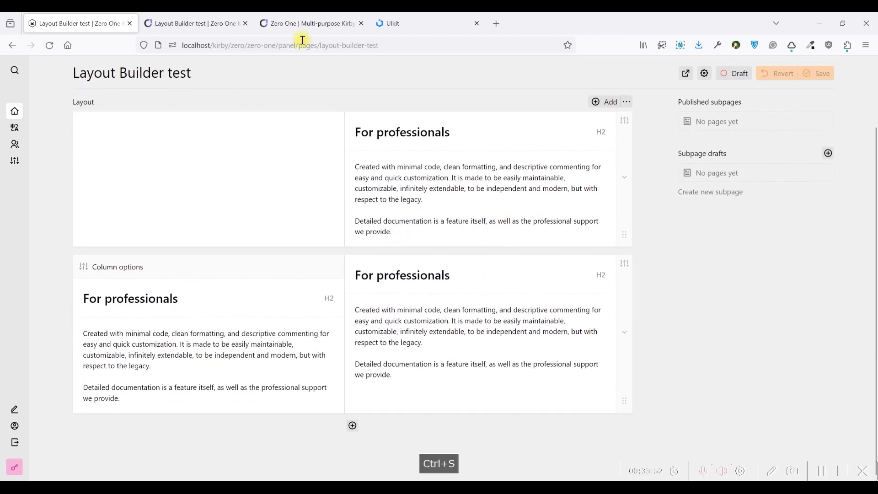
click(201, 16)
click(49, 45)
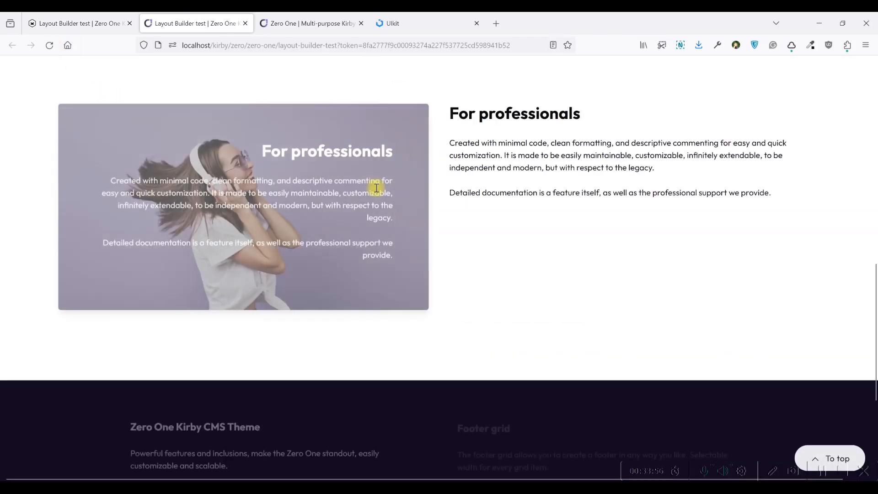
- Add a Subgrid block below the second layout's right-column text and give it a row of two equal columns
key(ctrl+shift+Tab)
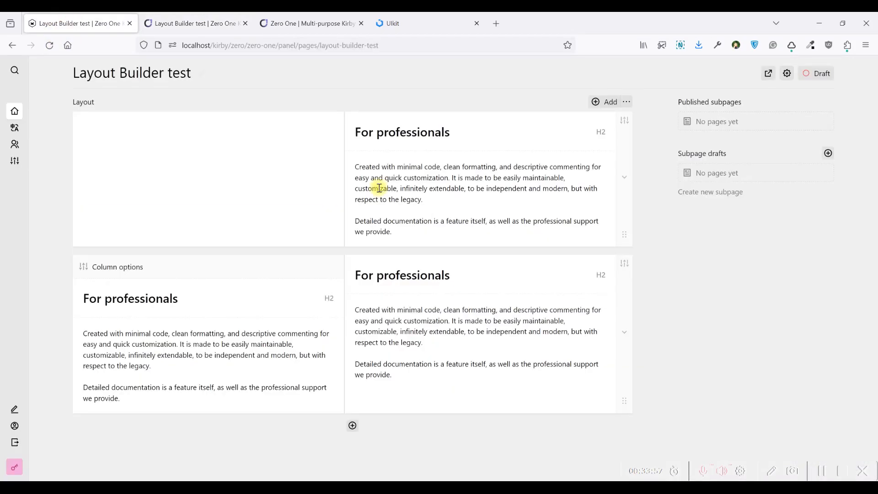
click(624, 264)
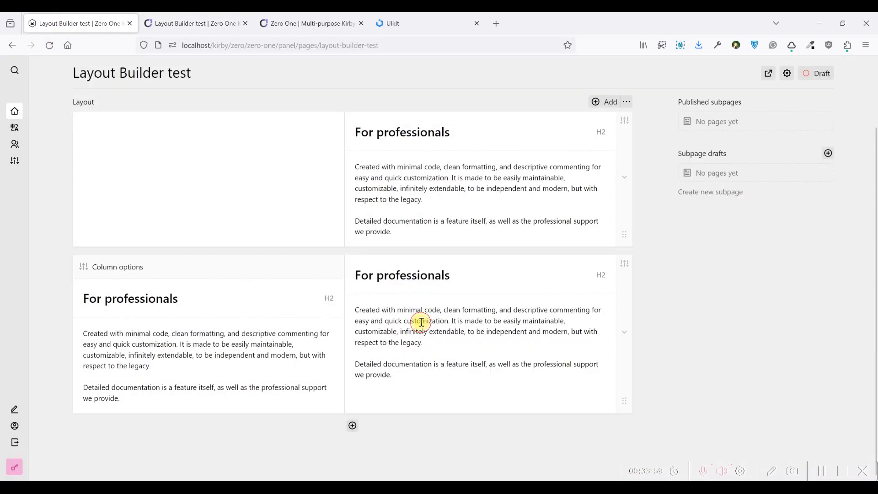
click(419, 322)
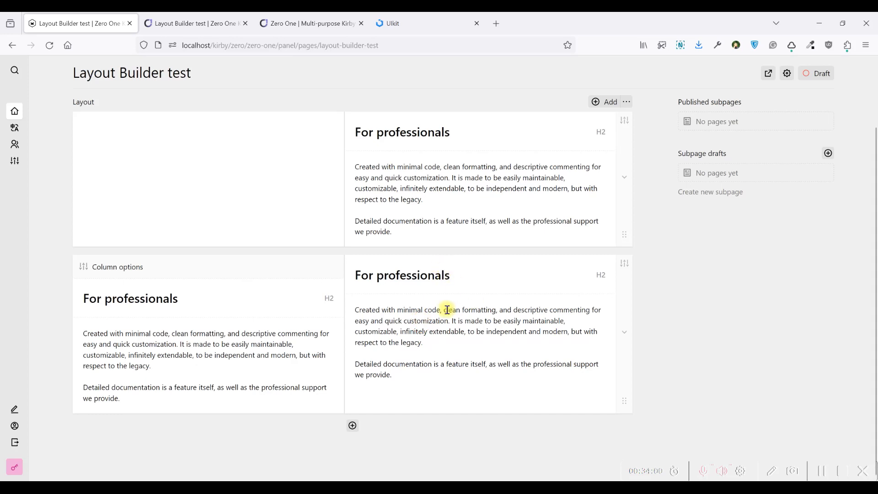
click(433, 383)
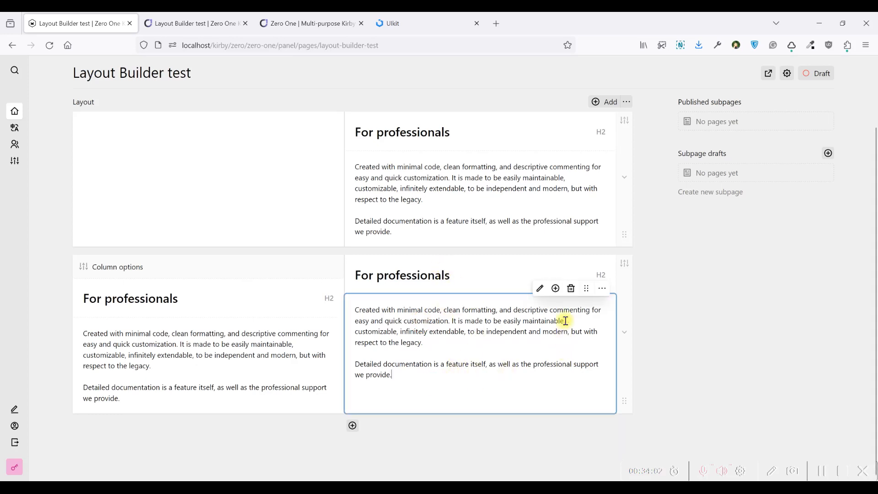
click(556, 289)
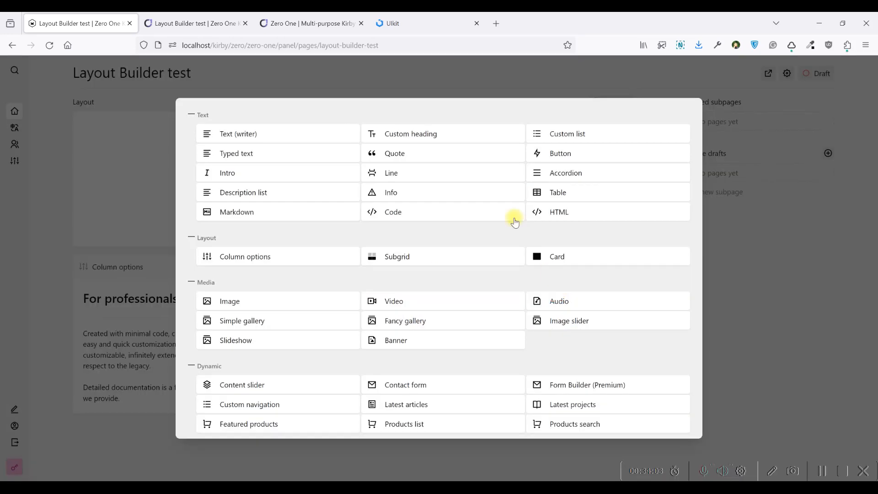
click(412, 258)
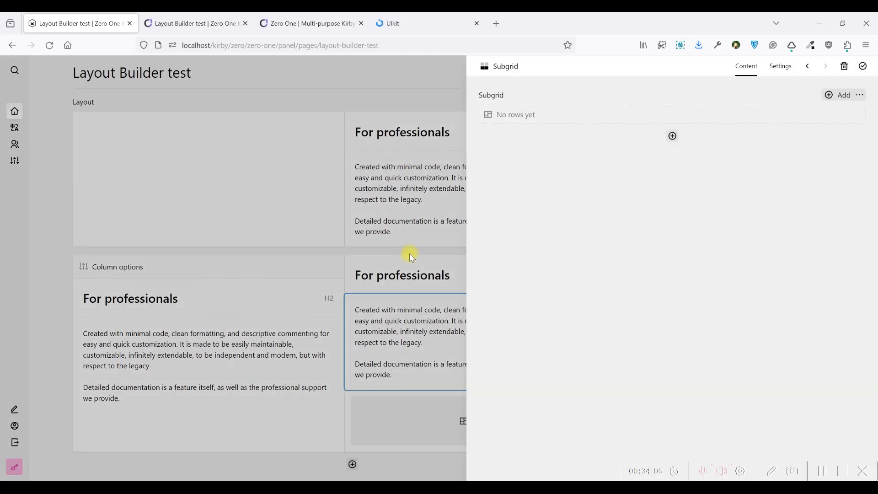
click(585, 116)
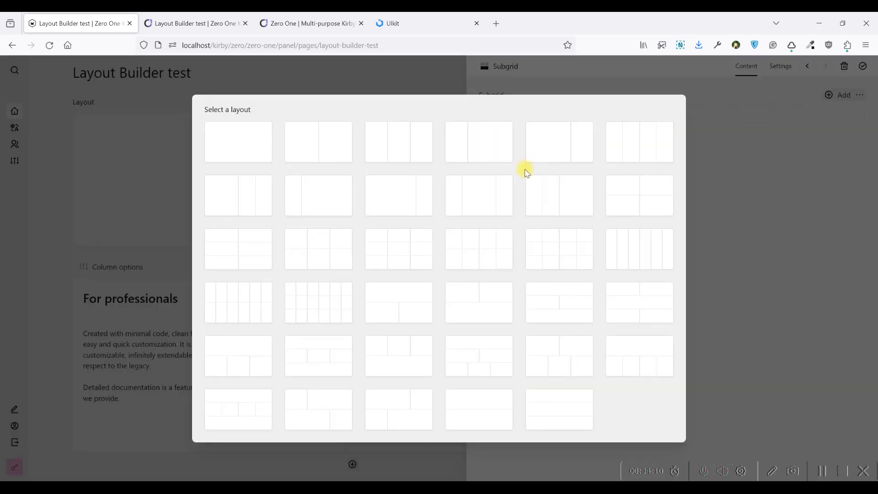
click(352, 155)
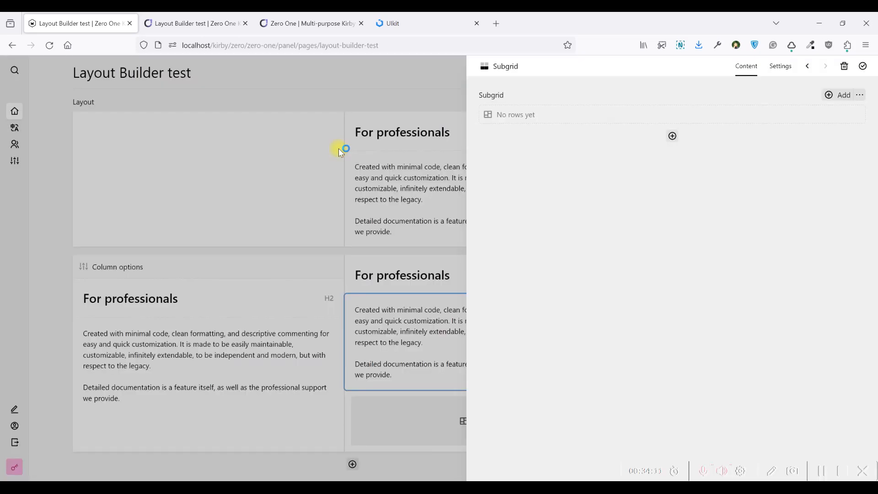
- Copy the "For professionals" heading and text from the page preview into the subgrid's first column
click(595, 132)
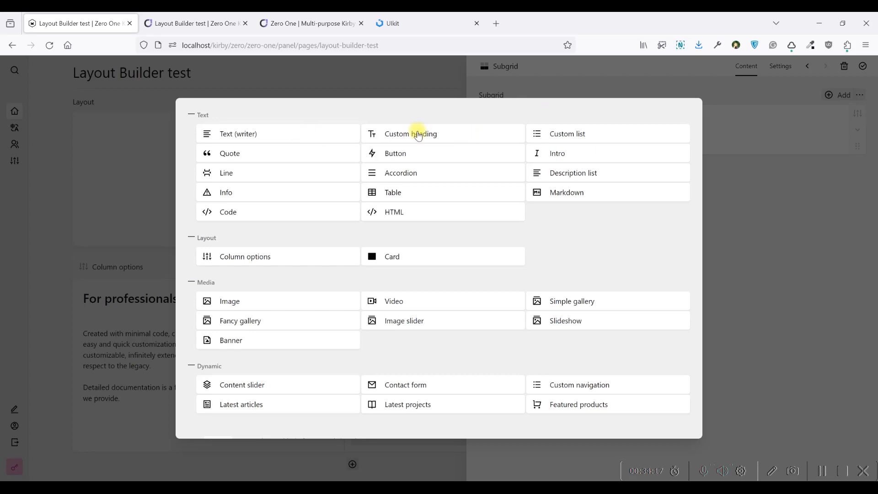
key(Escape)
click(208, 18)
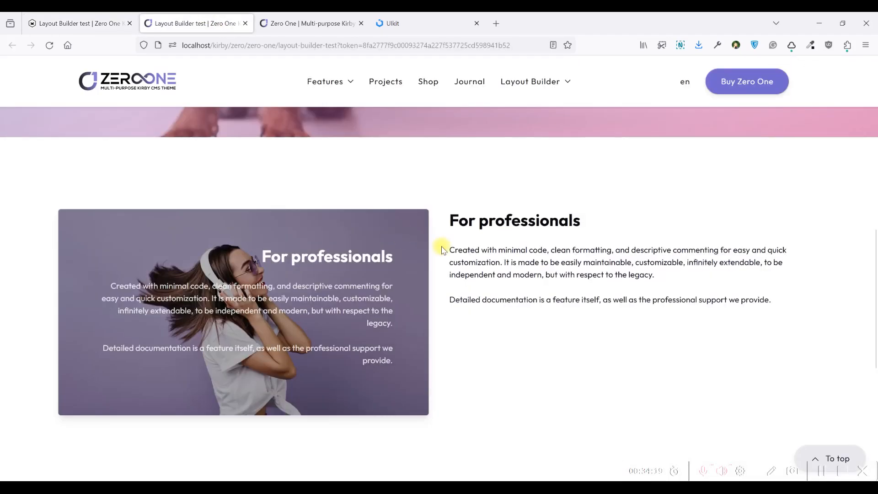
drag(449, 220, 791, 319)
key(ctrl+c)
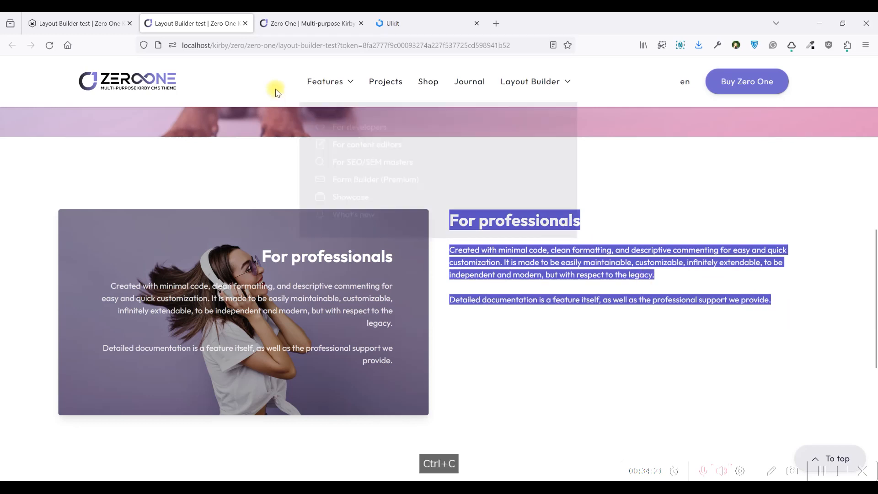
click(78, 23)
key(ctrl+v)
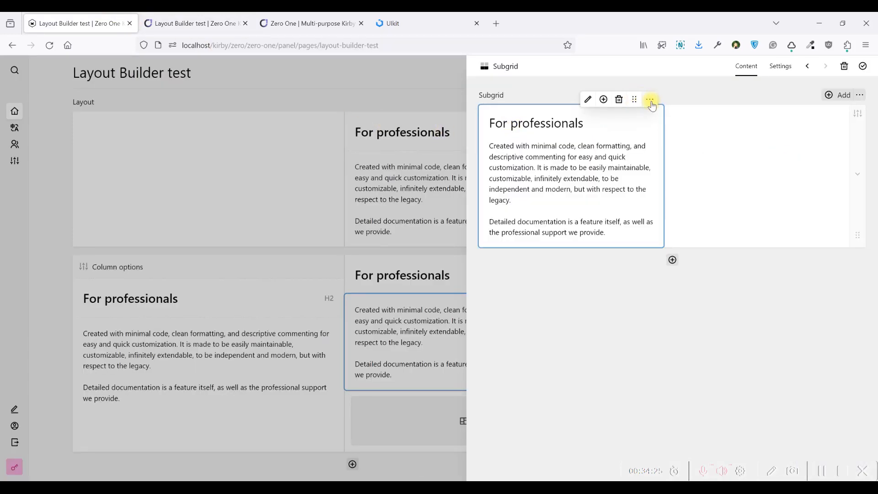
- Duplicate the pasted text block and move one copy into the subgrid's second column
click(650, 99)
click(682, 250)
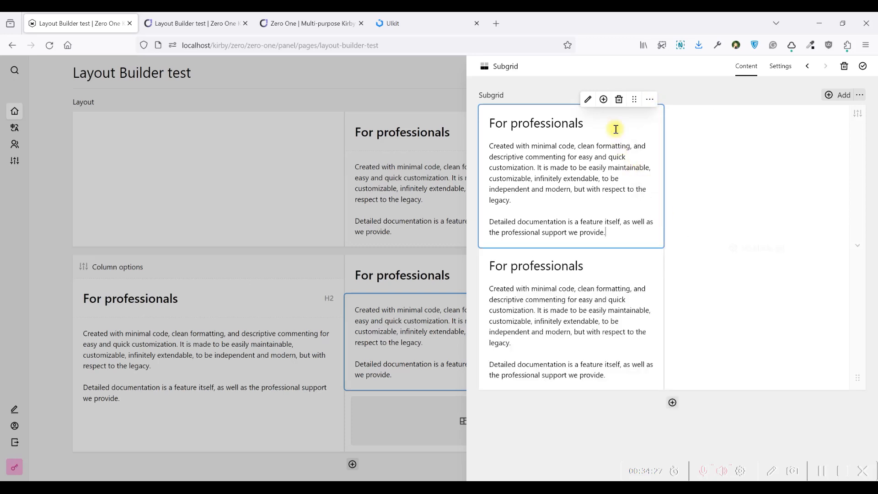
drag(635, 99, 712, 129)
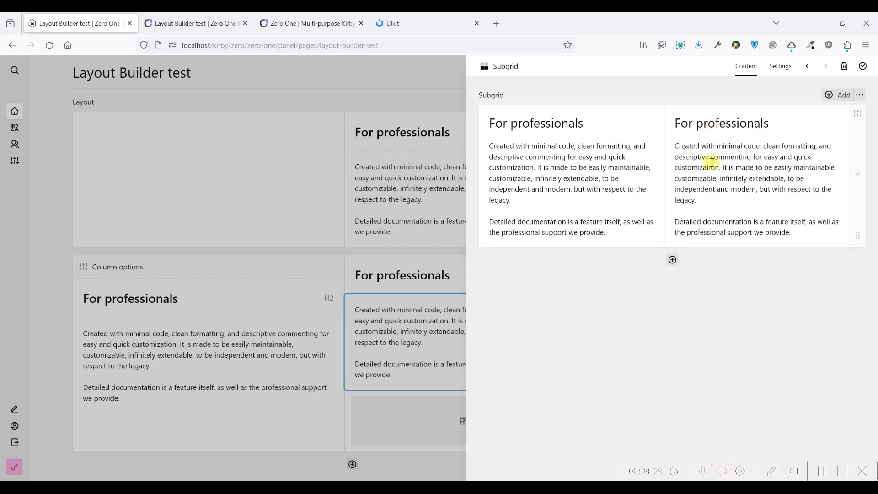
- Save the page and reload its preview to check the two nested subgrid columns
key(ctrl+s)
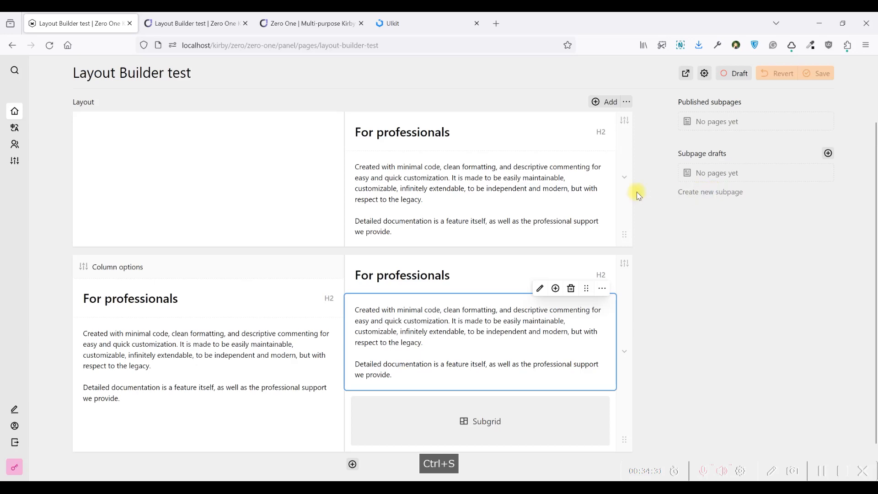
click(197, 23)
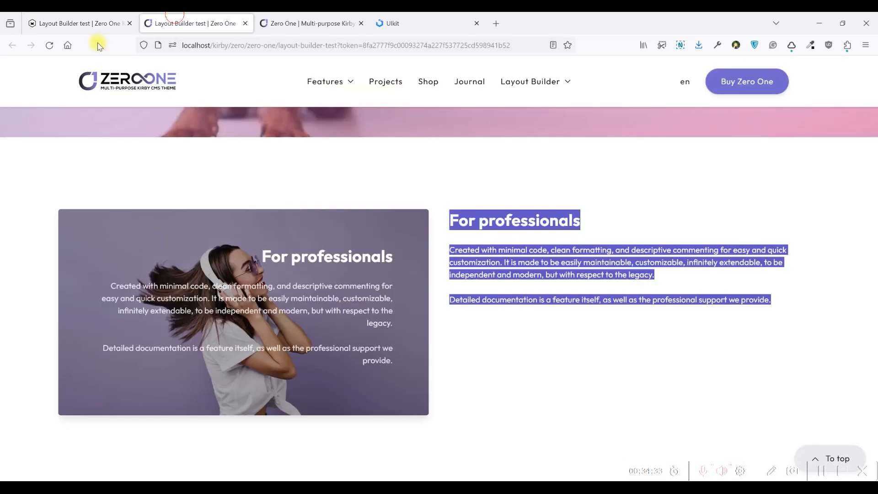
click(51, 45)
scroll(486, 173, down, 2)
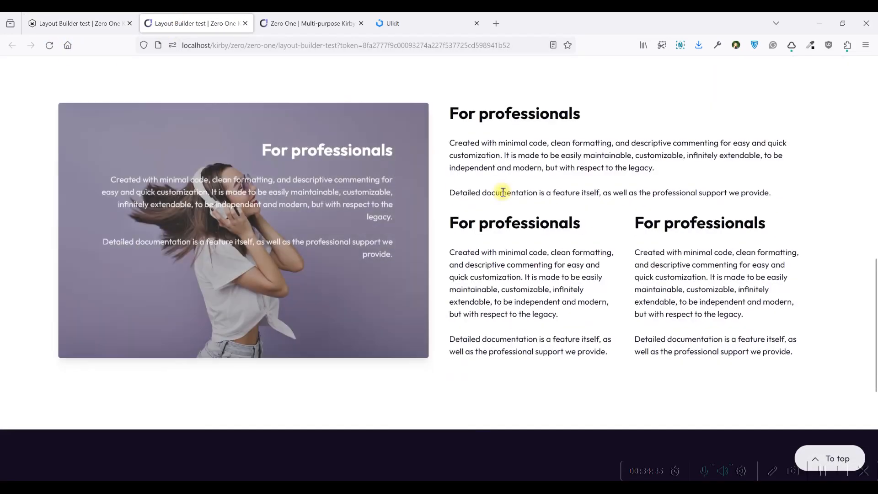
drag(448, 224, 737, 326)
click(581, 254)
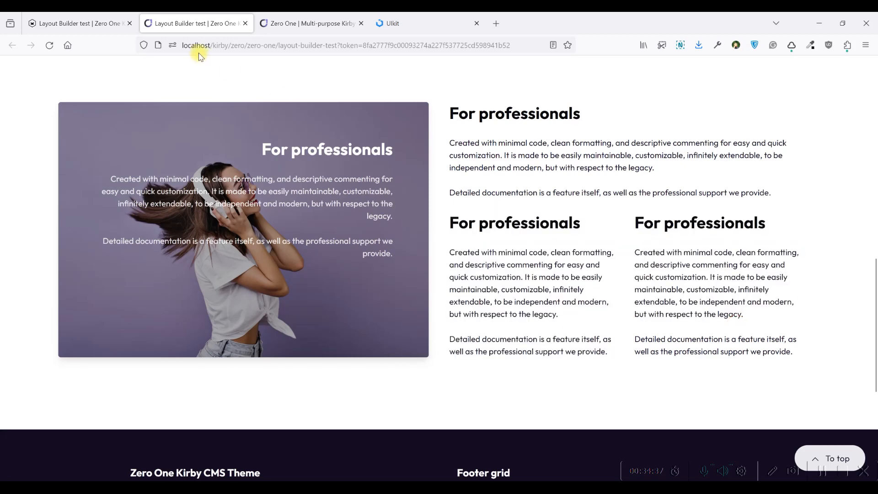
- Reopen the Subgrid block in the page editor and compare its two columns with the preview
click(119, 15)
click(183, 19)
click(73, 21)
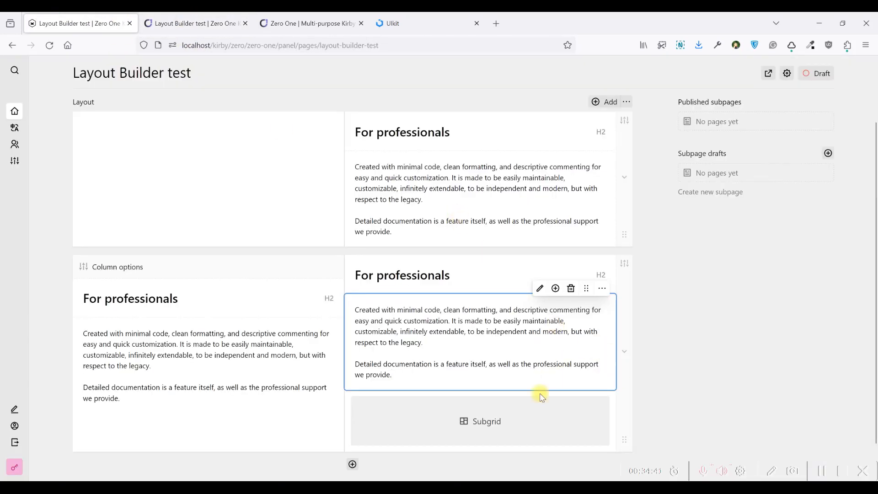
double_click(524, 417)
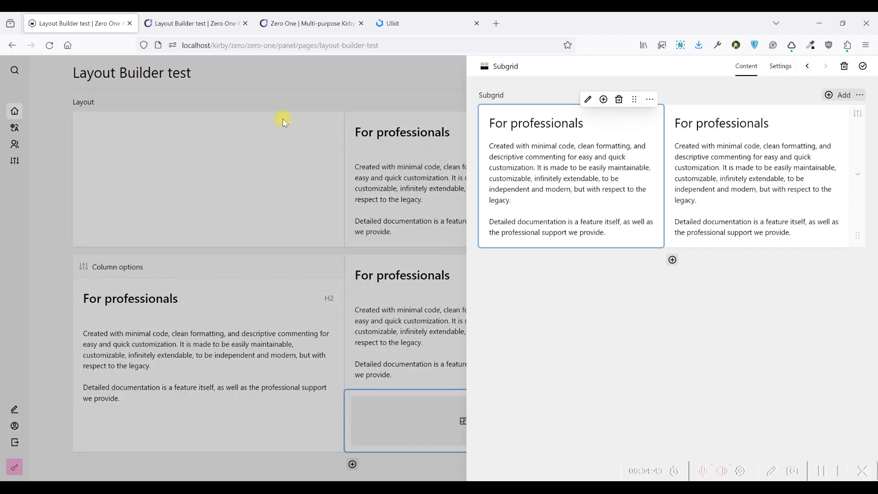
click(192, 23)
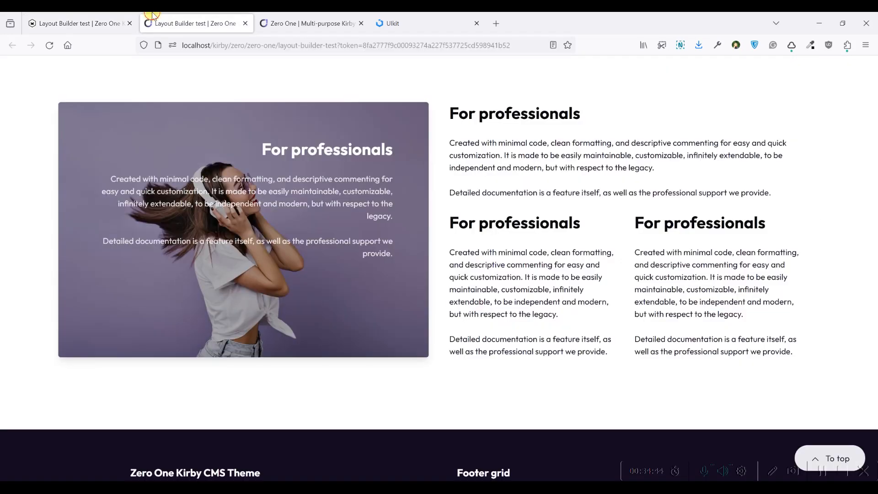
click(89, 17)
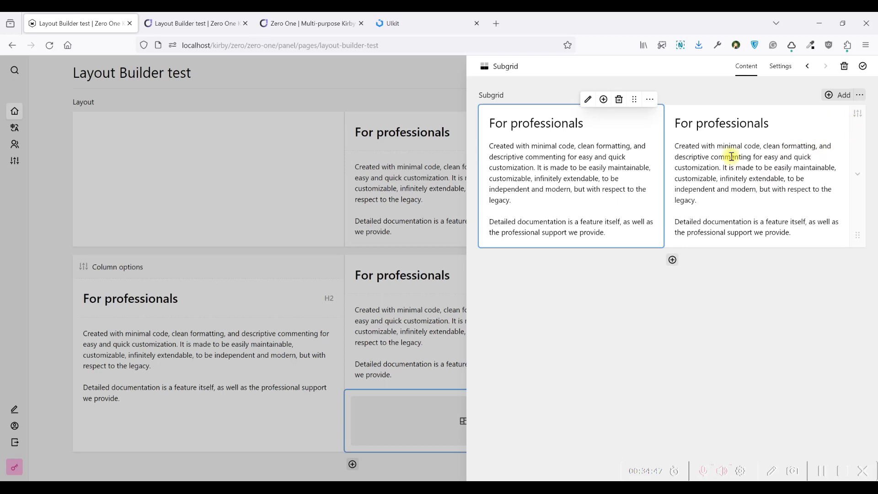
- Review the Subgrid block's title and custom class settings against its columns in the preview
click(783, 67)
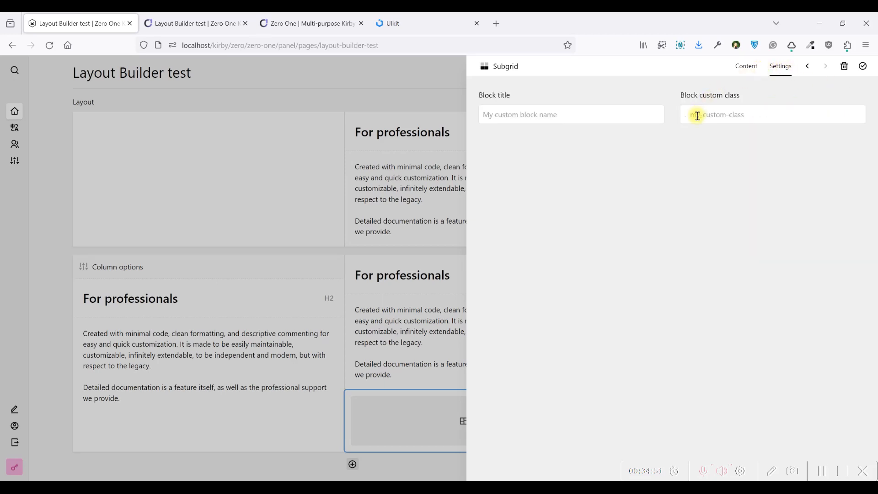
click(377, 346)
click(481, 436)
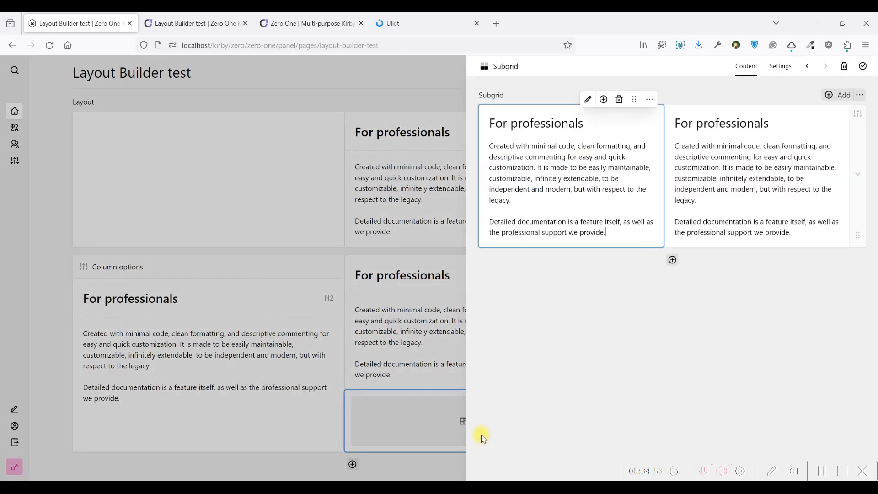
click(419, 422)
click(195, 23)
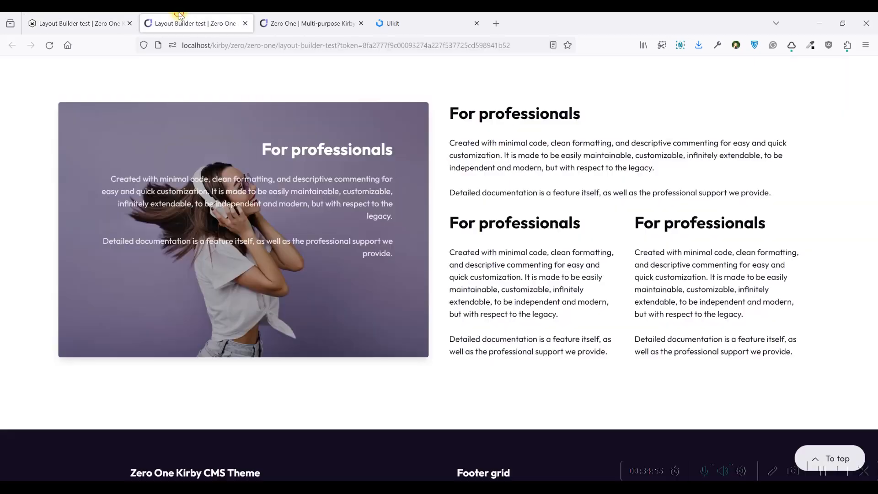
key(ctrl+Page_Up)
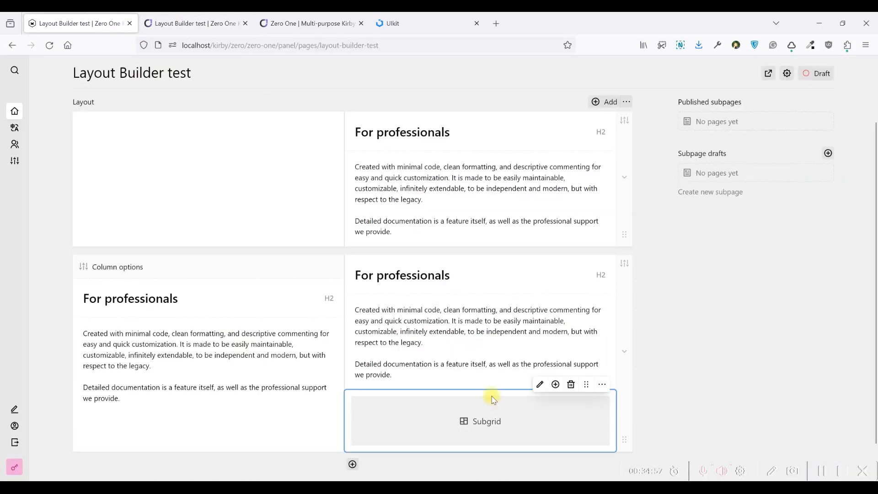
click(488, 421)
click(775, 67)
click(727, 114)
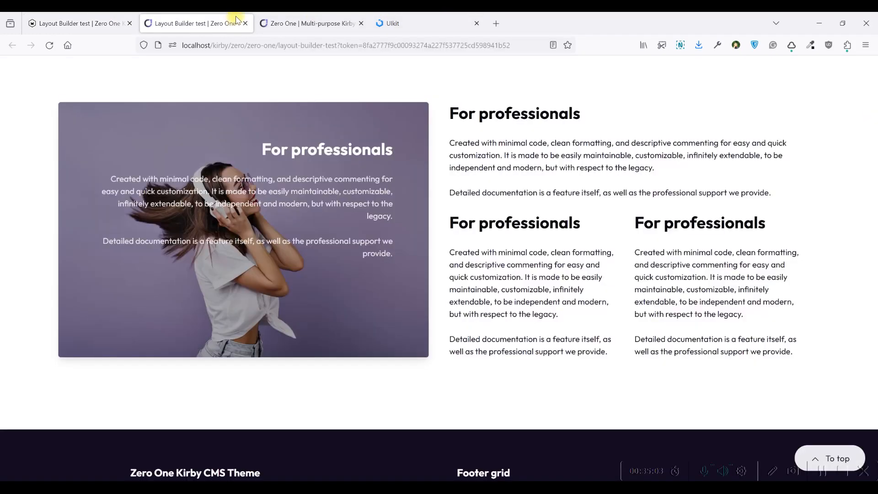
click(195, 23)
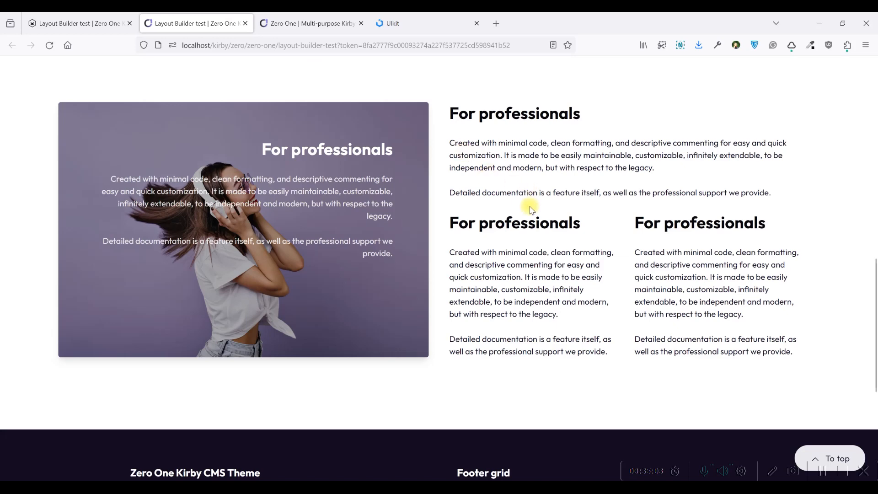
- Switch to the UIkit site, browse the documentation's component list and read the Article component's usage classes
click(388, 16)
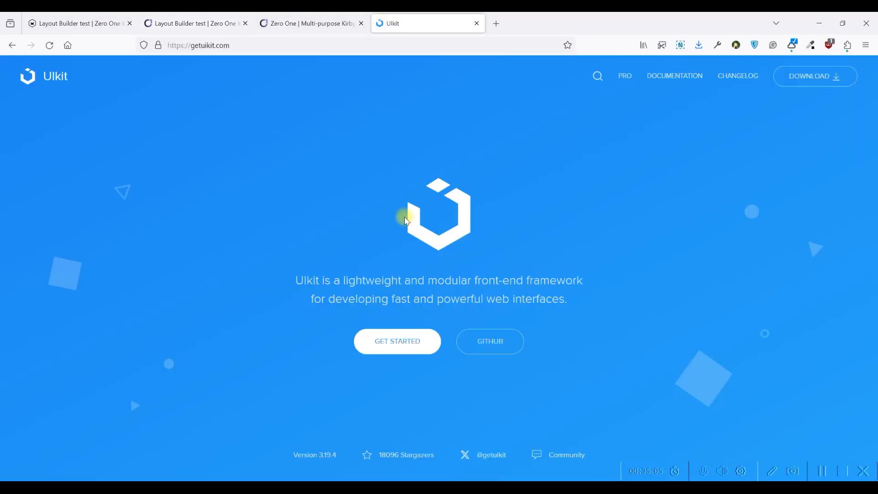
click(402, 337)
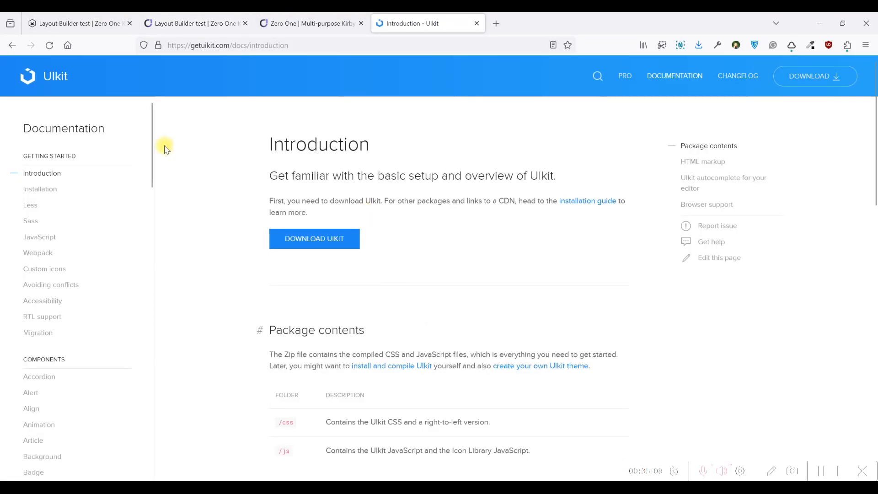
scroll(119, 169, down, 8)
scroll(132, 187, up, 3)
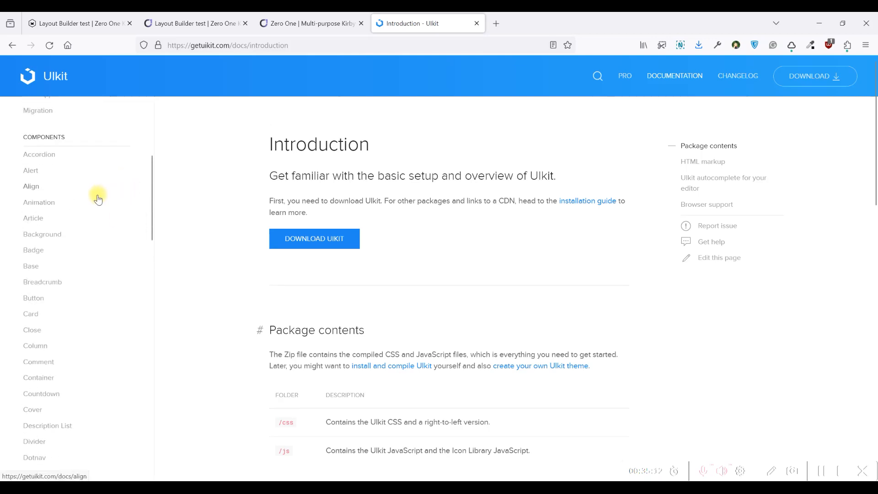
click(38, 220)
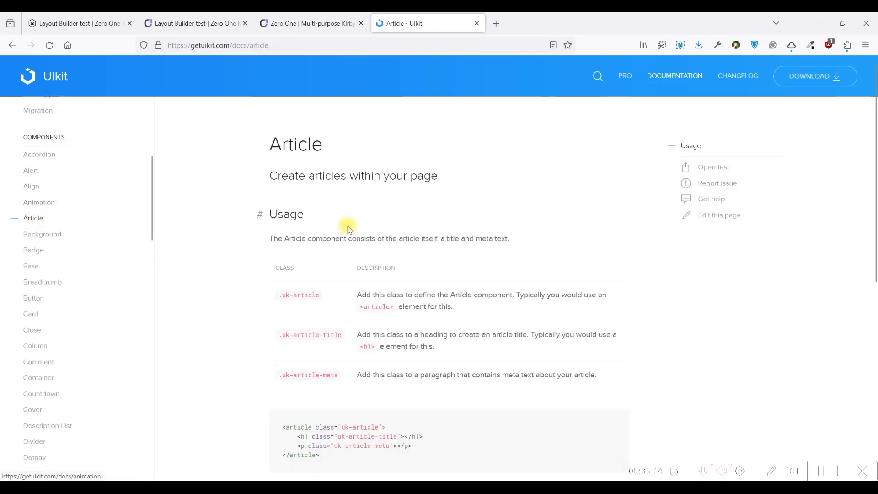
scroll(347, 247, down, 2)
scroll(348, 252, down, 3)
scroll(344, 229, down, 3)
scroll(365, 229, up, 7)
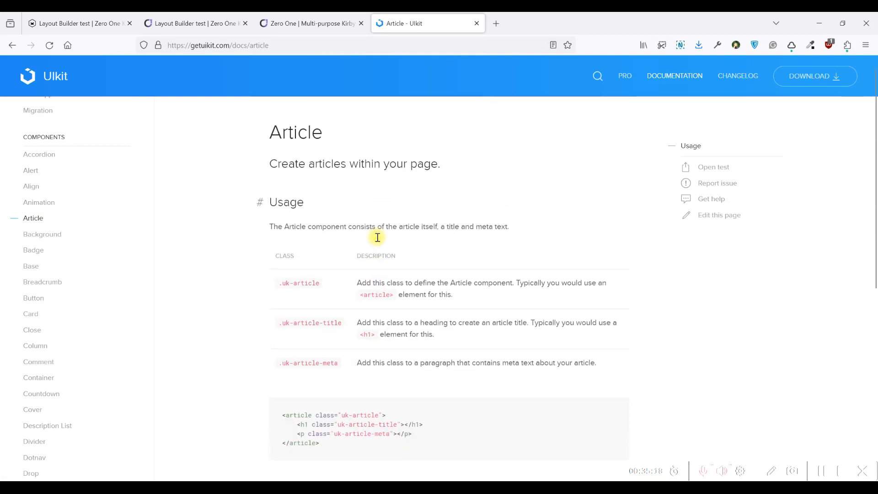
scroll(338, 254, down, 1)
- Open UIkit's Alert documentation and revisit the Subgrid's block custom class field to relate it to the component
click(48, 172)
click(49, 22)
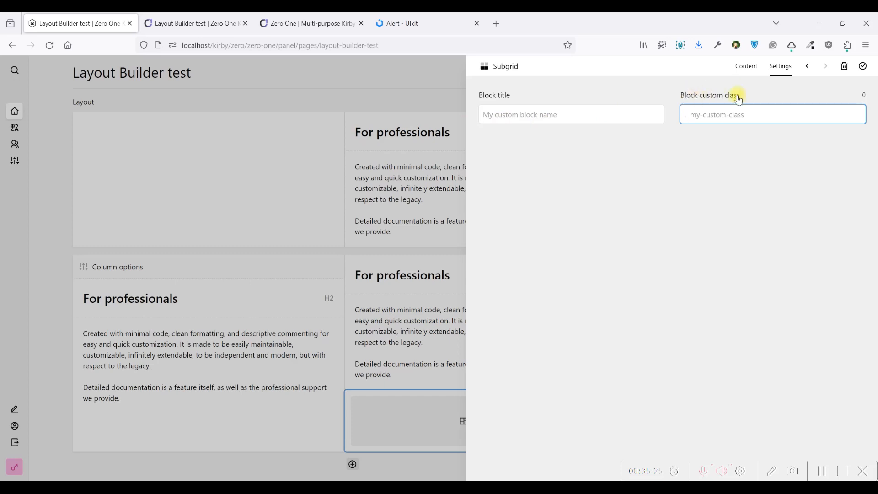
click(412, 23)
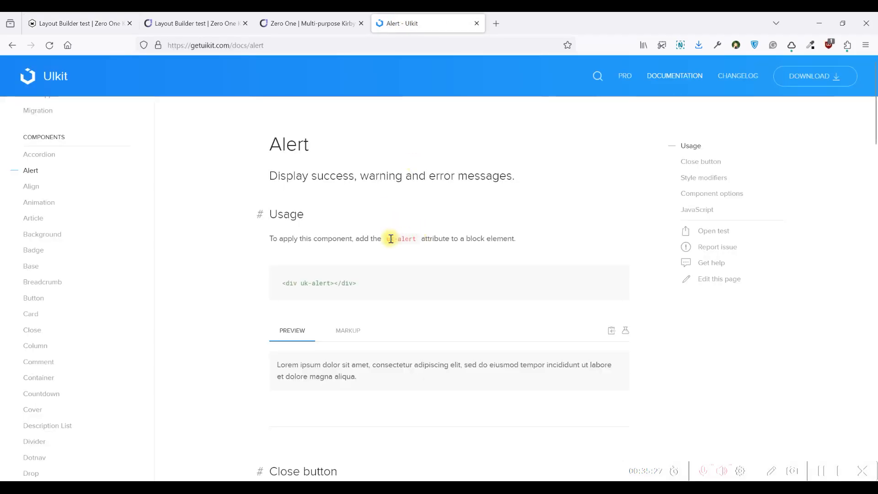
- Copy the uk-alert-success class name from the style modifiers in the Alert documentation
scroll(390, 237, down, 6)
scroll(389, 236, down, 9)
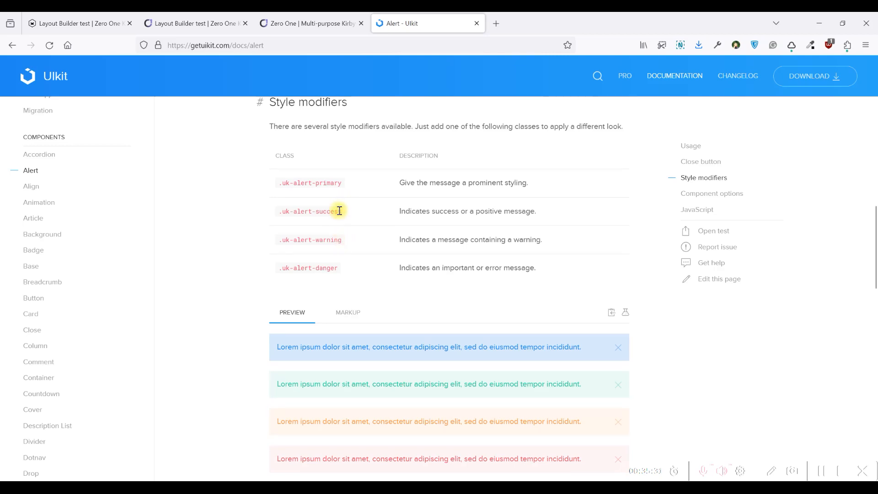
drag(342, 210, 278, 210)
key(ctrl+c)
- Set the Subgrid block's custom class to uk-alert uk-alert-success in the page editor and save the page
click(77, 23)
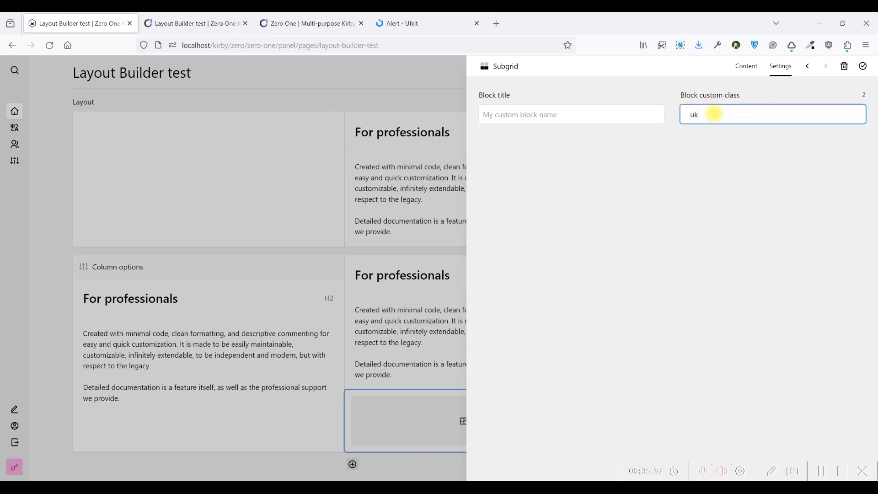
click(715, 113)
text(uk alert)
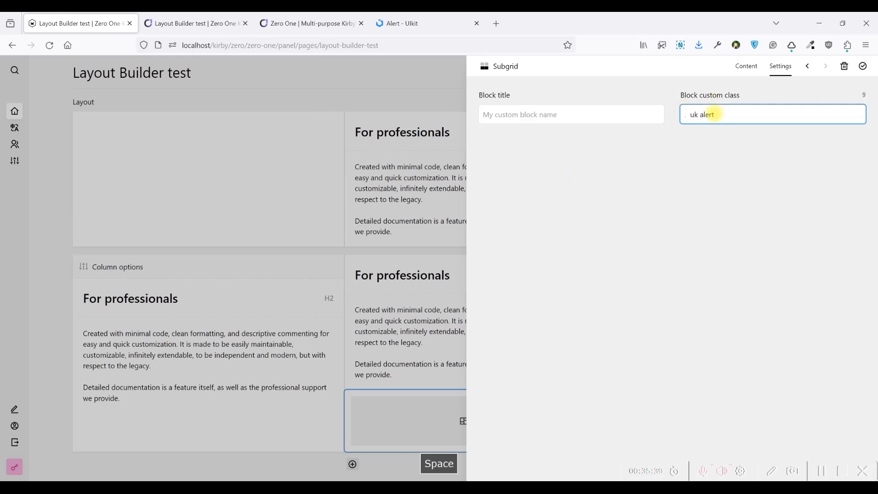
key(BackSpace)
key(BackSpace)
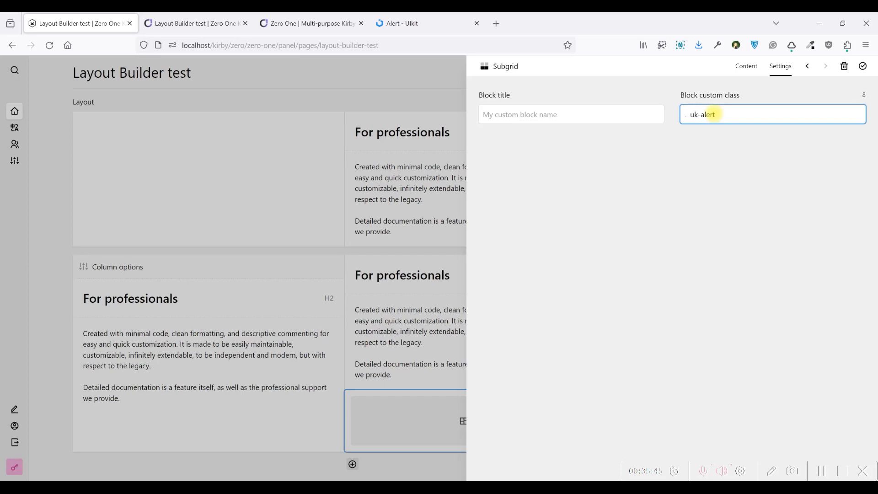
key(ctrl+v)
key(ctrl+s)
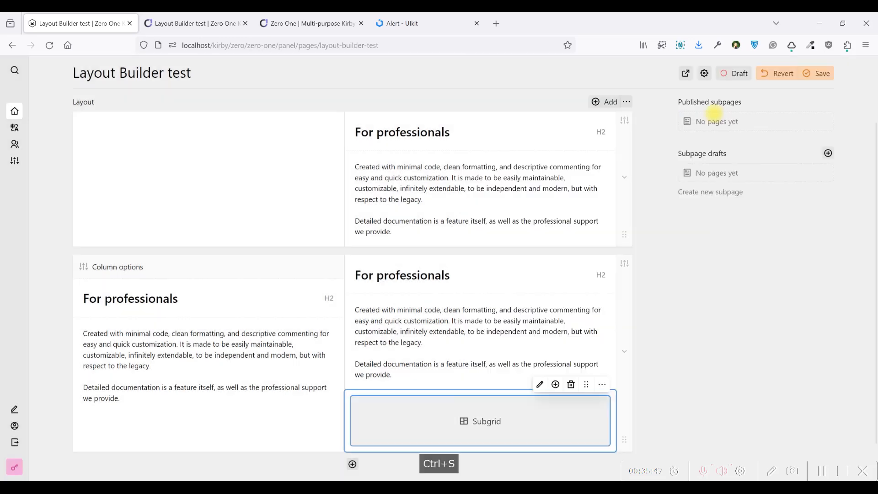
- Reload the Layout Builder test preview and inspect the alert styling on the Subgrid's two columns
click(197, 22)
click(49, 45)
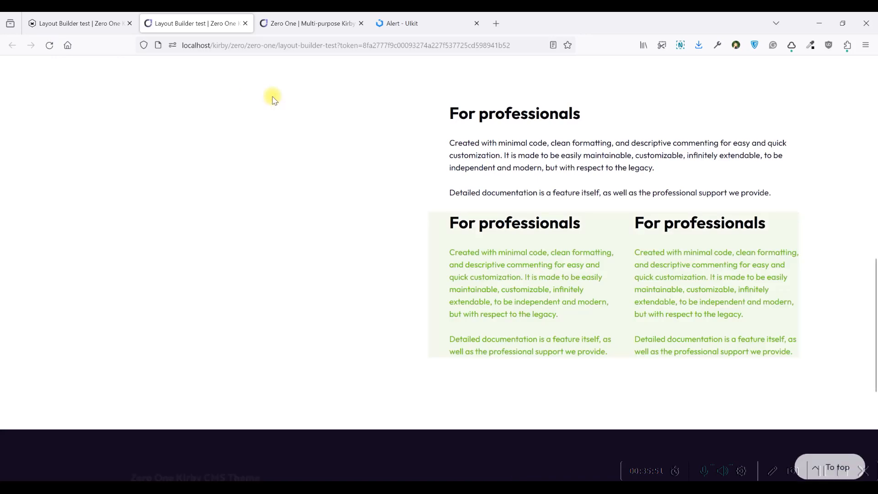
drag(475, 230, 773, 315)
click(426, 224)
click(729, 276)
scroll(613, 256, up, 3)
scroll(591, 257, down, 3)
- Compare the Alert style modifiers in the UIkit documentation with the styled Subgrid in the page preview
click(443, 17)
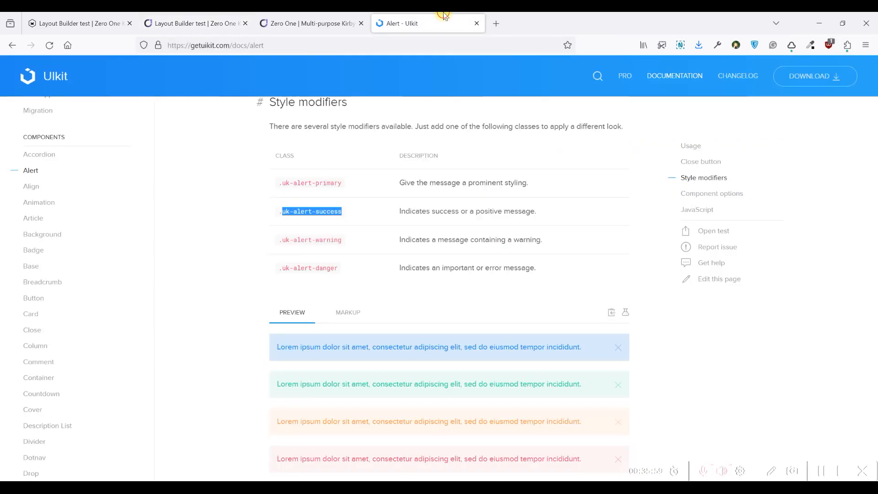
click(338, 215)
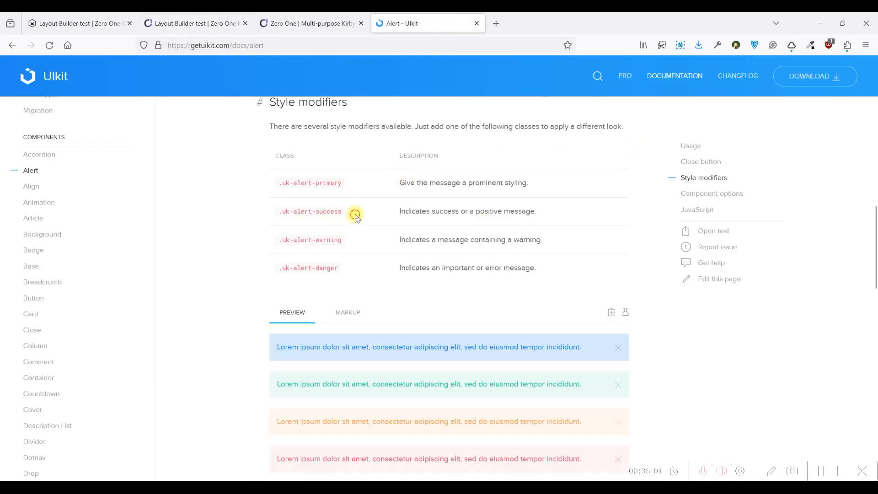
click(100, 20)
key(ctrl+Tab)
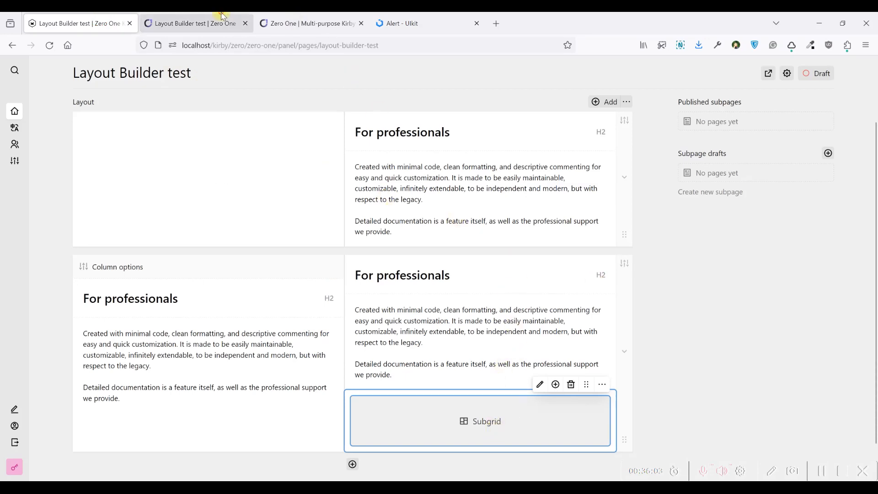
drag(633, 252, 706, 312)
click(705, 312)
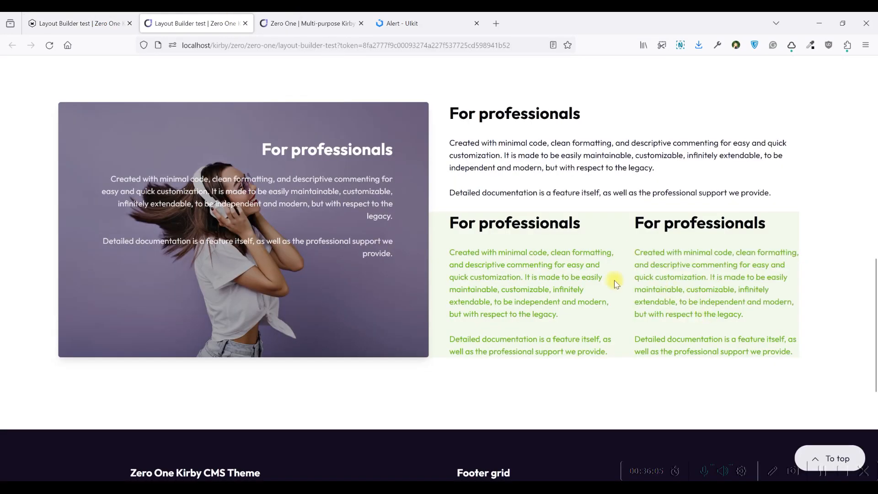
- Add a Card block below the Subgrid block in the second layout row
click(96, 16)
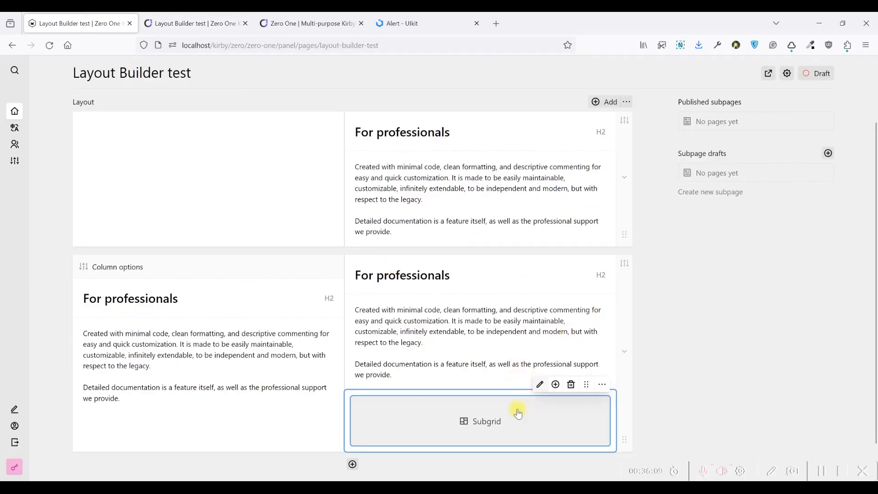
click(556, 385)
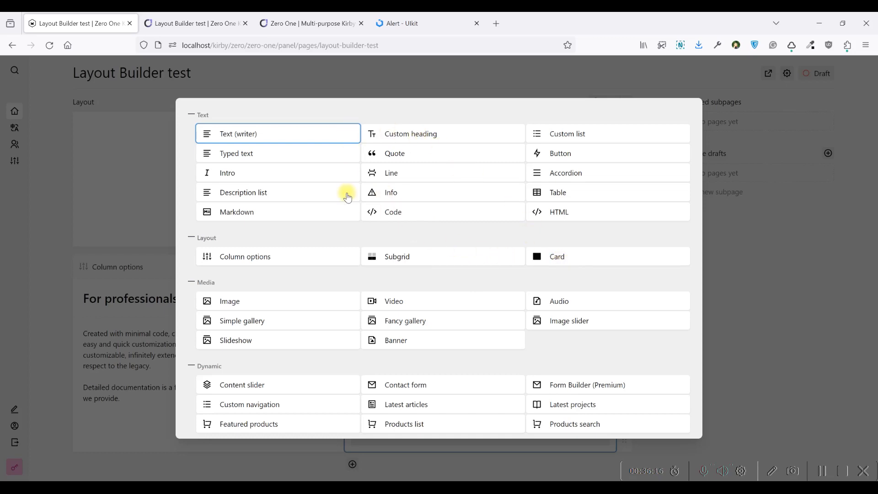
click(594, 262)
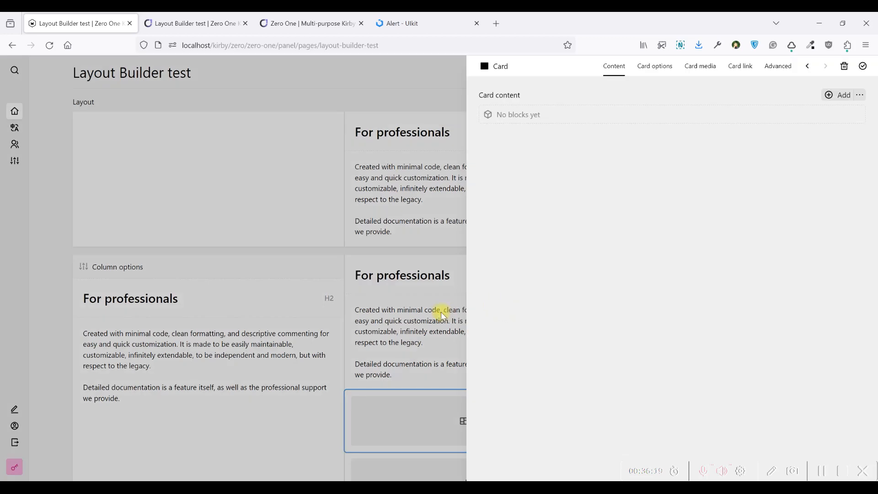
click(442, 316)
- Review the style and utility settings in the Column options block beside the Card's column
double_click(149, 267)
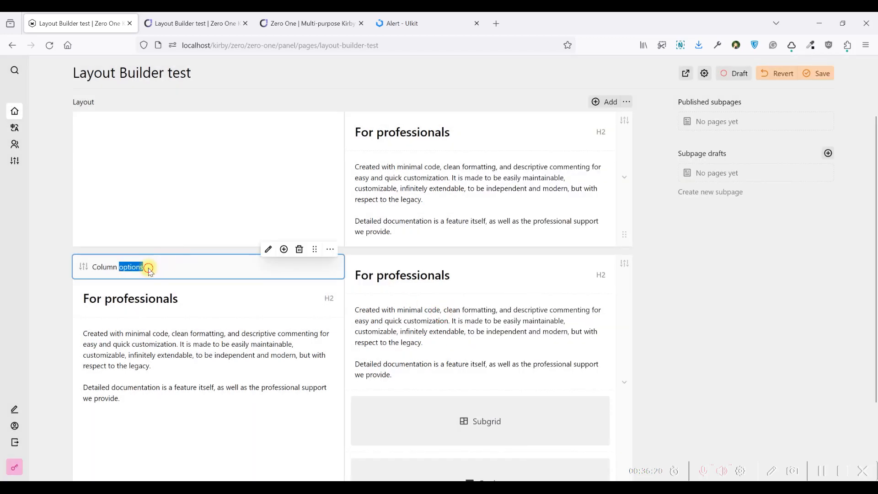
click(717, 66)
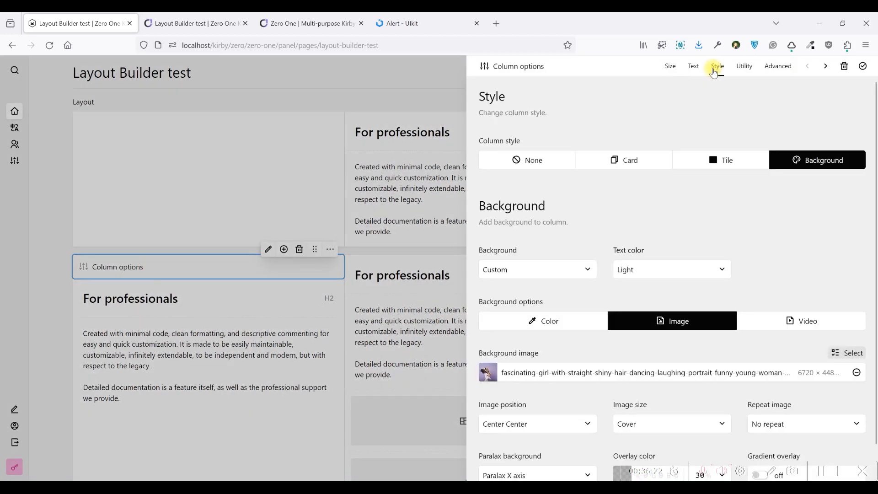
click(744, 67)
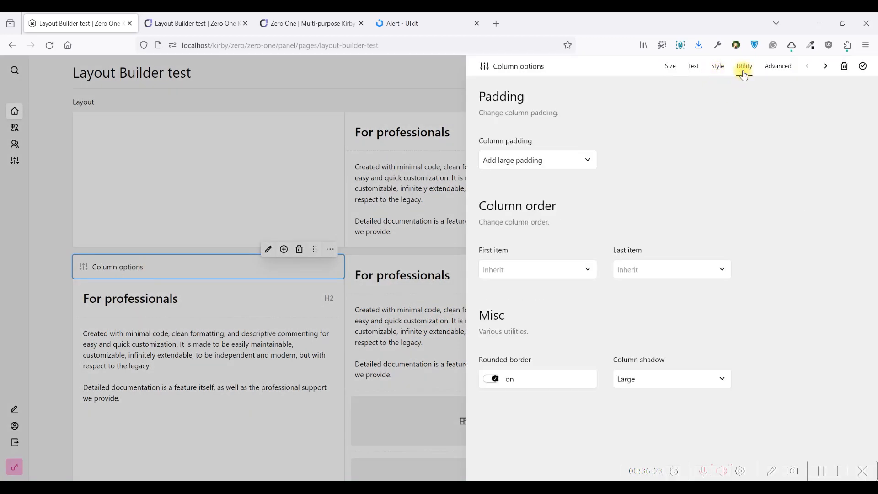
click(718, 67)
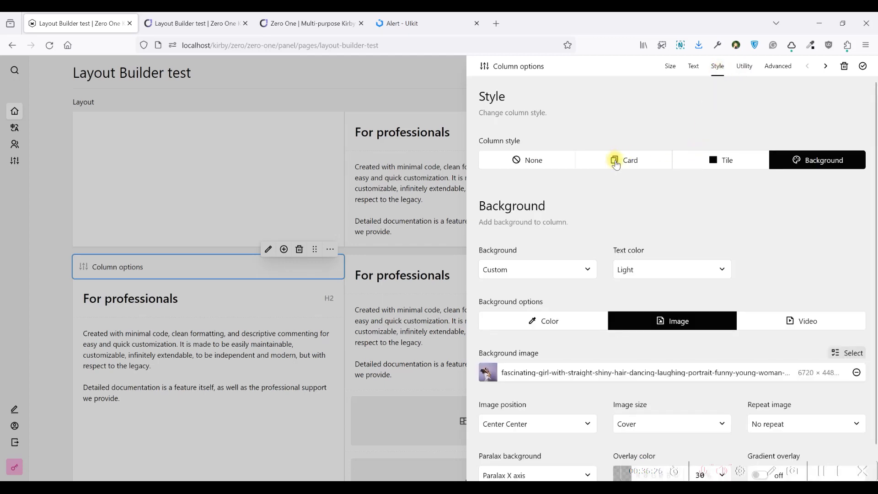
click(403, 258)
- Examine the block types available for the Card's content and its size and background options
scroll(466, 418, down, 2)
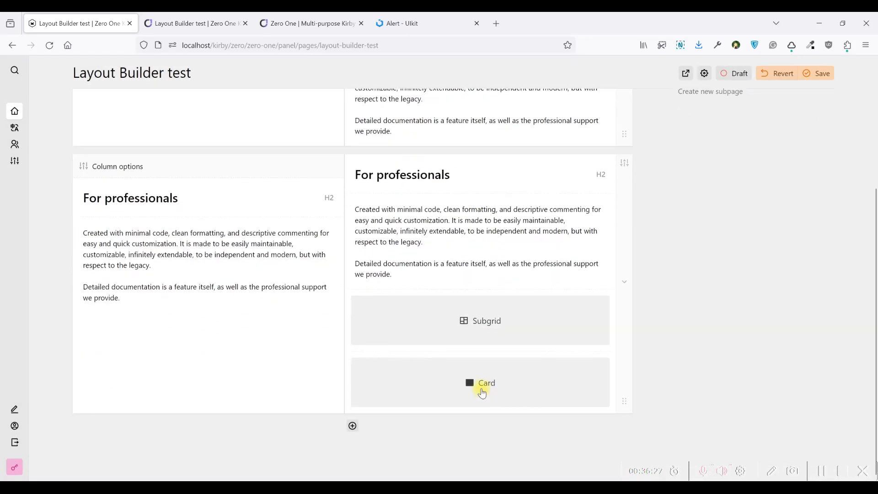
click(481, 391)
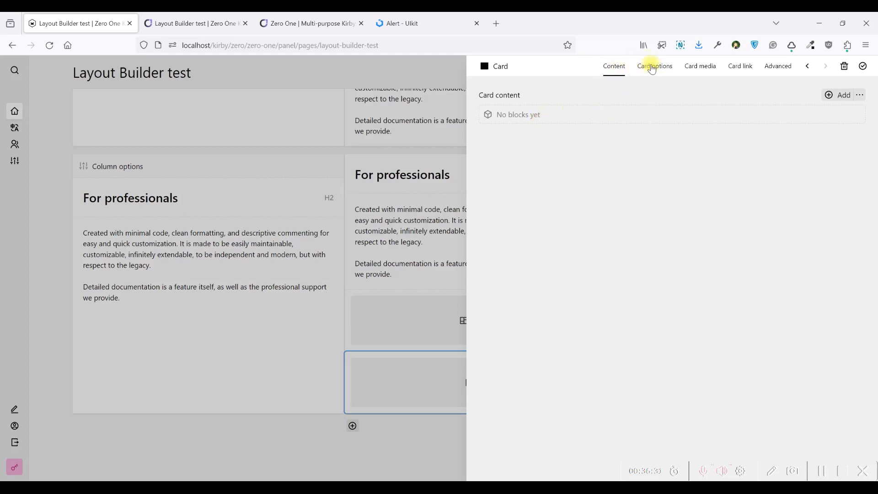
click(569, 120)
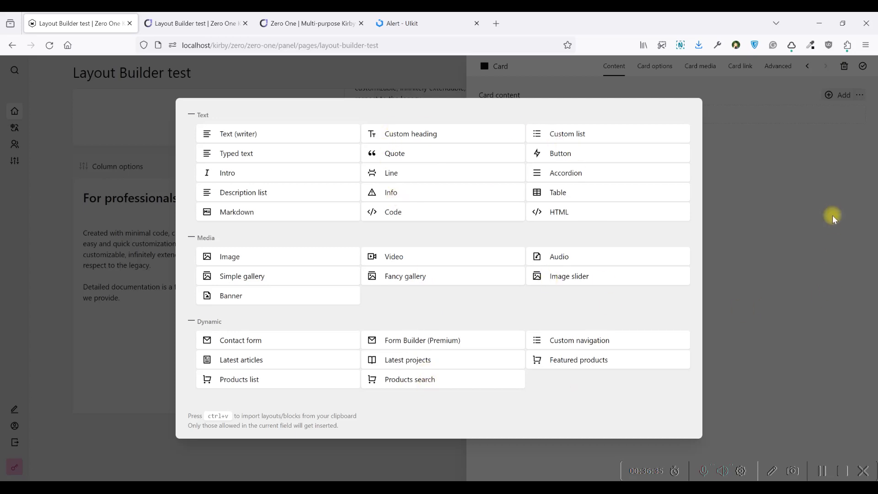
click(809, 211)
click(653, 67)
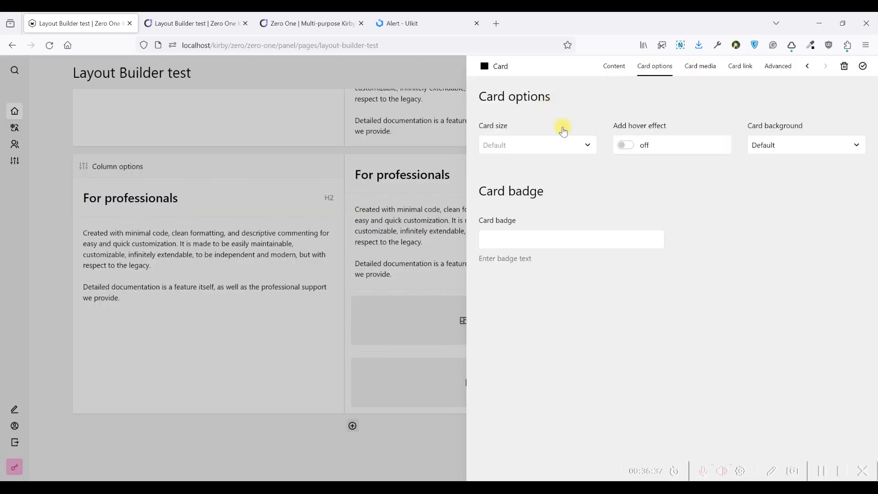
click(518, 146)
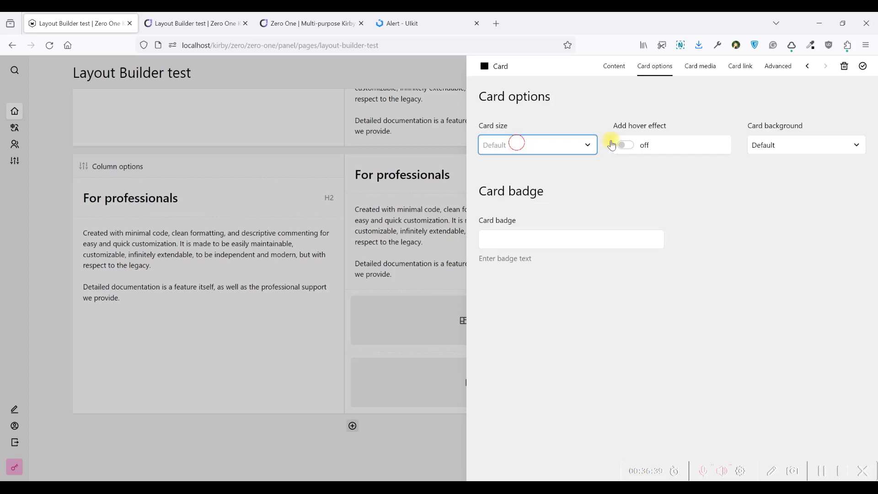
click(764, 146)
click(764, 145)
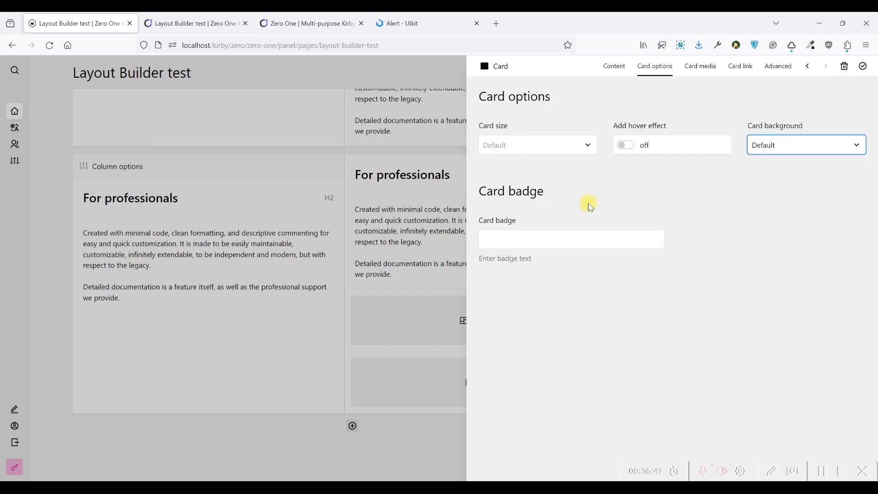
- Review the Card block's media, link and advanced settings, with a glance at the page preview
click(706, 69)
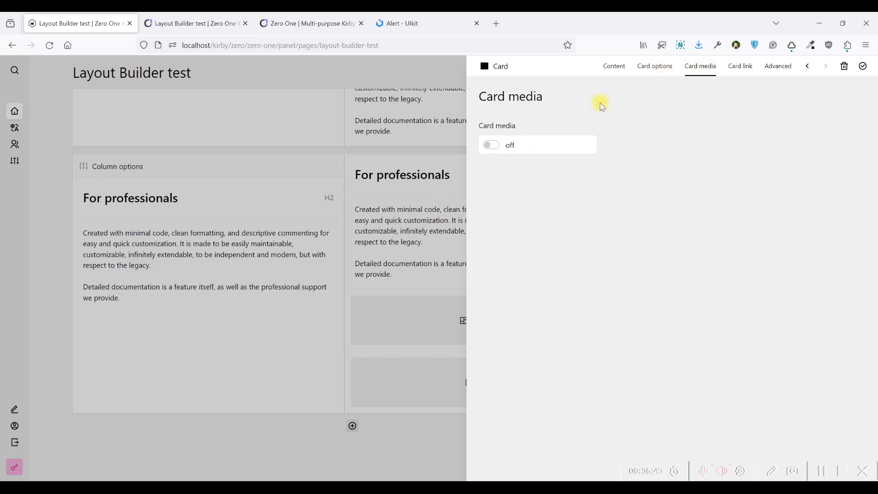
click(746, 69)
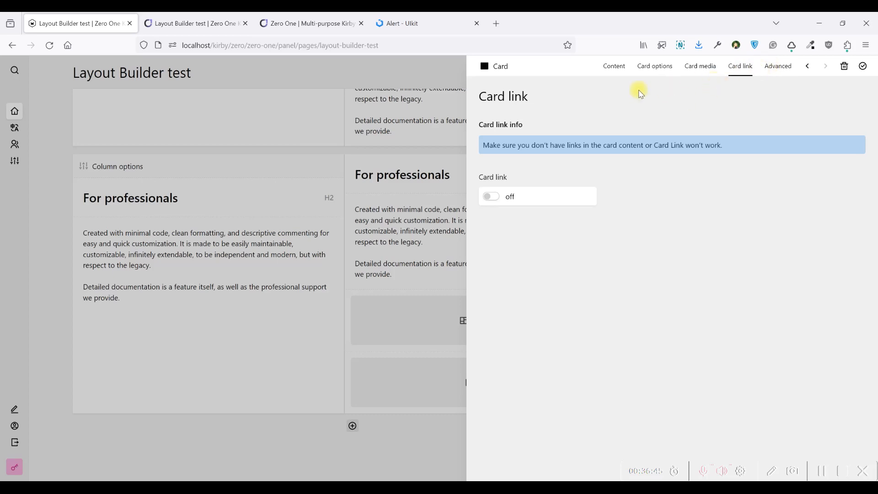
click(197, 19)
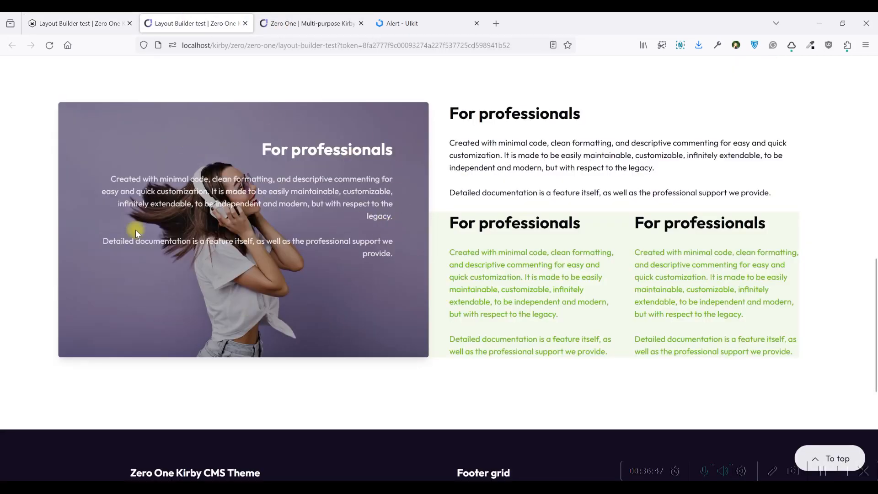
click(68, 23)
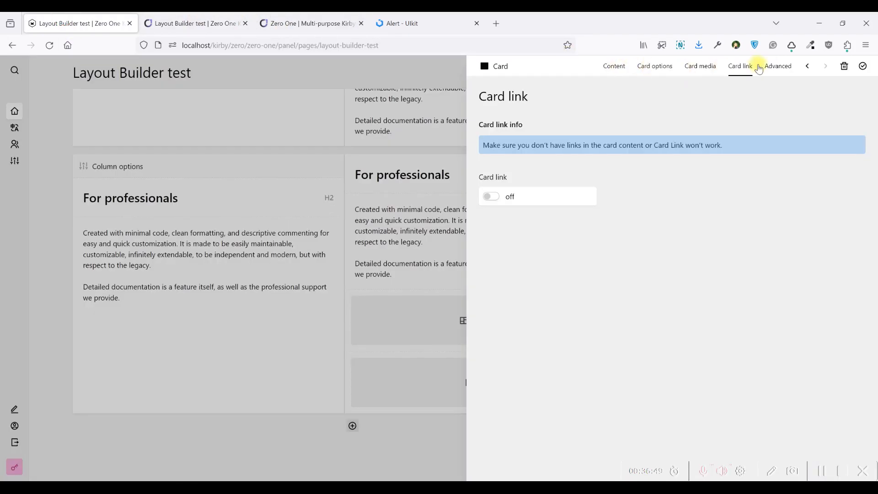
click(780, 69)
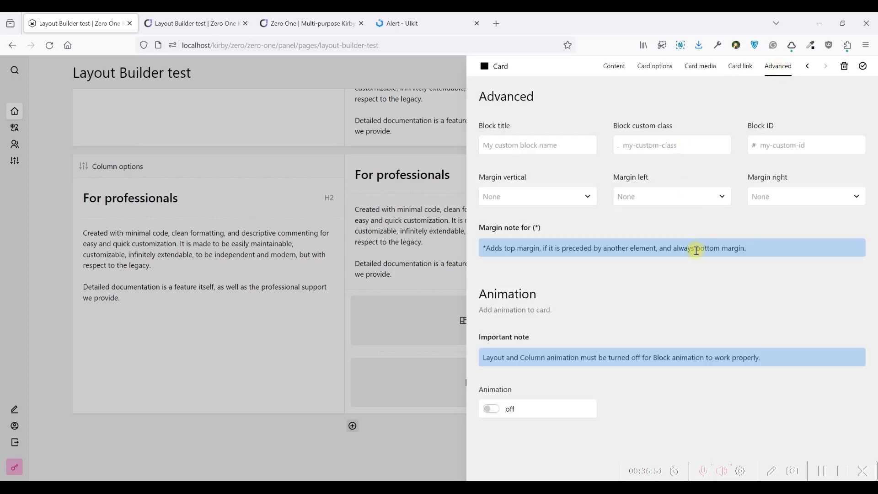
- Revisit the column style choices in the Column options block to compare them with the Card block
click(363, 270)
double_click(220, 171)
click(718, 67)
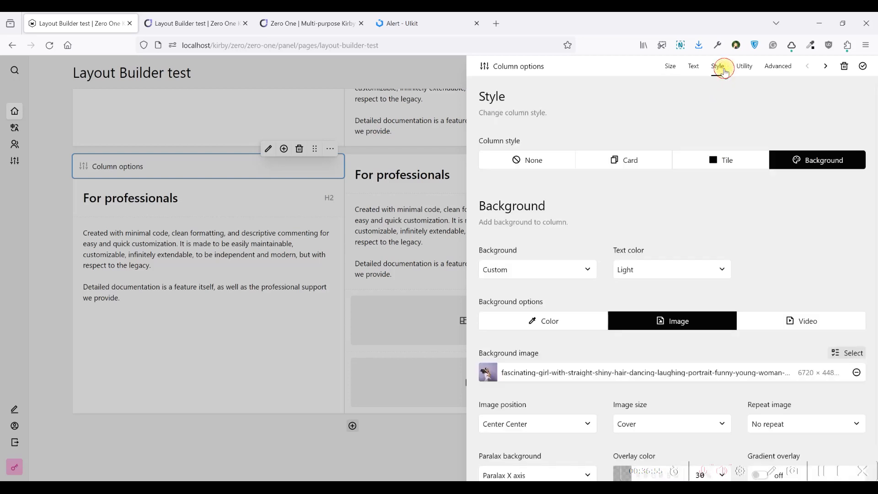
click(245, 183)
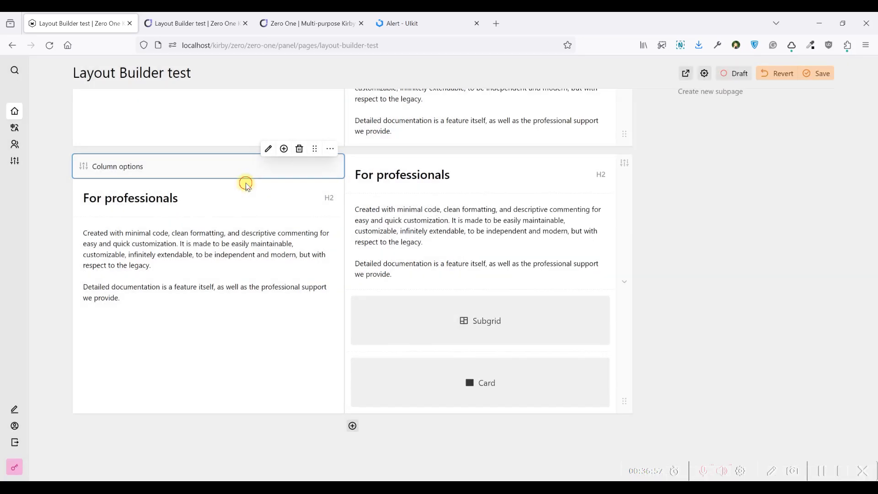
- Delete the Card and Subgrid blocks from the second layout row
click(526, 382)
click(571, 346)
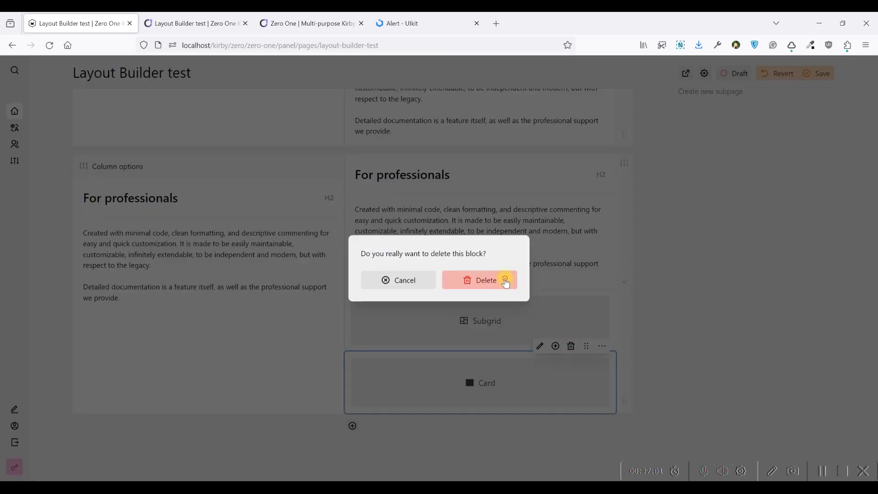
click(503, 279)
click(536, 387)
click(571, 346)
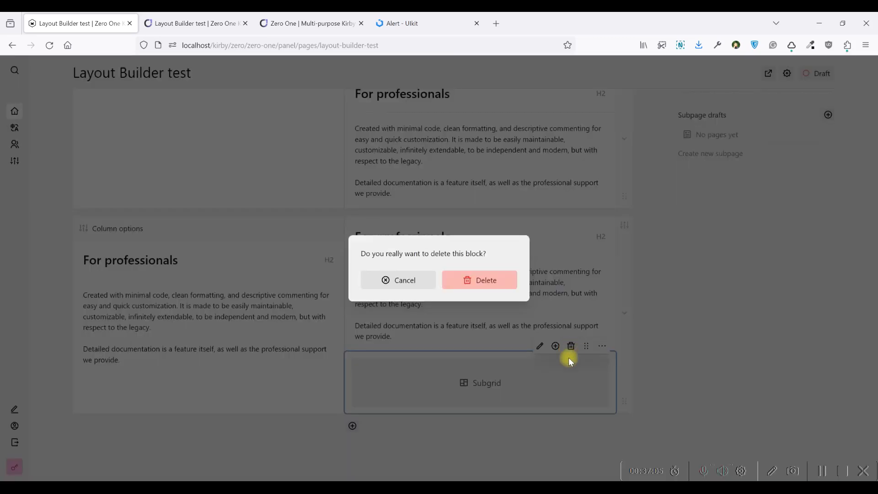
click(502, 281)
- Look over the start of the page preview and return to the layout rows in the page editor
scroll(485, 270, up, 3)
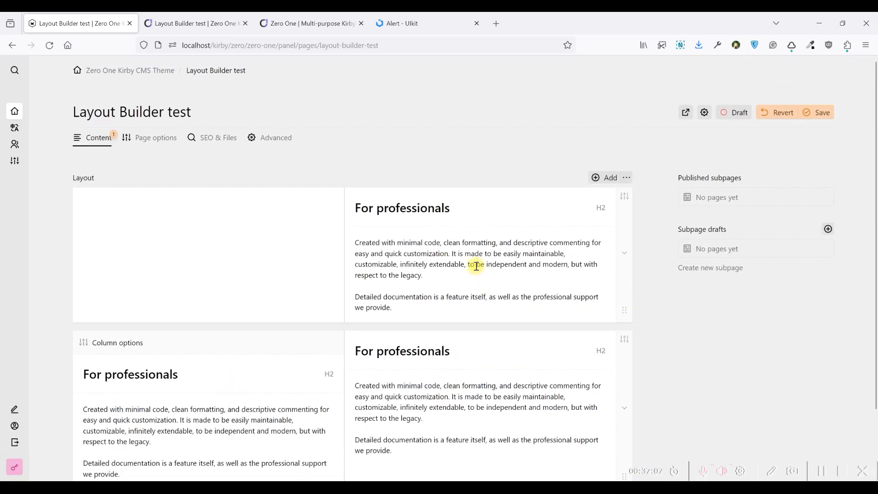
click(169, 18)
scroll(504, 224, up, 10)
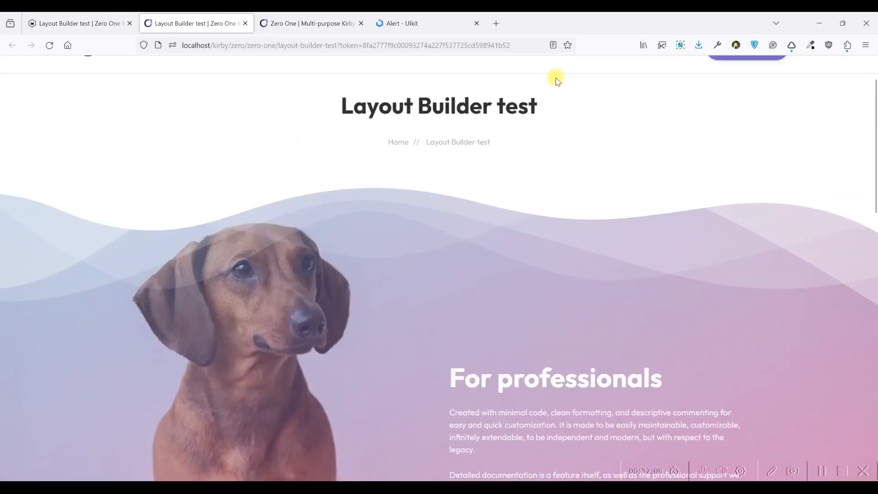
click(78, 24)
scroll(313, 206, down, 2)
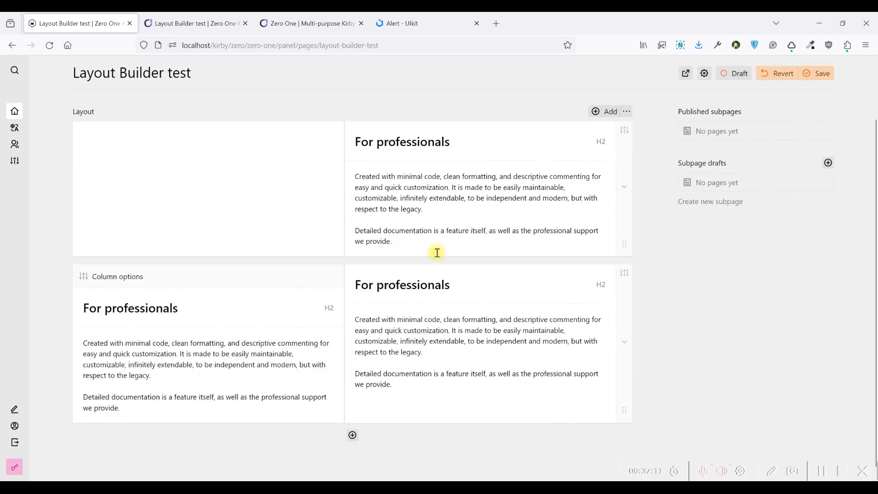
- Look through the block types that can be added below the first row's "For professionals" heading, without adding one
click(402, 194)
click(554, 144)
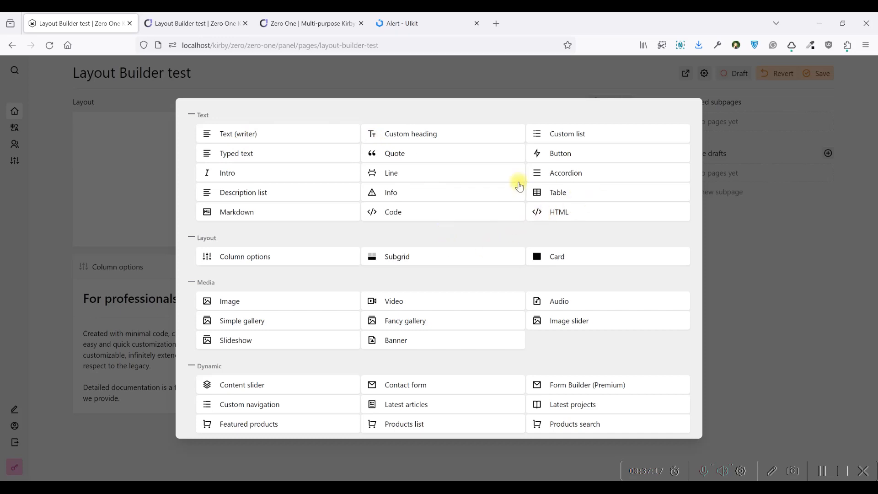
click(126, 194)
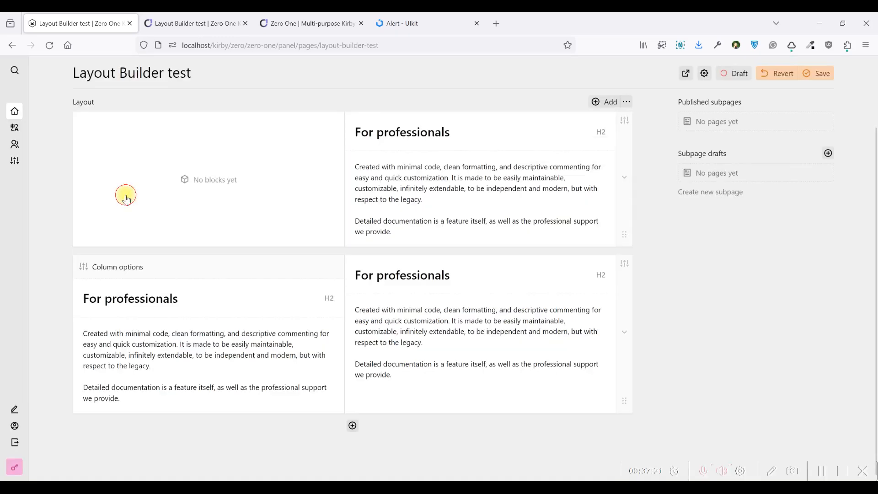
scroll(334, 249, up, 2)
- Open the Columns magic demo page under Layout Builder on the Zero One site
click(229, 21)
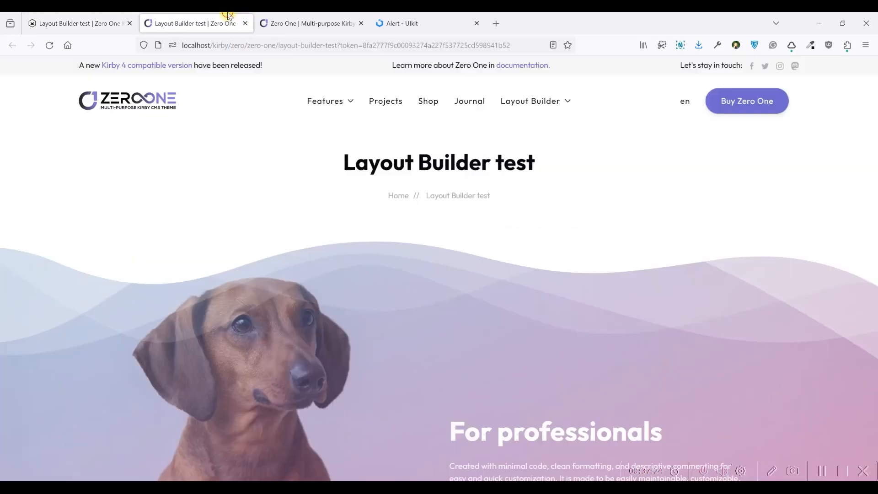
click(293, 18)
click(449, 195)
scroll(449, 194, up, 10)
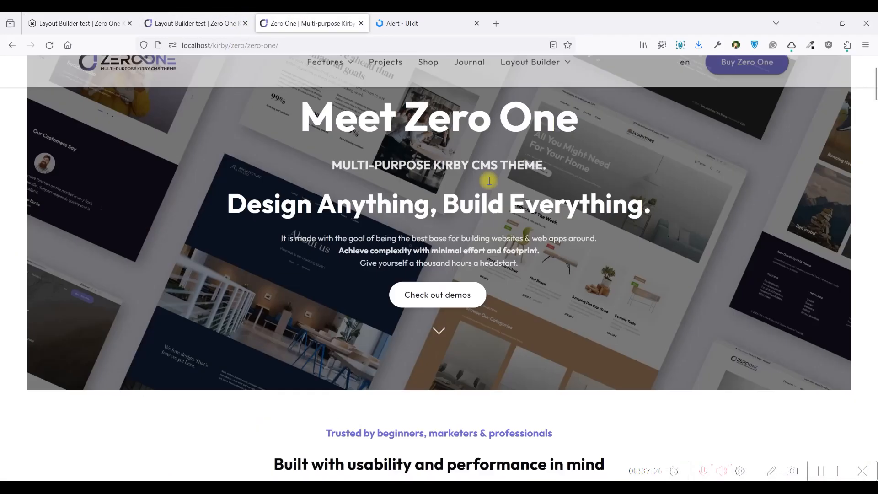
mouse_move(533, 101)
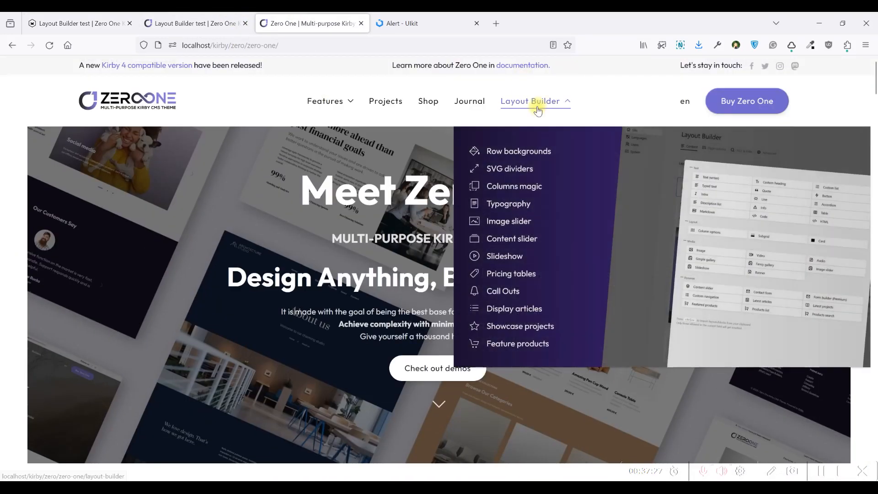
click(513, 186)
- Look over the column examples on the Columns magic page, down to the full-width image/text section
scroll(495, 193, down, 4)
scroll(493, 191, down, 15)
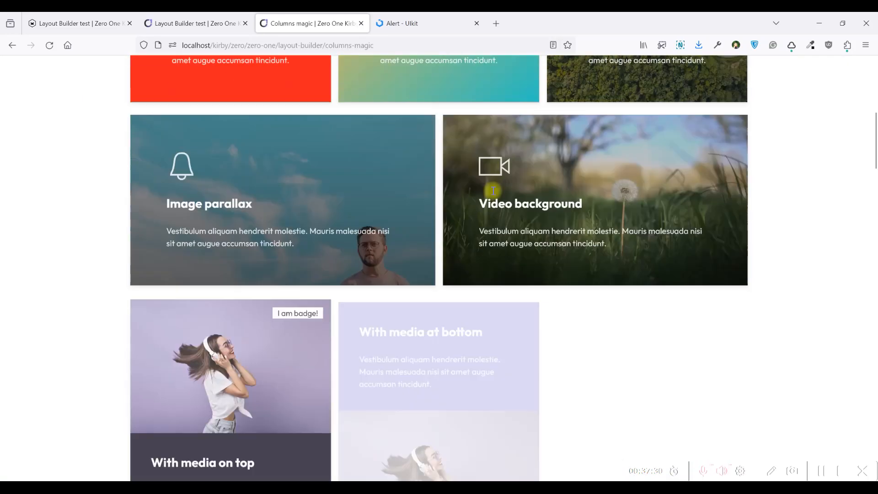
scroll(492, 188, up, 5)
scroll(489, 183, down, 15)
scroll(484, 183, up, 5)
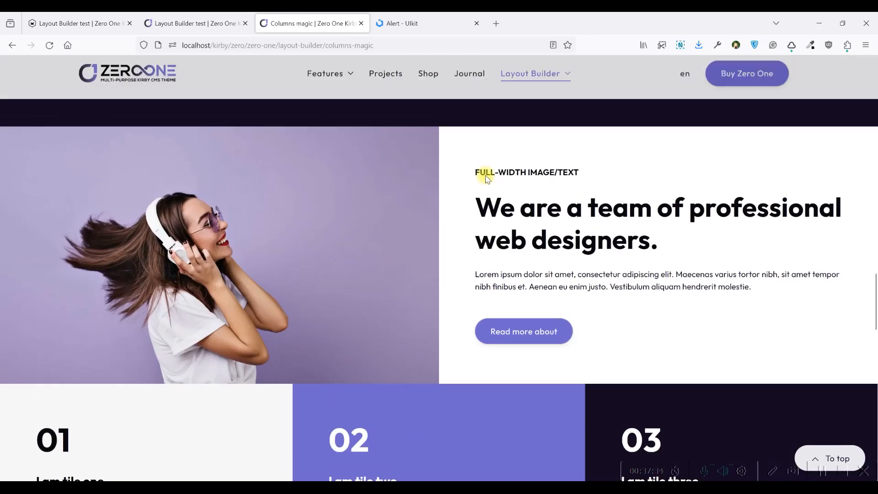
scroll(481, 194, down, 2)
mouse_move(463, 163)
mouse_down()
mouse_move(536, 163)
mouse_move(700, 261)
mouse_move(747, 308)
mouse_up()
click(747, 308)
- Open the Columns magic subpage of the published Layout Builder page in the panel editor
click(73, 24)
click(141, 68)
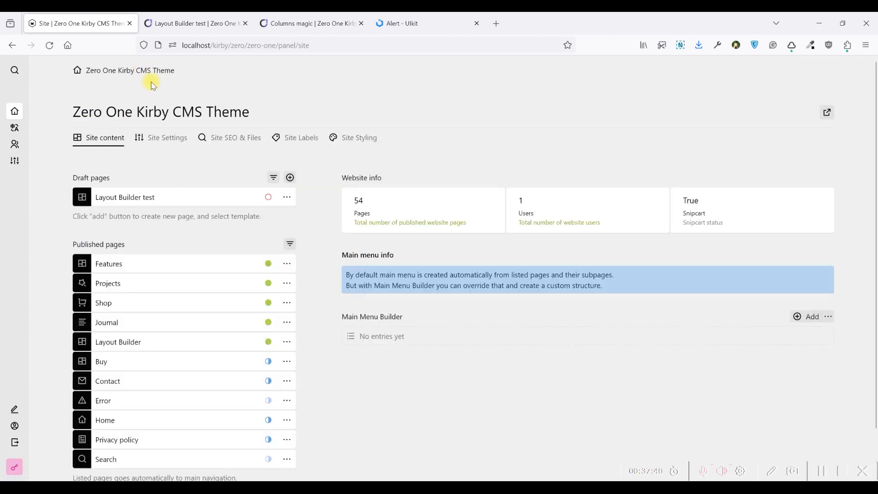
click(147, 270)
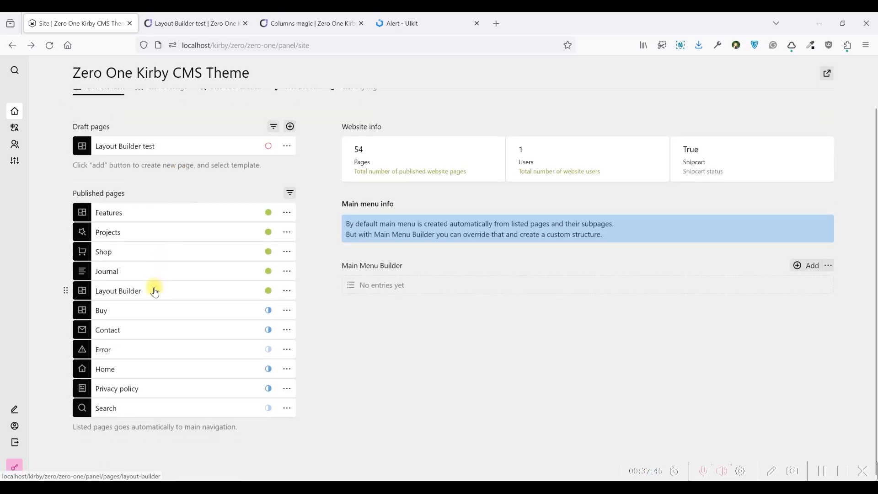
click(154, 292)
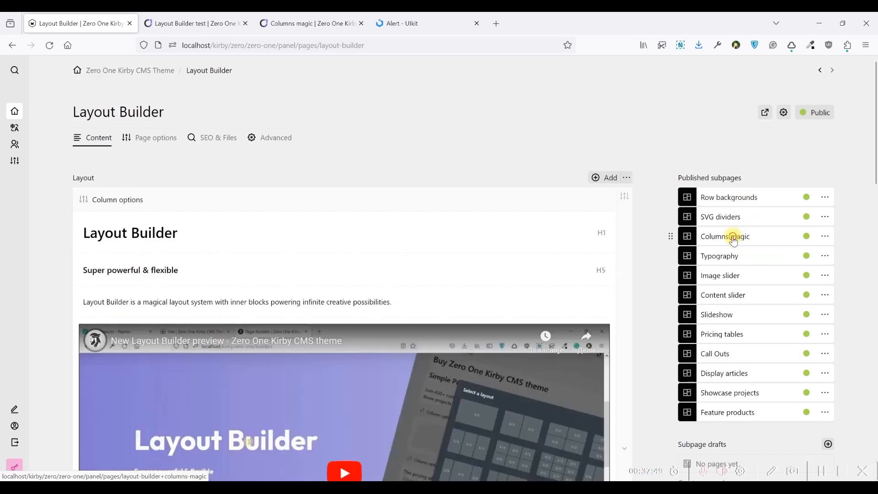
click(734, 238)
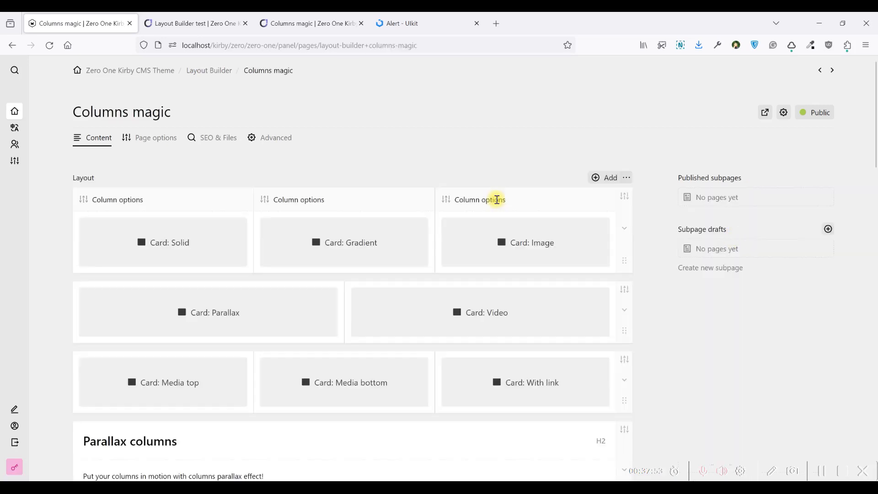
- Find the full-width image/text row in the Columns magic layout and compare its two columns with the public page
scroll(498, 202, down, 15)
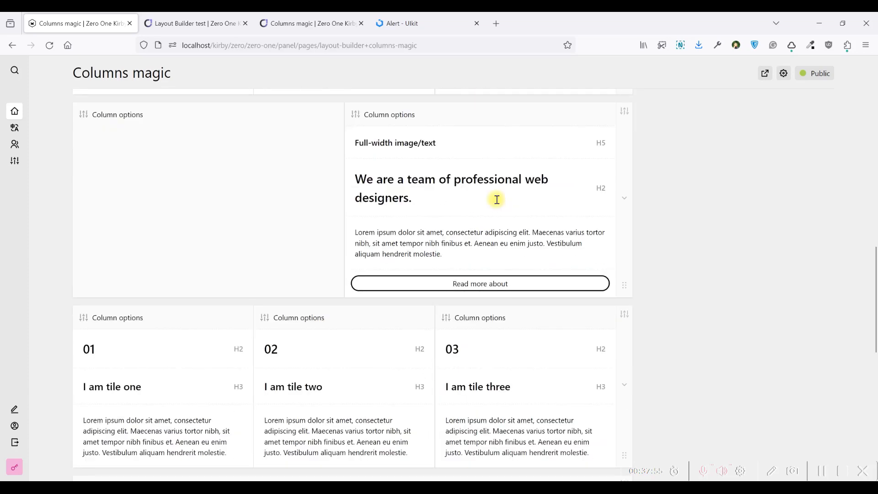
scroll(497, 199, up, 2)
click(286, 19)
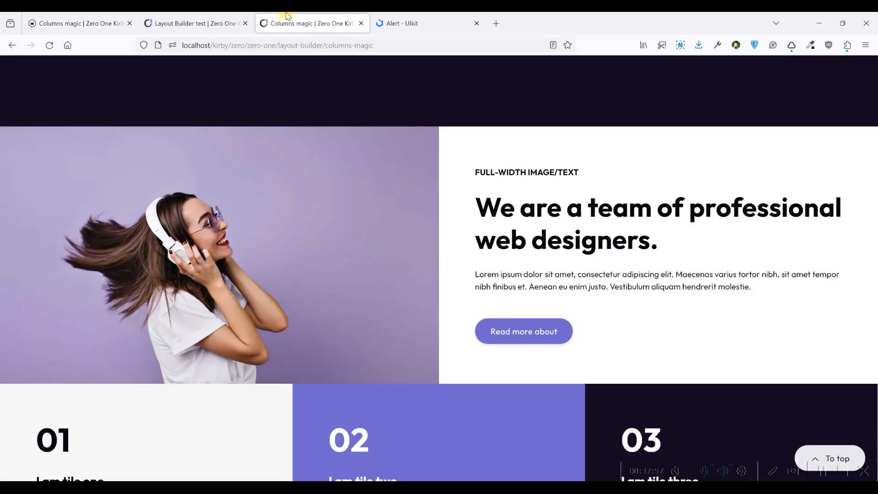
click(134, 17)
click(397, 232)
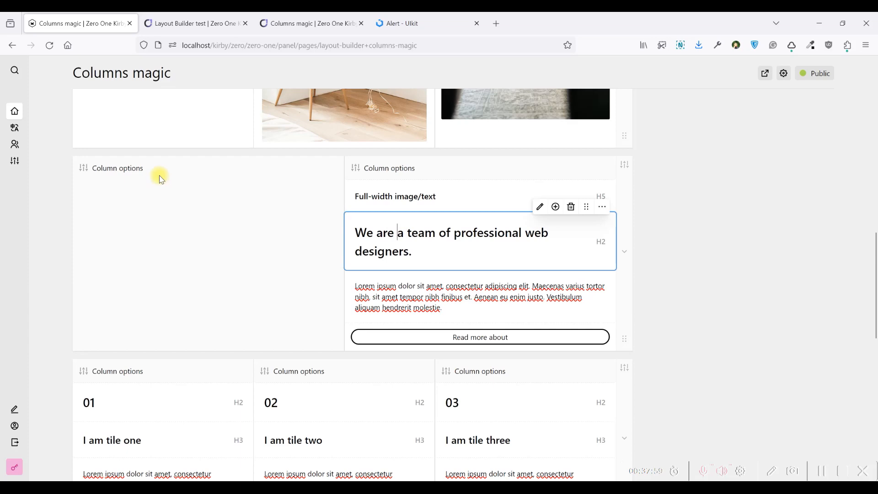
click(160, 178)
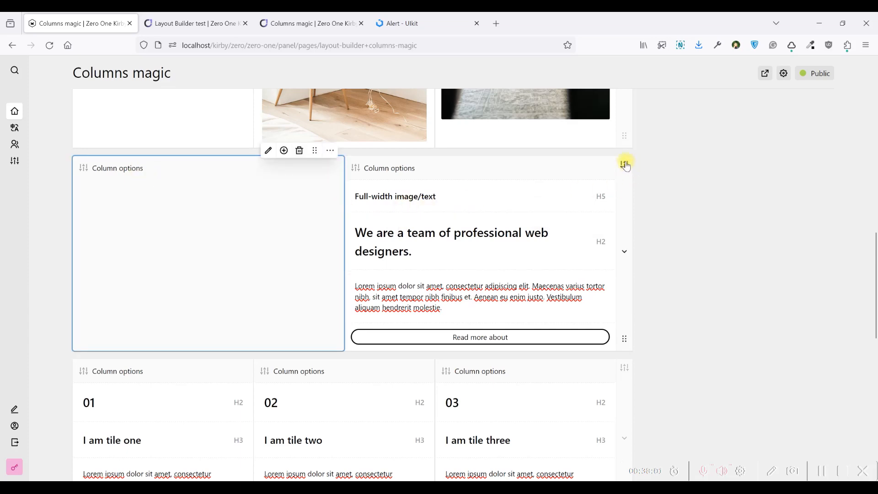
- Close the Layout Builder test preview and return to the Columns magic editor after viewing the public page's full-width image/text section
click(192, 24)
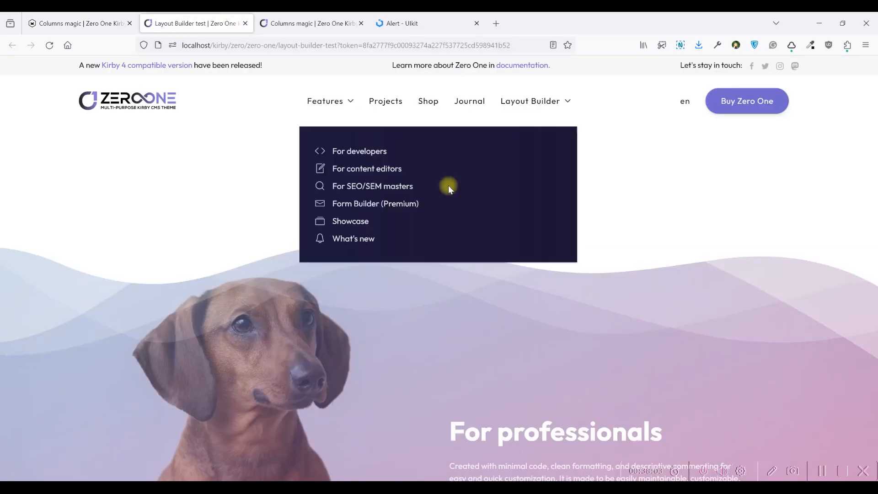
scroll(350, 274, down, 3)
click(311, 24)
click(245, 24)
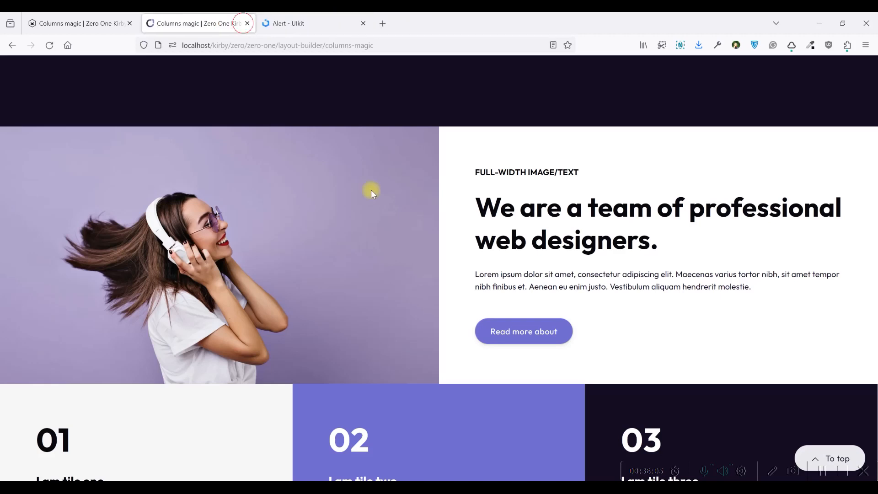
drag(365, 150, 712, 349)
click(712, 352)
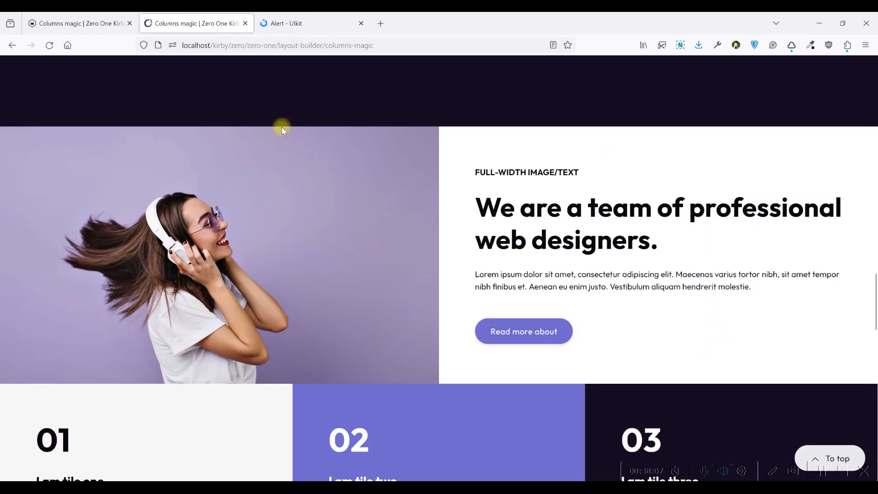
click(95, 23)
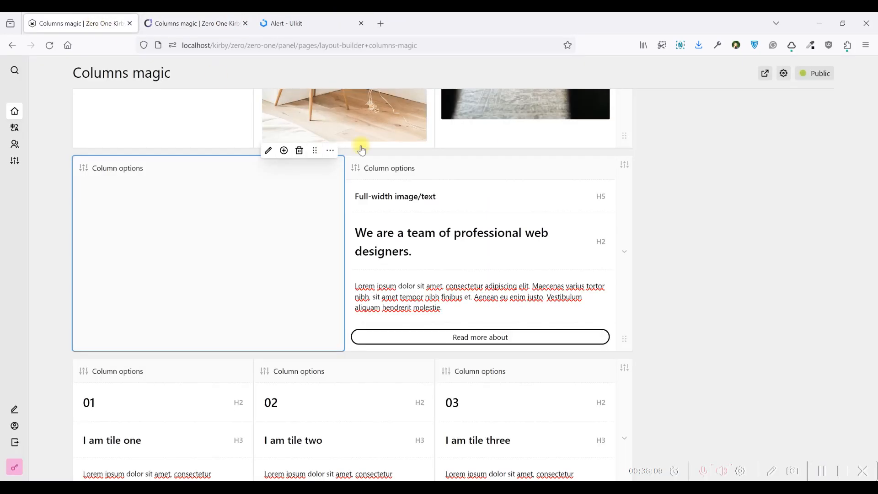
- Open the full-width image/text row's grid settings and review the grid width and tablet columns width choices against the public page
click(625, 166)
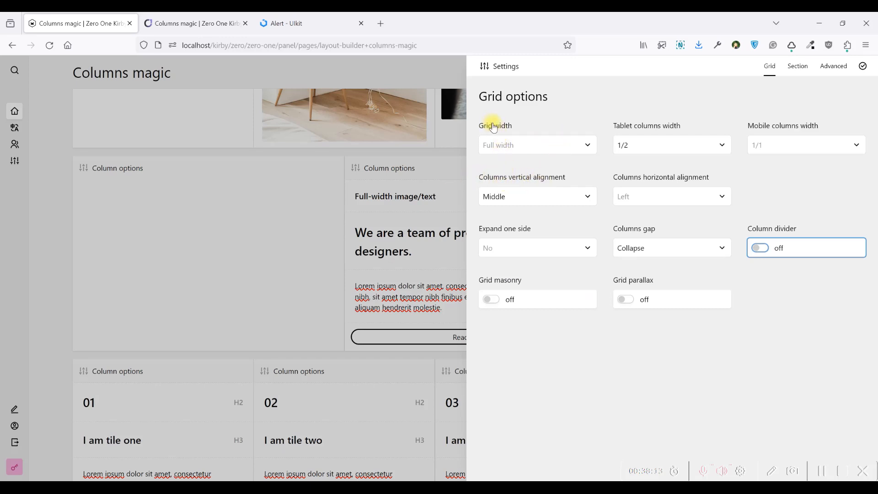
click(503, 145)
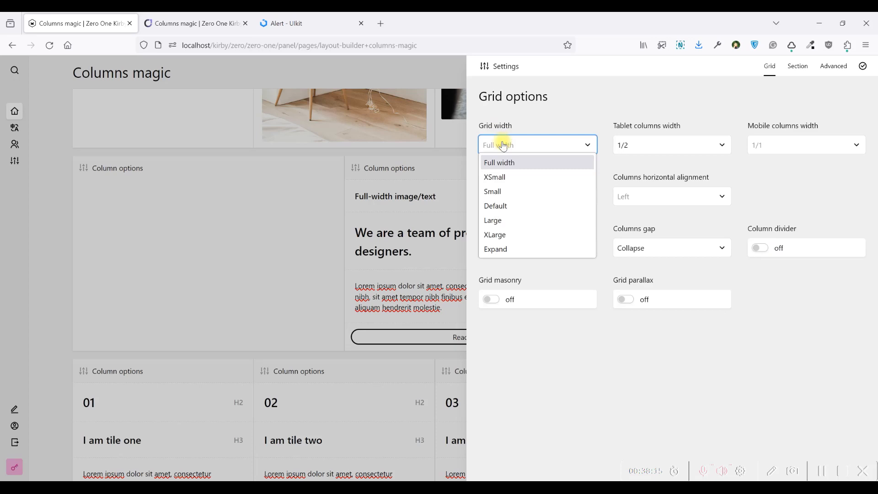
click(187, 23)
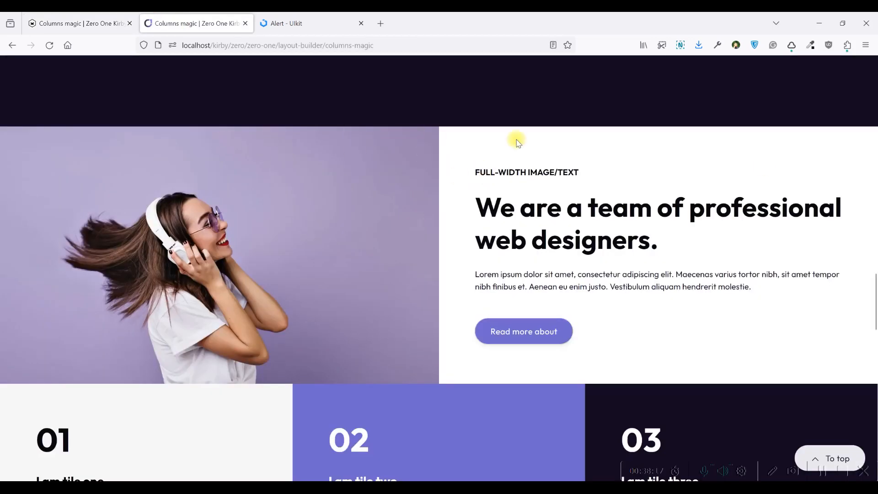
click(68, 24)
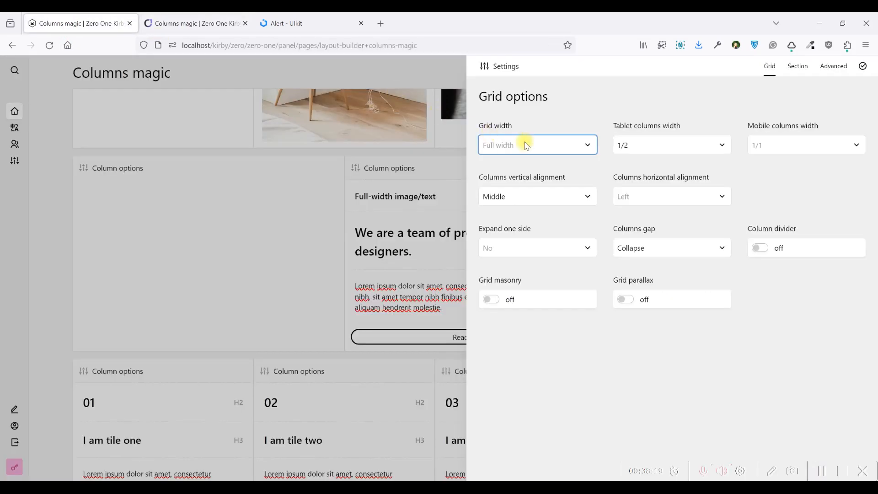
click(646, 145)
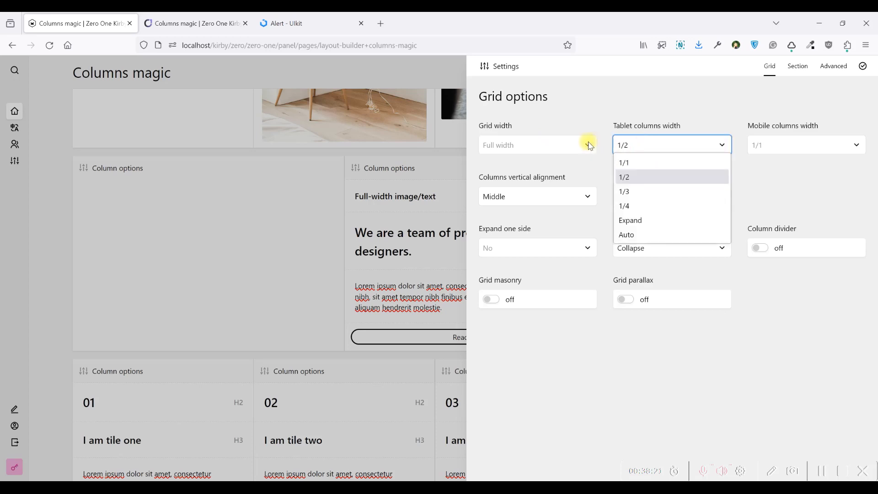
click(655, 145)
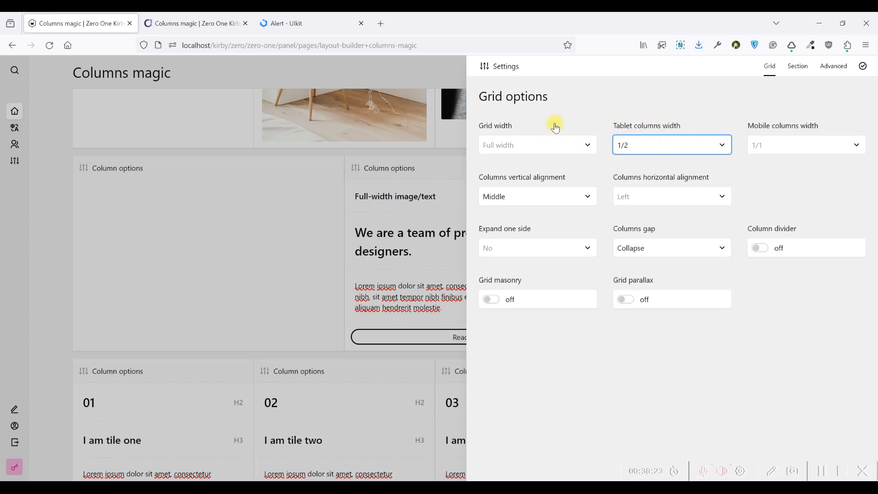
- Compare the row's grid options, including vertical alignment and columns gap, with the full-width image/text section on the public page
click(206, 20)
click(104, 19)
key(ctrl+Tab)
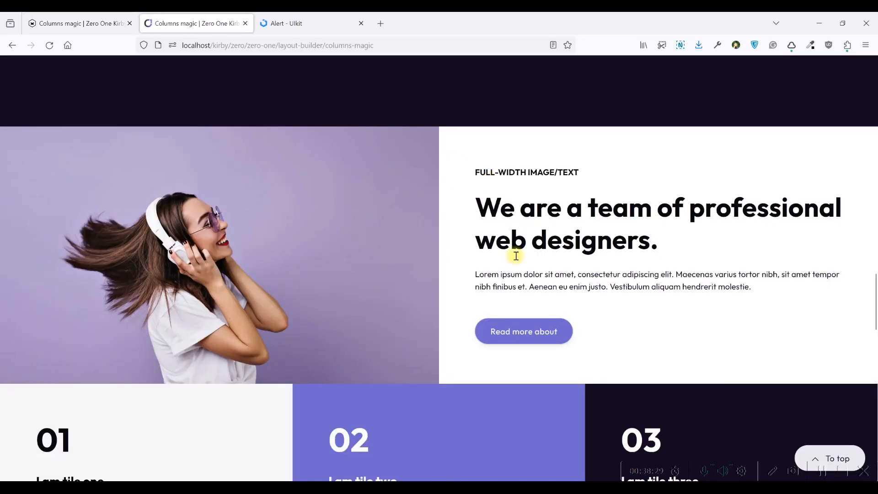
drag(462, 171, 642, 339)
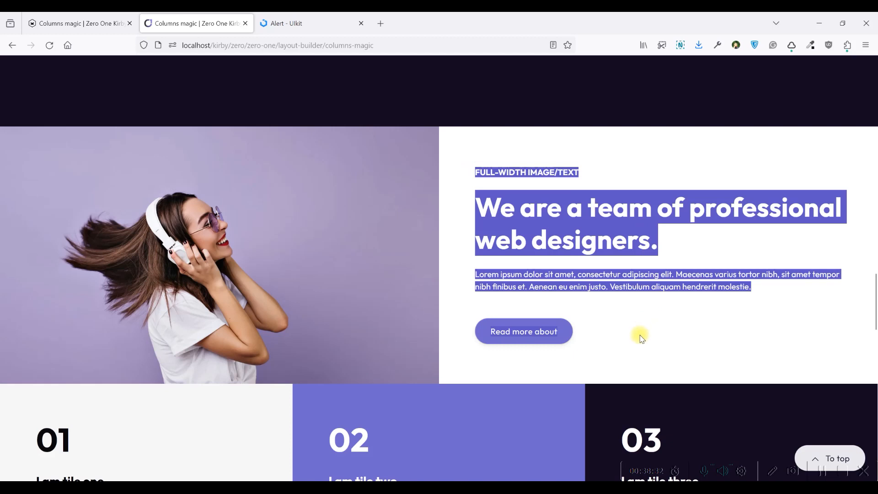
click(564, 361)
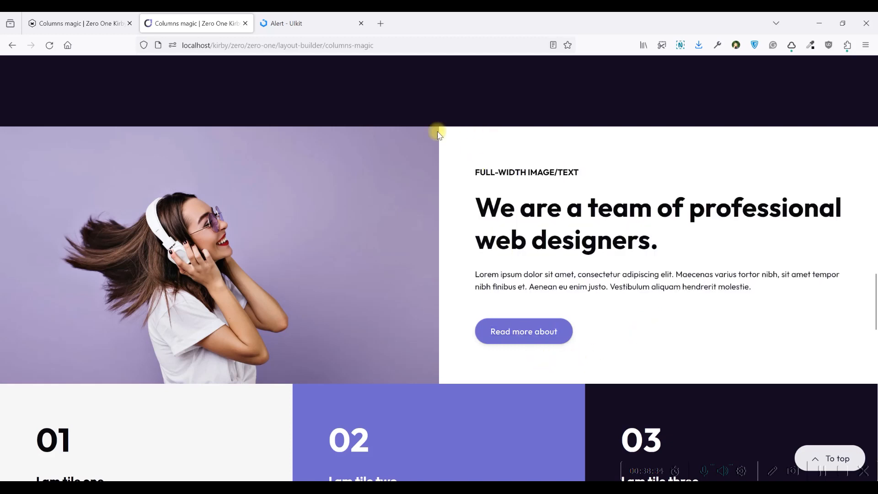
key(ctrl+shift+Tab)
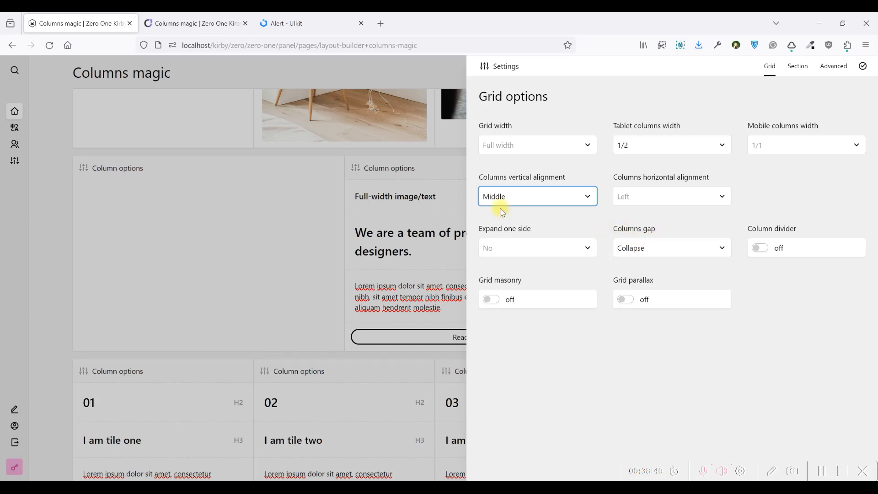
key(ctrl+Tab)
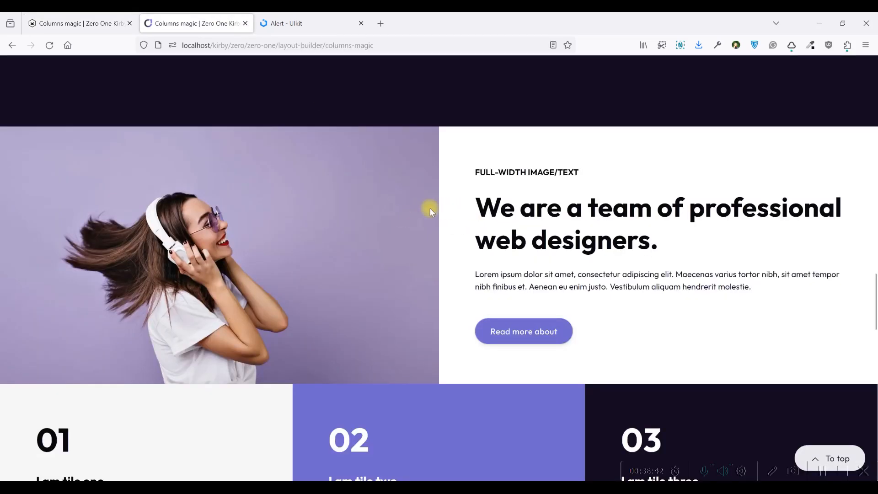
click(90, 18)
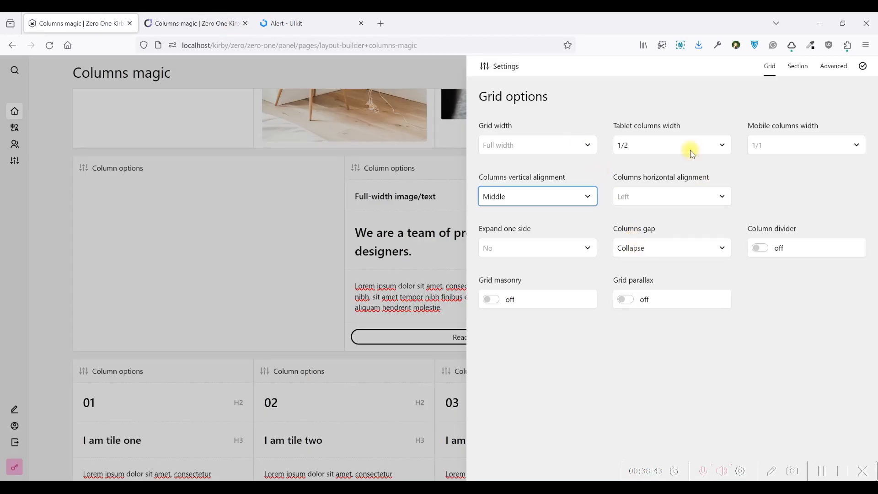
- Review the full-width image/text row's section and advanced options and close its settings
click(805, 67)
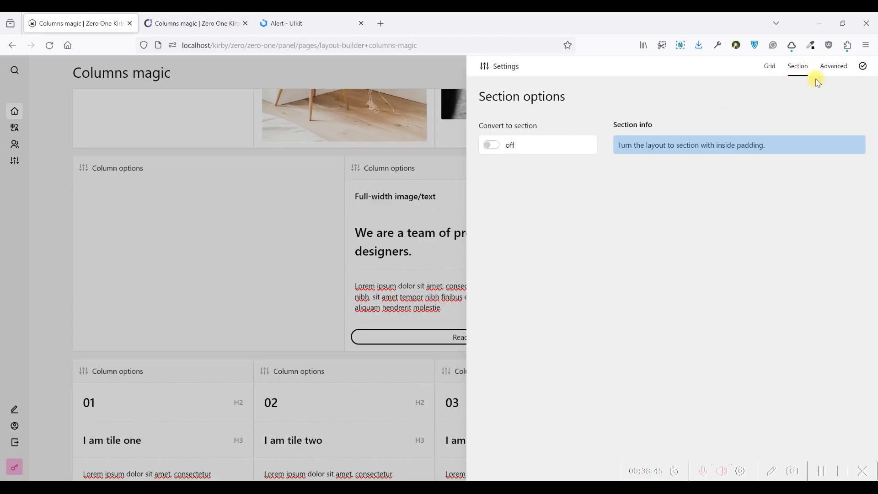
click(833, 68)
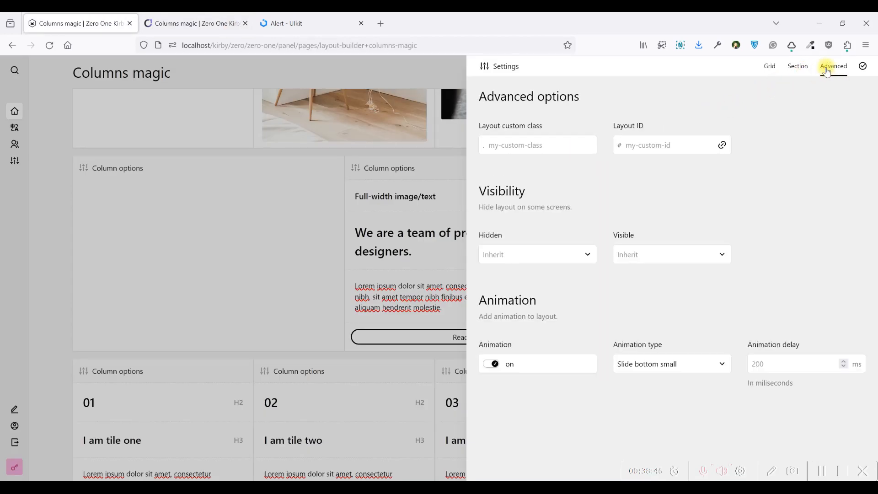
click(403, 248)
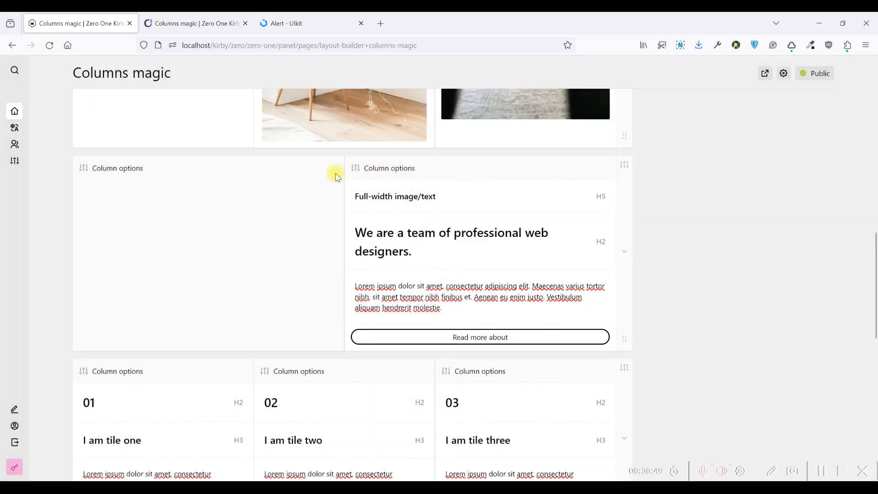
- Open the empty image column's options and review its background image style and minimum height, glancing at the public page's full-width section
double_click(208, 176)
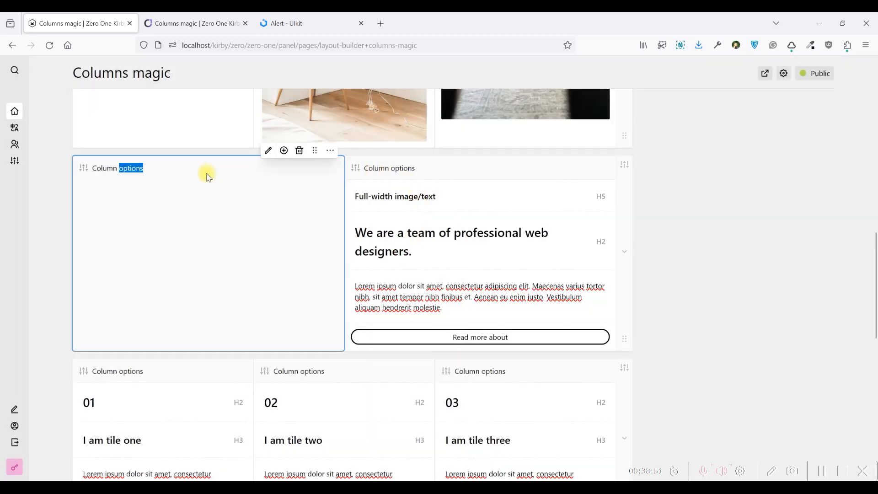
double_click(132, 171)
click(175, 23)
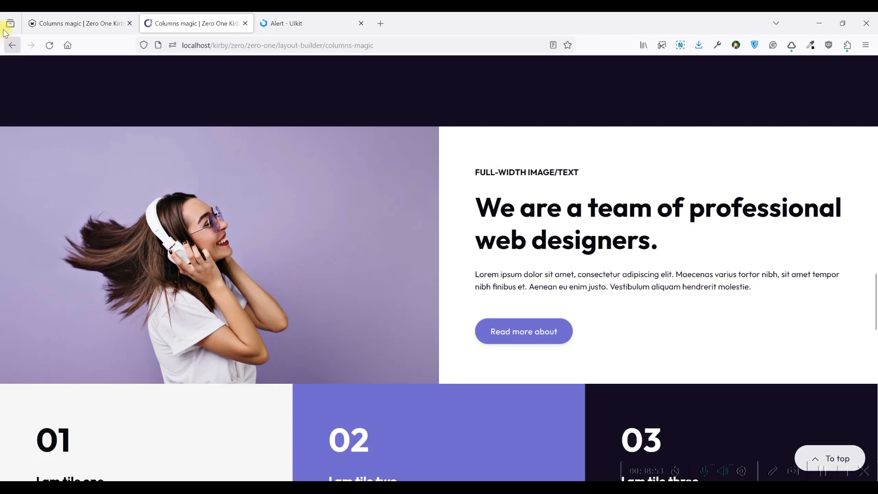
click(69, 24)
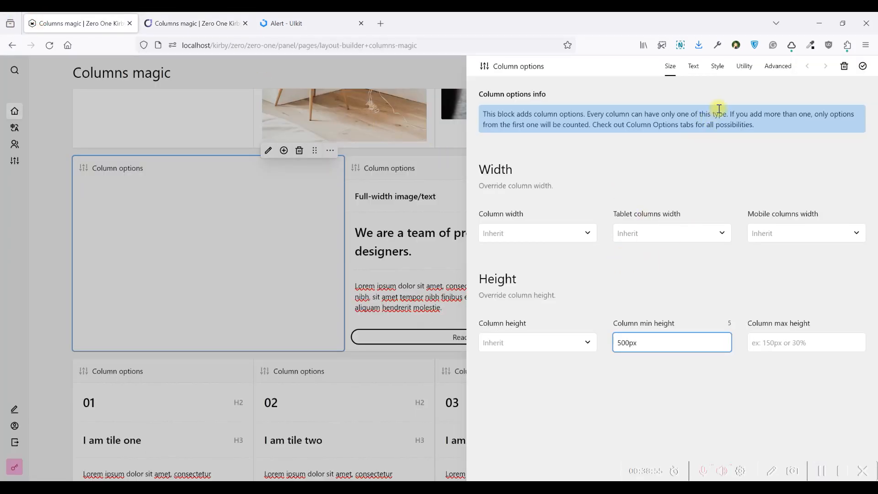
click(727, 67)
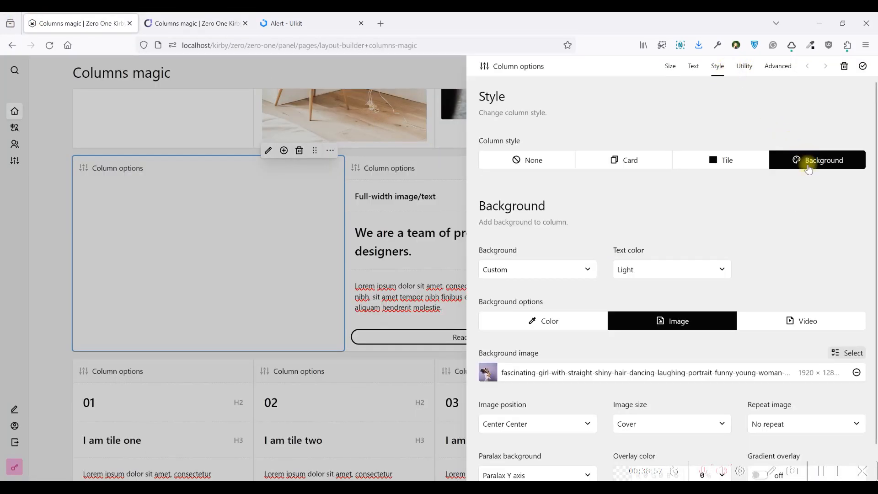
scroll(693, 339, down, 1)
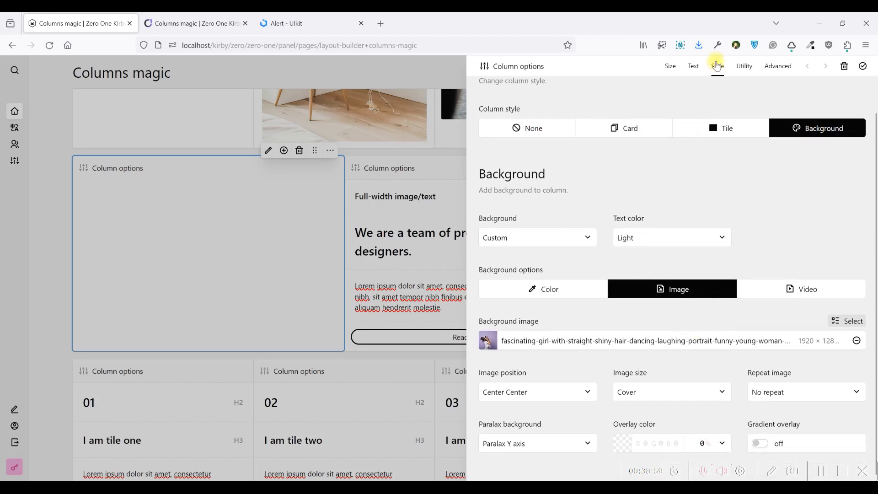
click(669, 65)
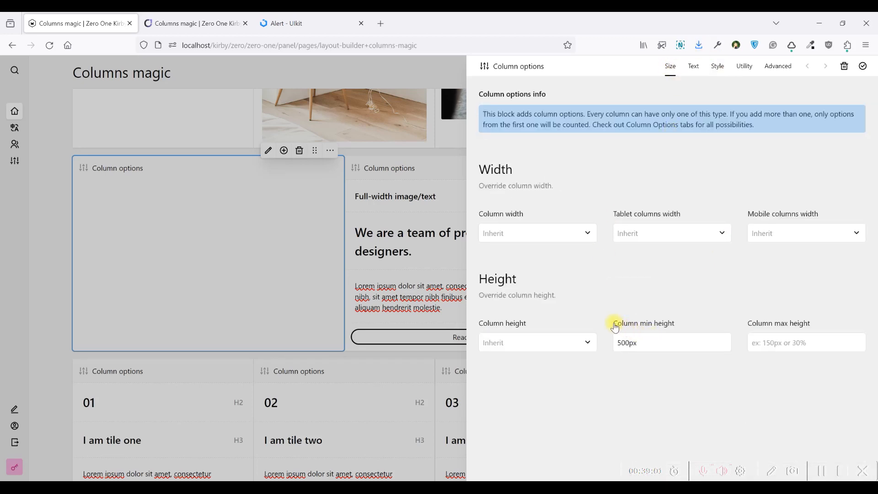
drag(638, 326, 680, 320)
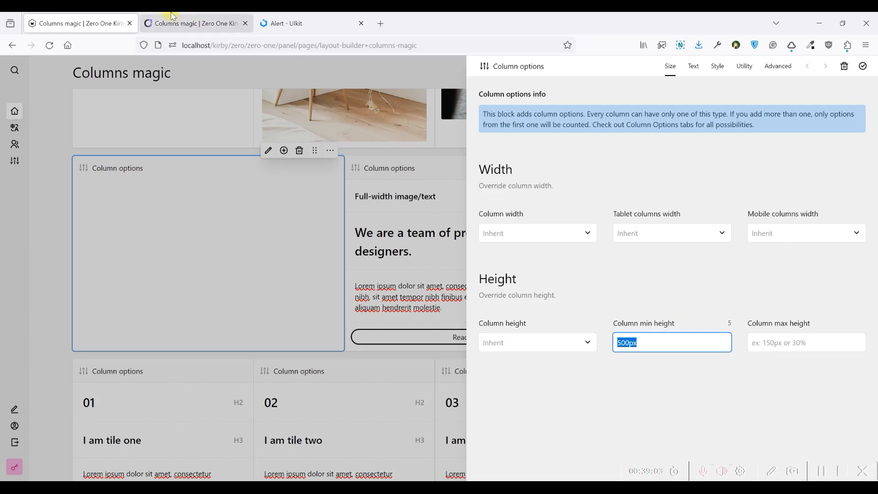
- View the full-width image/text section of the public page in the mobile device preview
click(170, 16)
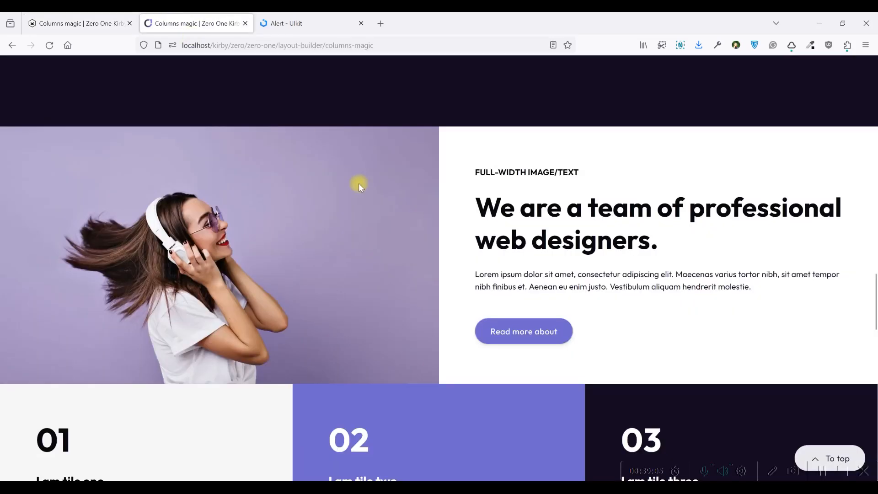
key(ctrl+shift+m)
scroll(423, 192, down, 1)
scroll(439, 196, down, 10)
scroll(440, 200, up, 3)
scroll(440, 199, down, 1)
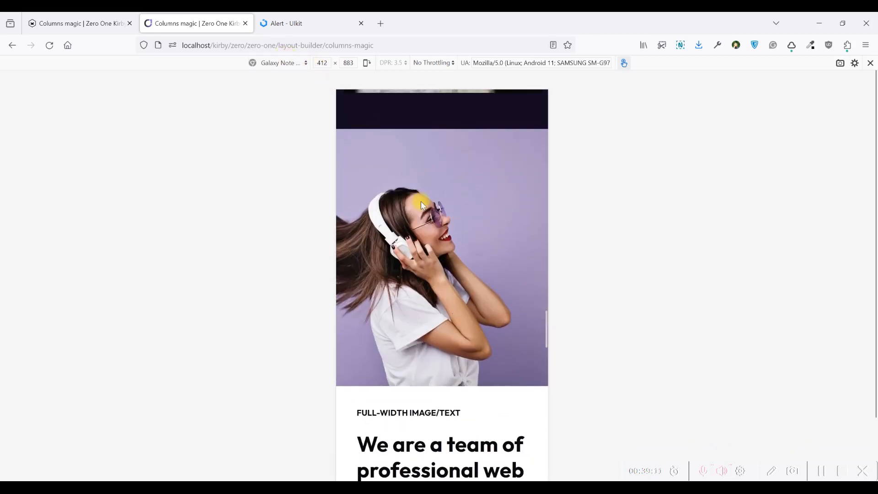
- Clear the image column's minimum height and save the page
click(114, 22)
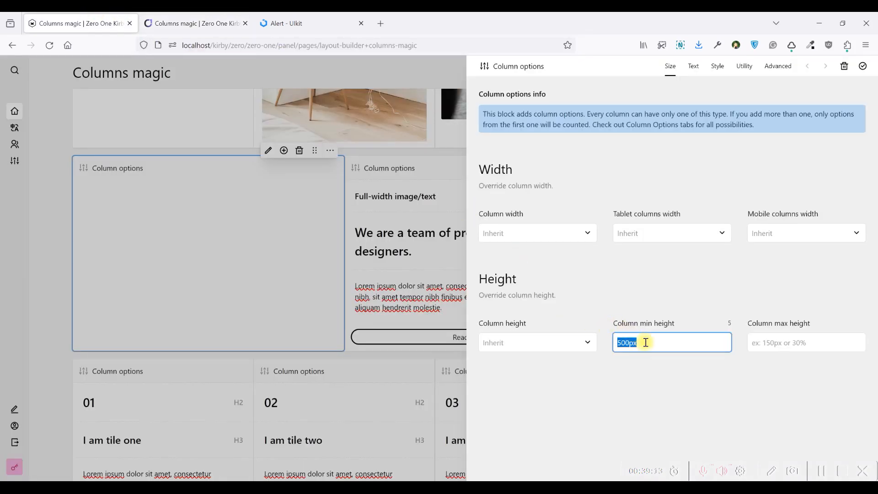
key(ctrl+x)
key(ctrl+s)
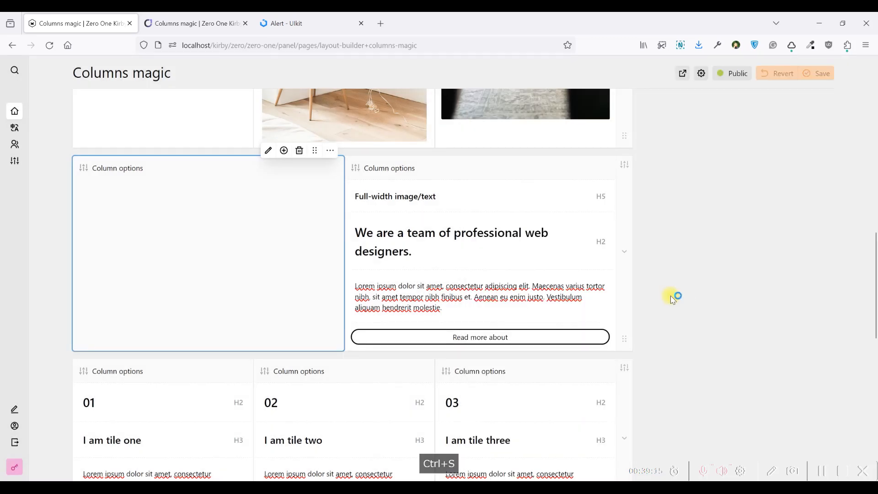
- Reload the public page in the mobile preview and examine how the full-width section and its neighbours look without a column minimum height
click(190, 16)
click(102, 13)
key(ctrl+Tab)
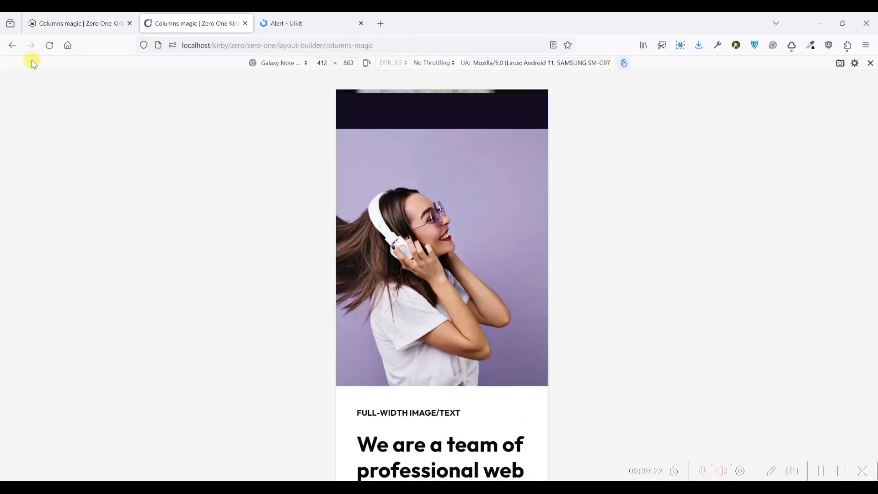
click(50, 45)
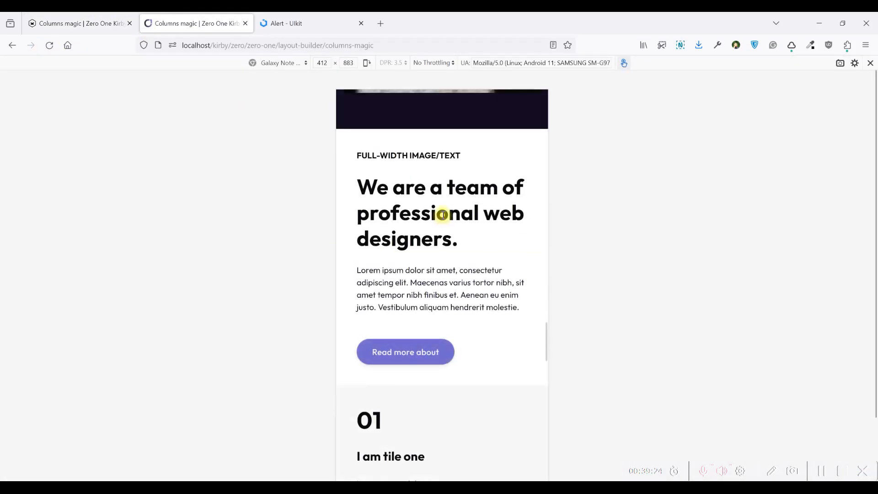
scroll(443, 216, down, 2)
scroll(442, 216, up, 3)
scroll(443, 216, down, 3)
scroll(442, 216, up, 7)
scroll(444, 218, down, 10)
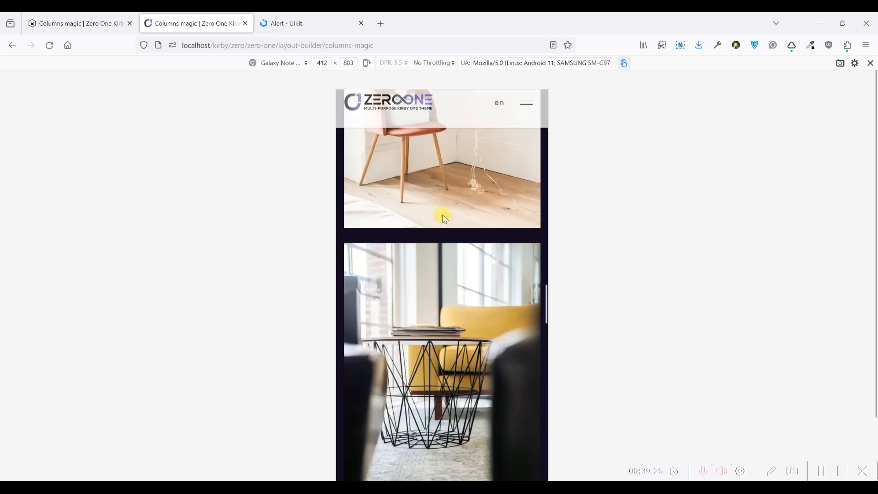
scroll(444, 225, down, 3)
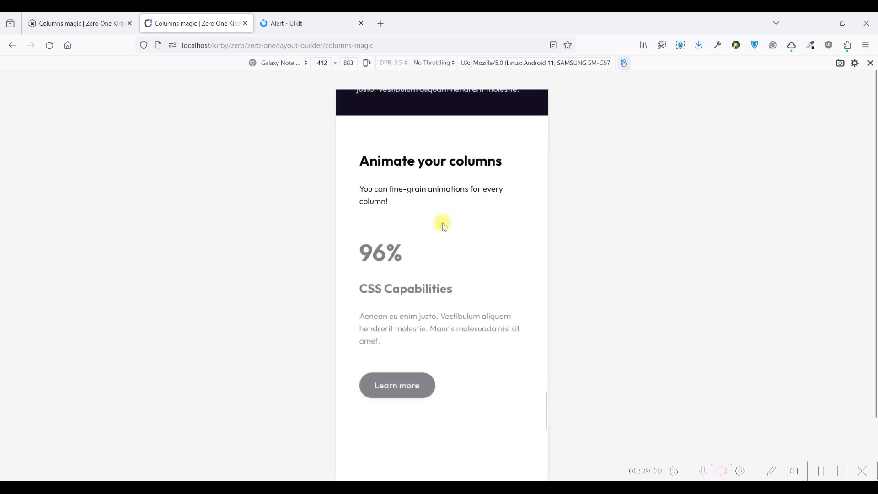
scroll(443, 223, up, 8)
scroll(443, 225, up, 5)
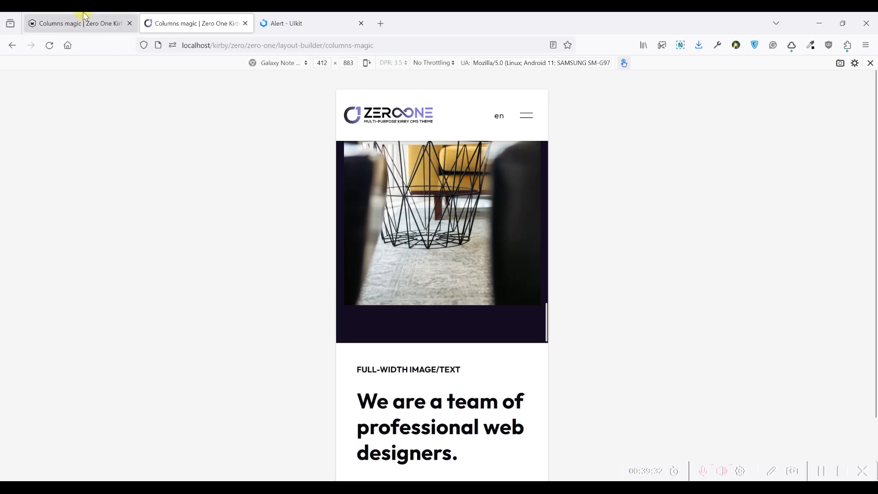
- Close the mobile preview, reload the public page and examine the full-width image/text section at desktop width
click(869, 65)
scroll(524, 241, up, 5)
scroll(524, 241, down, 10)
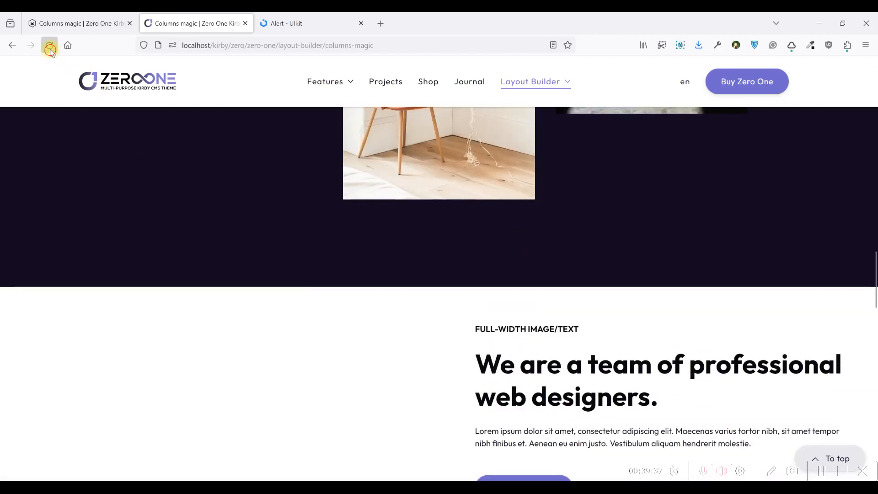
click(50, 48)
scroll(357, 201, down, 3)
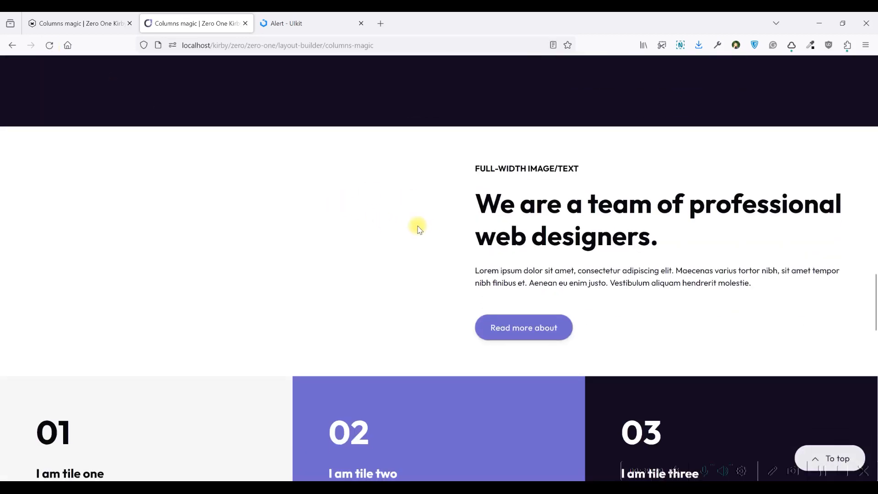
click(14, 48)
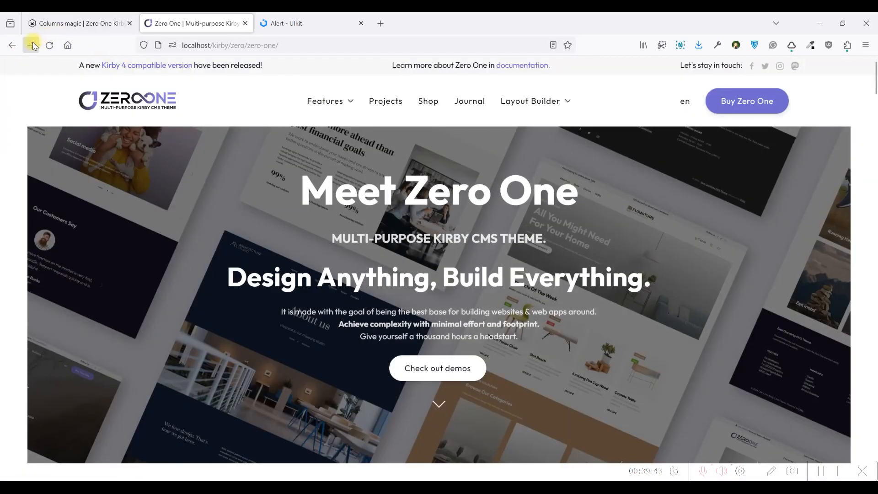
click(31, 46)
- Set the image column's minimum height back to 500px, save the page and view the public page
click(74, 23)
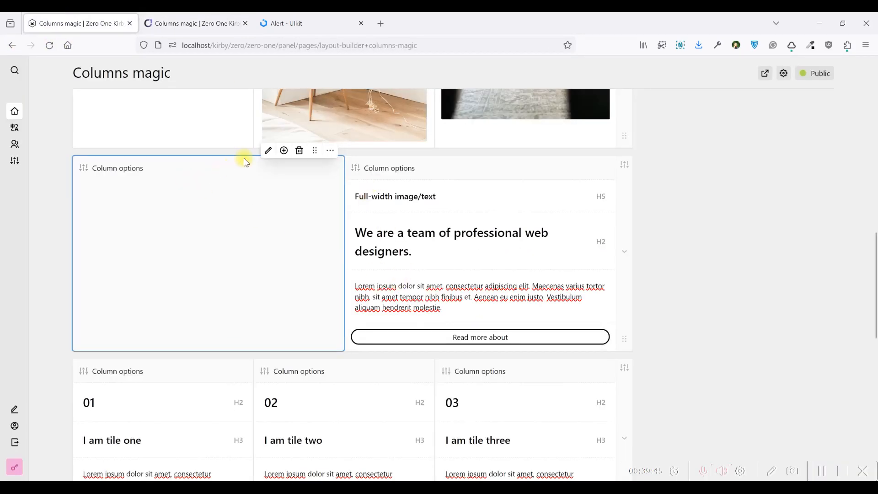
click(270, 151)
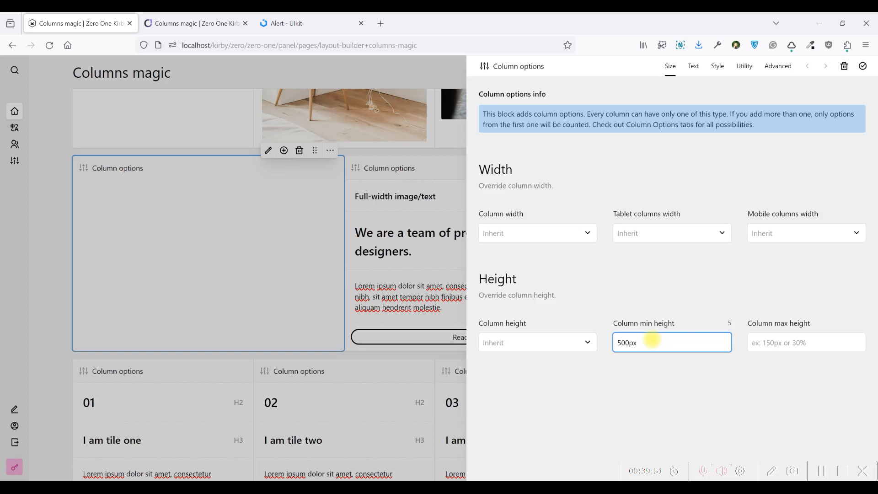
key(ctrl+s)
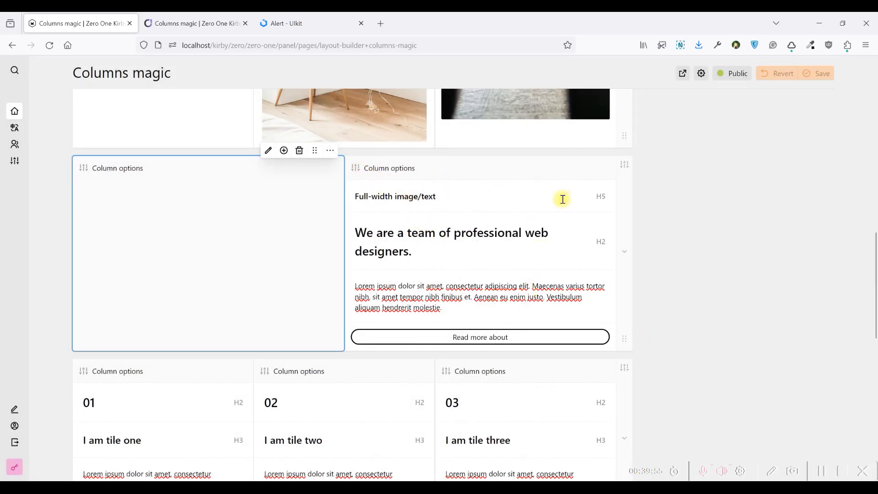
click(170, 22)
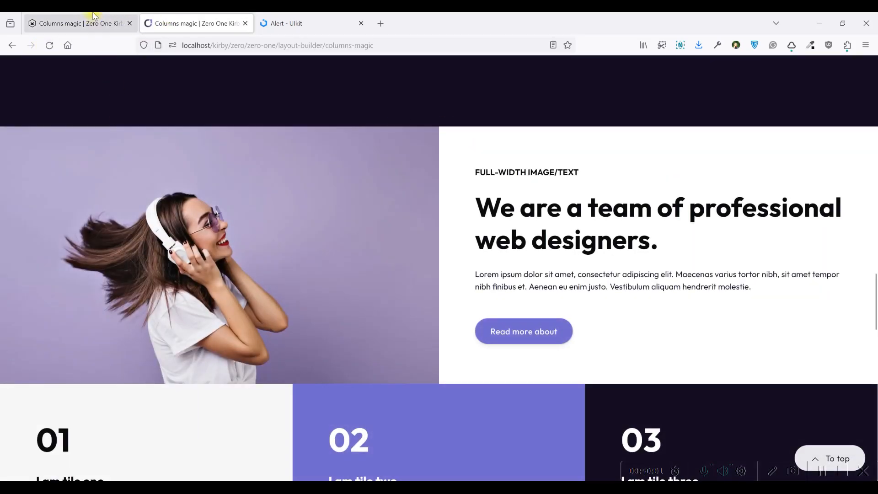
- Reopen the image column's minimum height setting and compare it with the stacked image columns in the public page's mobile preview
click(94, 17)
click(267, 151)
click(624, 344)
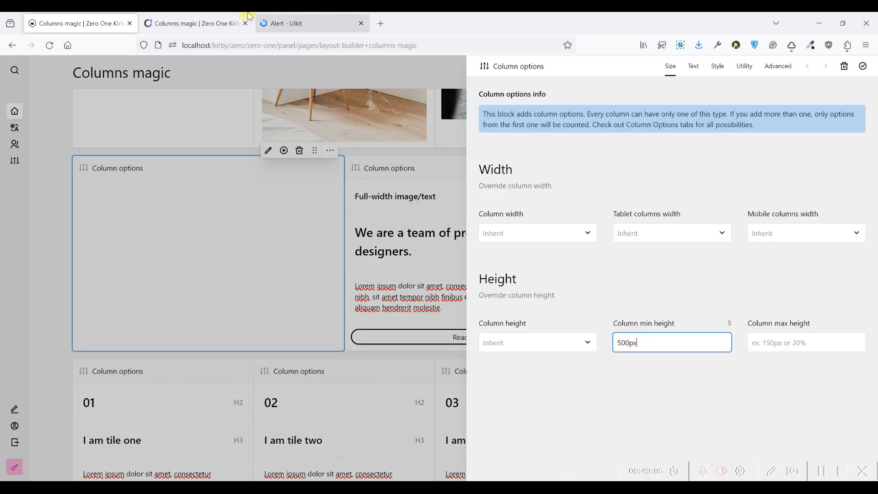
key(ctrl+Tab)
key(ctrl+shift+m)
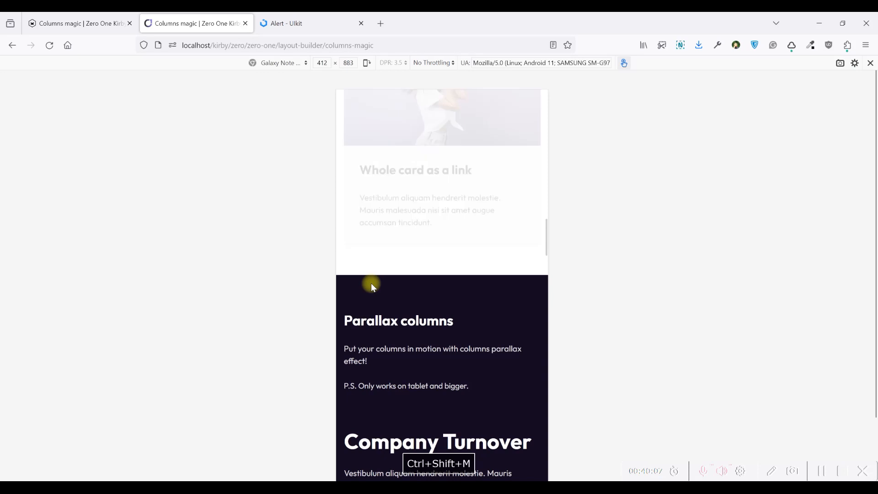
scroll(374, 293, up, 5)
scroll(377, 297, down, 7)
scroll(399, 300, down, 10)
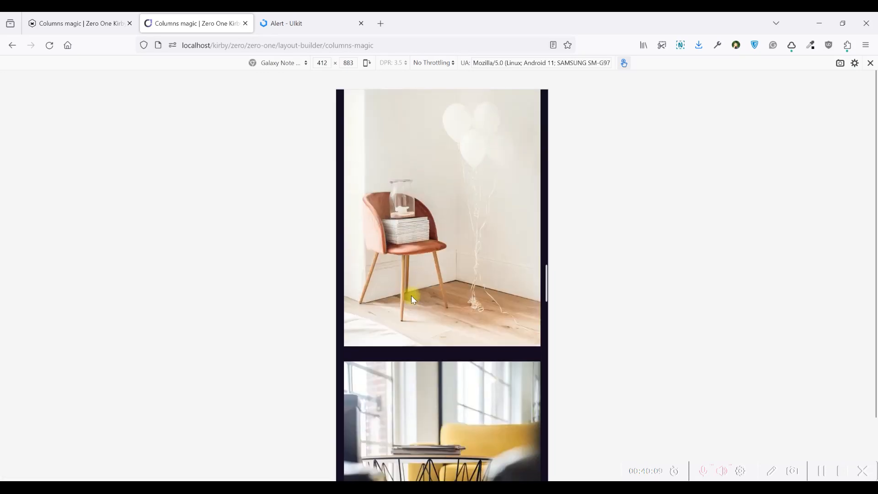
- Return to the editor and review the image column's text, style, utility and advanced options
click(45, 14)
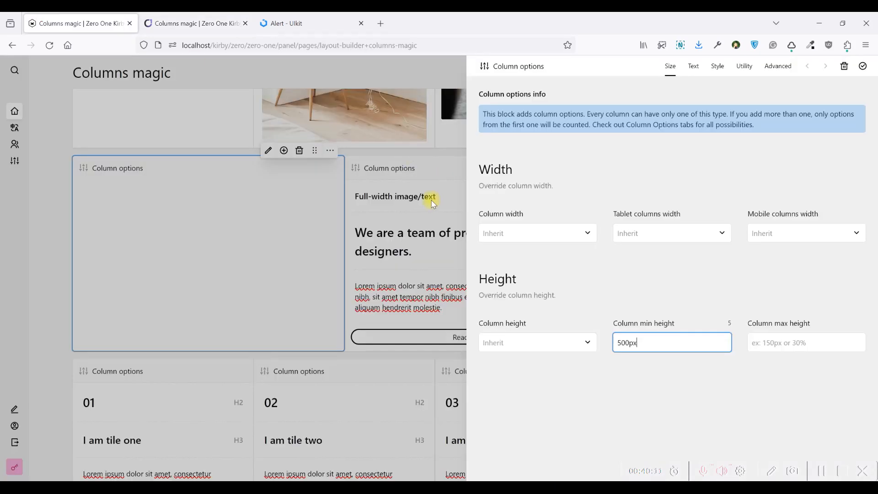
click(694, 69)
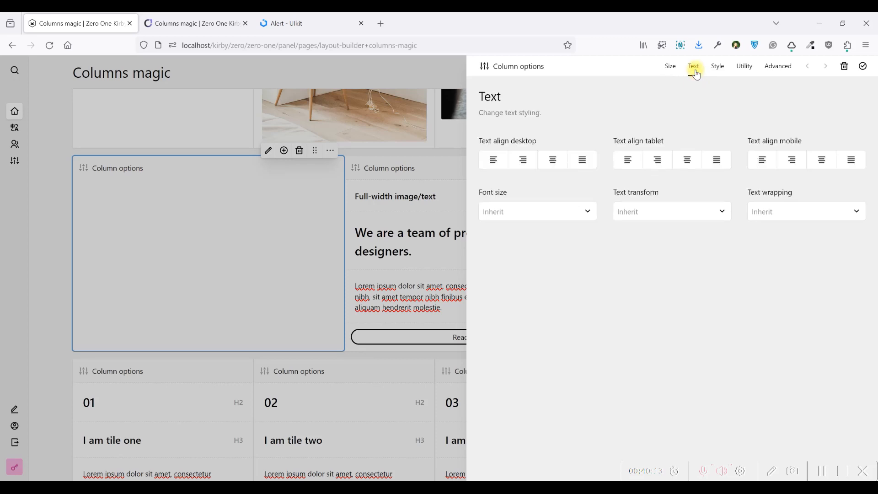
click(717, 68)
click(741, 69)
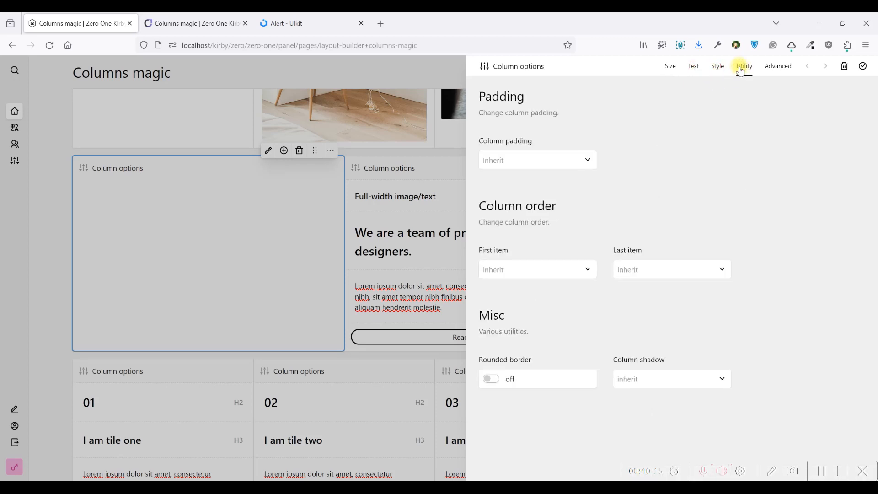
click(784, 70)
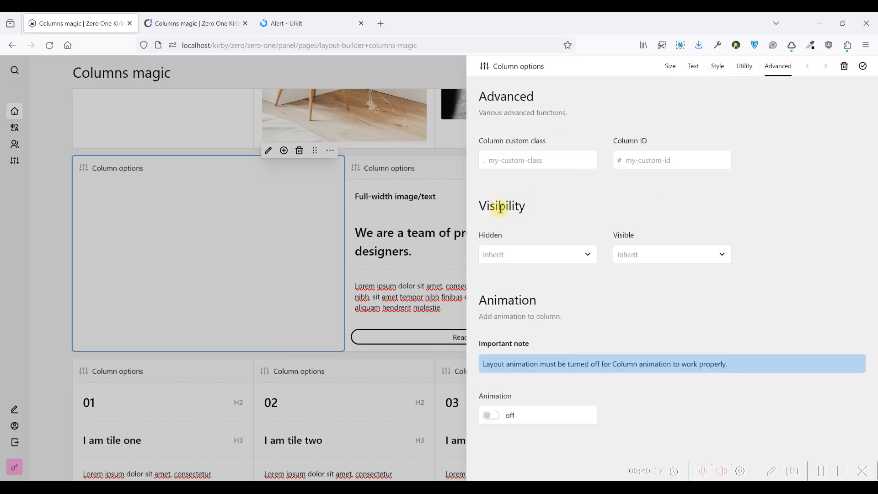
- Review the text column's padding option alongside the full-width image/text row's grid options
click(422, 213)
double_click(390, 170)
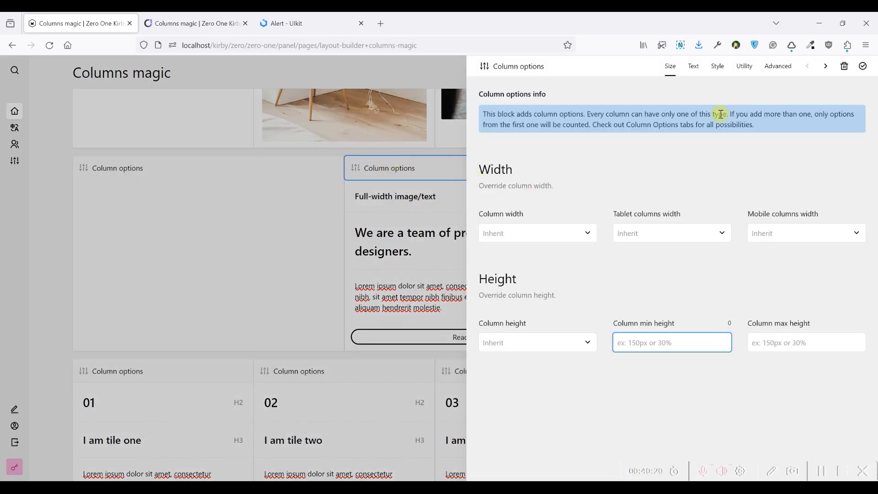
click(744, 70)
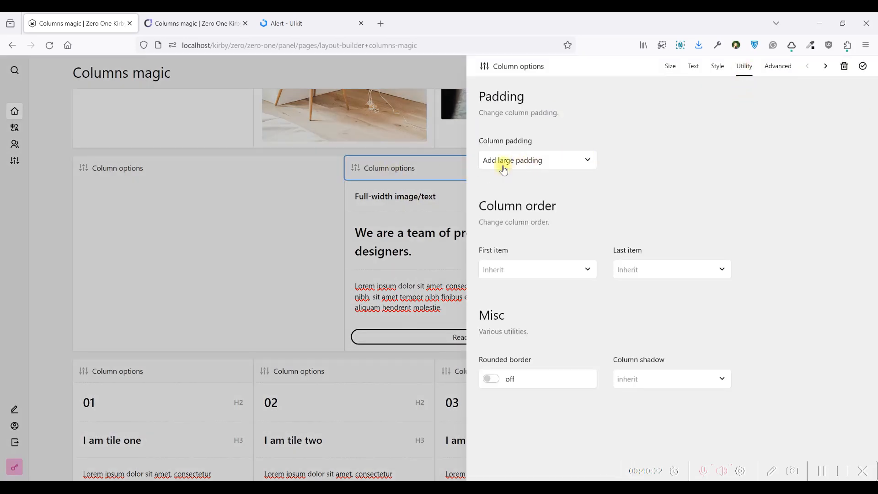
click(426, 166)
click(622, 165)
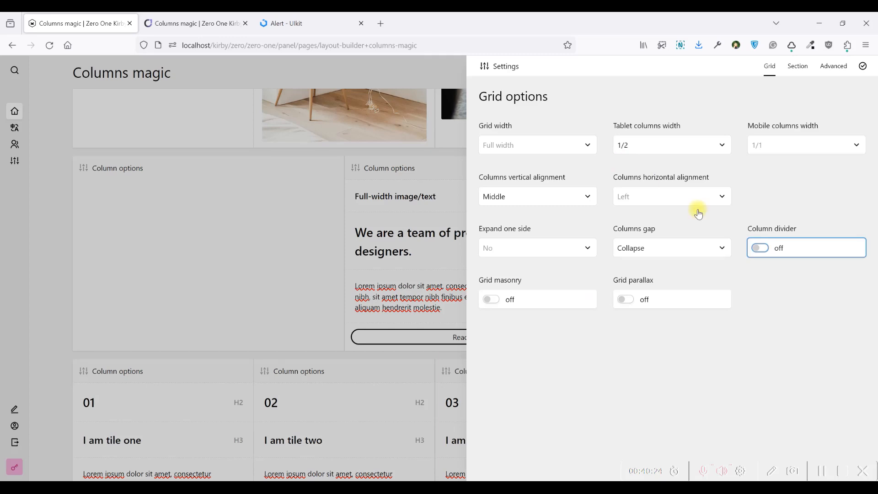
click(434, 203)
double_click(415, 177)
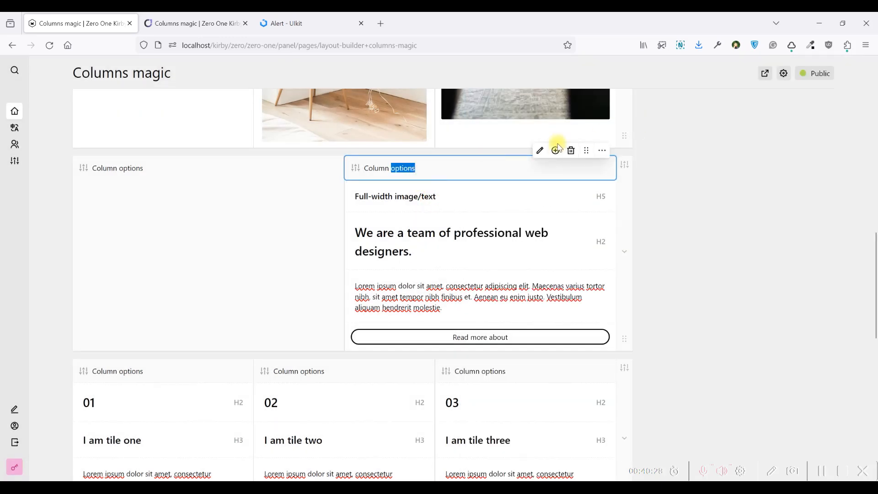
click(406, 168)
click(744, 69)
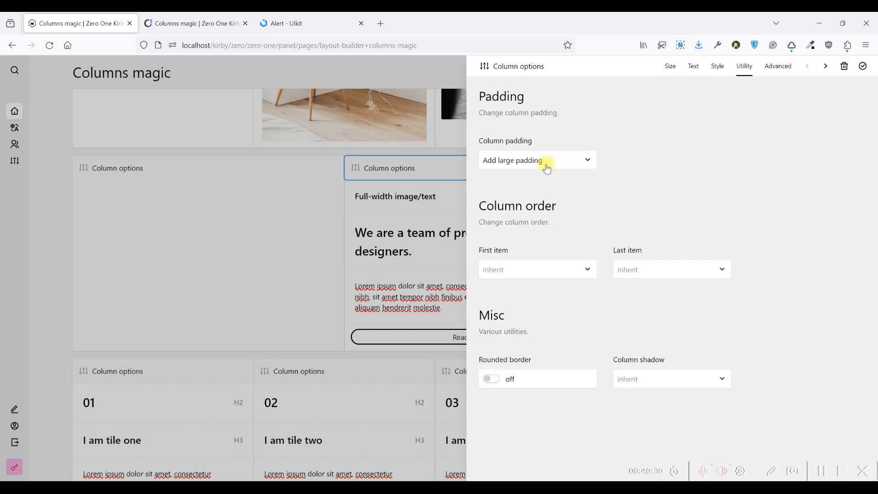
- Close the text column's options, exit the public page's mobile preview and view the full-width image/text row at desktop width
click(412, 202)
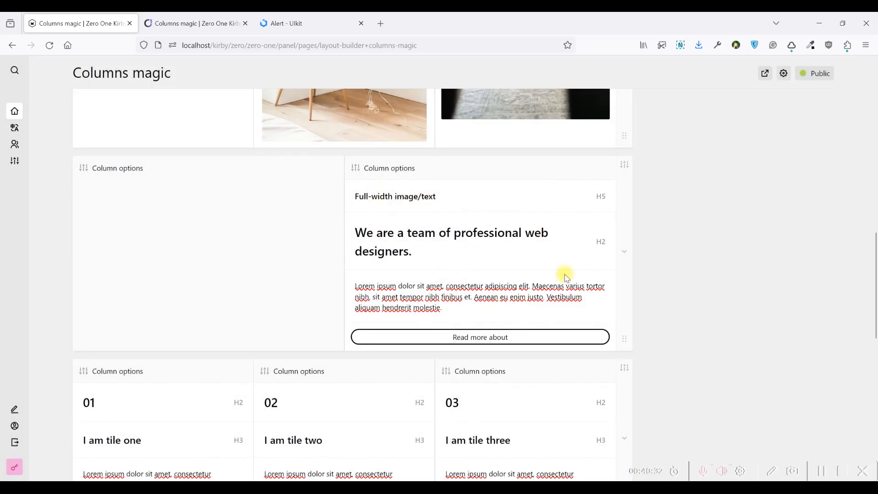
click(148, 18)
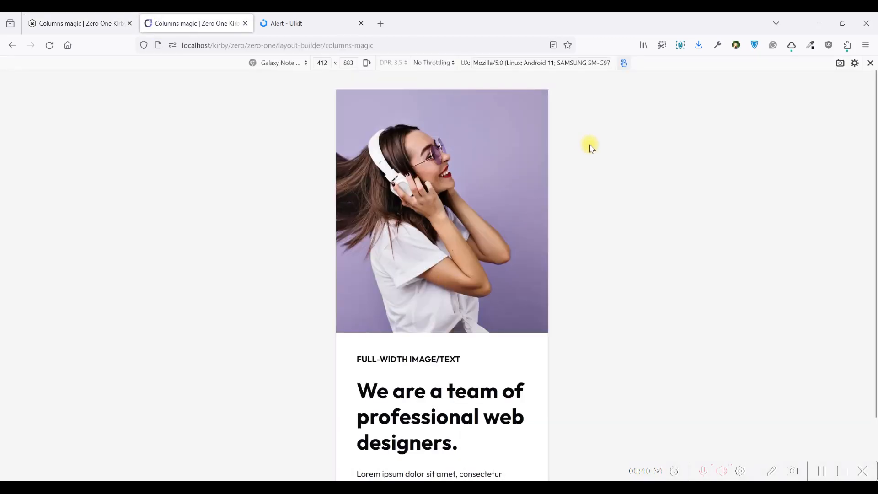
click(871, 63)
scroll(504, 242, up, 10)
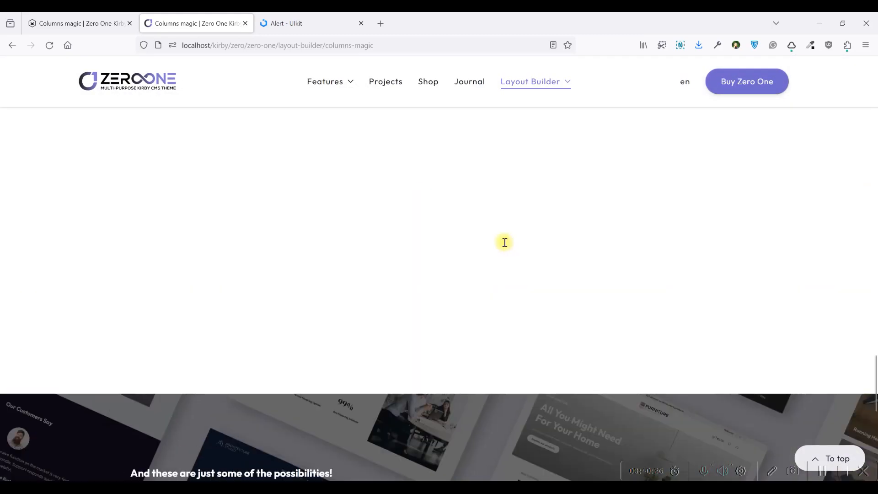
scroll(504, 244, up, 10)
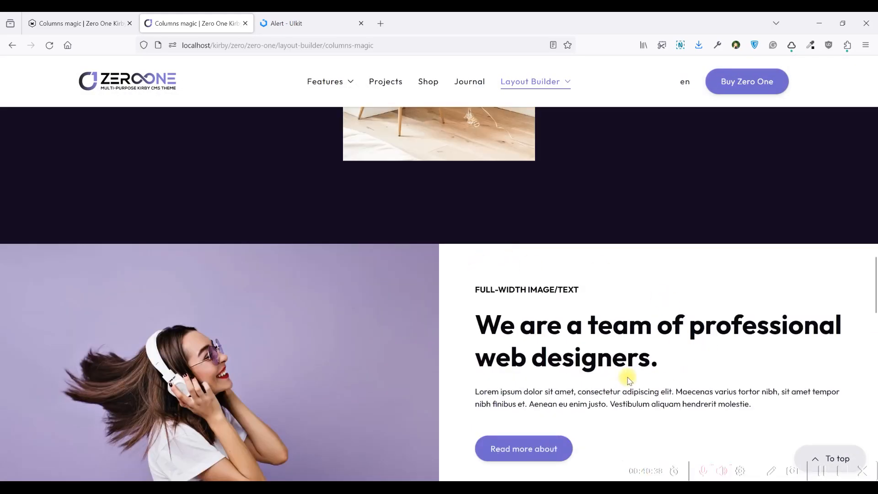
scroll(421, 227, up, 15)
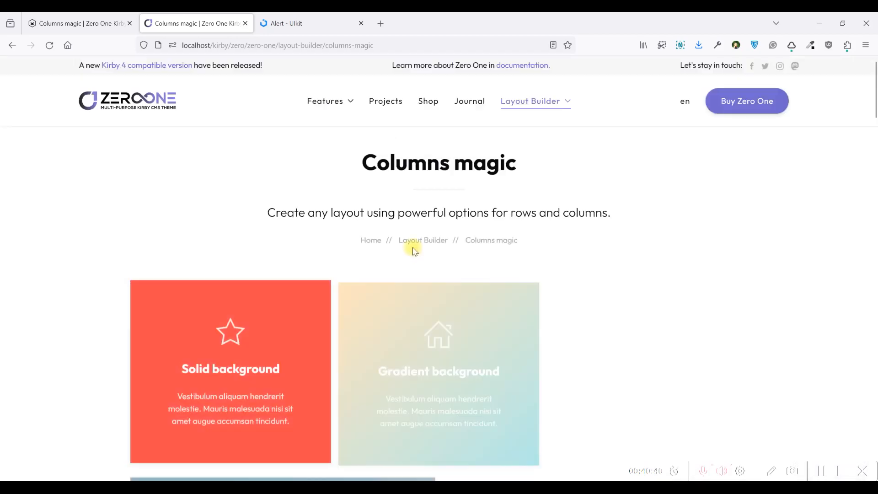
- Open the public For developers features page and examine its alternating image and text rows
mouse_move(328, 101)
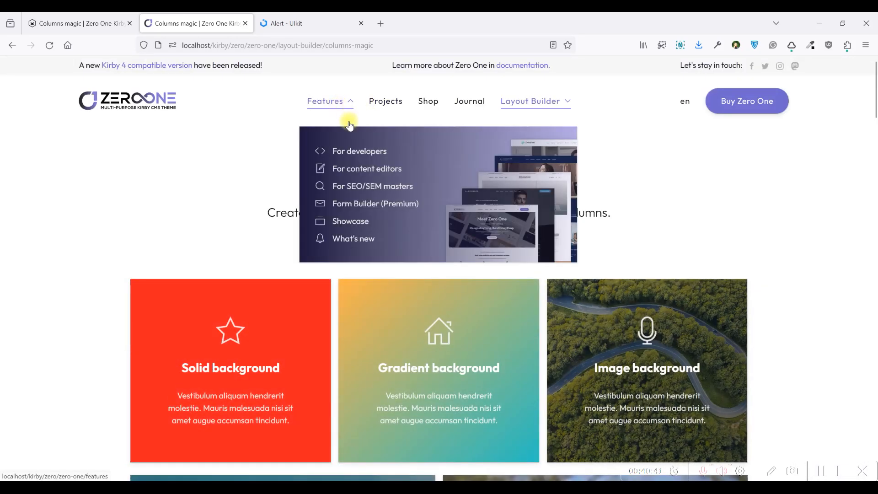
click(361, 156)
scroll(359, 151, down, 5)
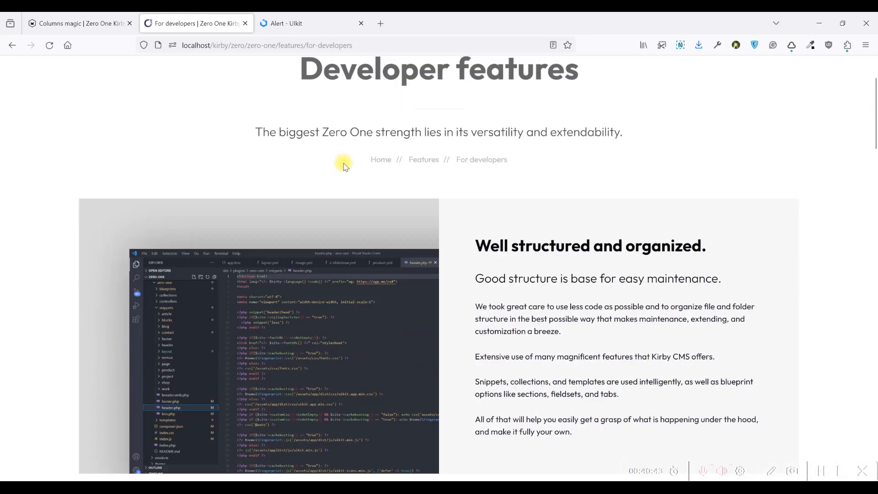
drag(449, 174, 720, 358)
click(720, 358)
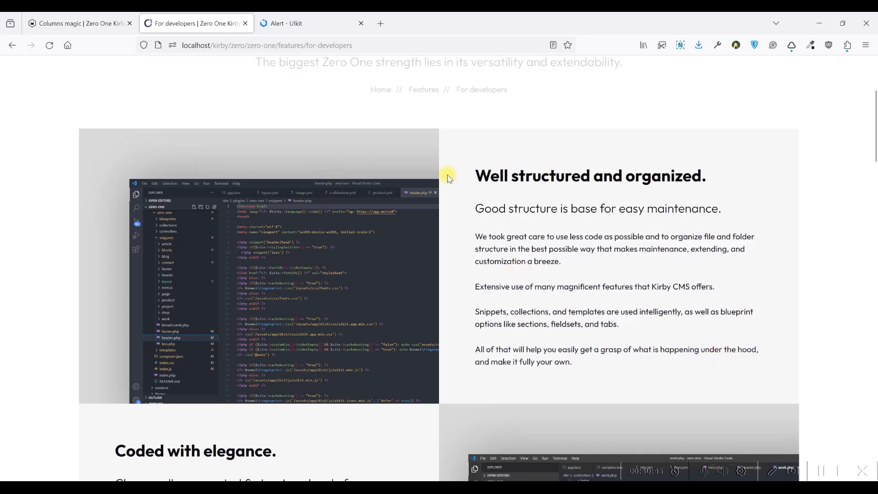
scroll(321, 198, down, 3)
scroll(388, 196, down, 3)
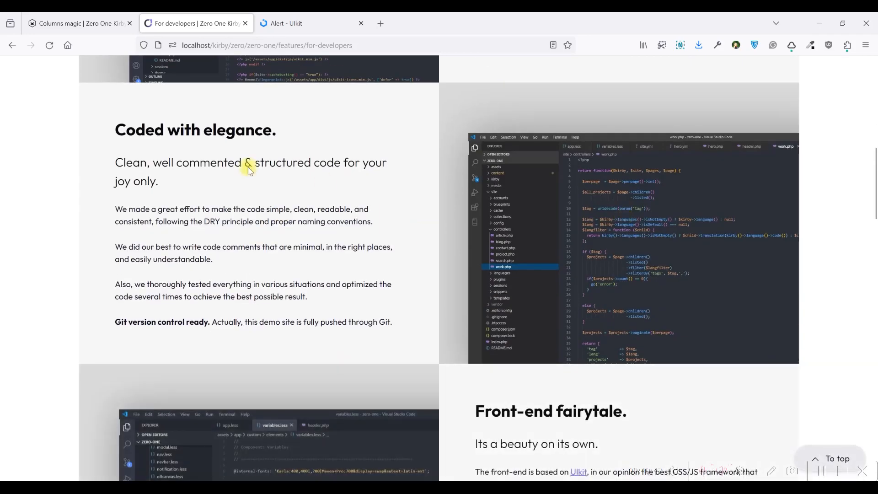
scroll(460, 176, down, 15)
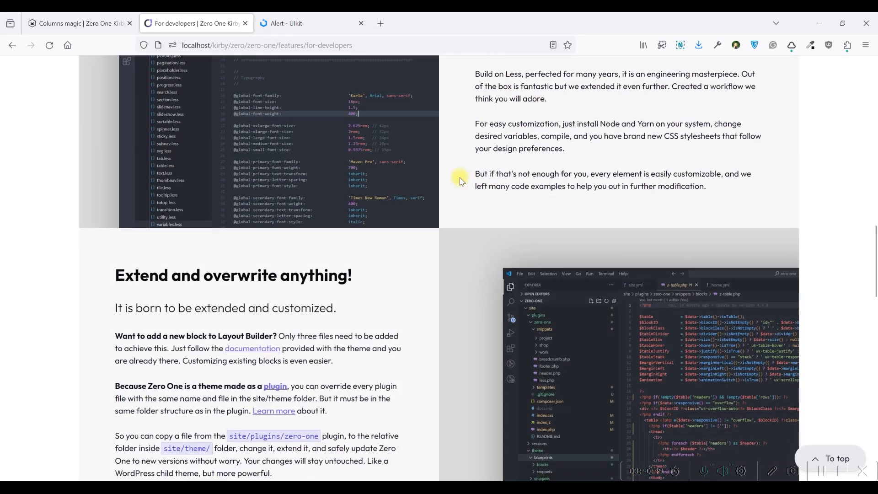
scroll(460, 183, up, 20)
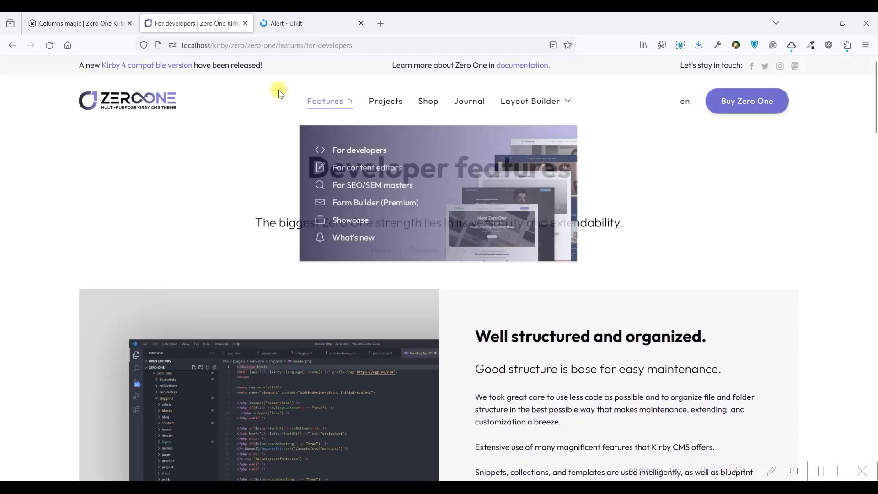
- Open the public site's home page and examine its demo cards, options section and Layout Builder section
click(140, 101)
scroll(401, 143, down, 10)
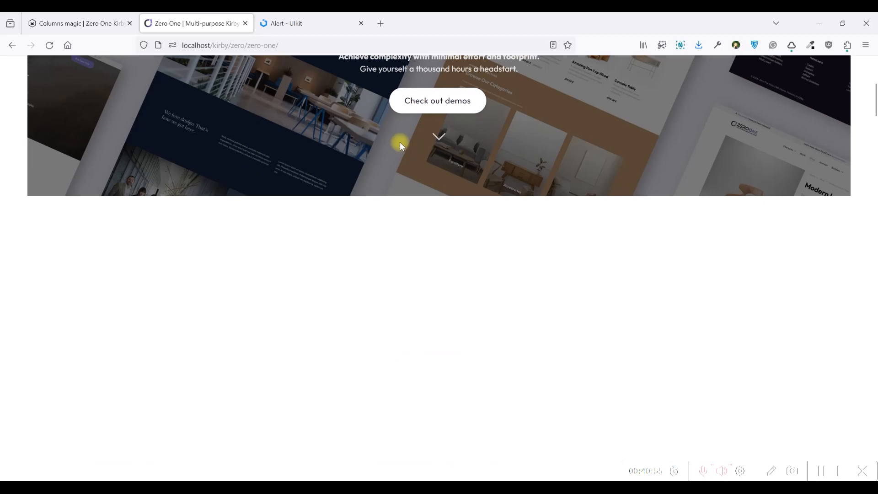
scroll(402, 142, down, 12)
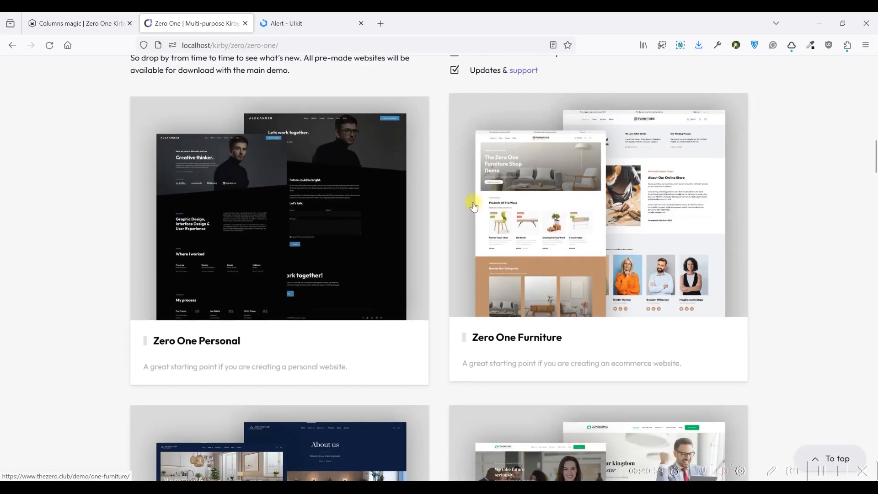
scroll(616, 262, down, 2)
scroll(615, 262, down, 12)
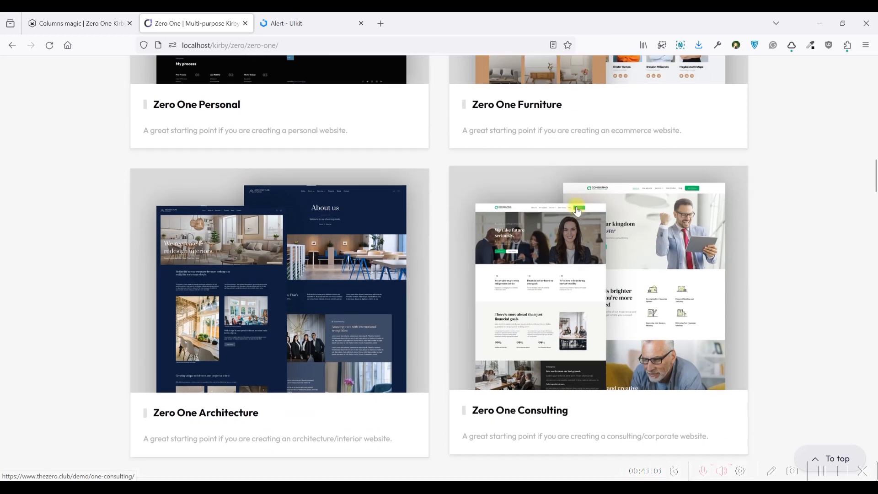
scroll(356, 188, down, 2)
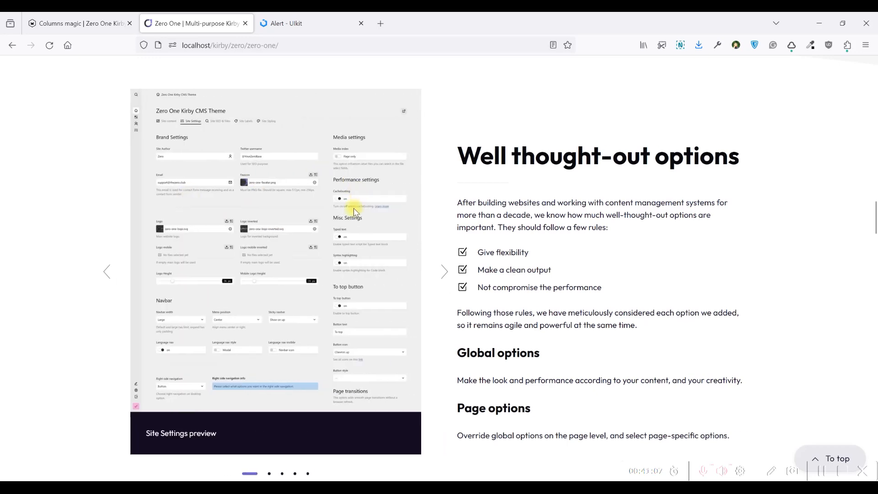
scroll(409, 182, down, 5)
scroll(408, 182, down, 8)
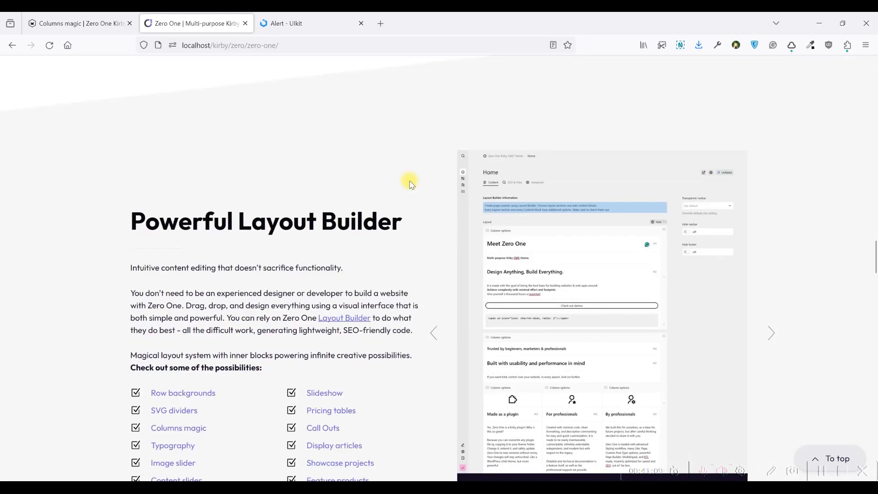
scroll(586, 192, up, 7)
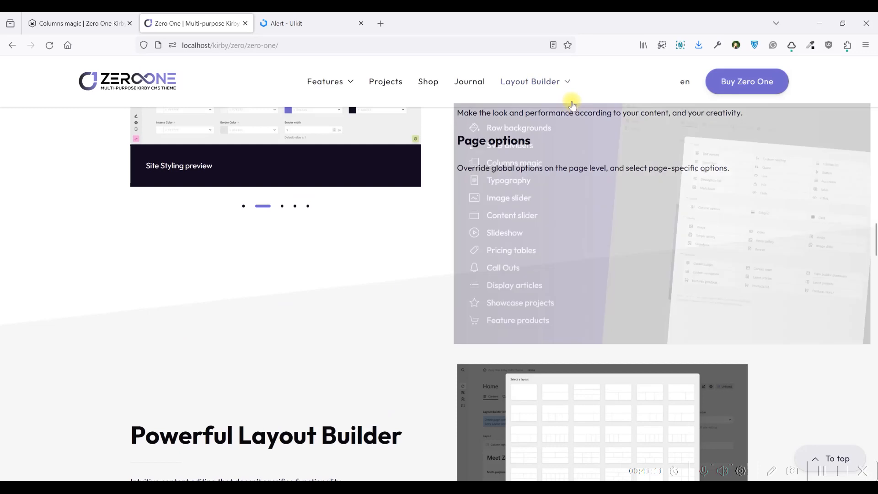
- Open the SVG dividers demo page, examine its divided rows and advance the customer testimonial slider through two slides
mouse_move(532, 92)
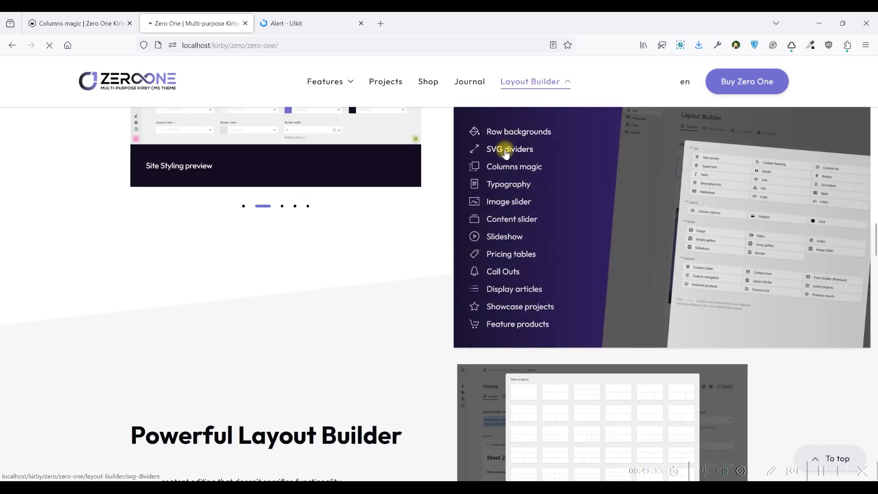
click(505, 151)
scroll(505, 151, down, 12)
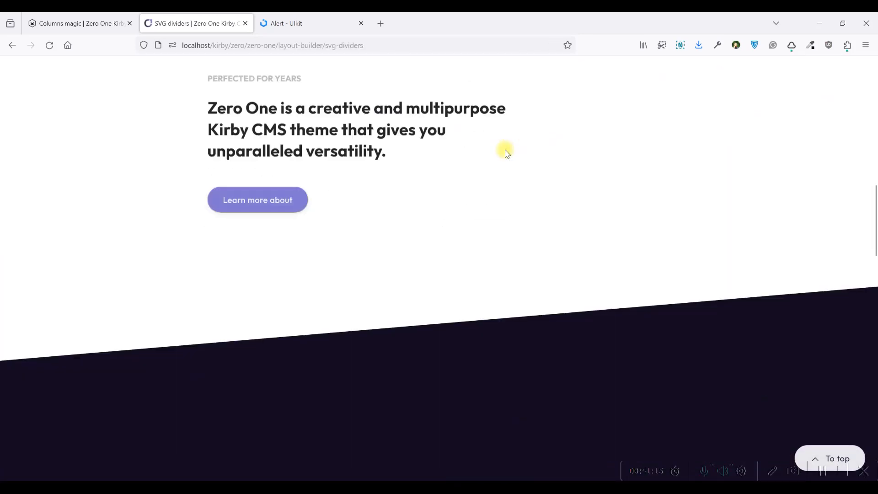
scroll(507, 152, down, 8)
scroll(505, 150, up, 9)
scroll(507, 147, down, 1)
scroll(509, 149, down, 15)
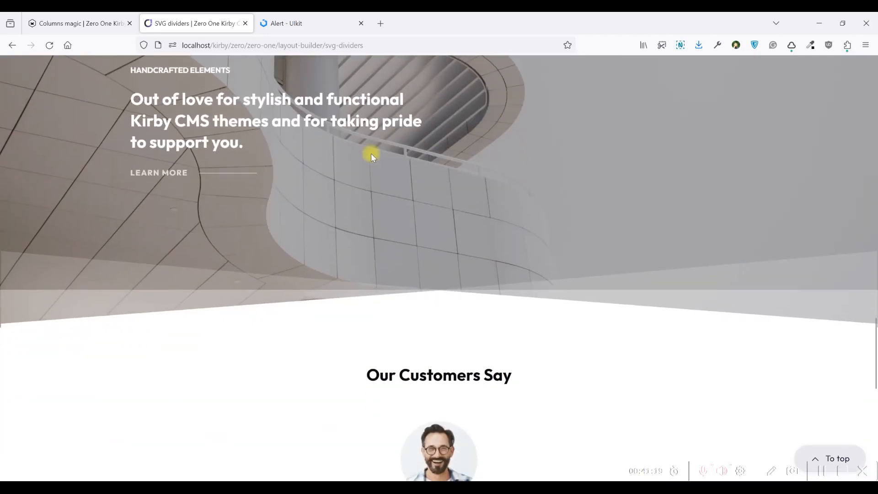
scroll(484, 154, down, 7)
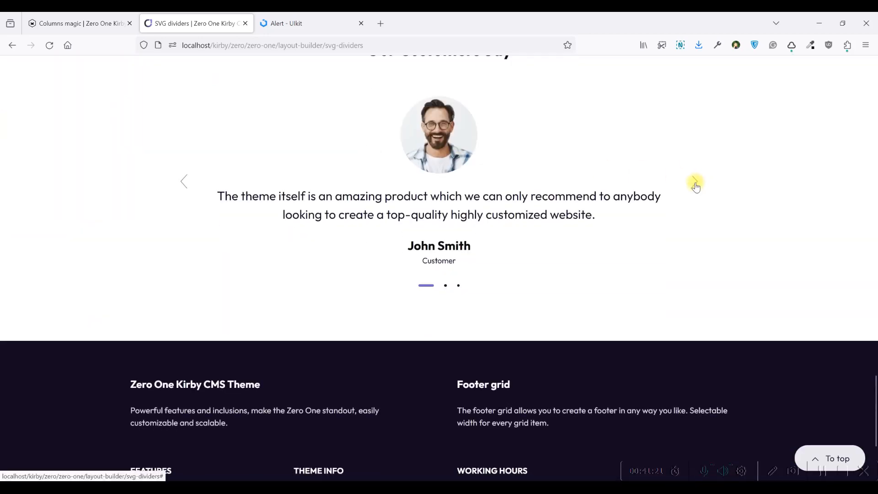
click(695, 183)
click(694, 182)
scroll(473, 169, up, 3)
- Bring up the block types that can be added in the editor's text column, and examine the public Slideshow demo page
click(97, 16)
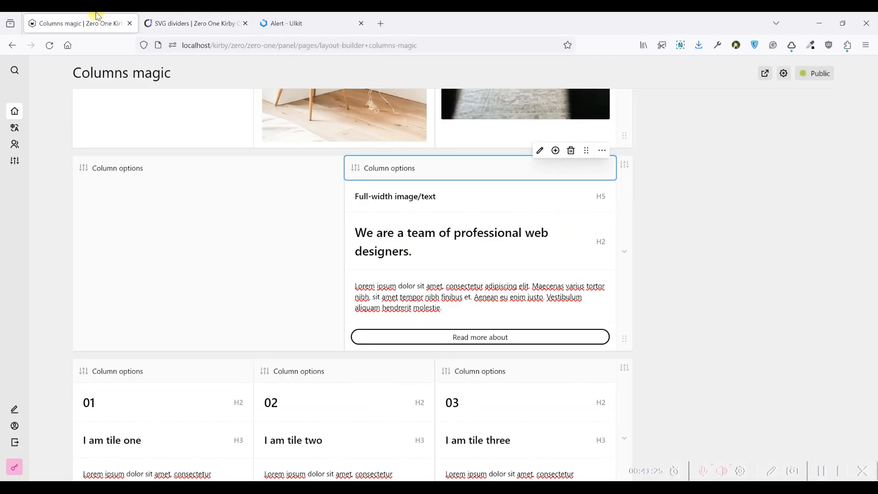
click(555, 151)
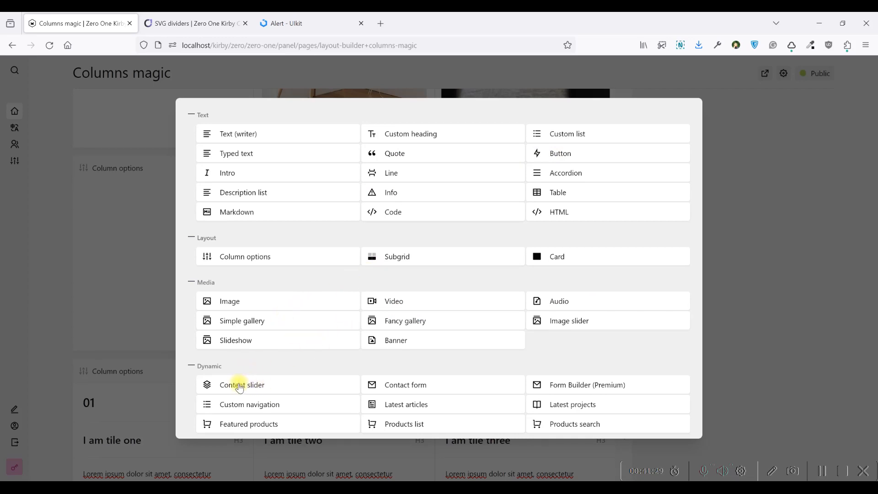
click(194, 23)
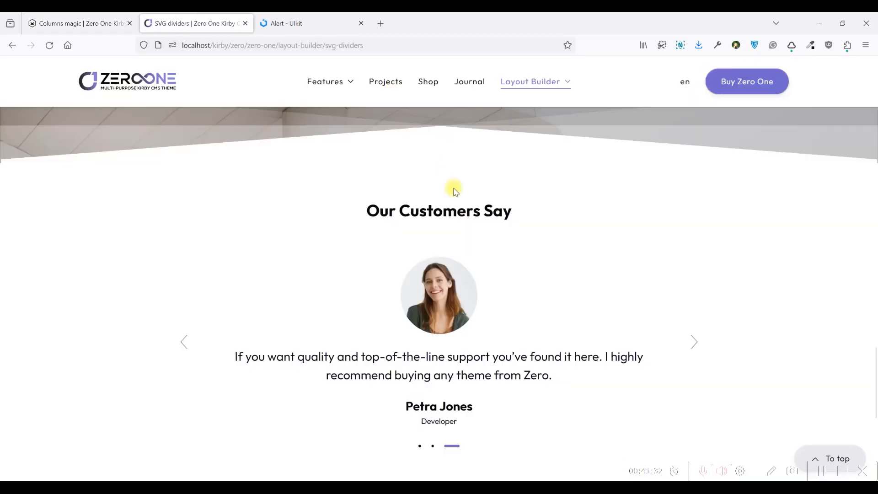
scroll(483, 210, up, 5)
mouse_move(527, 86)
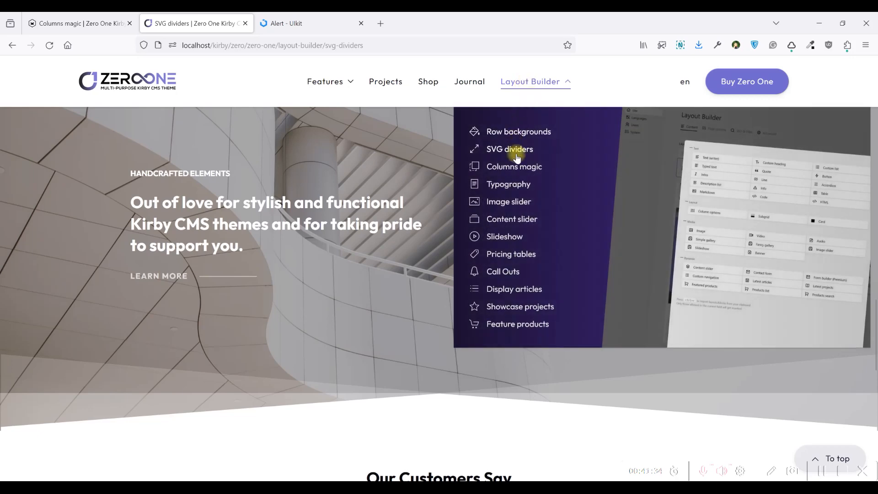
click(510, 238)
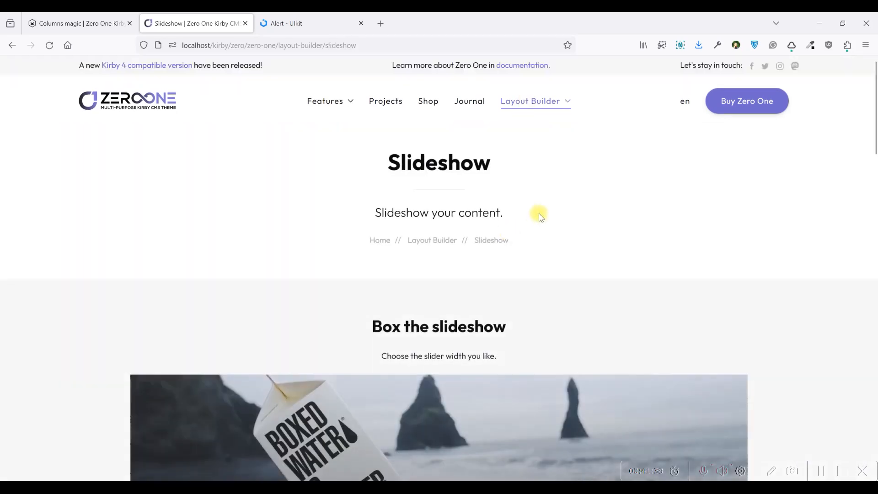
scroll(540, 212, down, 5)
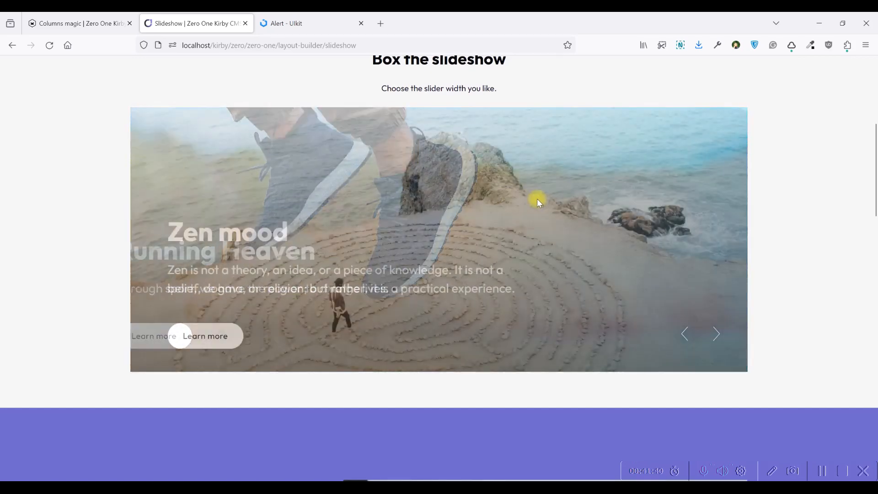
scroll(536, 199, down, 10)
scroll(579, 157, up, 7)
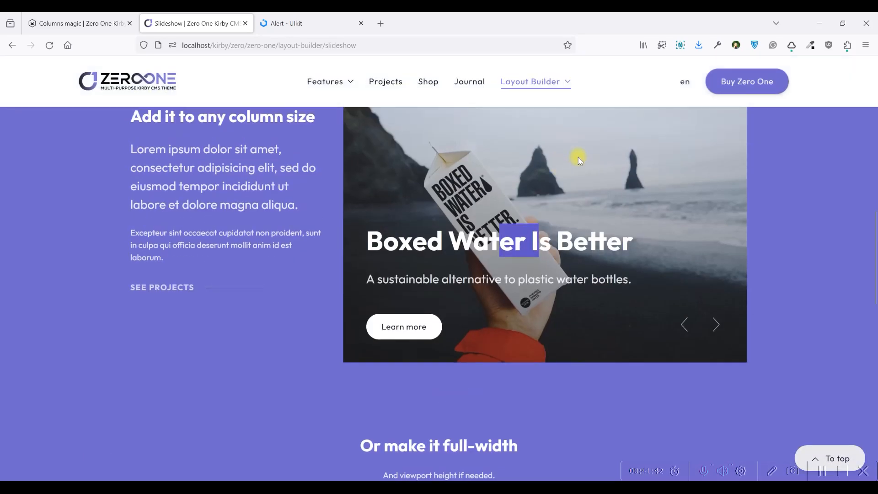
- Open the Pricing tables demo page and examine its different plan column layouts
mouse_move(528, 83)
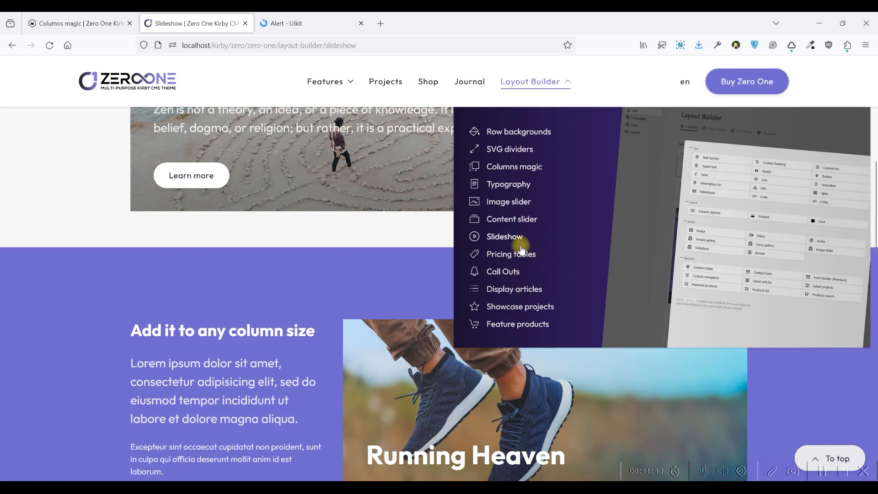
click(498, 255)
scroll(478, 216, down, 5)
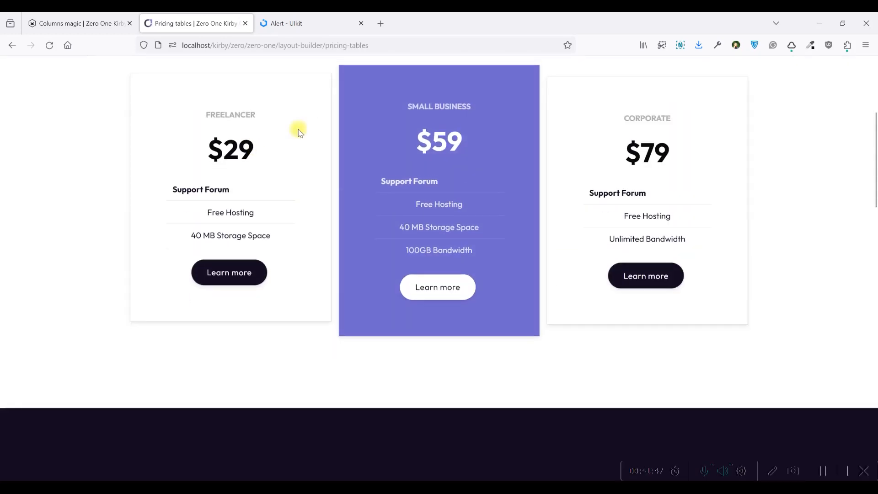
scroll(322, 171, down, 15)
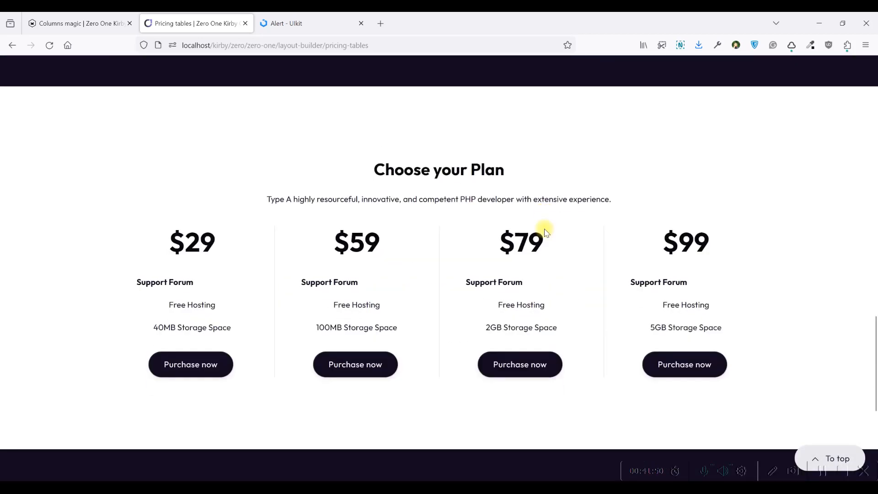
scroll(546, 232, up, 15)
- Open the Display articles demo page and examine its Our News article layouts
mouse_move(559, 82)
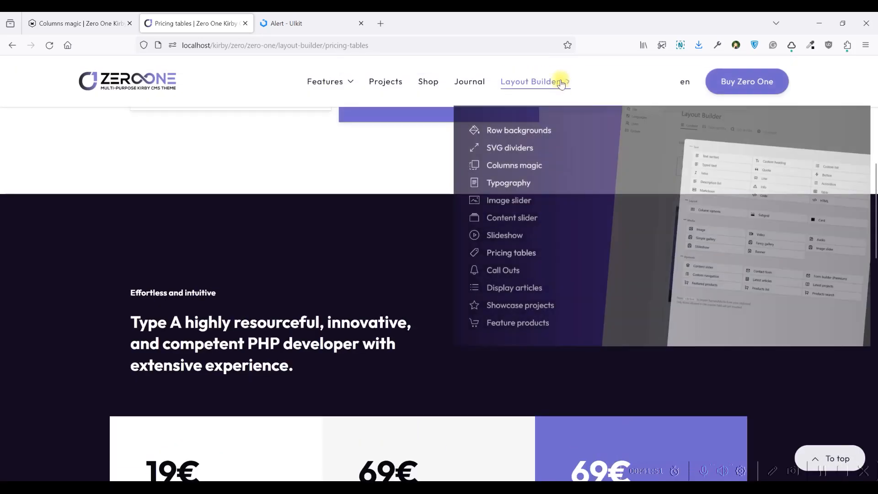
click(523, 290)
scroll(524, 288, down, 8)
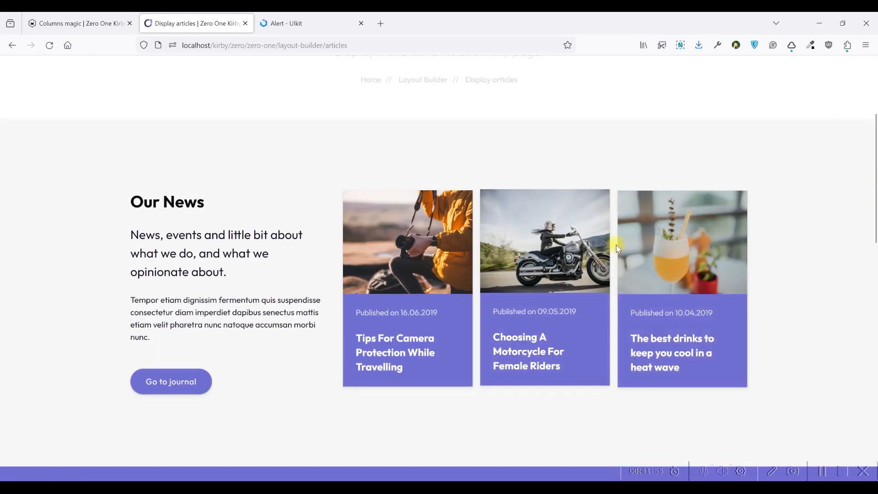
scroll(621, 242, down, 6)
scroll(539, 204, up, 10)
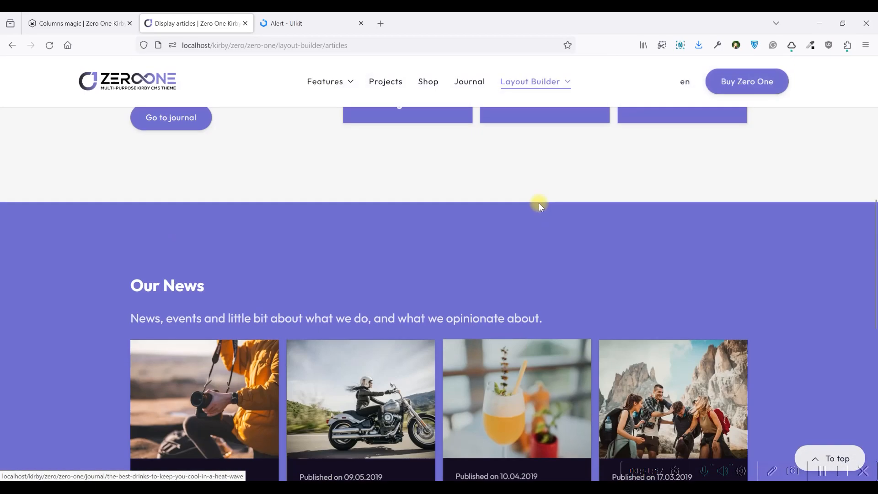
- Return to the Columns magic editor, dismiss the block picker and go back to the beginning of the page layout
click(75, 22)
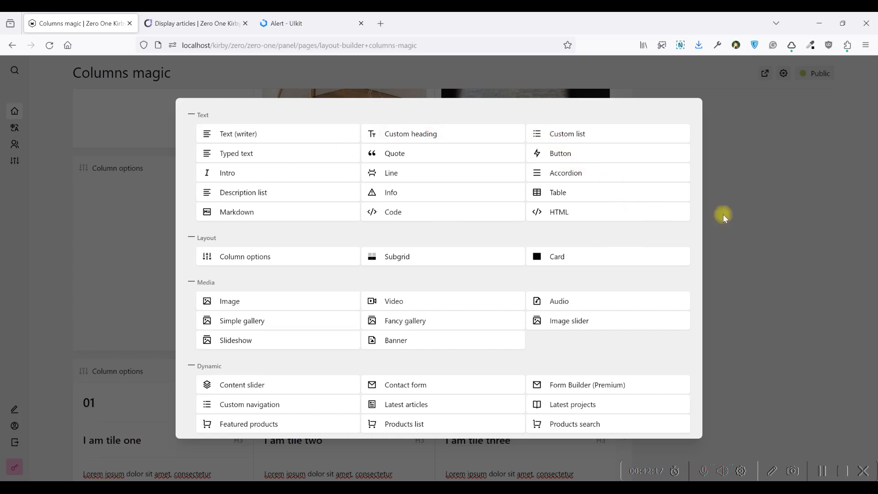
click(785, 241)
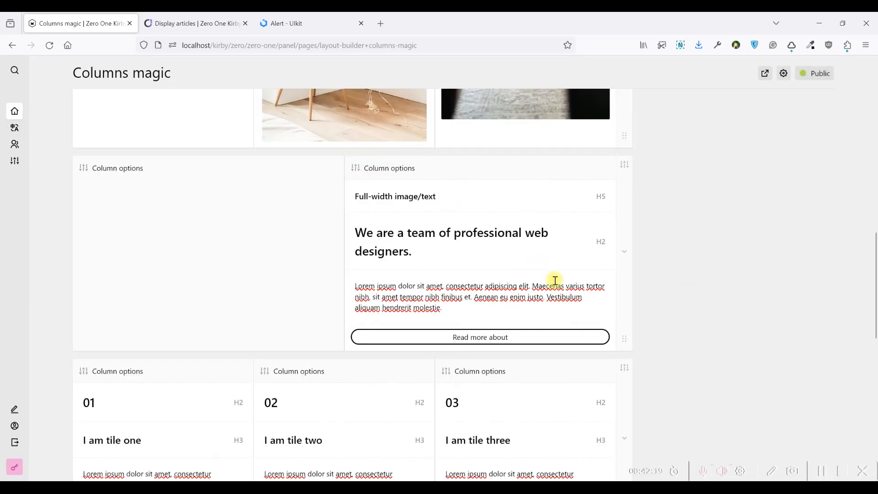
scroll(555, 280, up, 10)
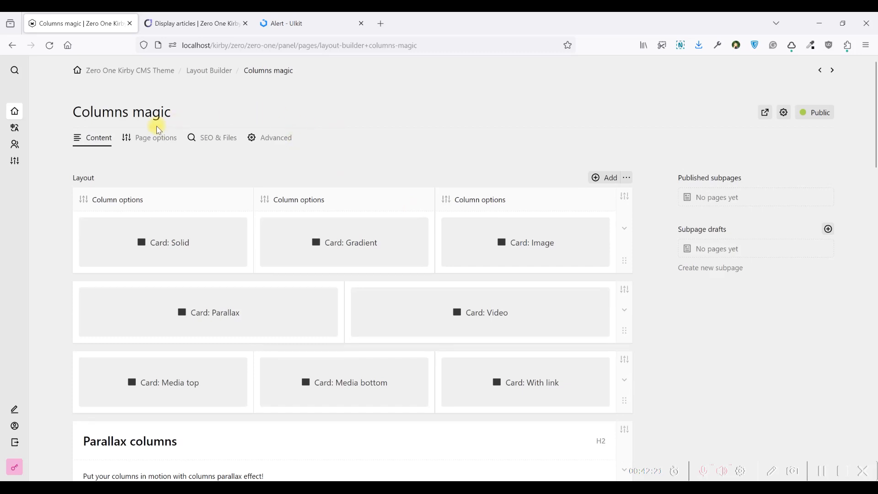